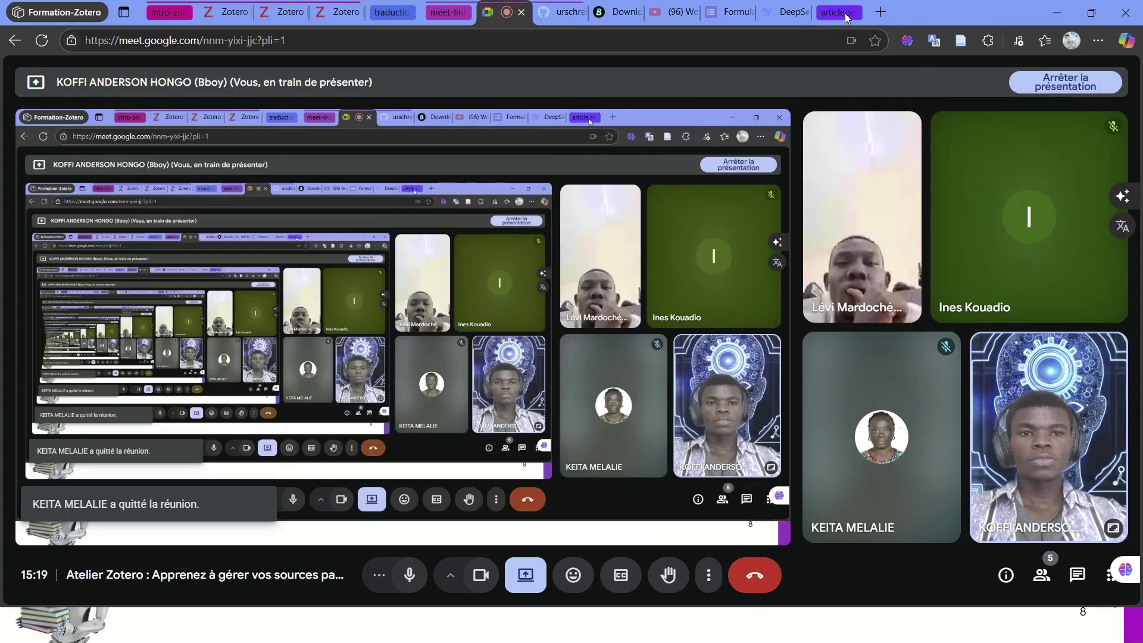
- Expand the 'article se' tab group in Edge to show the Nature Careers page
{"action": "left_click", "coordinate": [902, 12]}
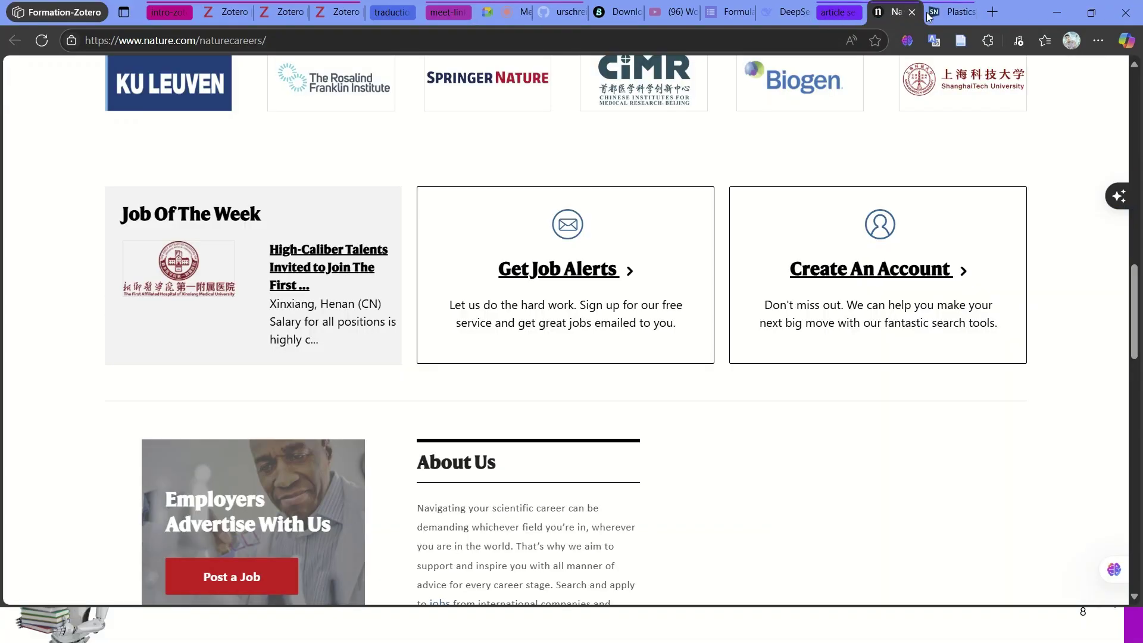
- Go from the Plastics and the microbiome article back to the Google Scholar results
{"action": "left_click", "coordinate": [947, 12]}
{"action": "left_click", "coordinate": [7, 40]}
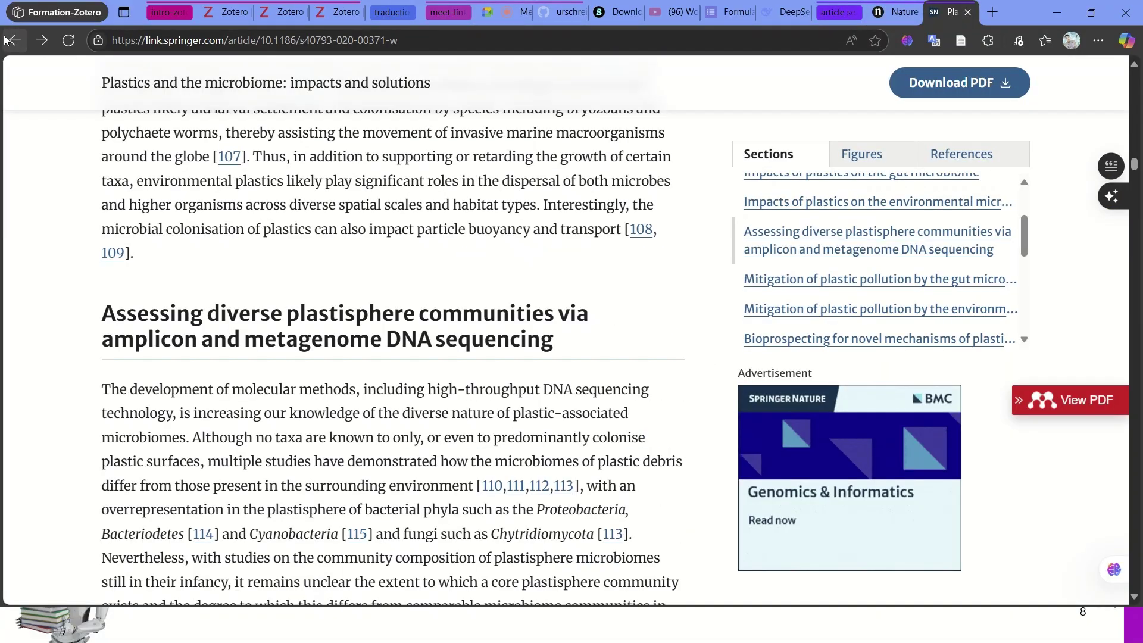
{"action": "left_click", "coordinate": [8, 40]}
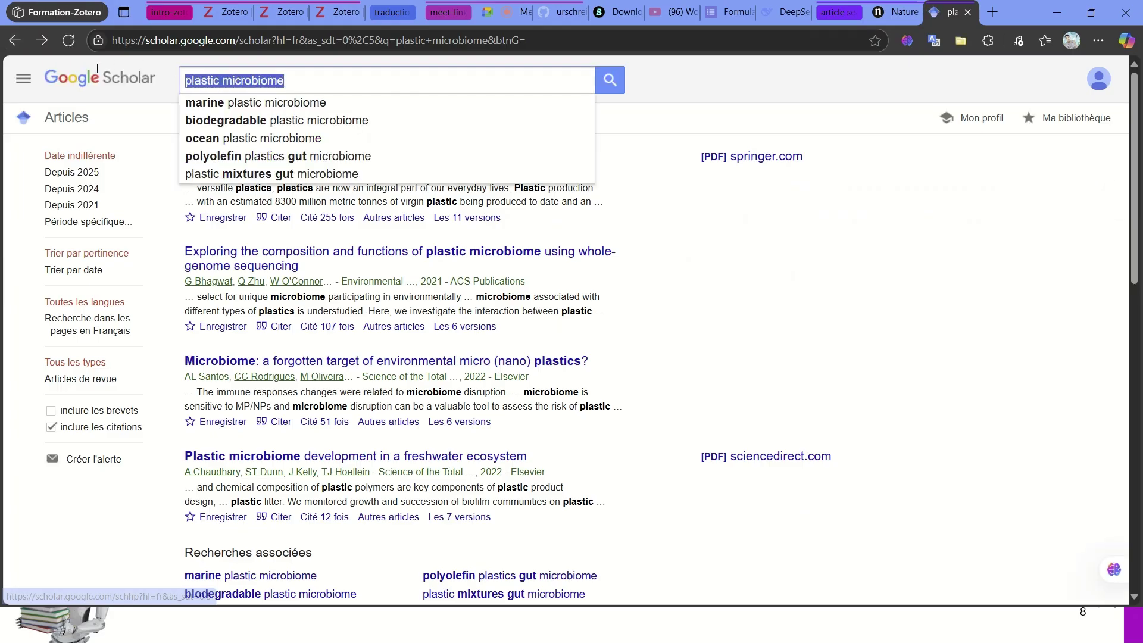
- Search Scholar for 'biodegradable plastic microbiome', limited to articles since 2021 ('Depuis 2021')
{"action": "left_click", "coordinate": [243, 87]}
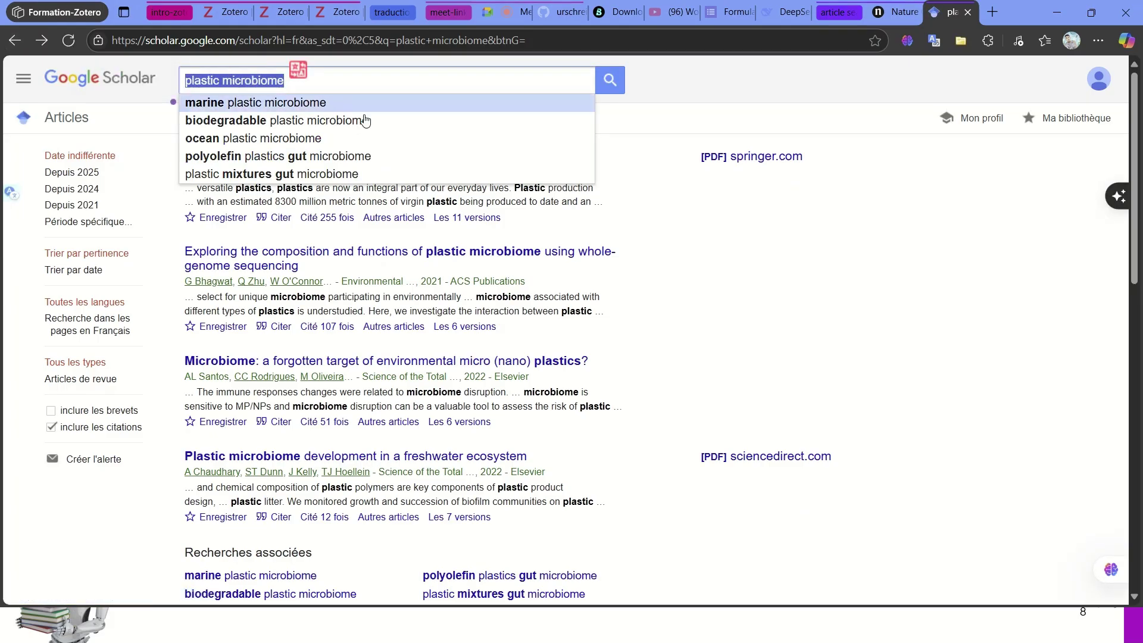
{"action": "left_click", "coordinate": [265, 126]}
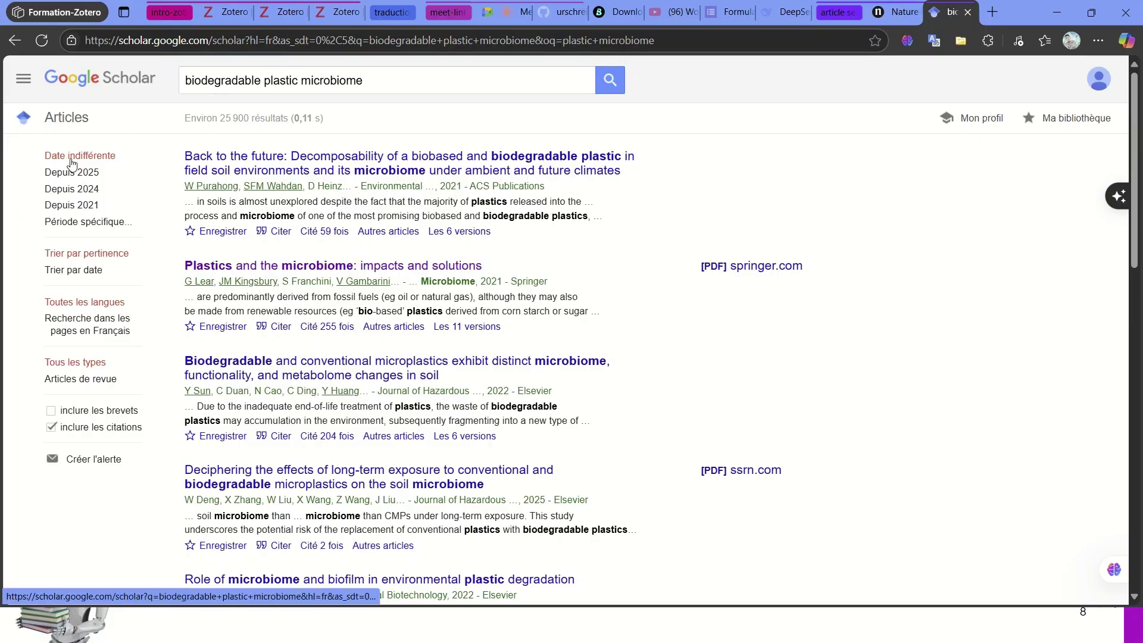
{"action": "left_click", "coordinate": [79, 208]}
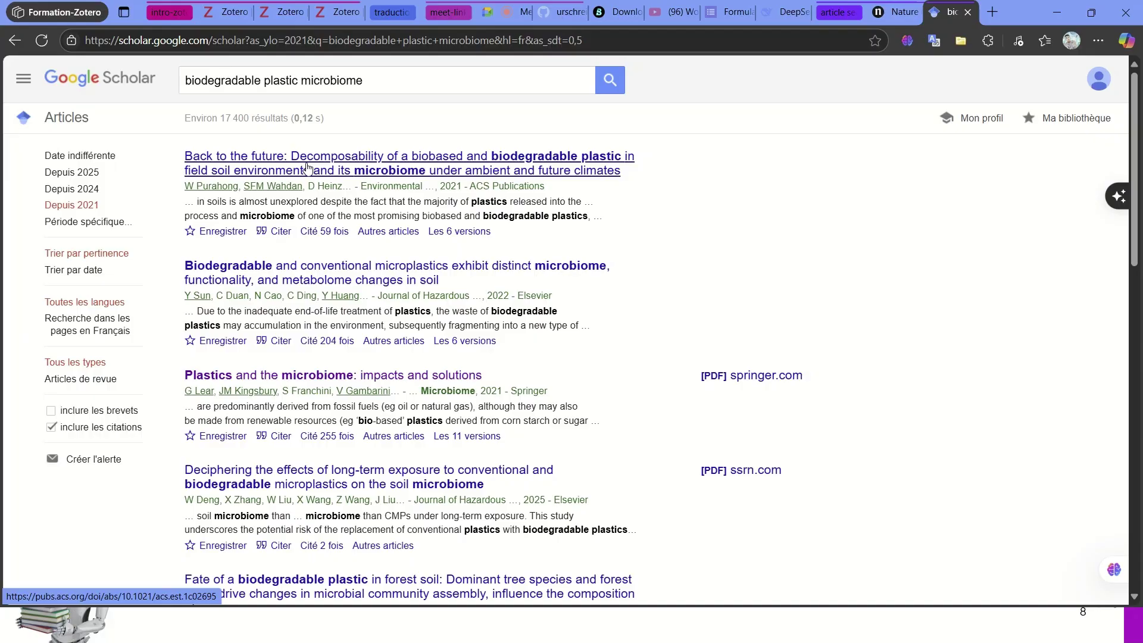
{"action": "scroll", "coordinate": [306, 166], "scroll_direction": "down", "scroll_amount": 1}
{"action": "scroll", "coordinate": [282, 306], "scroll_direction": "up", "scroll_amount": 1}
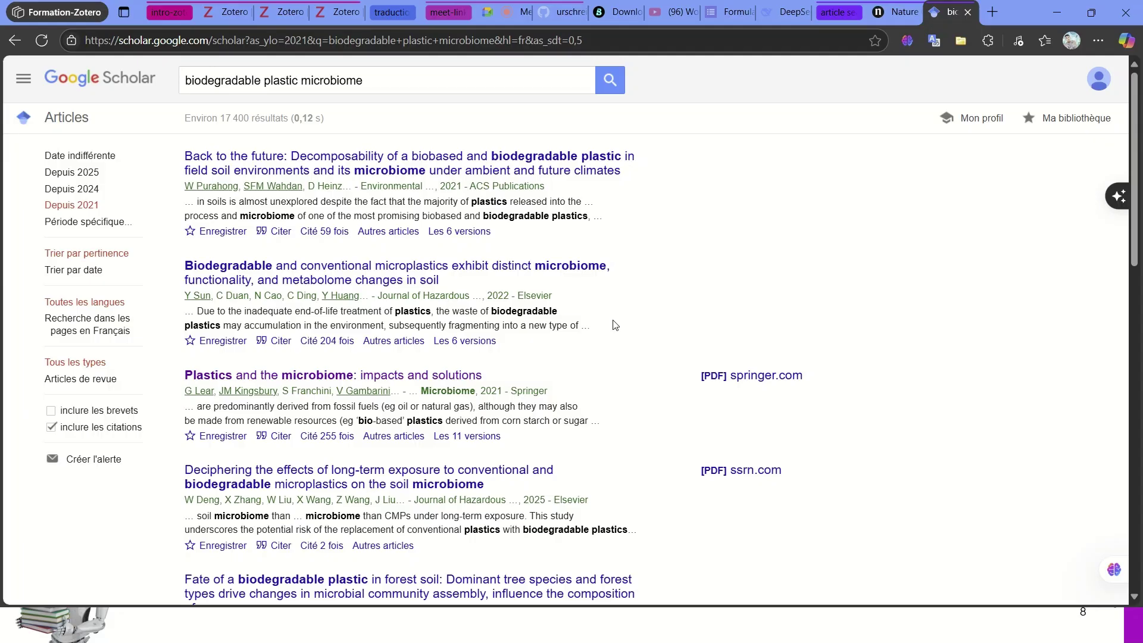
{"action": "key", "text": "super"}
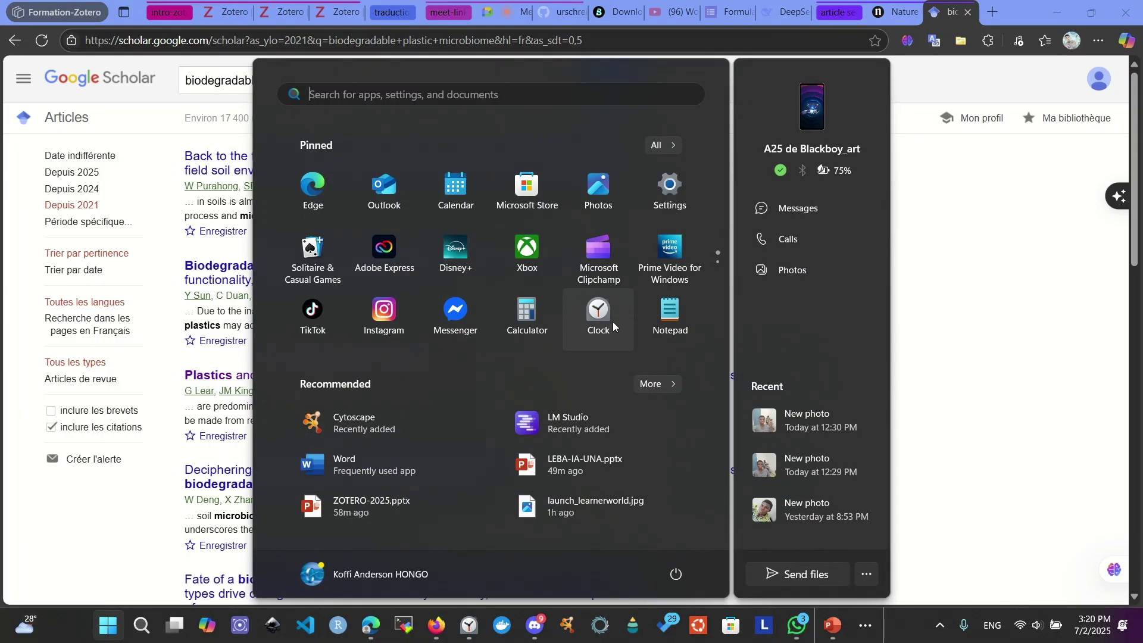
- Launch Zotero from the Start menu and bring its library window to the front
{"action": "type", "text": "zotero"}
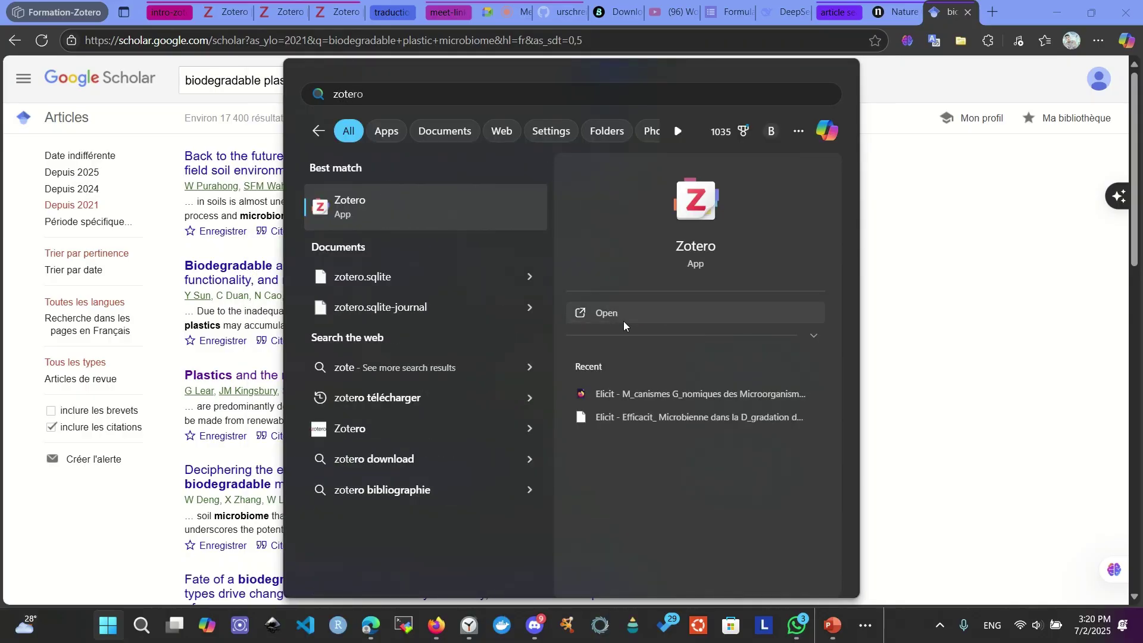
{"action": "left_click", "coordinate": [623, 321]}
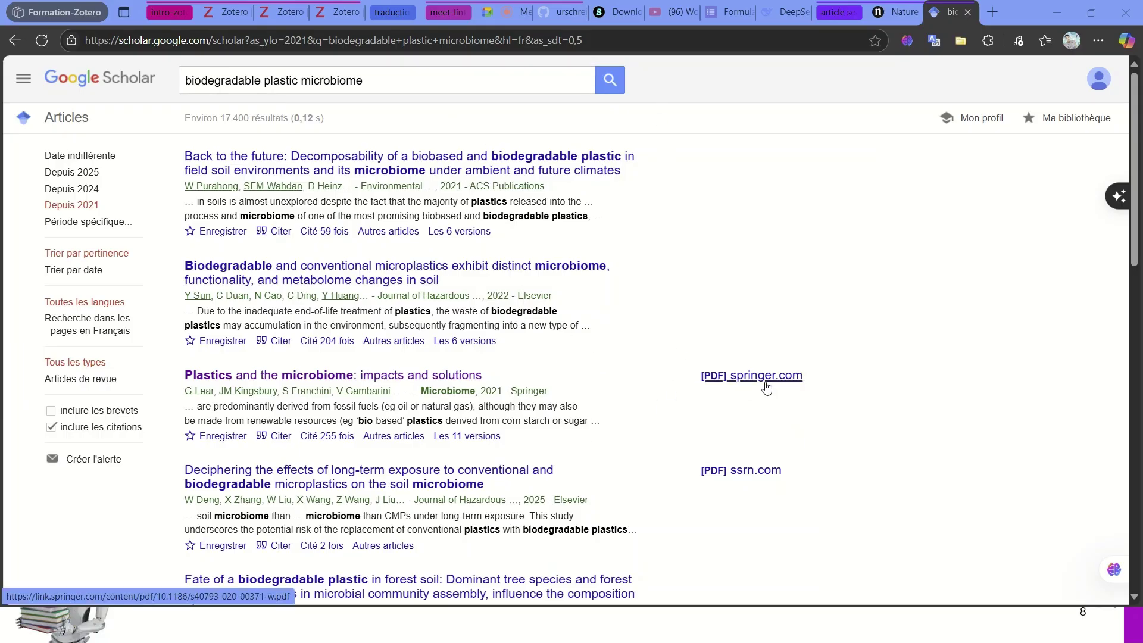
{"action": "key", "text": "super+Tab"}
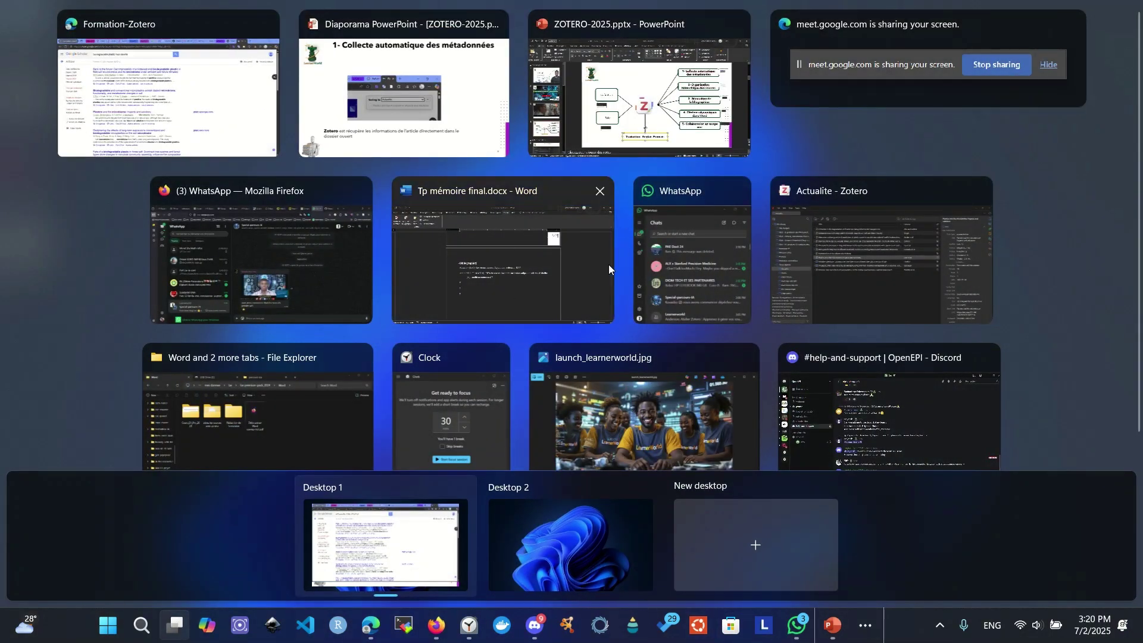
{"action": "left_click", "coordinate": [876, 239]}
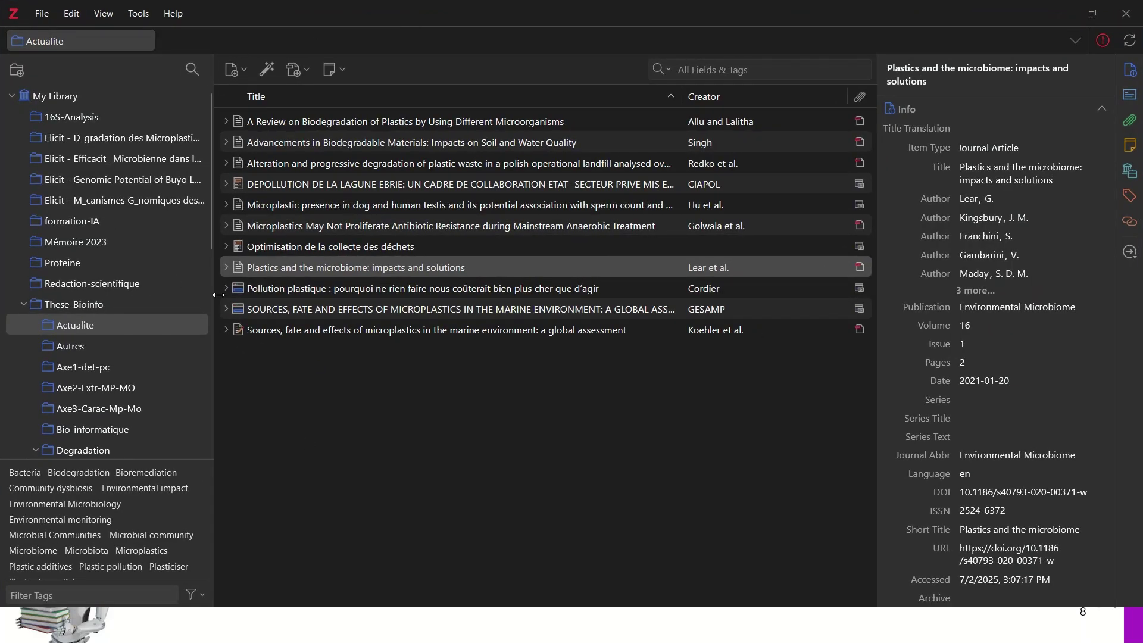
- Create a collection named 'Zotero-recher-plastic' directly under My Library
{"action": "left_click", "coordinate": [23, 305]}
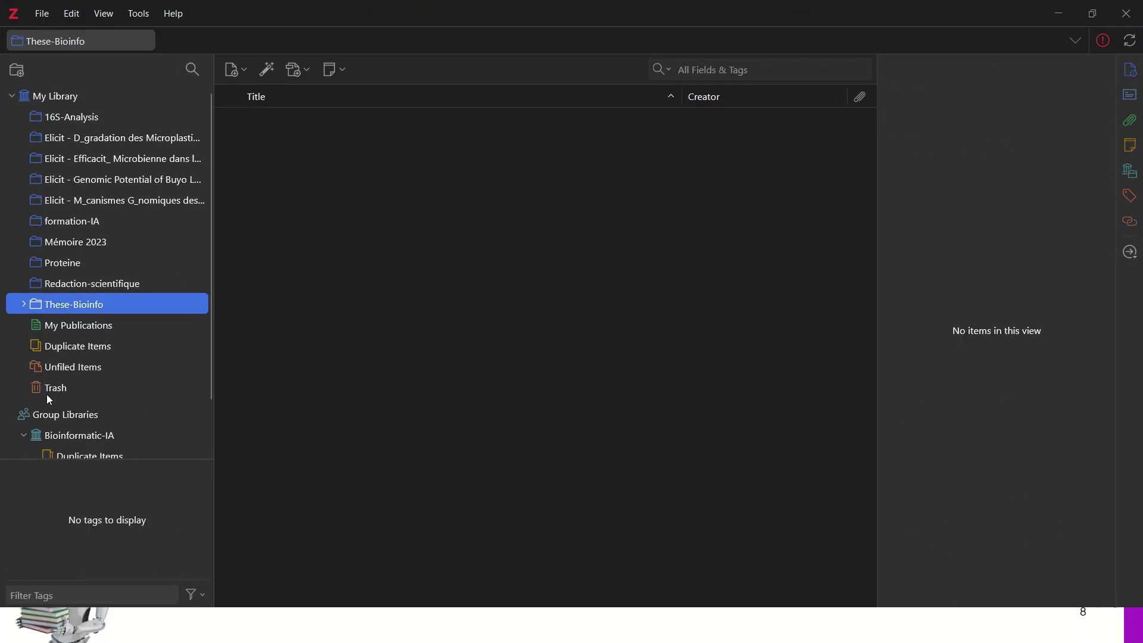
{"action": "left_click", "coordinate": [102, 106]}
{"action": "left_click", "coordinate": [17, 70]}
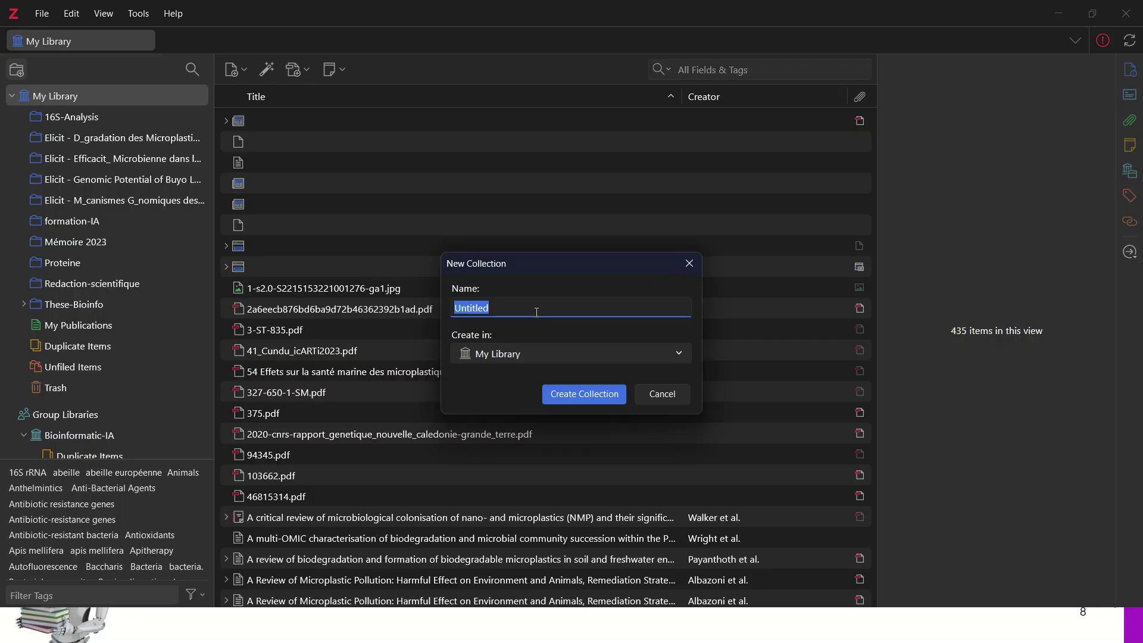
{"action": "type", "text": "Zotero-recher-plastic"}
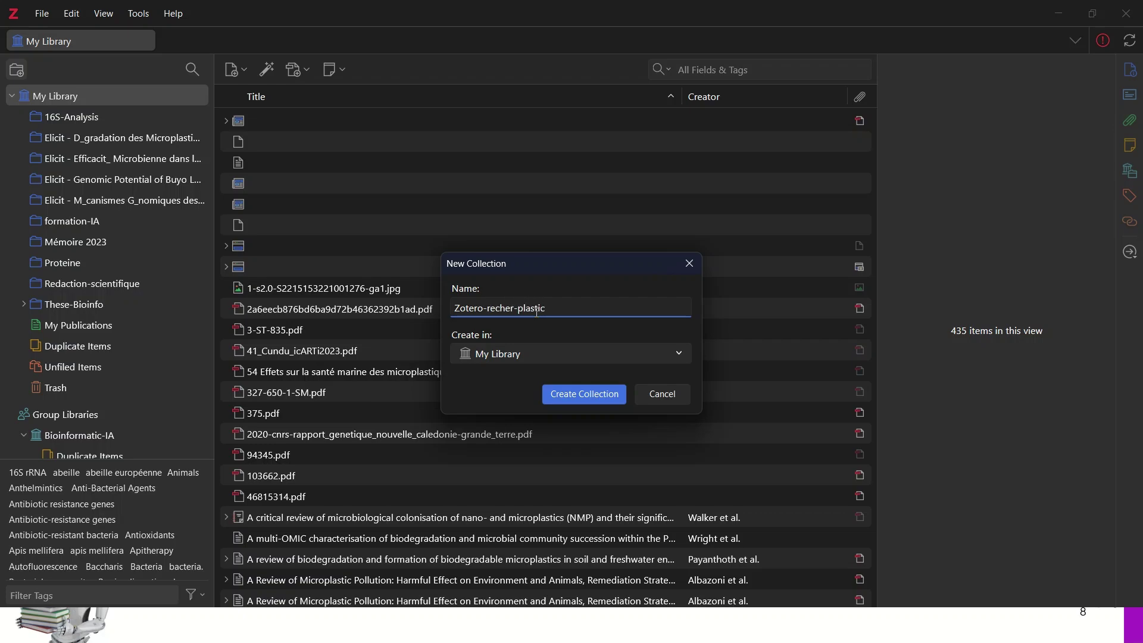
{"action": "key", "text": "Return"}
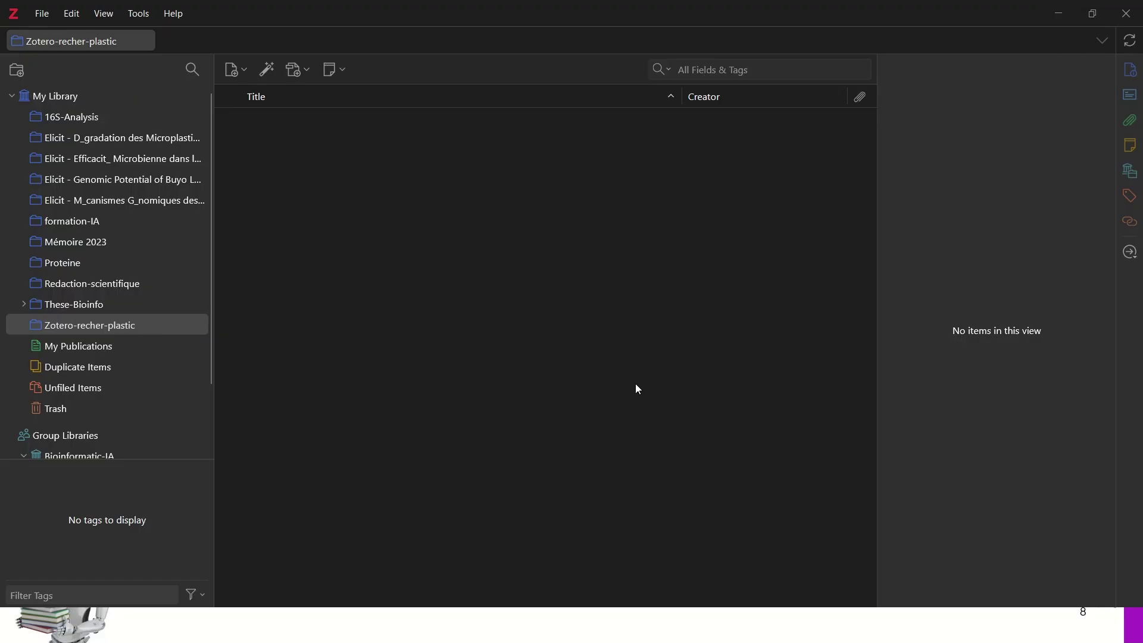
{"action": "key", "text": "super+Tab"}
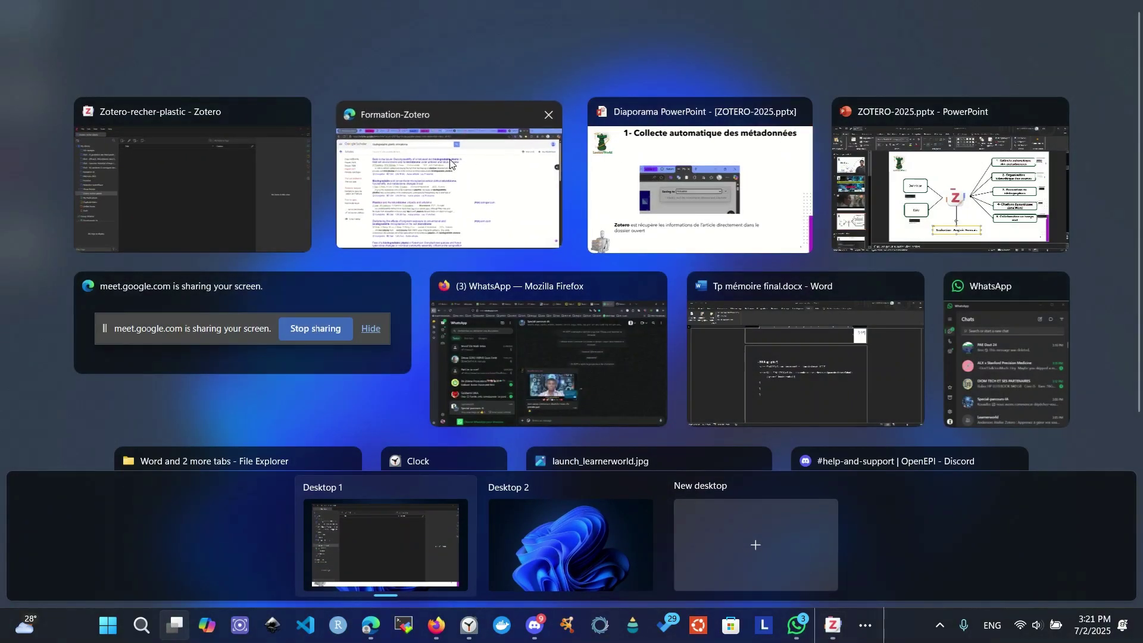
- Open the first Scholar result's ACS article, then switch to the zotero.org download tab
{"action": "left_click", "coordinate": [450, 164]}
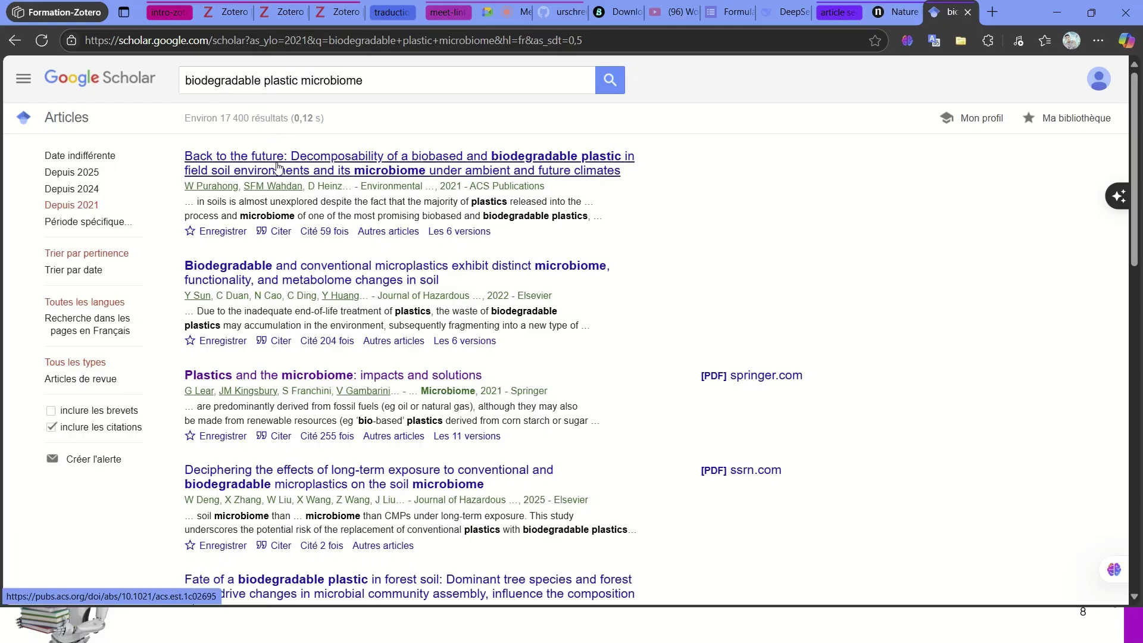
{"action": "left_click", "coordinate": [281, 170]}
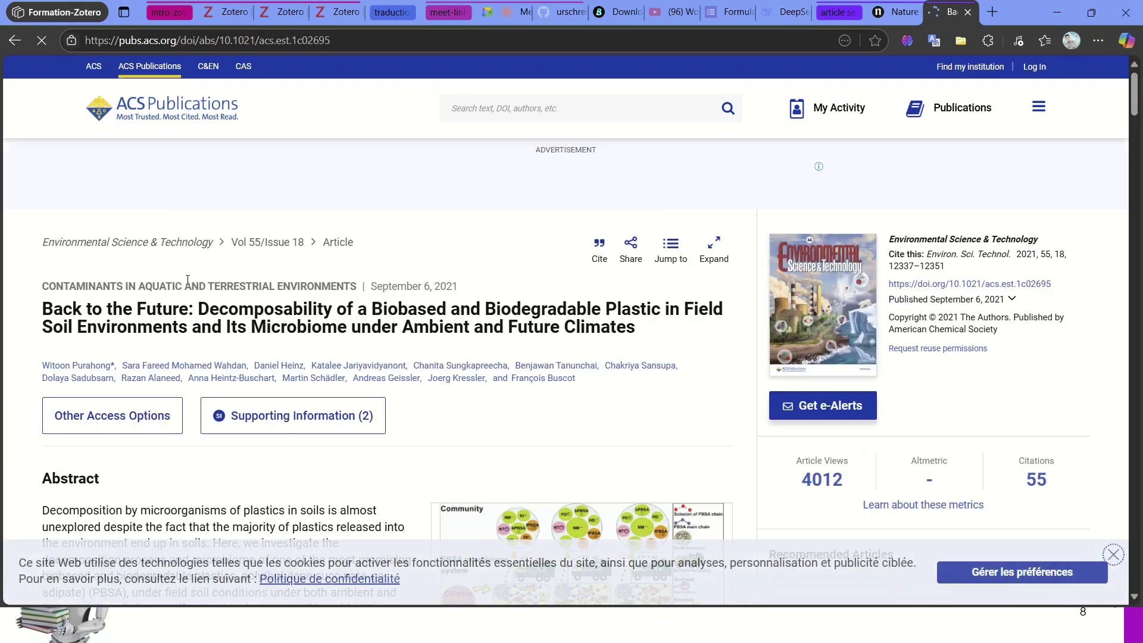
{"action": "scroll", "coordinate": [289, 328], "scroll_direction": "down", "scroll_amount": 1}
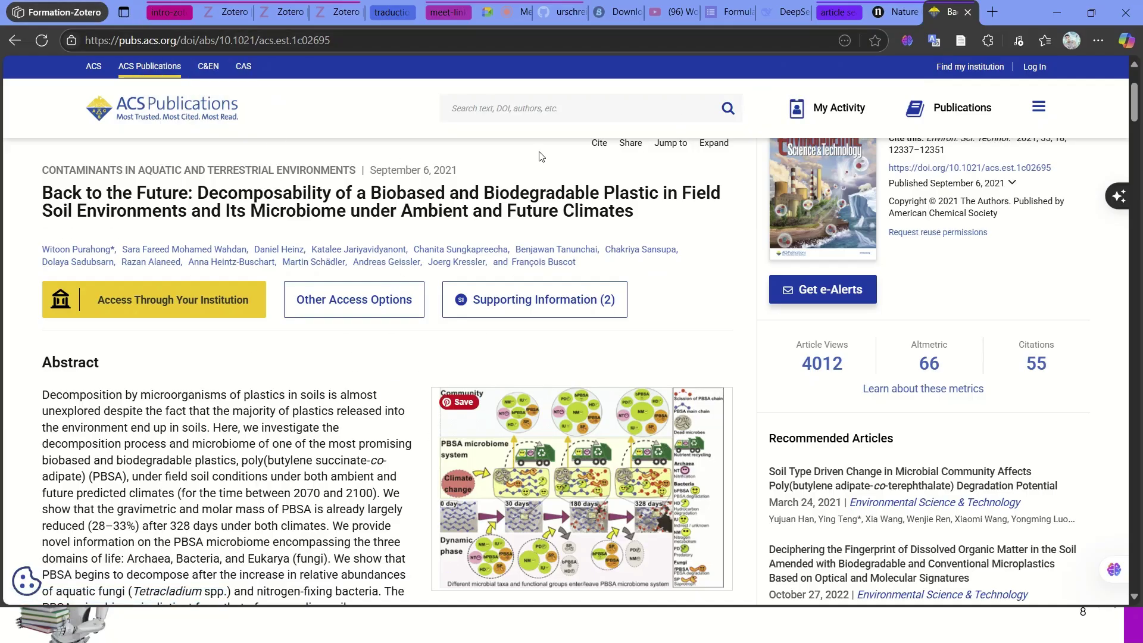
{"action": "left_click", "coordinate": [216, 10]}
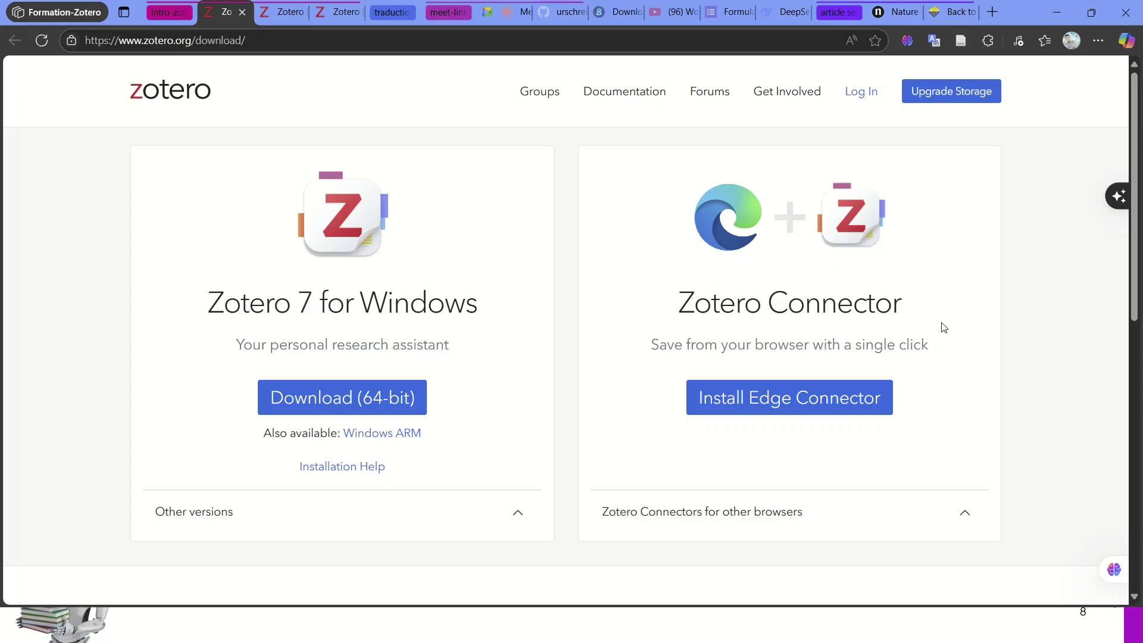
- Check that the Zotero Connector is among Edge's extensions, then return to the 'Back to the Future' article
{"action": "left_click", "coordinate": [987, 42]}
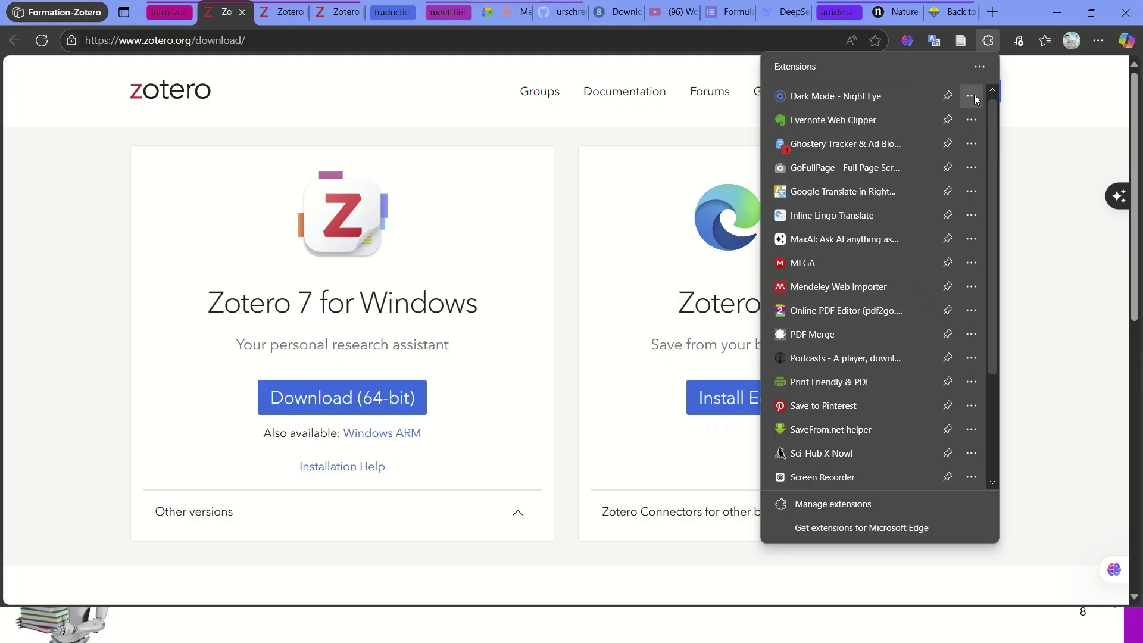
{"action": "left_click", "coordinate": [1012, 88]}
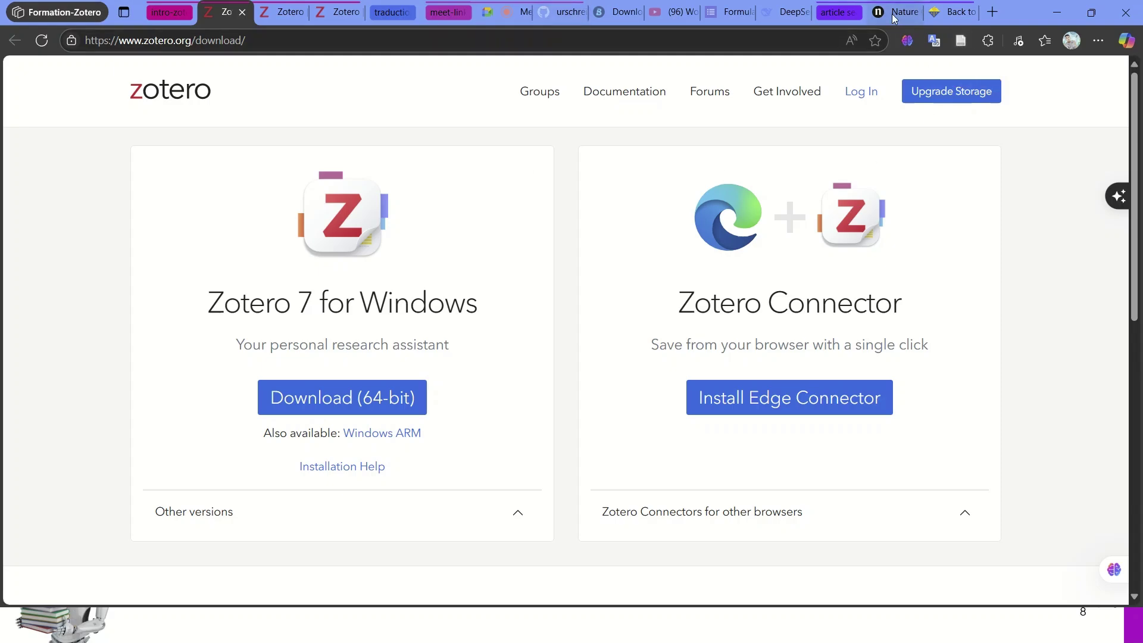
{"action": "left_click", "coordinate": [951, 23]}
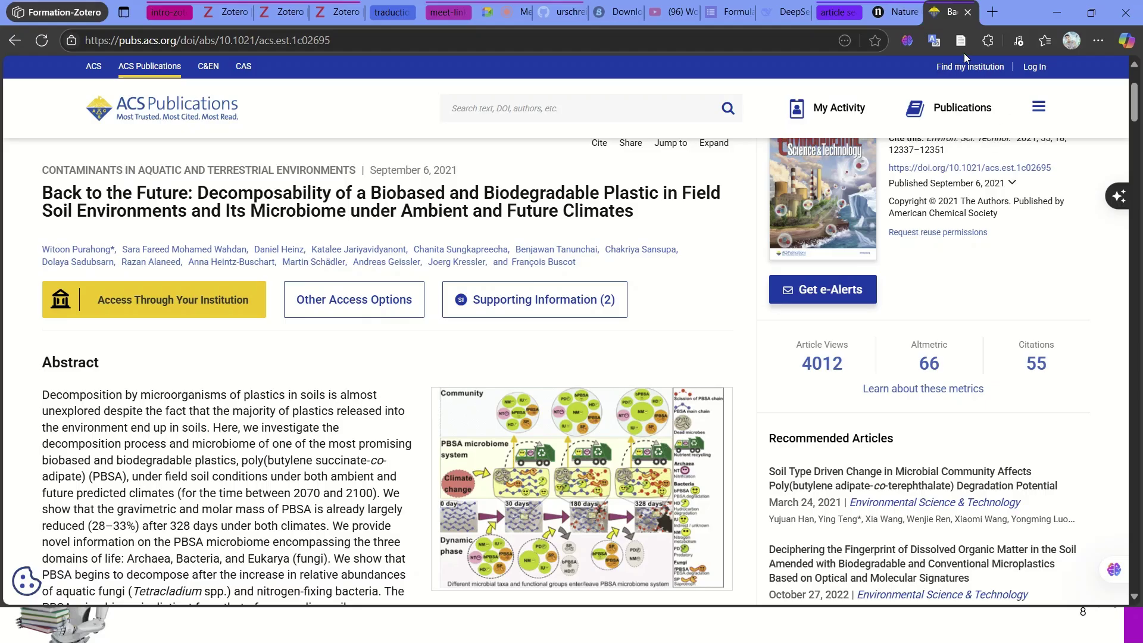
- Save the ACS 'Back to the Future' article to Zotero-recher-plastic, then return to Scholar
{"action": "left_click", "coordinate": [961, 41]}
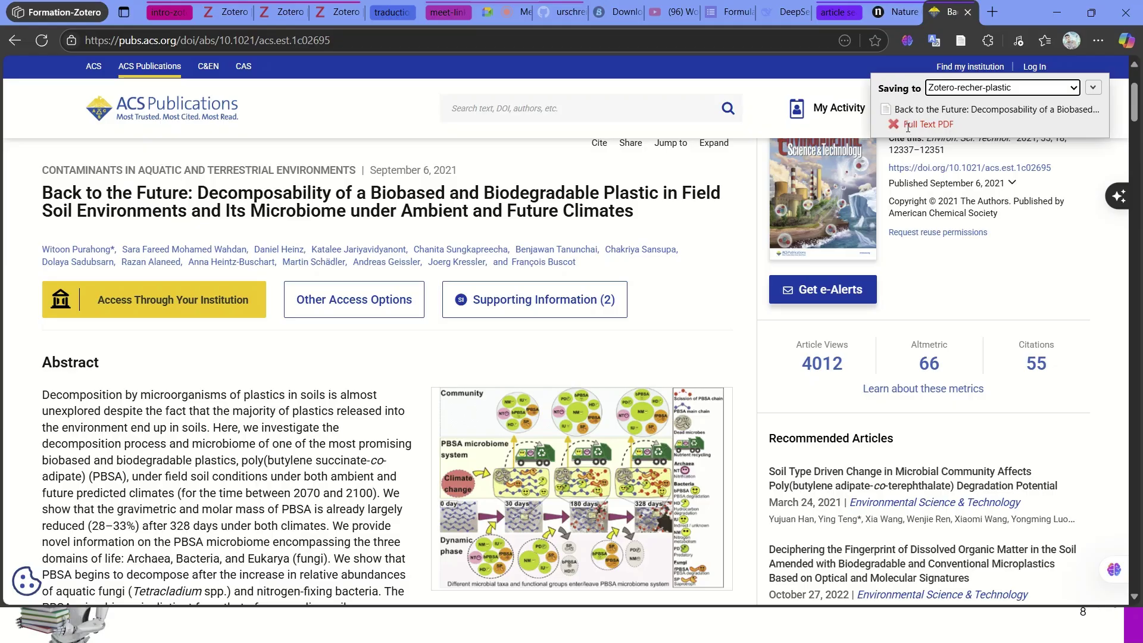
{"action": "left_click_drag", "start_coordinate": [906, 127], "coordinate": [972, 138]}
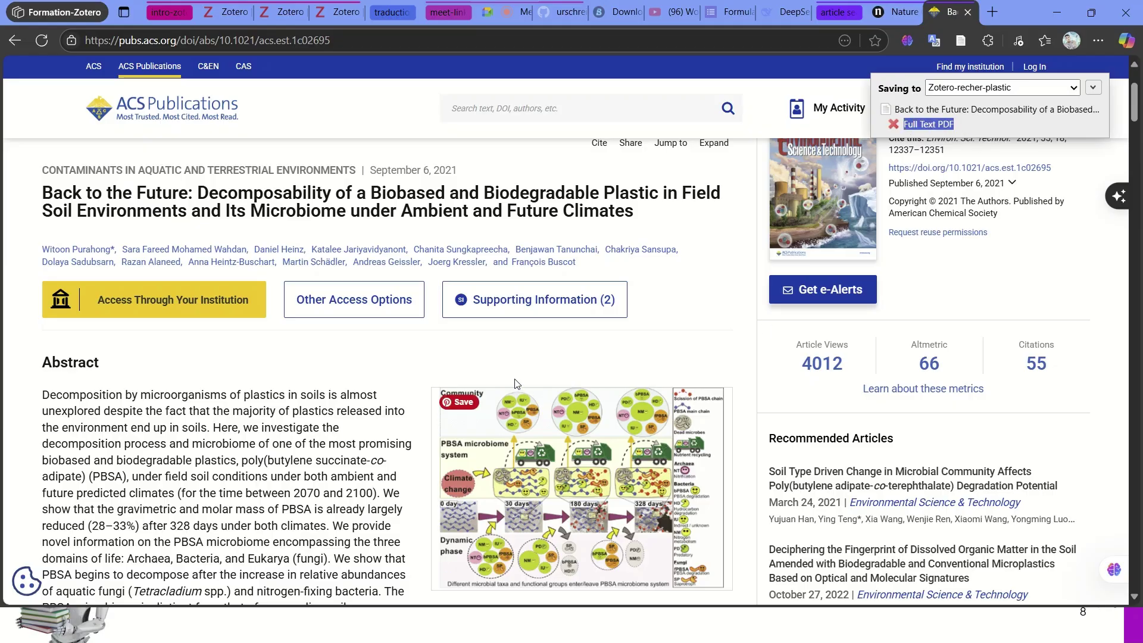
{"action": "scroll", "coordinate": [935, 271], "scroll_direction": "down", "scroll_amount": 2}
{"action": "scroll", "coordinate": [935, 271], "scroll_direction": "up", "scroll_amount": 3}
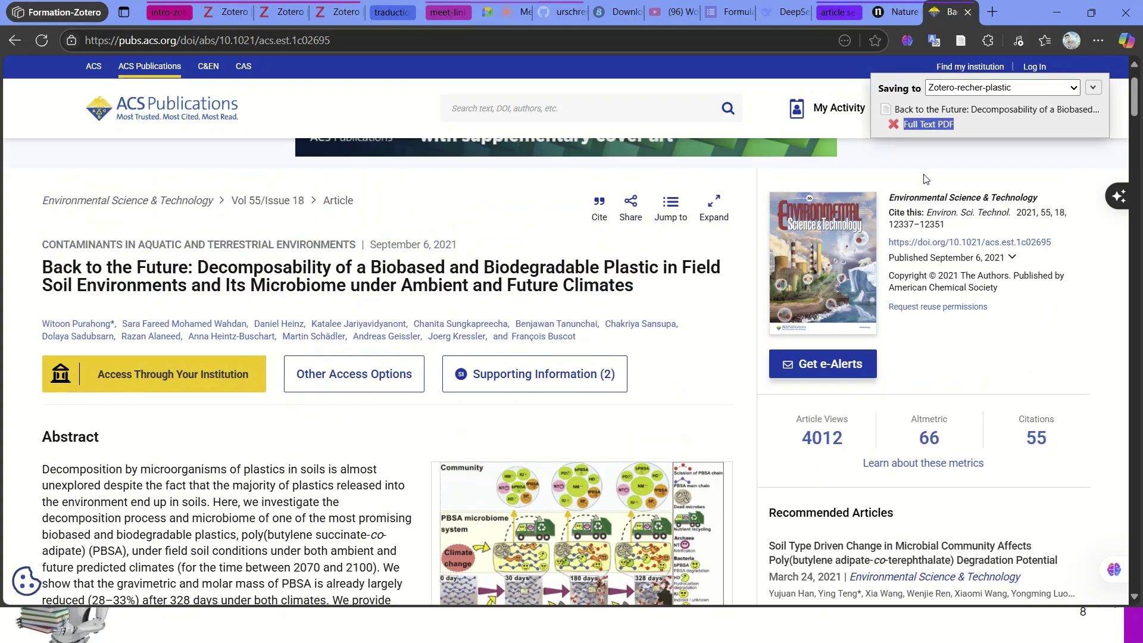
{"action": "left_click", "coordinate": [17, 42]}
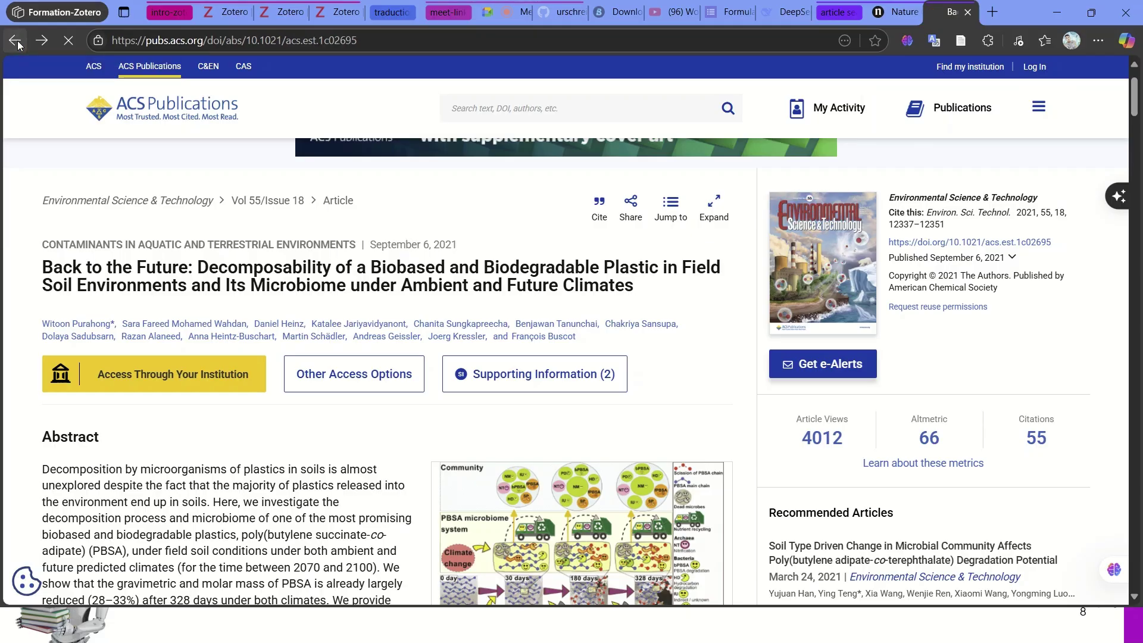
{"action": "scroll", "coordinate": [342, 369], "scroll_direction": "down", "scroll_amount": 1}
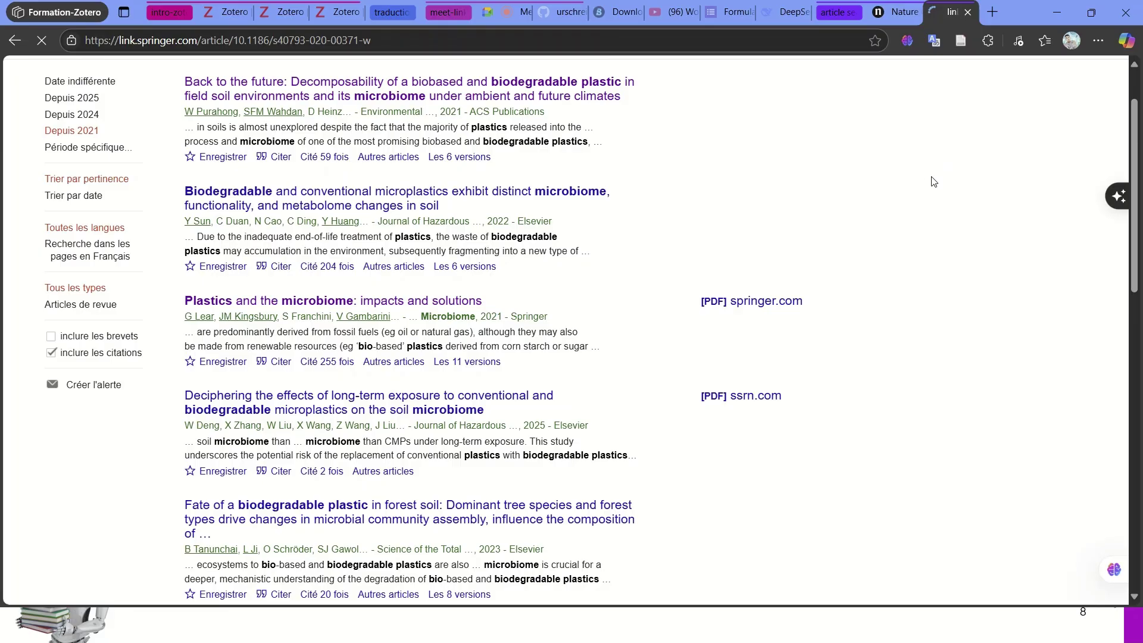
- Save the Springer 'Plastics and the microbiome' article and its PDF to Zotero-recher-plastic
{"action": "scroll", "coordinate": [887, 282], "scroll_direction": "down", "scroll_amount": 20}
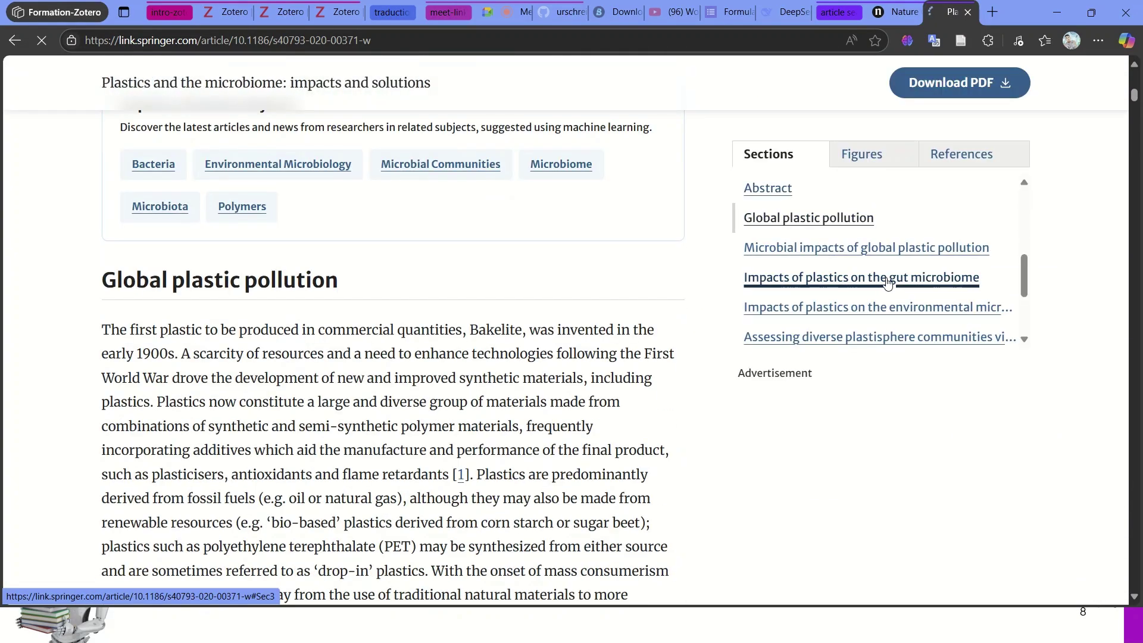
{"action": "scroll", "coordinate": [886, 283], "scroll_direction": "down", "scroll_amount": 5}
{"action": "scroll", "coordinate": [625, 333], "scroll_direction": "down", "scroll_amount": 5}
{"action": "scroll", "coordinate": [625, 334], "scroll_direction": "down", "scroll_amount": 5}
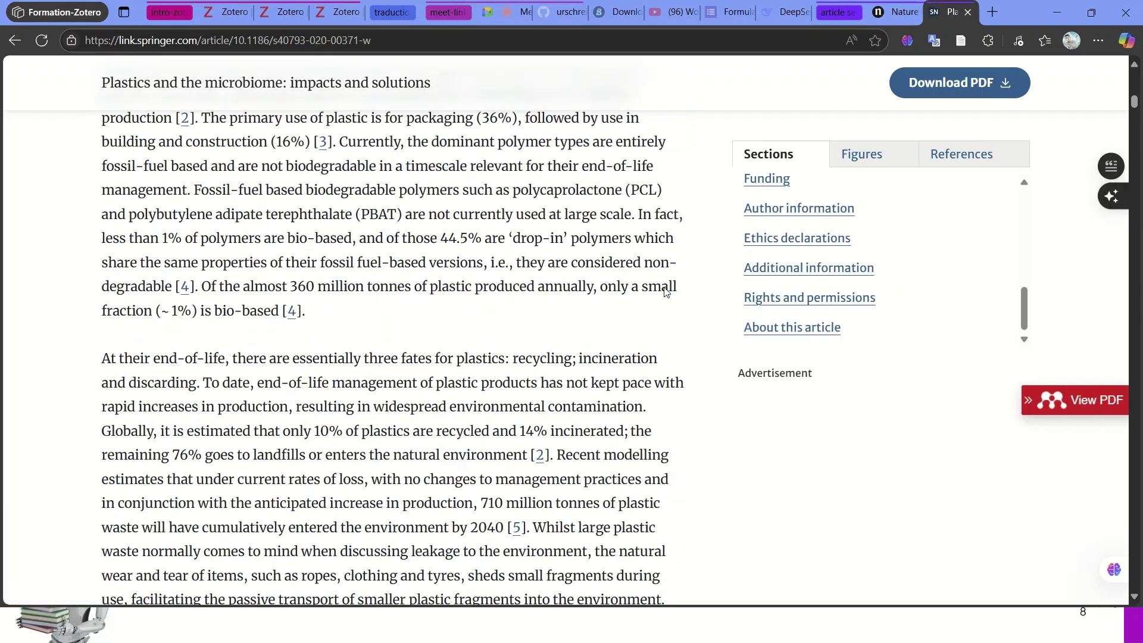
{"action": "scroll", "coordinate": [669, 288], "scroll_direction": "up", "scroll_amount": 12}
{"action": "left_click", "coordinate": [961, 41]}
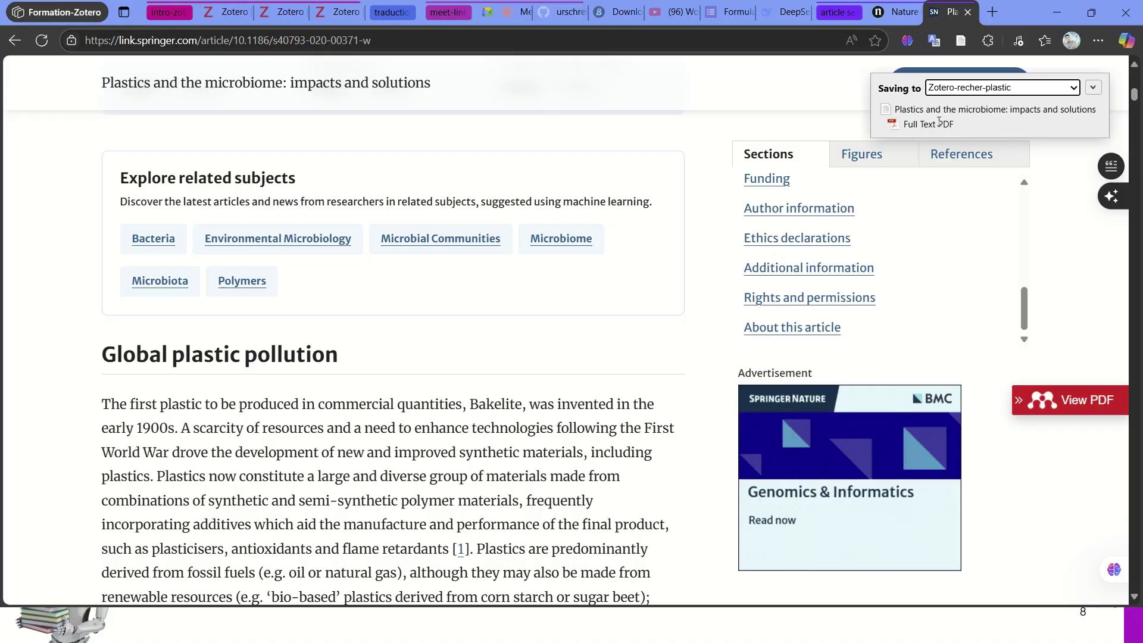
{"action": "key", "text": "super+Tab"}
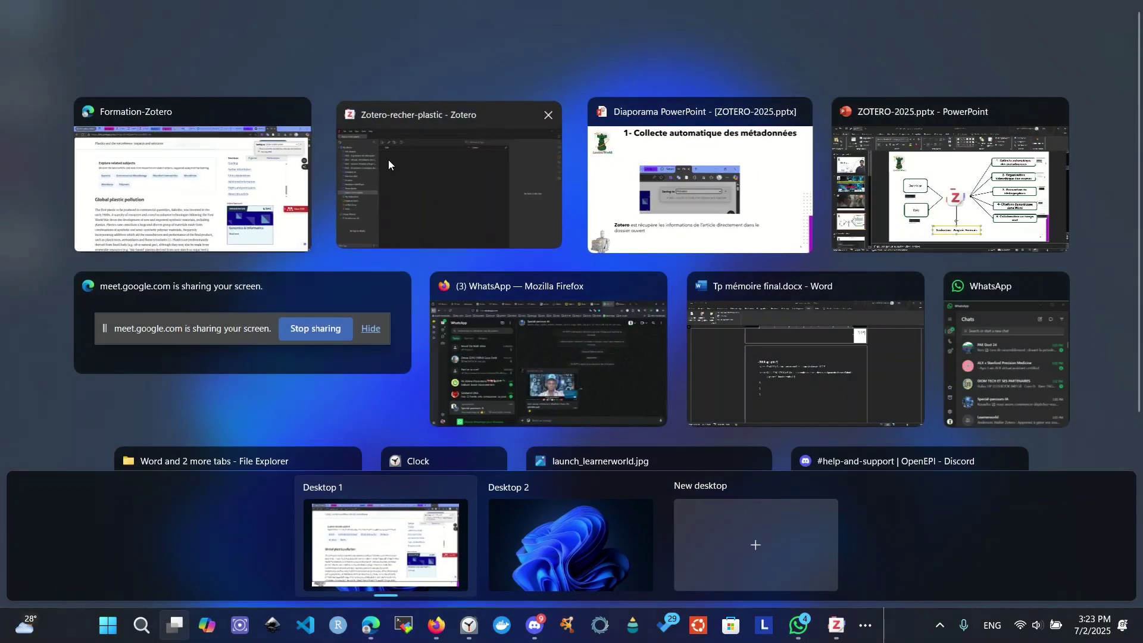
- Verify the Plastics and the microbiome item has its full-text PDF, then minimize Zotero
{"action": "left_click", "coordinate": [388, 159]}
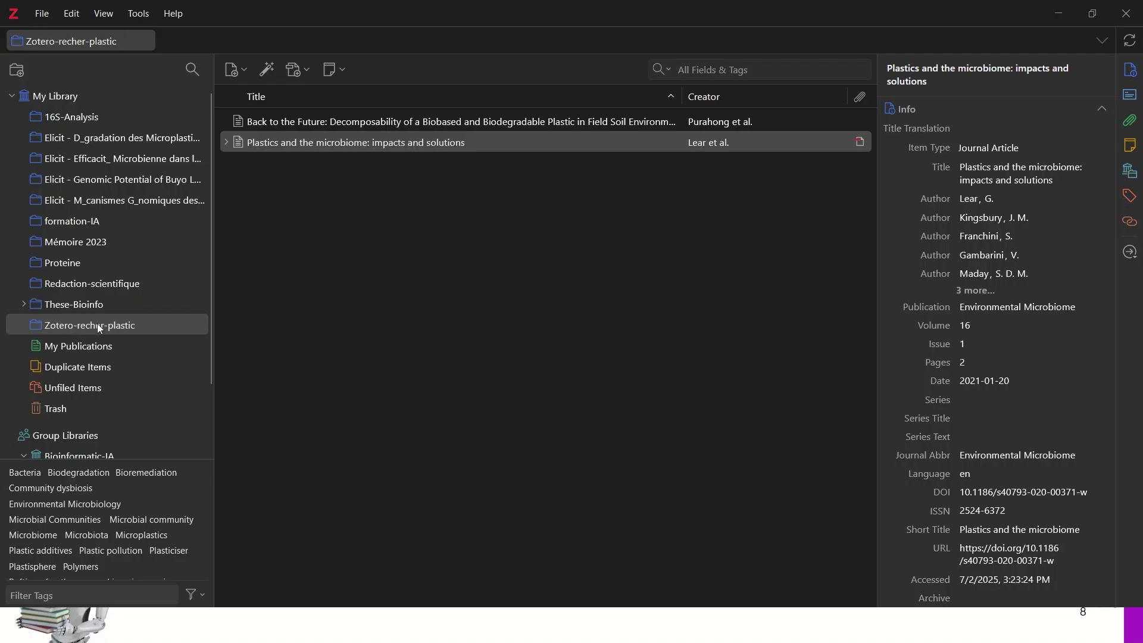
{"action": "left_click", "coordinate": [226, 143]}
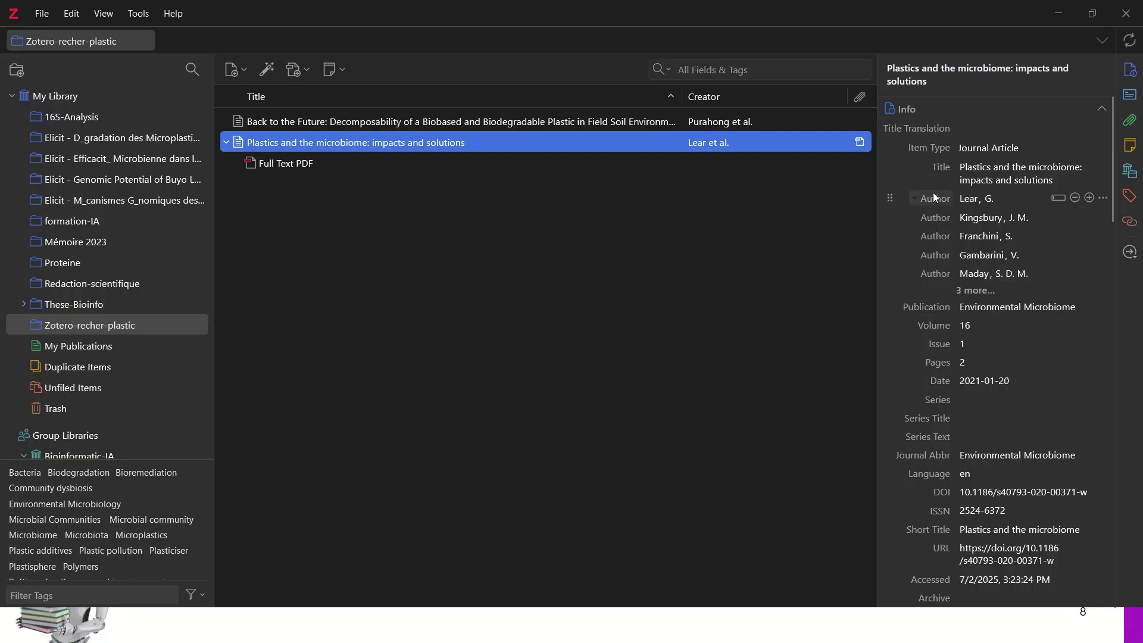
{"action": "left_click", "coordinate": [1058, 13]}
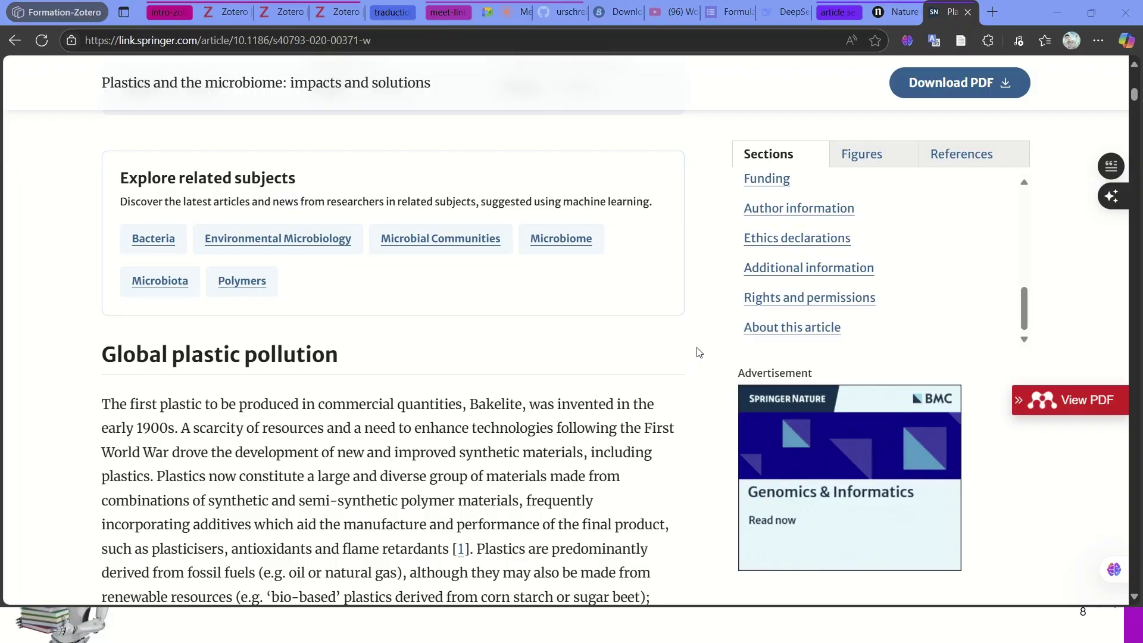
- Return to the PowerPoint slideshow and move to the '2- Organisation hiérarchique des sources' slide
{"action": "key", "text": "super+Tab"}
{"action": "left_click", "coordinate": [722, 130]}
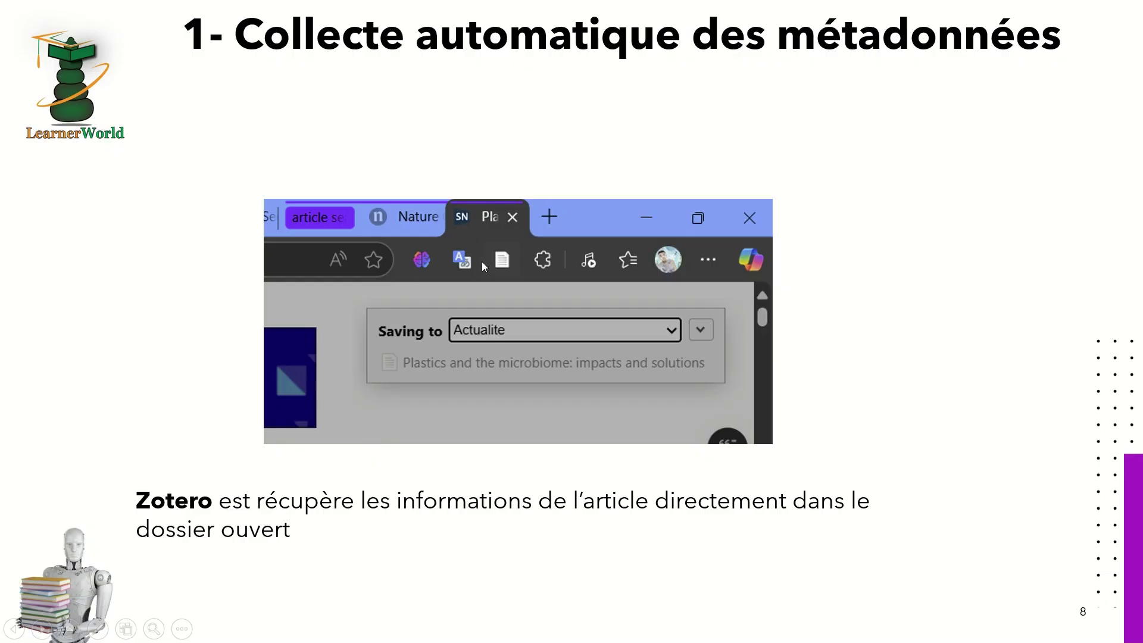
{"action": "left_click", "coordinate": [592, 336]}
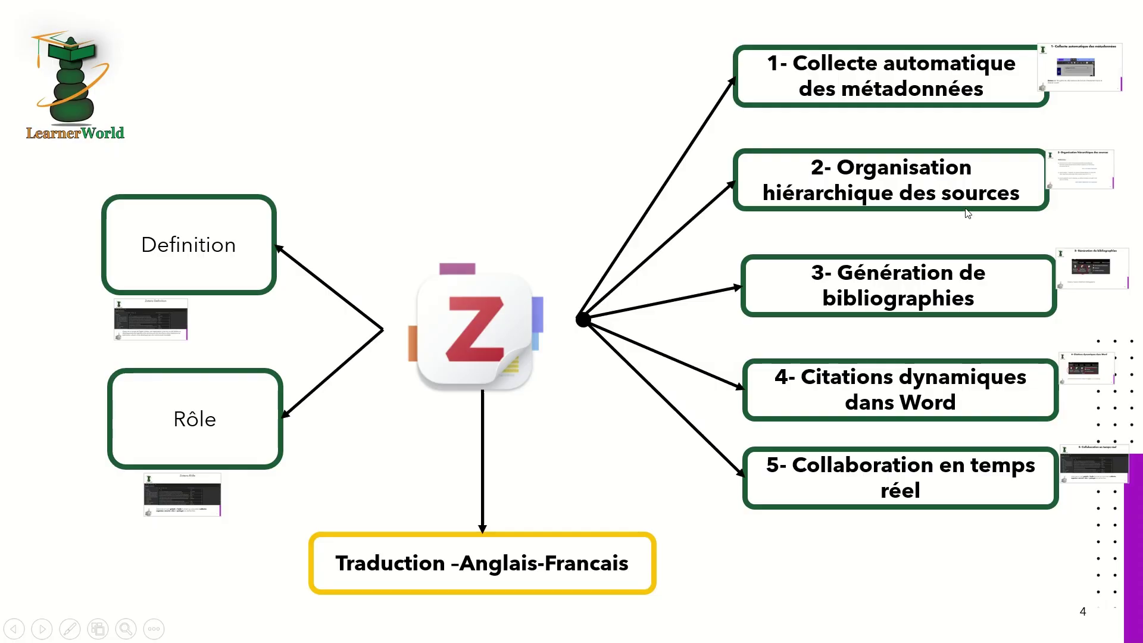
{"action": "left_click", "coordinate": [1061, 190]}
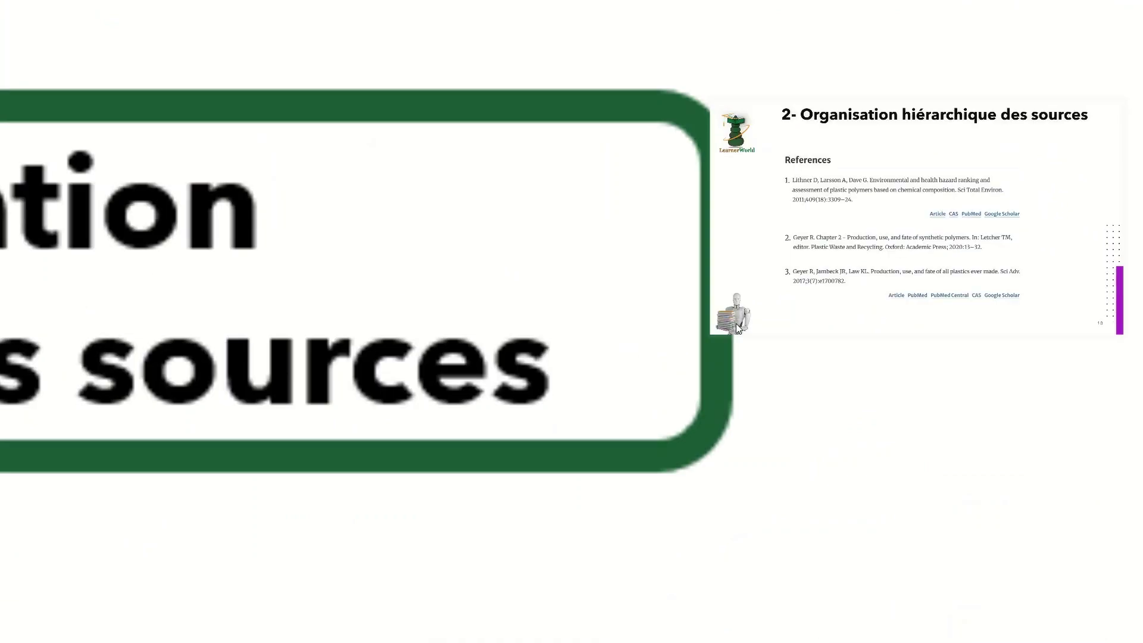
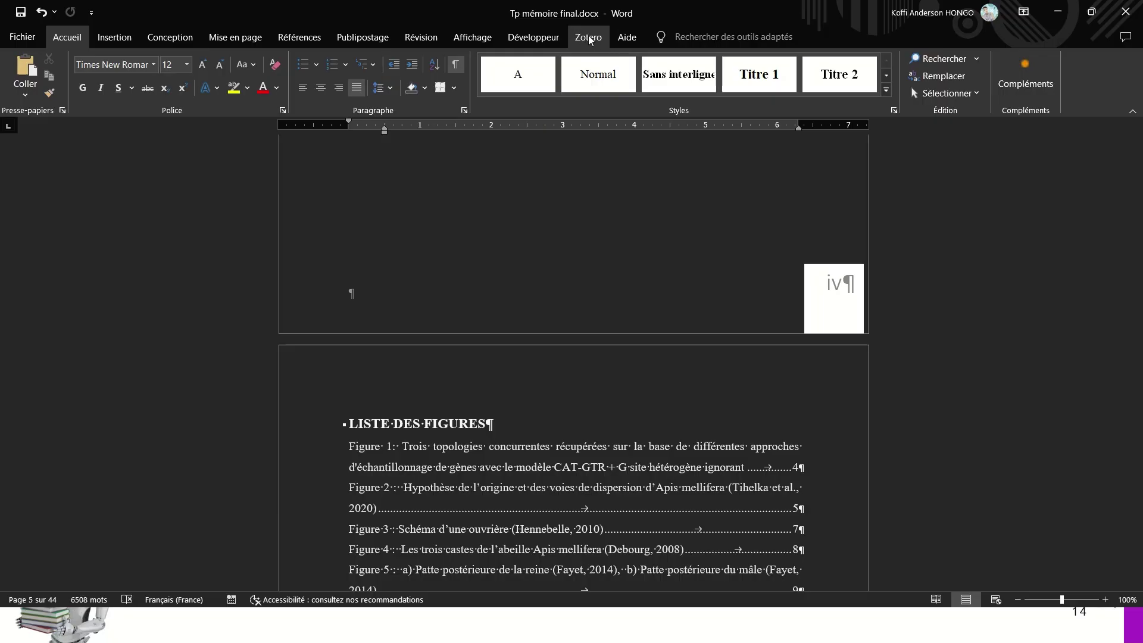
- Show the Zotero ribbon tab and zoom in on the document text
{"action": "left_click", "coordinate": [588, 40]}
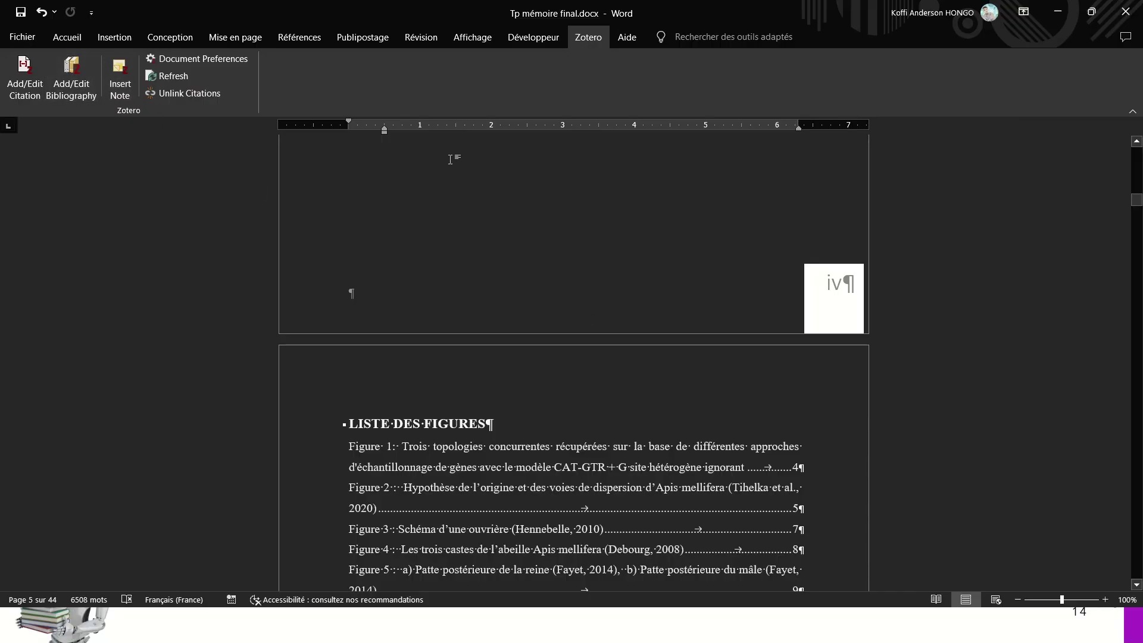
{"action": "scroll", "coordinate": [779, 453], "scroll_direction": "down", "scroll_amount": 15}
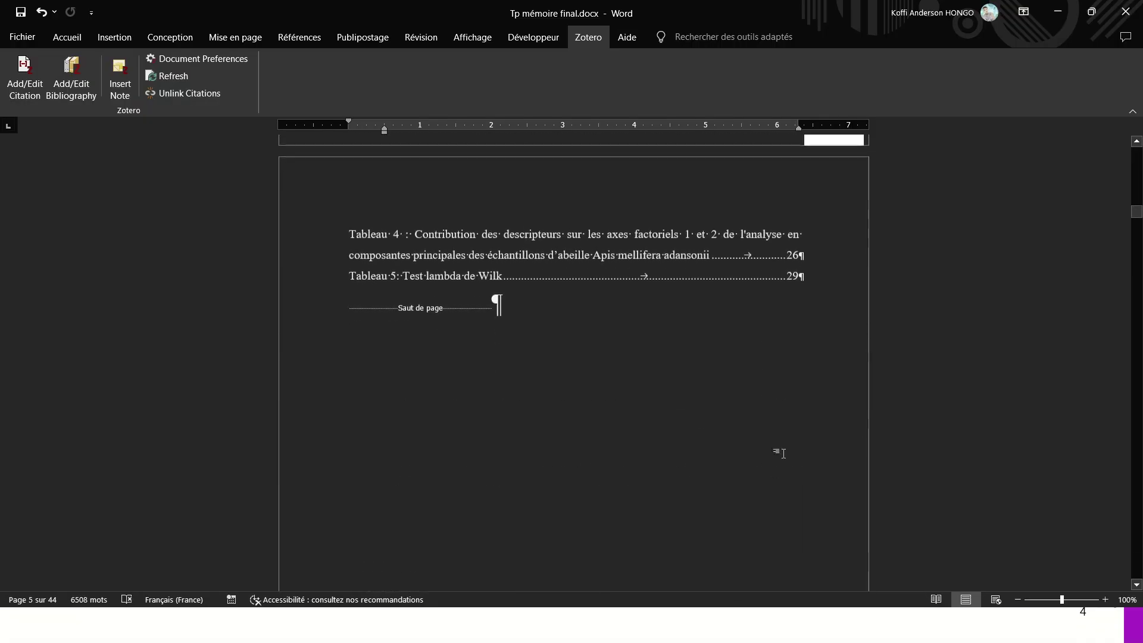
{"action": "left_click_drag", "start_coordinate": [1136, 213], "coordinate": [1141, 244]}
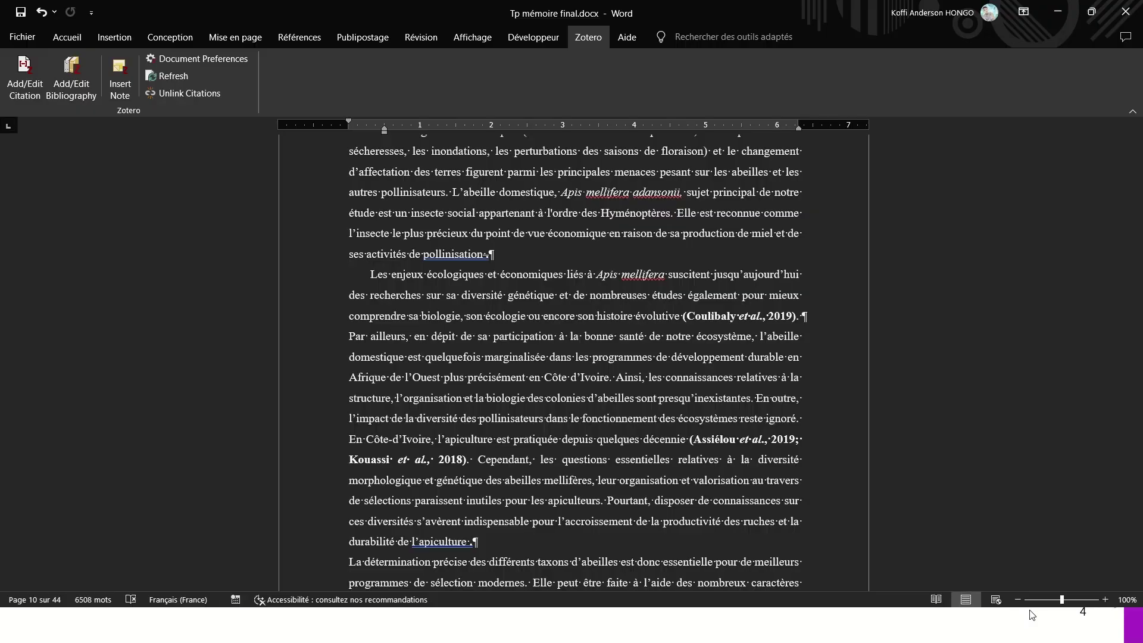
{"action": "left_click_drag", "start_coordinate": [1060, 600], "coordinate": [1071, 600]}
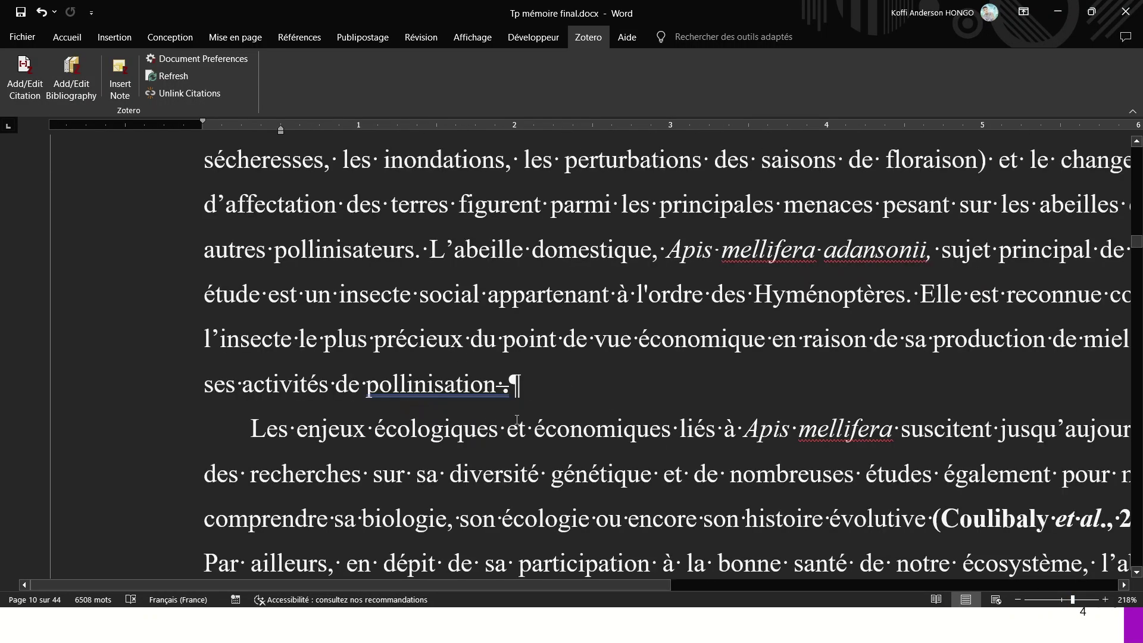
- Undo to restore the deleted comma after 'biologie' in the introduction paragraph
{"action": "scroll", "coordinate": [517, 419], "scroll_direction": "down", "scroll_amount": 3}
{"action": "scroll", "coordinate": [516, 420], "scroll_direction": "right", "scroll_amount": 3}
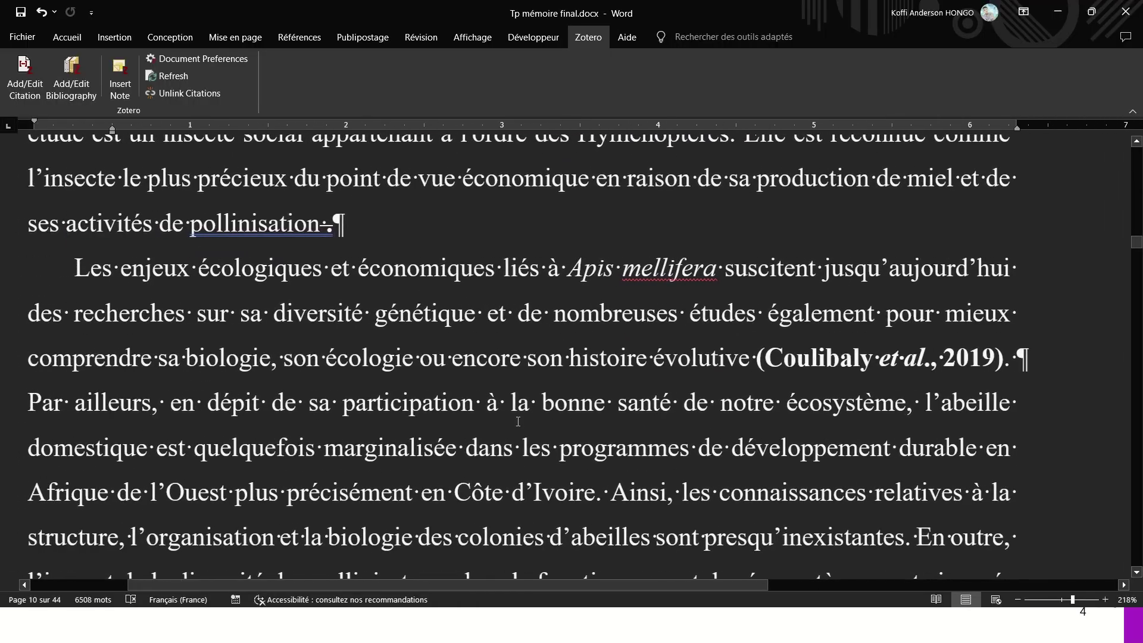
{"action": "scroll", "coordinate": [518, 421], "scroll_direction": "left", "scroll_amount": 3}
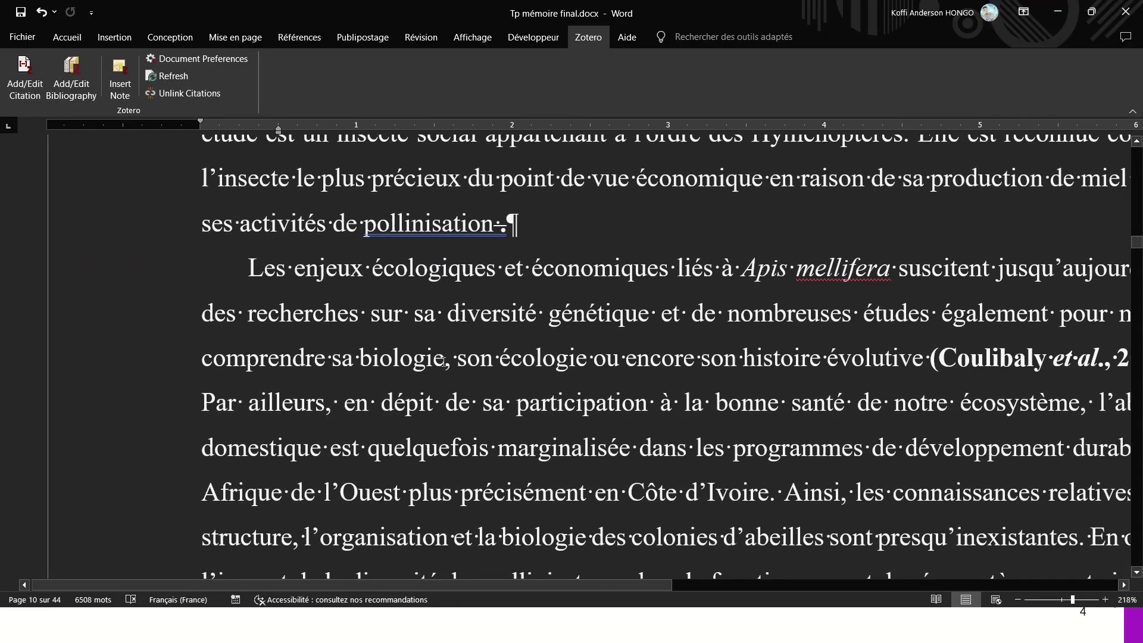
{"action": "left_click", "coordinate": [443, 359]}
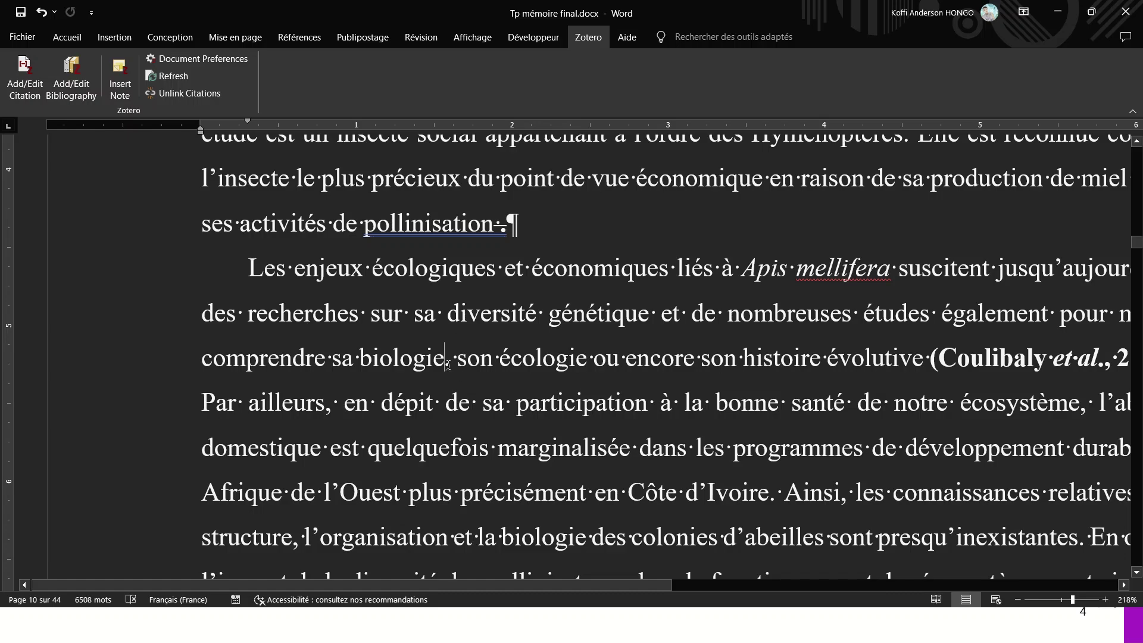
{"action": "key", "text": "ctrl+z"}
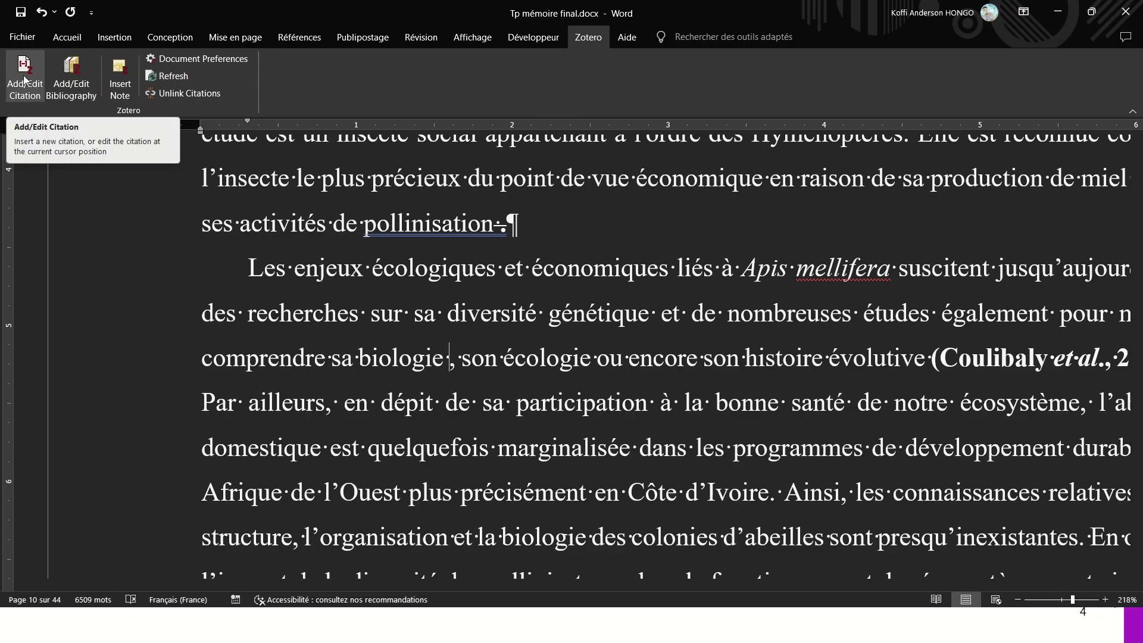
- Keep APA 7th edition as the document's Zotero citation style and confirm it
{"action": "left_click", "coordinate": [22, 76]}
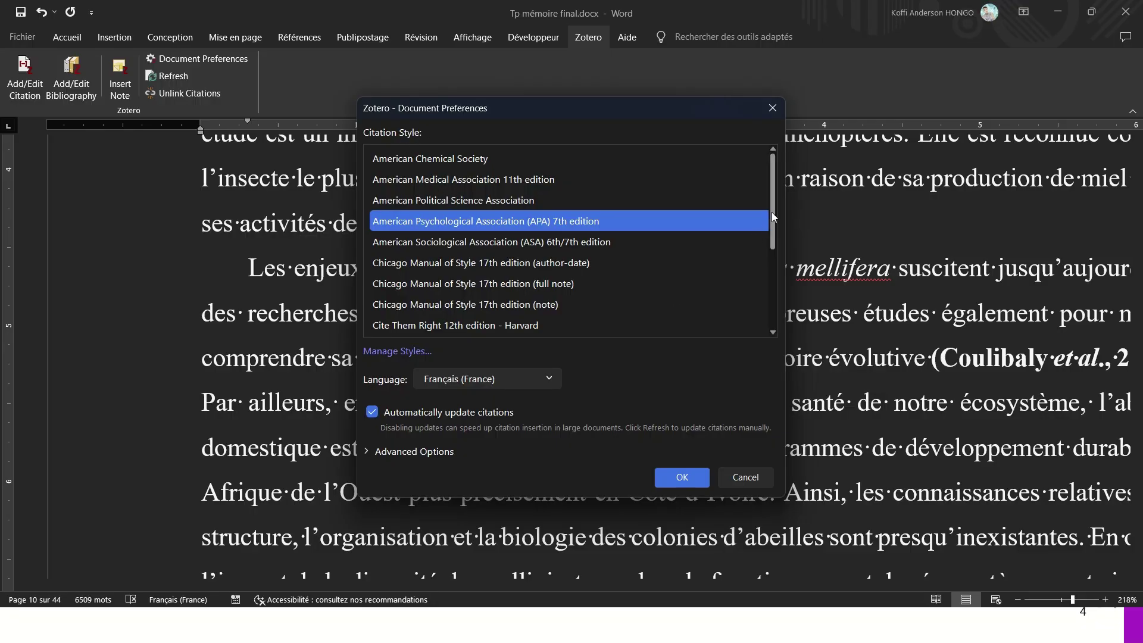
{"action": "left_click_drag", "start_coordinate": [774, 216], "coordinate": [759, 159]}
{"action": "left_click", "coordinate": [684, 485]}
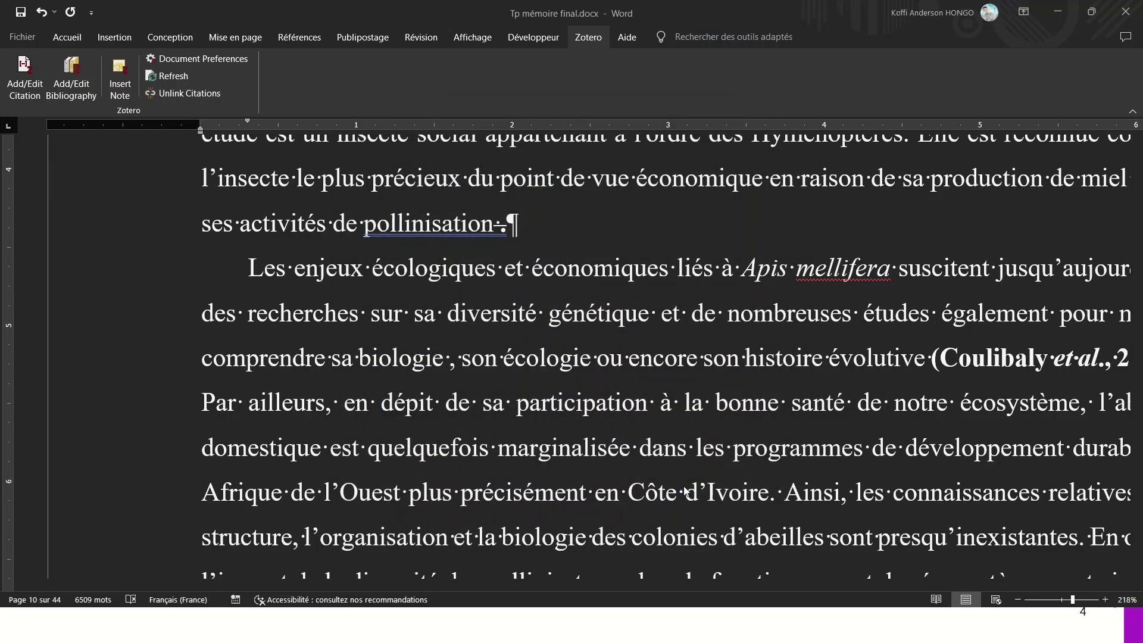
{"action": "key", "text": "ctrl+alt+c"}
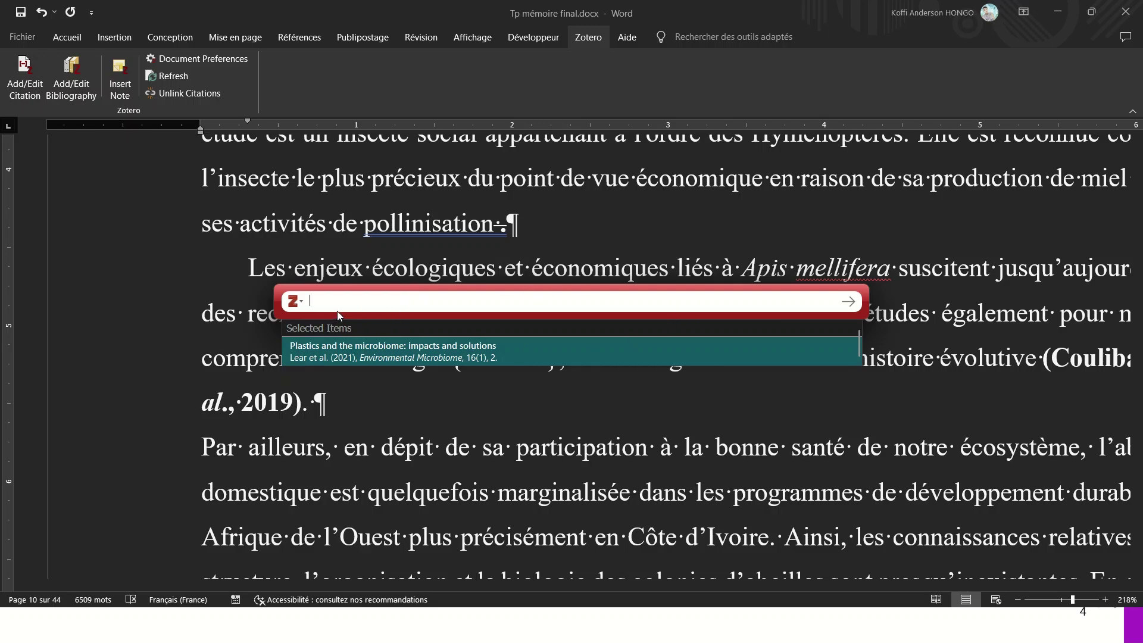
- In Classic View, cite the microbiome paper's Full Text PDF attachment after 'biologie'
{"action": "type", "text": "au"}
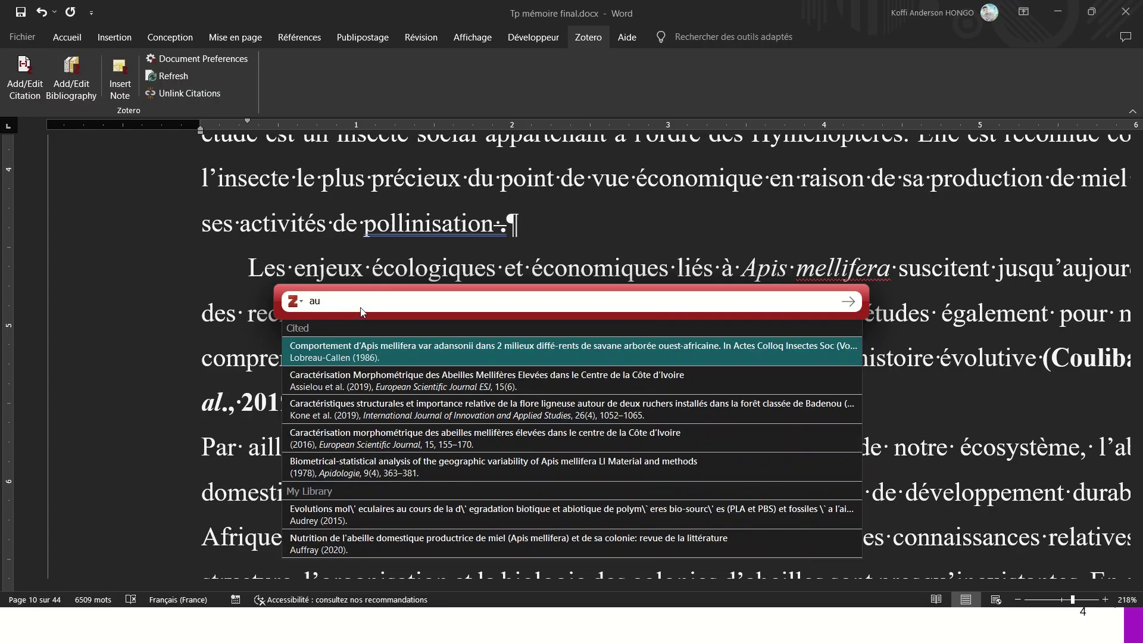
{"action": "key", "text": "BackSpace"}
{"action": "key", "text": "BackSpace"}
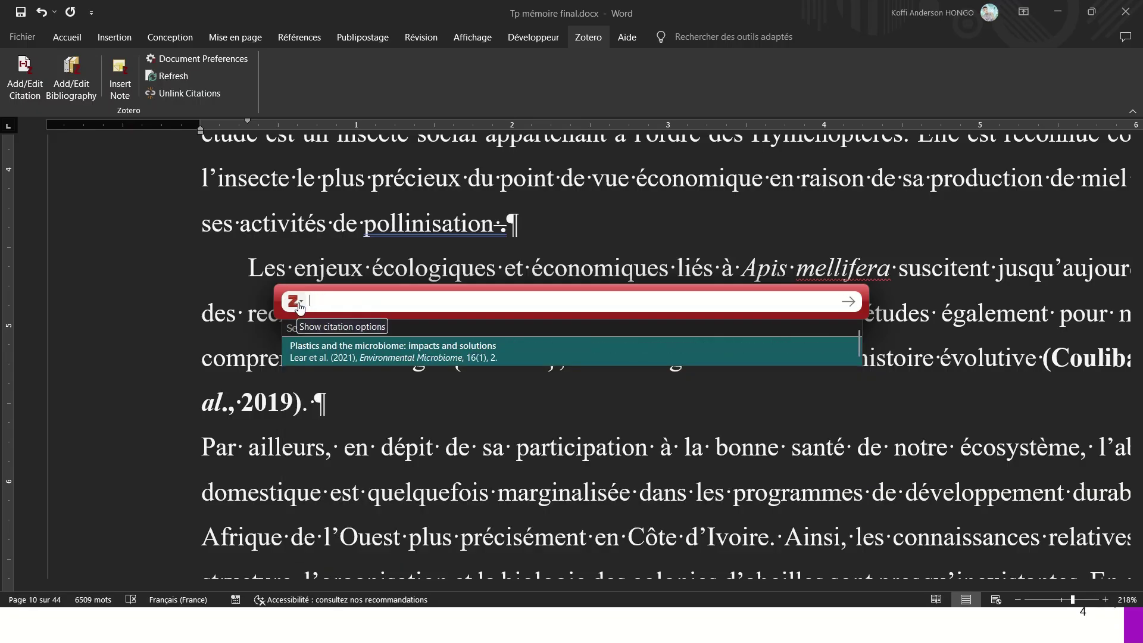
{"action": "left_click", "coordinate": [300, 306]}
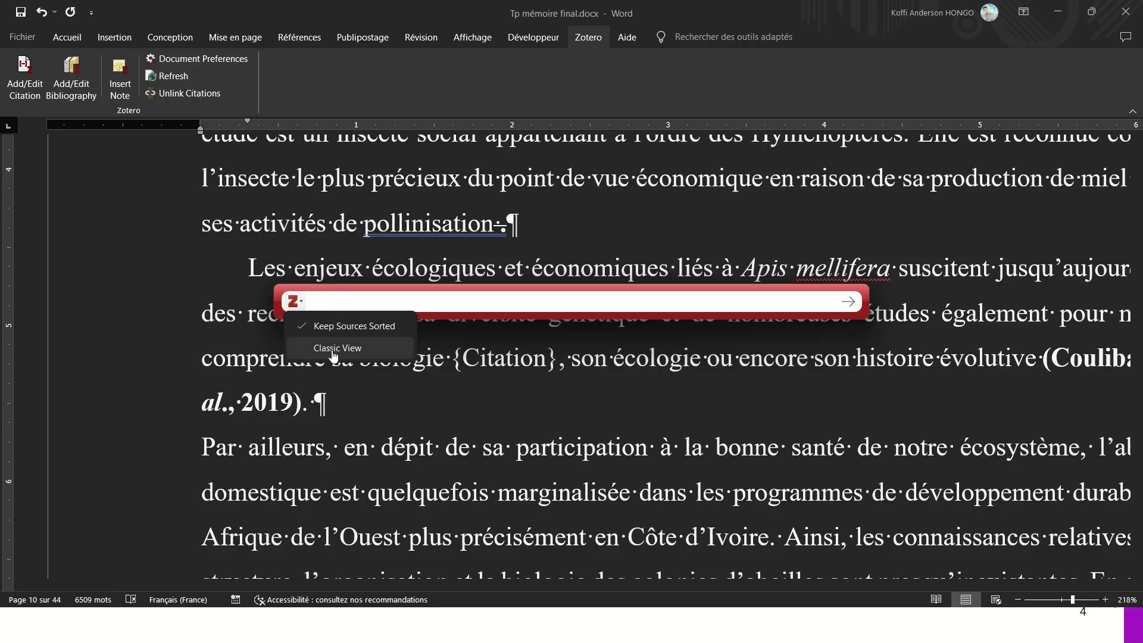
{"action": "left_click", "coordinate": [334, 351]}
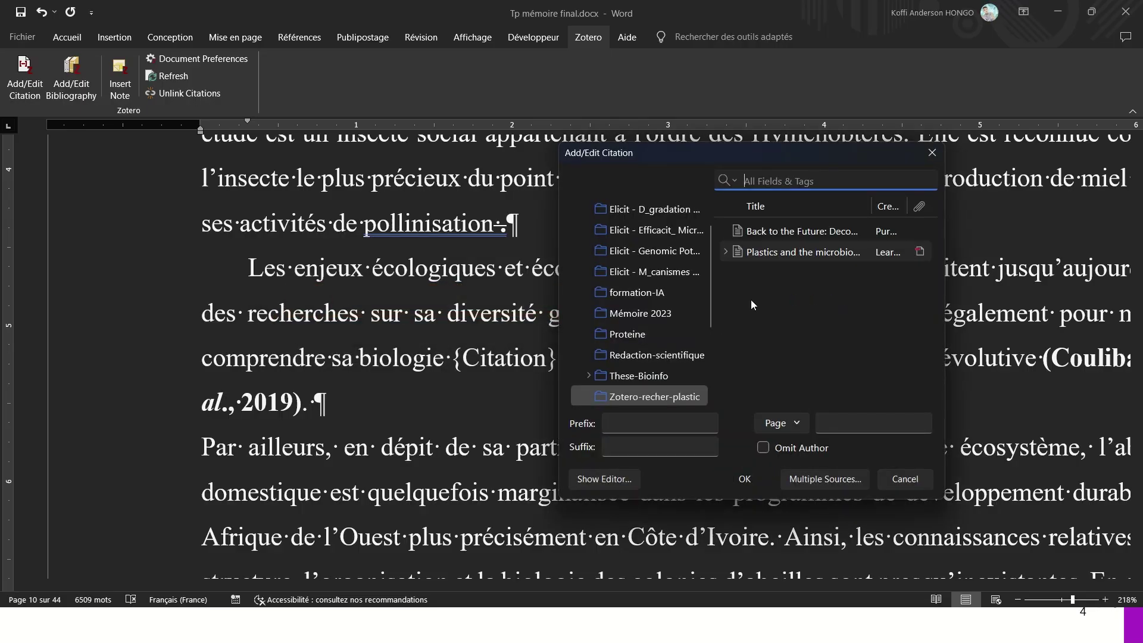
{"action": "left_click_drag", "start_coordinate": [709, 285], "coordinate": [718, 321]}
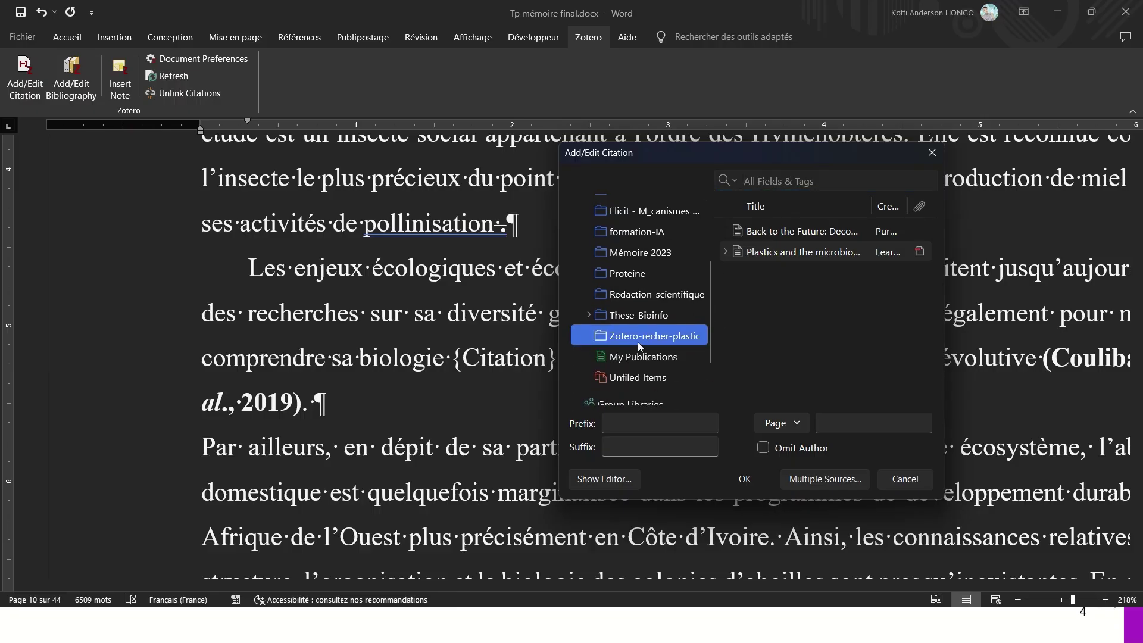
{"action": "left_click", "coordinate": [725, 252]}
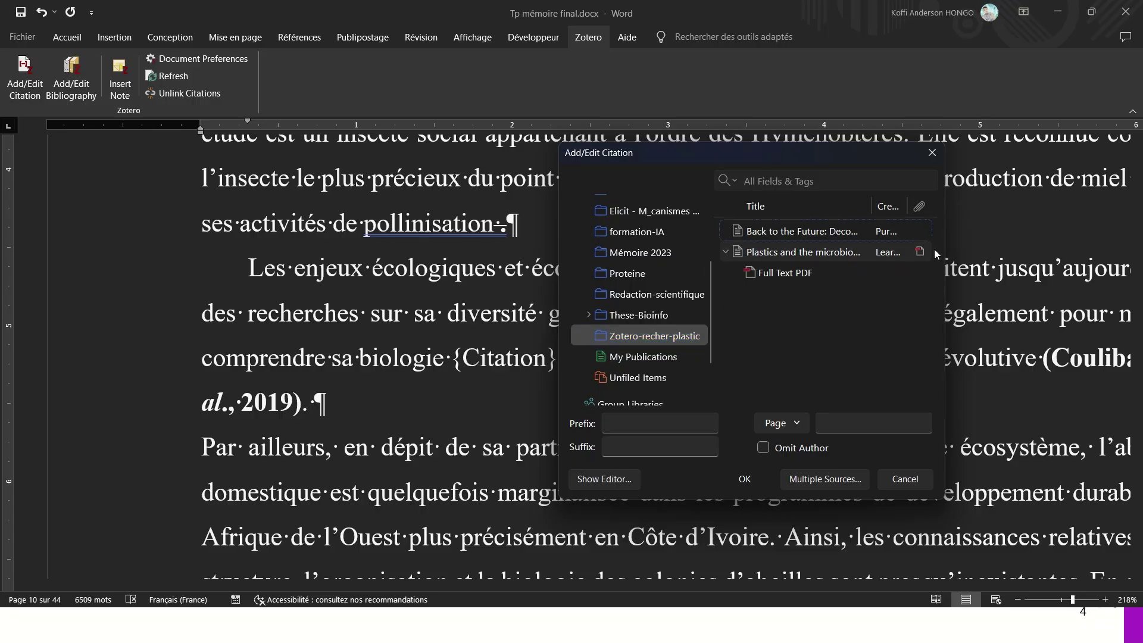
{"action": "left_click_drag", "start_coordinate": [945, 252], "coordinate": [1054, 252]}
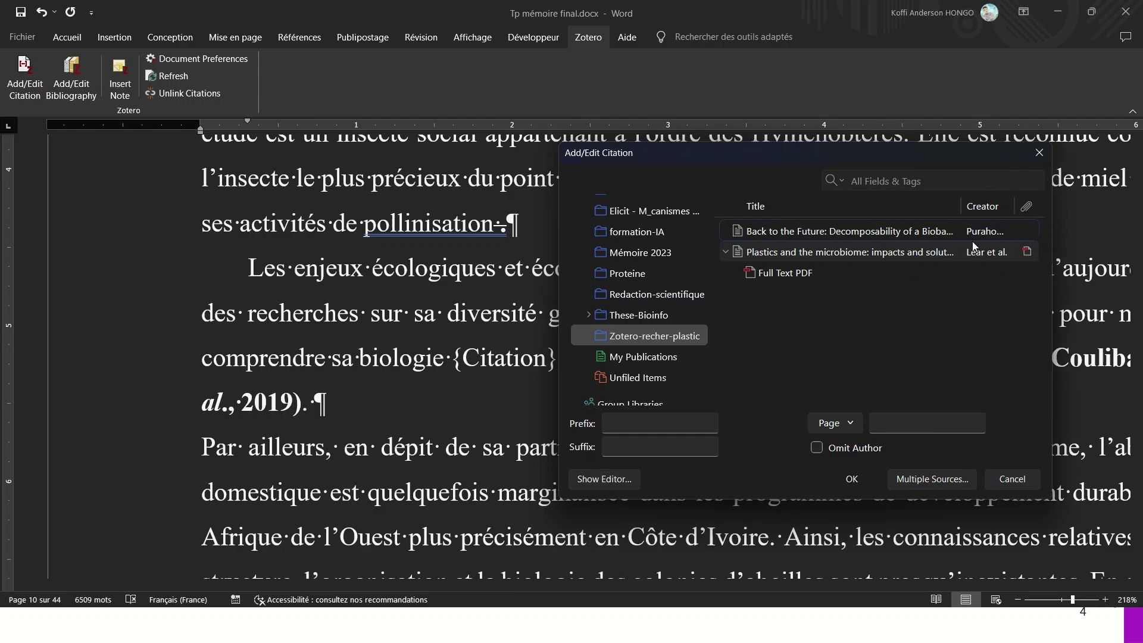
{"action": "left_click", "coordinate": [773, 273]}
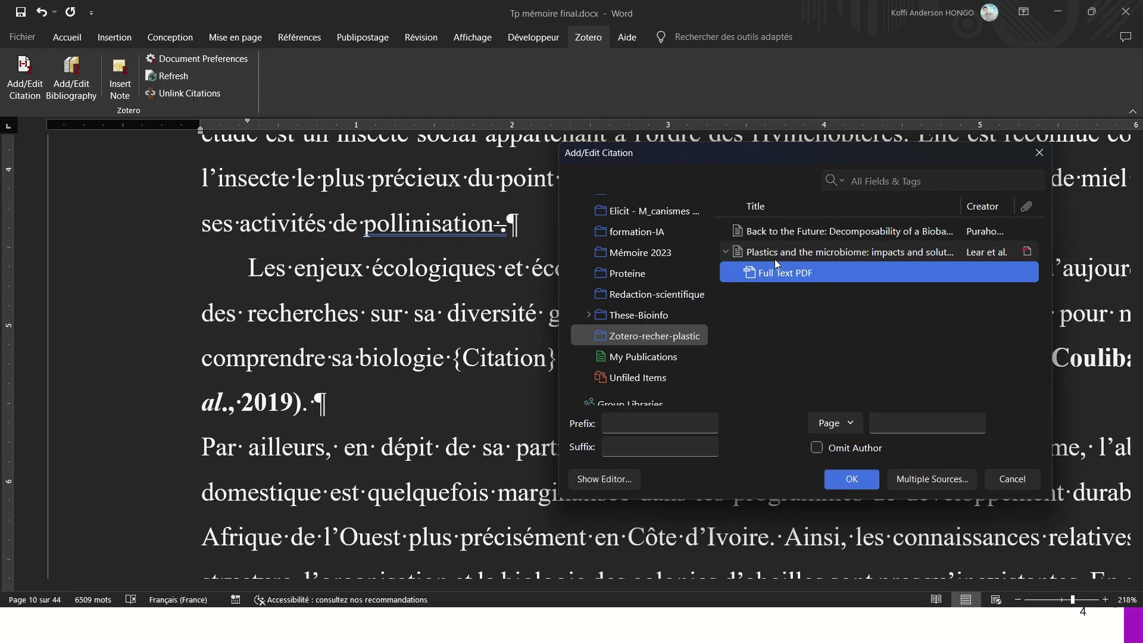
{"action": "left_click", "coordinate": [852, 480]}
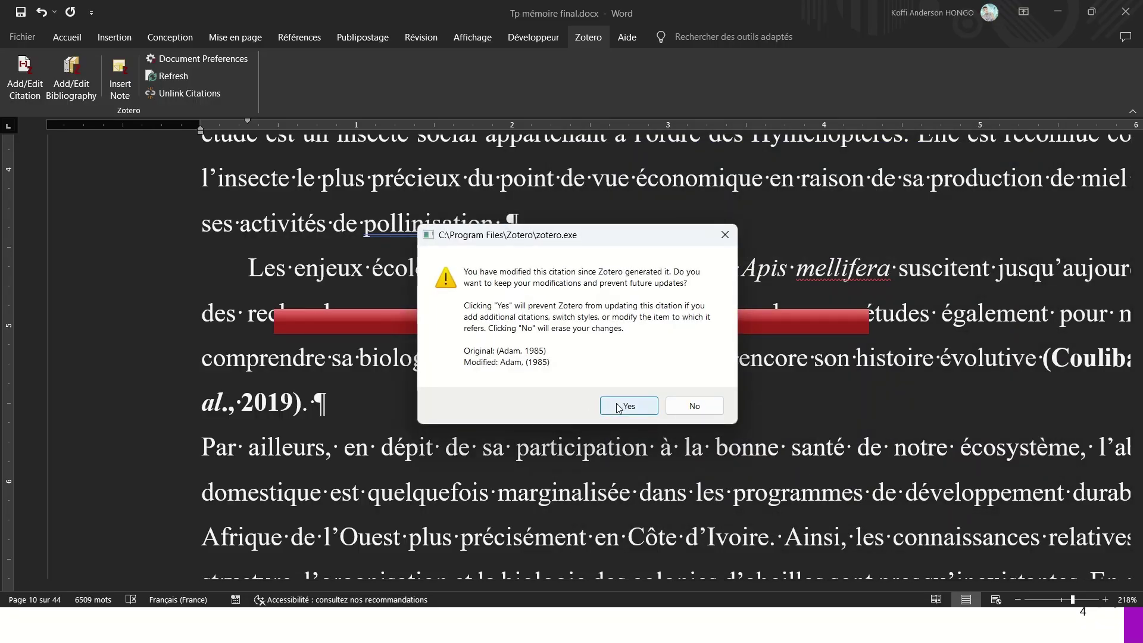
- Keep the hand-edited existing citations, including the Anonyme one, when prompted
{"action": "left_click", "coordinate": [619, 407]}
{"action": "left_click", "coordinate": [622, 406]}
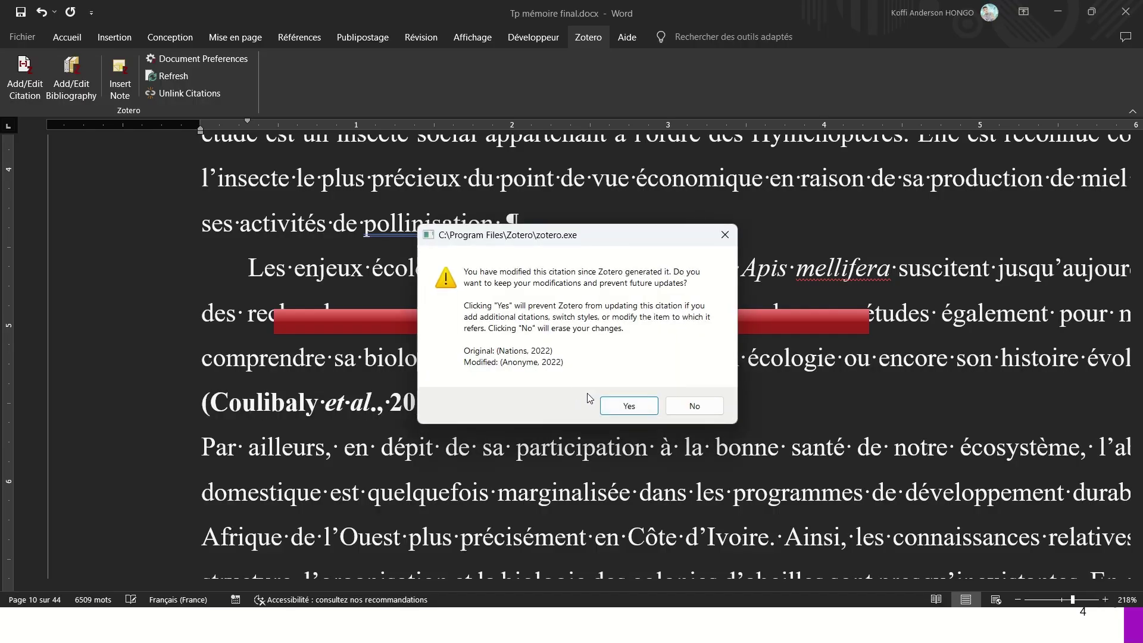
{"action": "left_click", "coordinate": [602, 402]}
{"action": "left_click", "coordinate": [613, 404]}
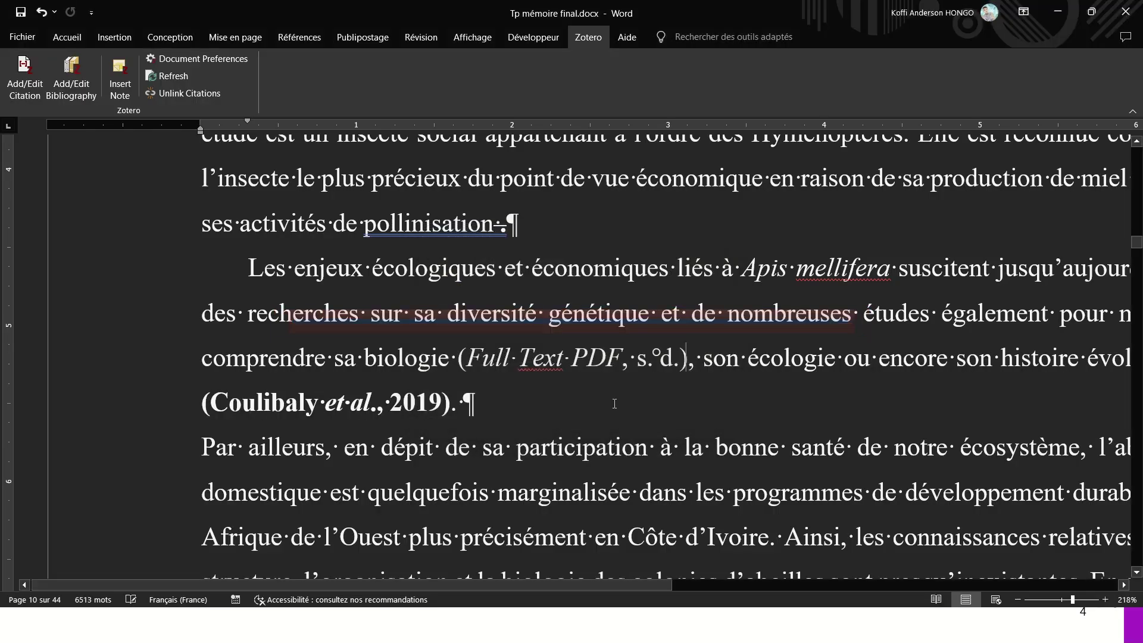
- Inspect the new '(Full Text PDF, s. d.)' citation, then undo its insertion
{"action": "left_click_drag", "start_coordinate": [678, 355], "coordinate": [559, 372]}
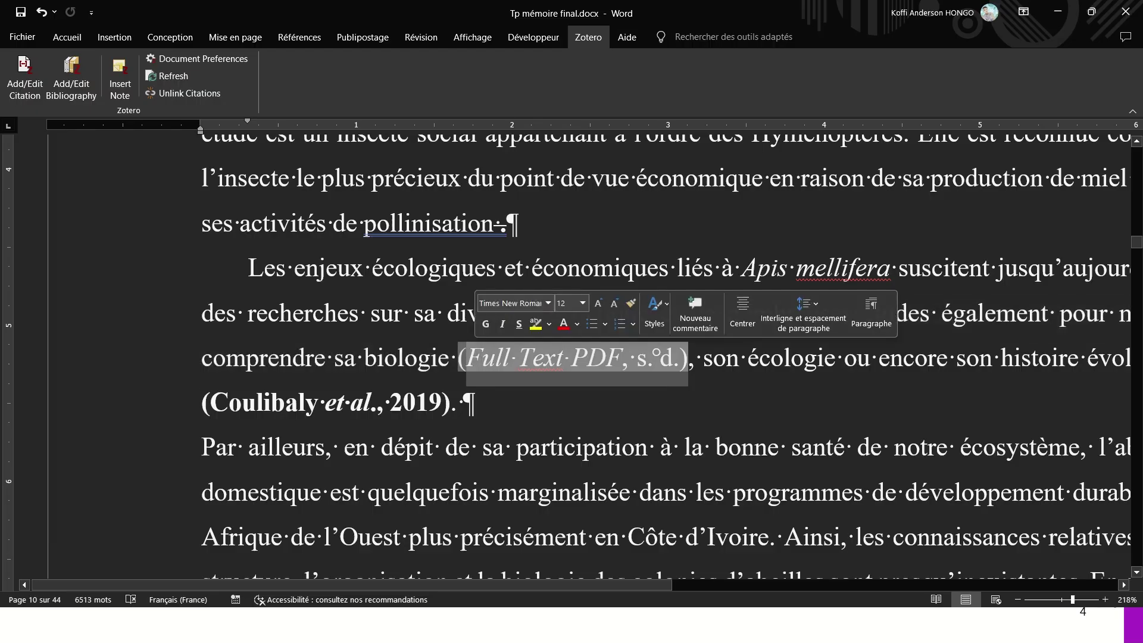
{"action": "left_click", "coordinate": [672, 365]}
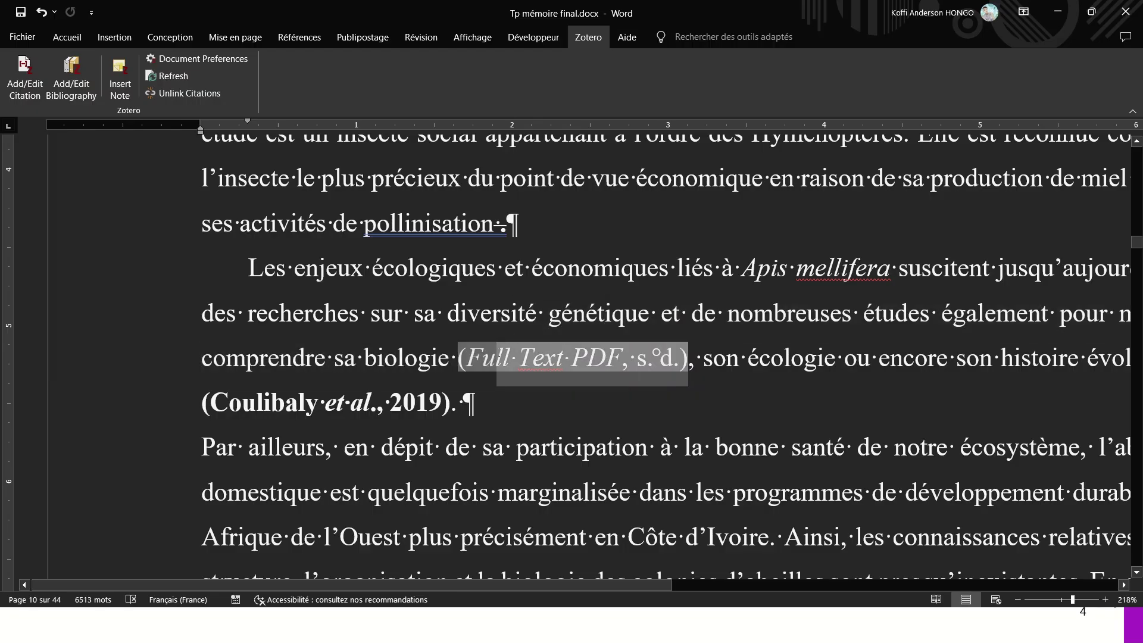
{"action": "double_click", "coordinate": [471, 364]}
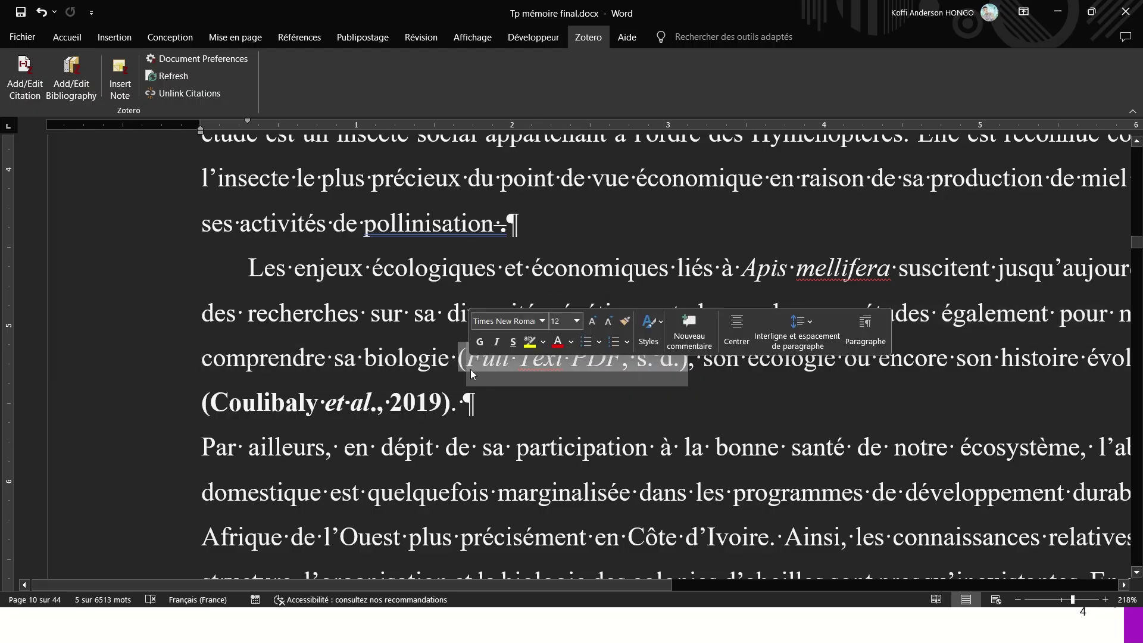
{"action": "left_click", "coordinate": [472, 359]}
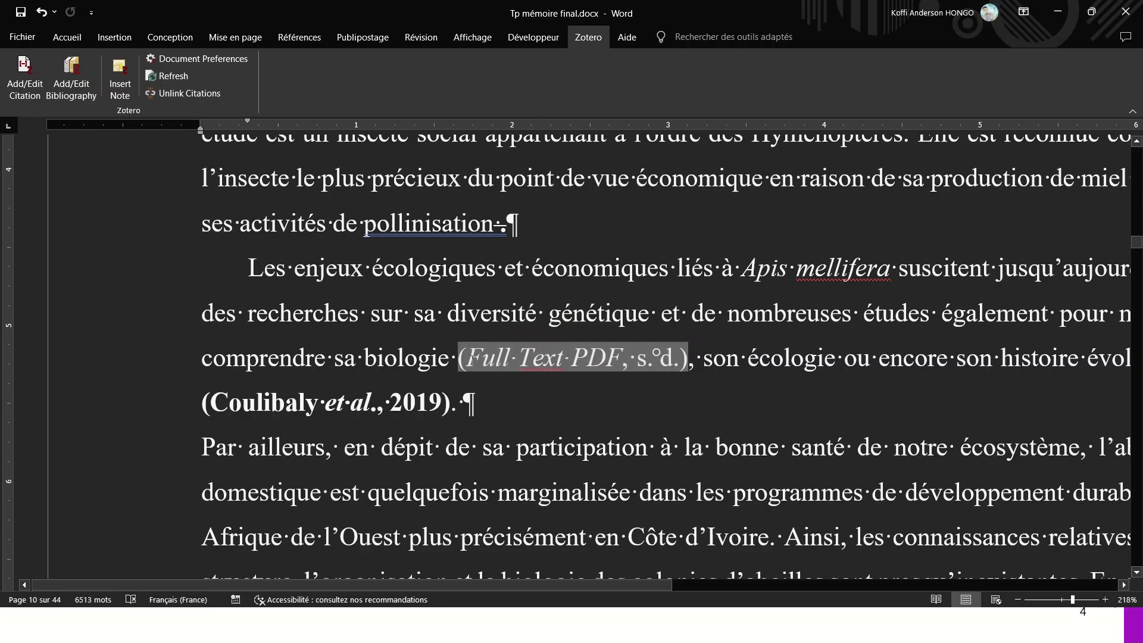
{"action": "left_click_drag", "start_coordinate": [470, 358], "coordinate": [684, 359]}
{"action": "left_click", "coordinate": [685, 360]}
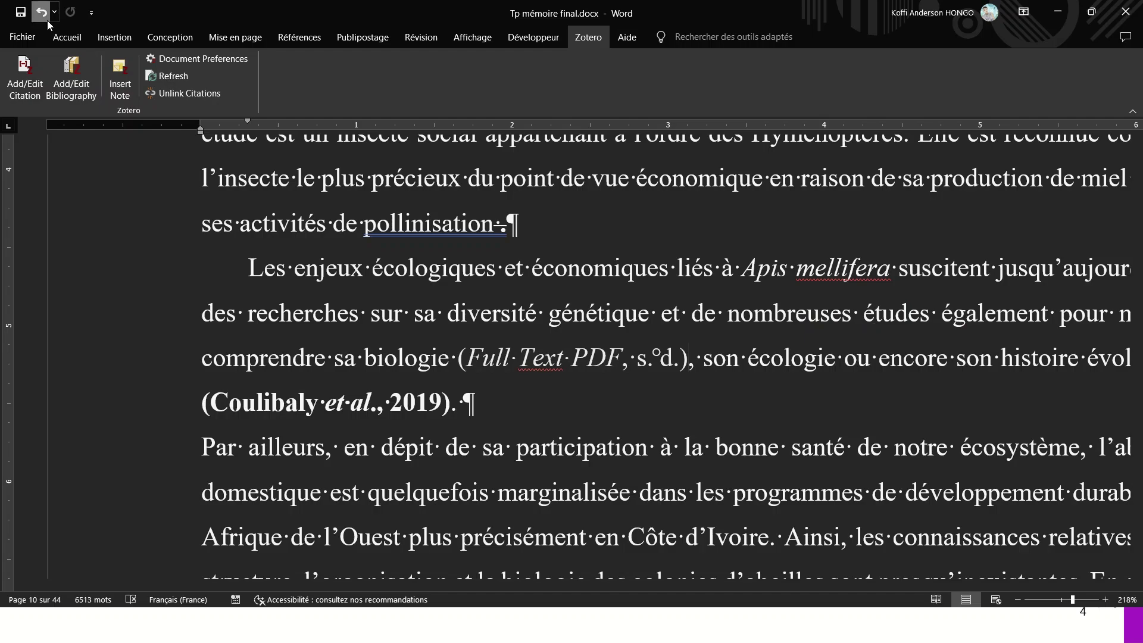
{"action": "left_click", "coordinate": [41, 12]}
{"action": "left_click", "coordinate": [407, 199]}
{"action": "scroll", "coordinate": [460, 370], "scroll_direction": "down", "scroll_amount": 5}
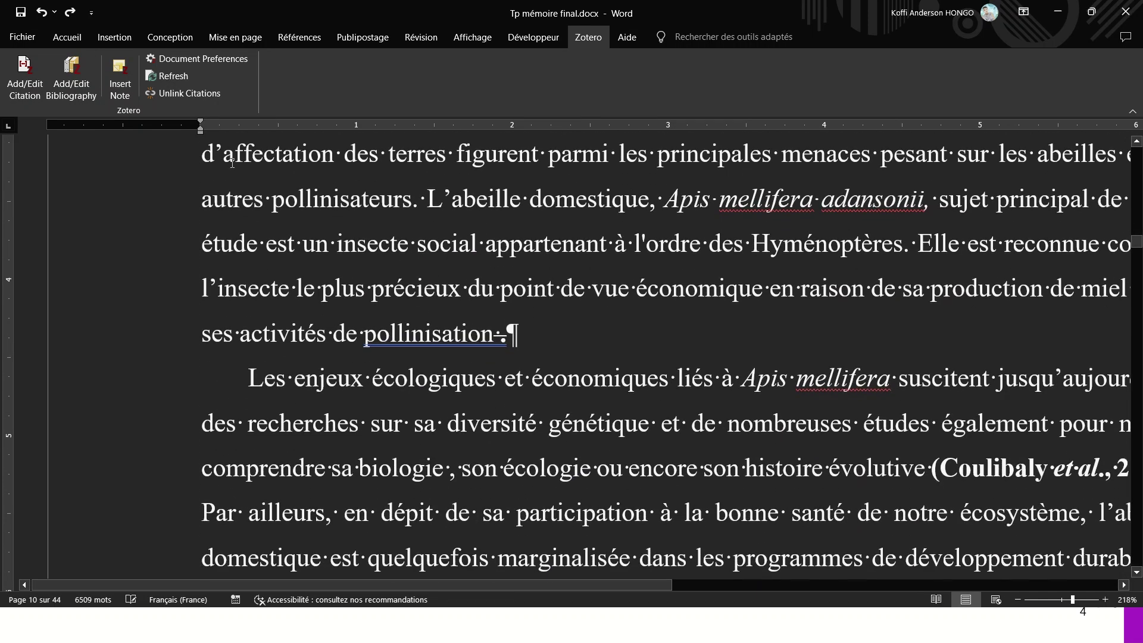
- Start a citation after 'pollinisation' and browse collections in the classic picker
{"action": "left_click", "coordinate": [25, 78]}
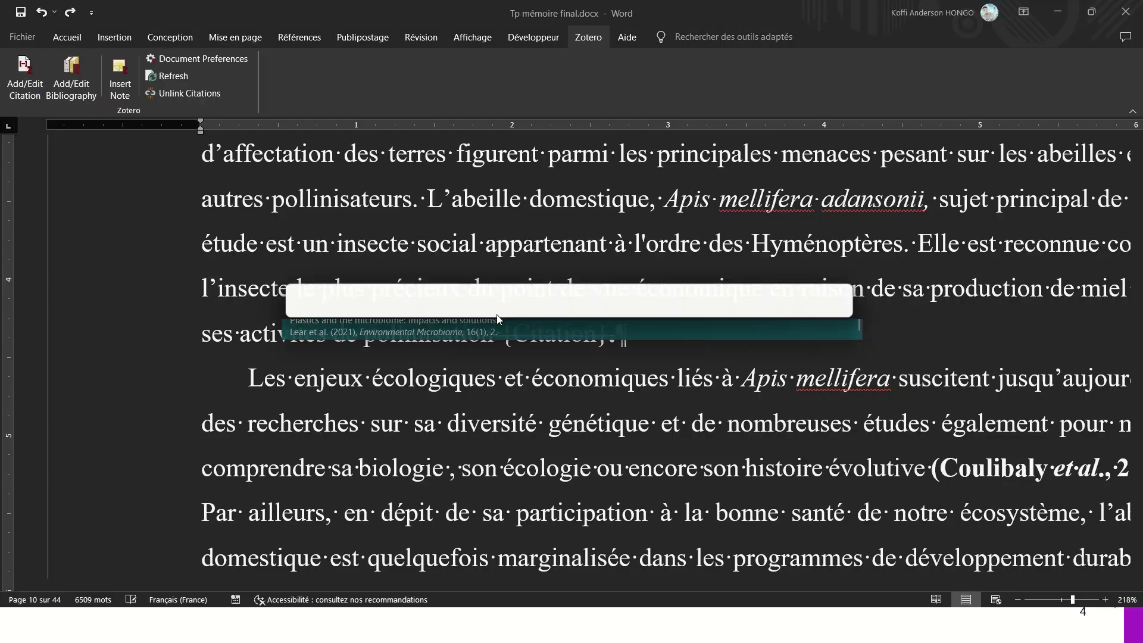
{"action": "left_click", "coordinate": [302, 305]}
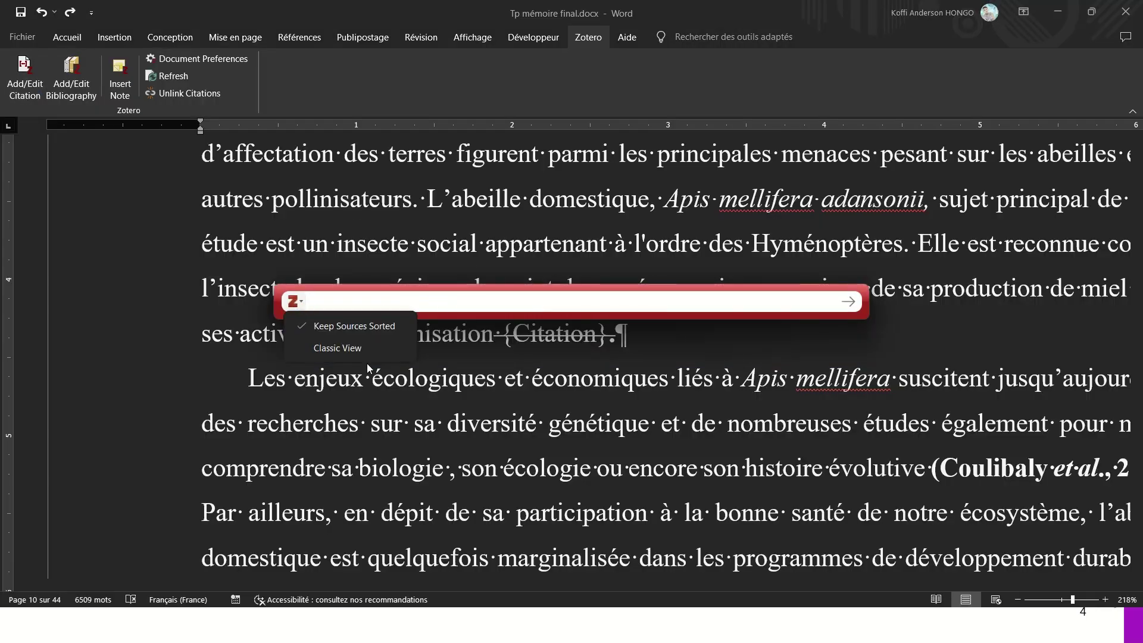
{"action": "left_click", "coordinate": [352, 348]}
{"action": "left_click", "coordinate": [638, 296]}
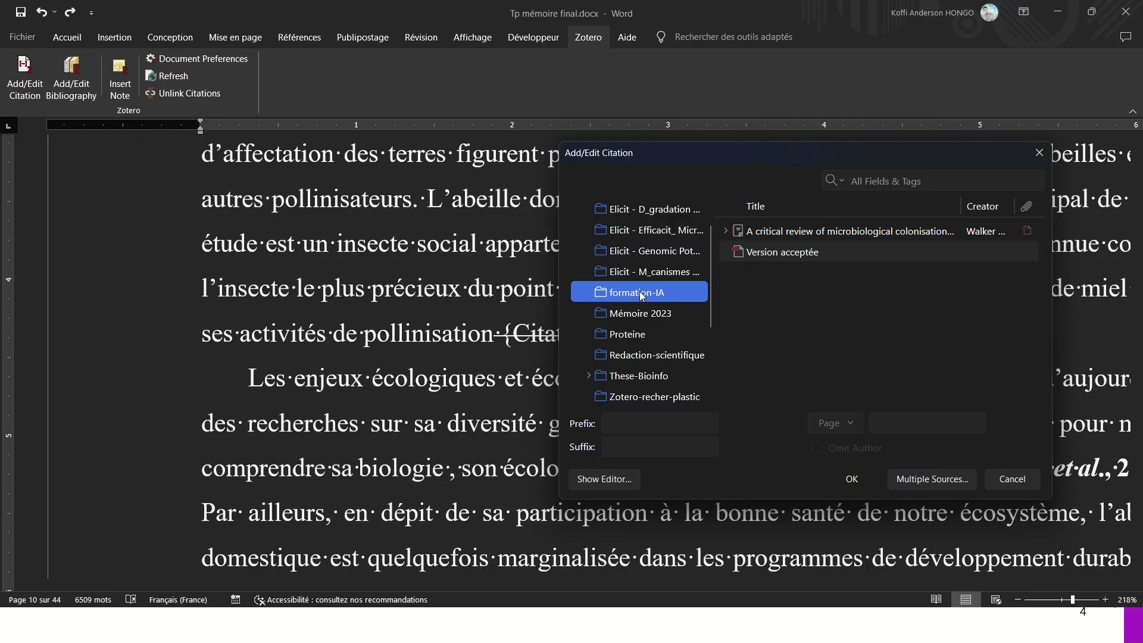
{"action": "left_click", "coordinate": [659, 272]}
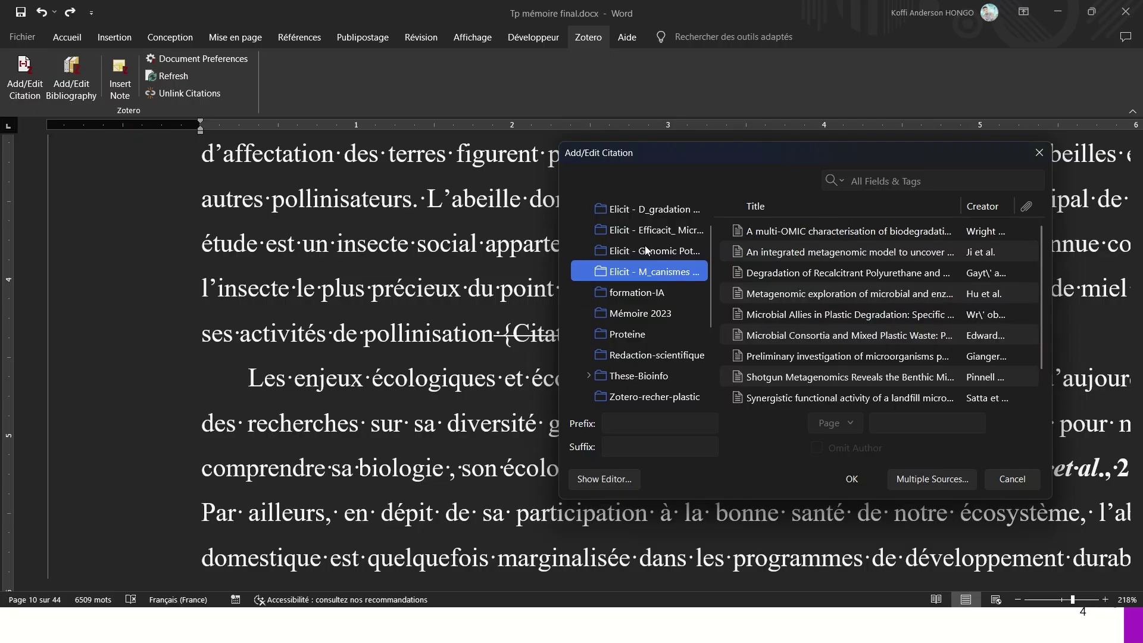
{"action": "scroll", "coordinate": [645, 249], "scroll_direction": "up", "scroll_amount": 2}
{"action": "scroll", "coordinate": [643, 285], "scroll_direction": "down", "scroll_amount": 5}
- Cite 'The Complete Genome Sequence…' from These-Bioinfo > Autres as (Ohji et al., 2014)
{"action": "left_click", "coordinate": [630, 263]}
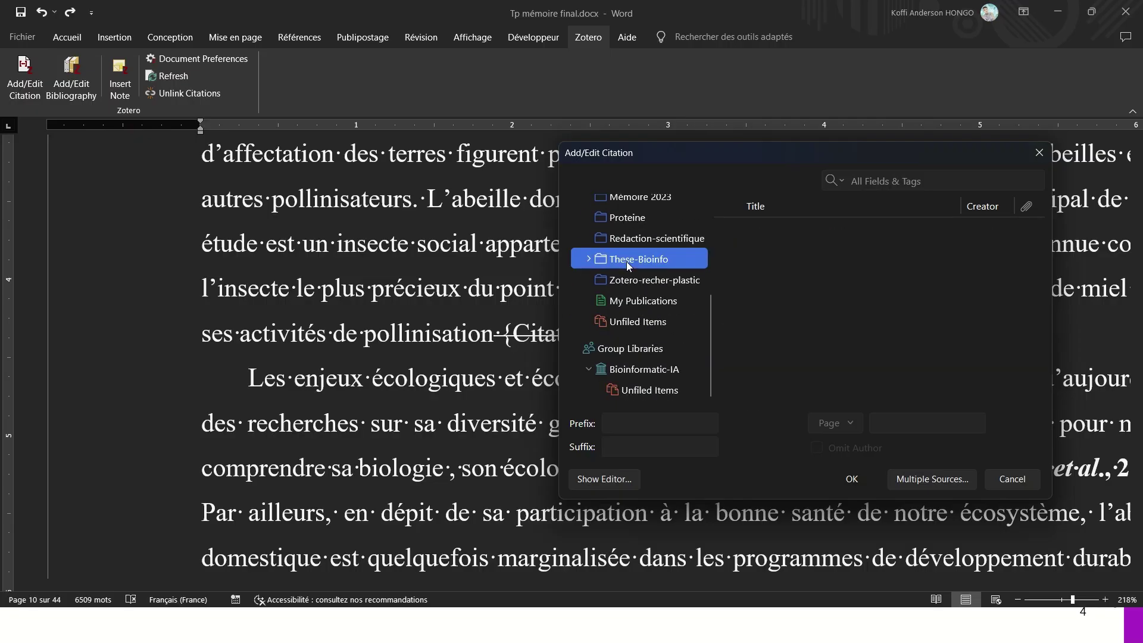
{"action": "left_click", "coordinate": [622, 280]}
{"action": "left_click", "coordinate": [597, 263]}
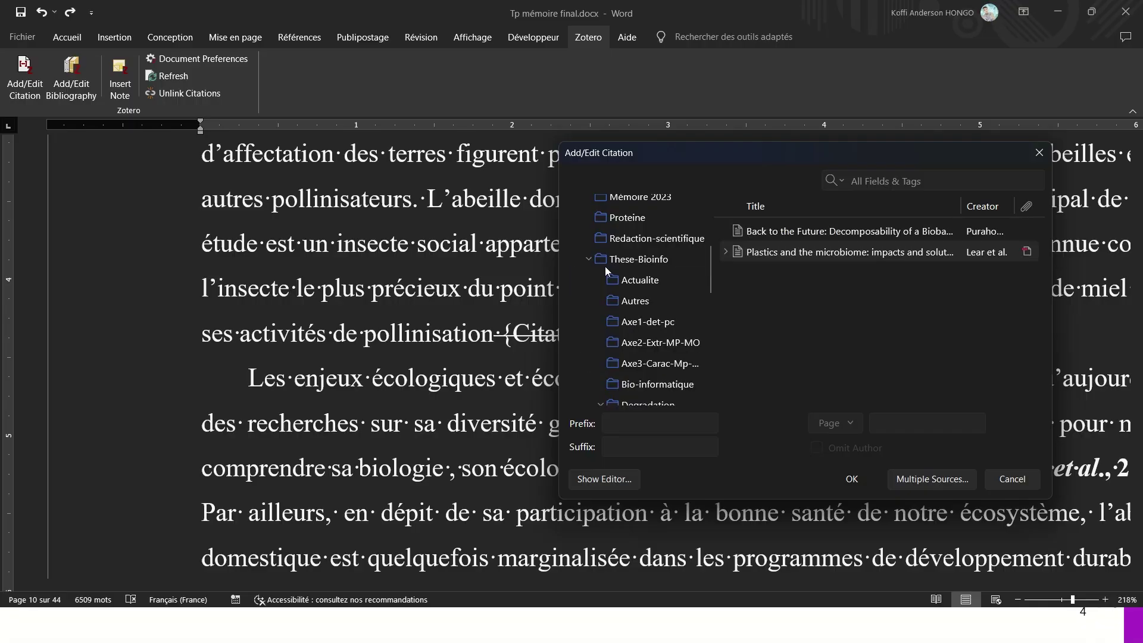
{"action": "left_click", "coordinate": [634, 304]}
{"action": "left_click", "coordinate": [787, 274]}
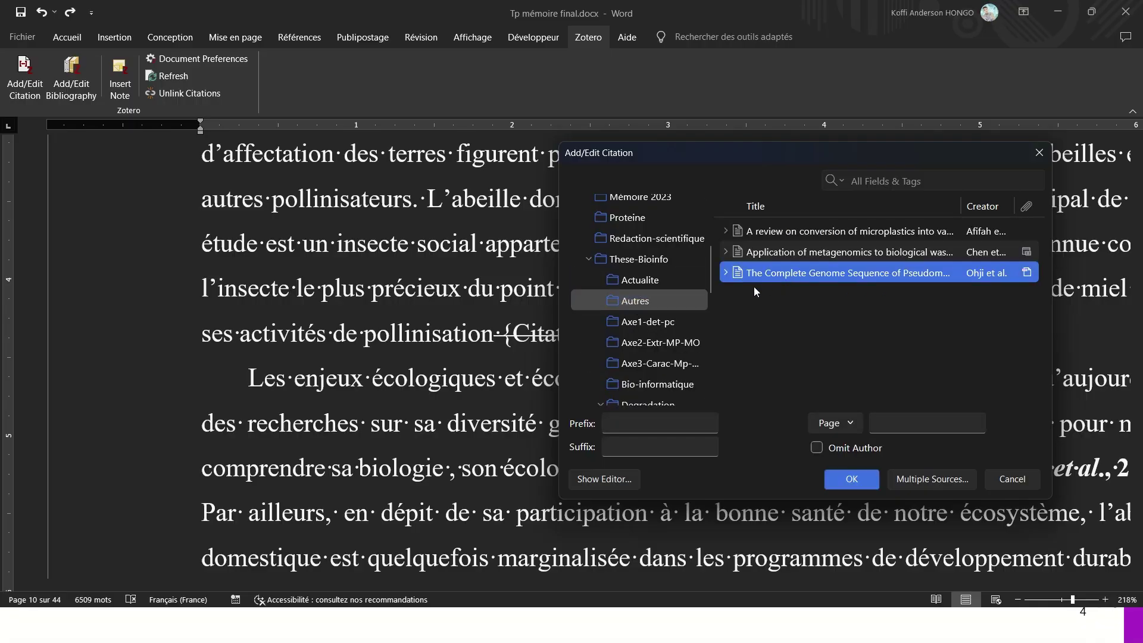
{"action": "left_click", "coordinate": [852, 480]}
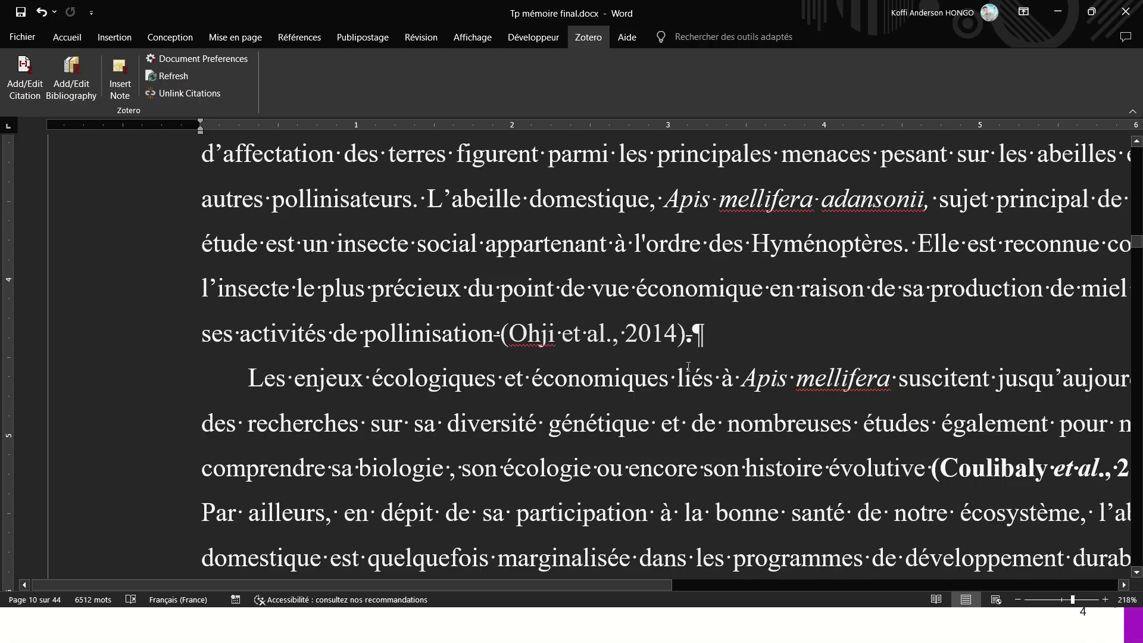
{"action": "scroll", "coordinate": [688, 366], "scroll_direction": "down", "scroll_amount": 3}
{"action": "scroll", "coordinate": [482, 410], "scroll_direction": "down", "scroll_amount": 1}
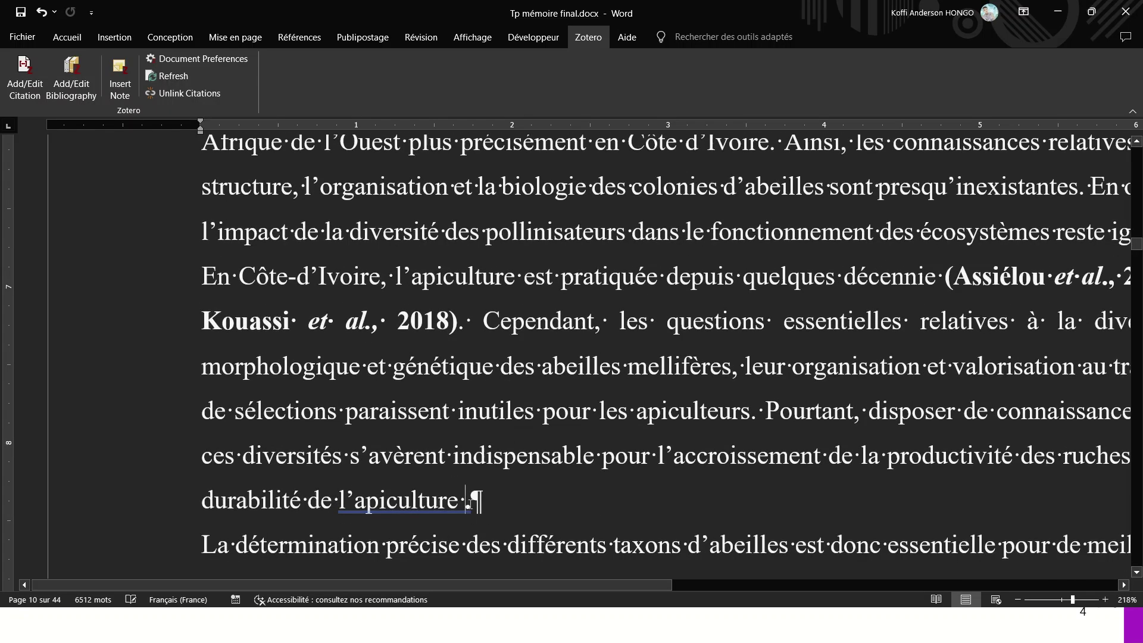
- Cite the 'Application of metagenomics…' paper after 'durabilité de l'apiculture' via the classic picker
{"action": "left_click", "coordinate": [24, 76]}
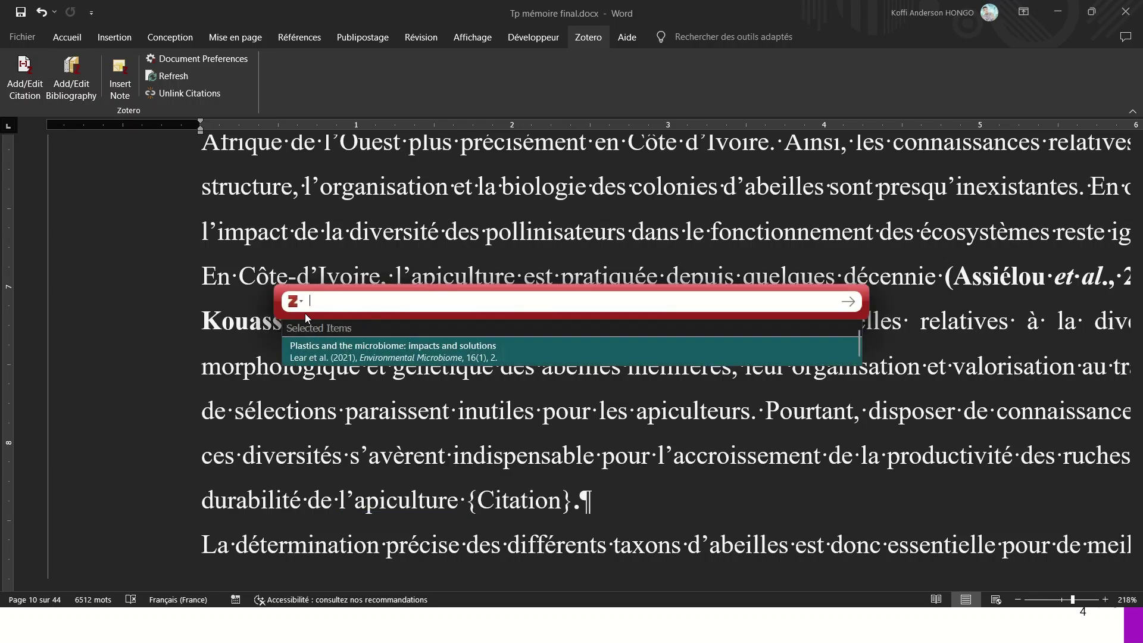
{"action": "left_click", "coordinate": [297, 302]}
{"action": "left_click", "coordinate": [321, 345]}
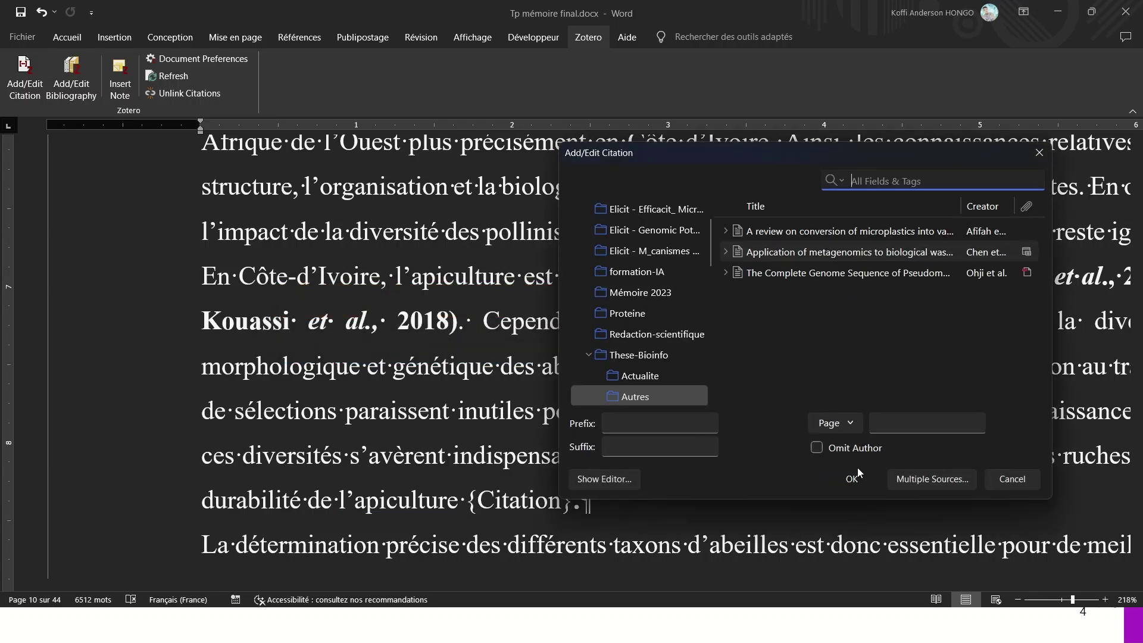
{"action": "left_click", "coordinate": [781, 276]}
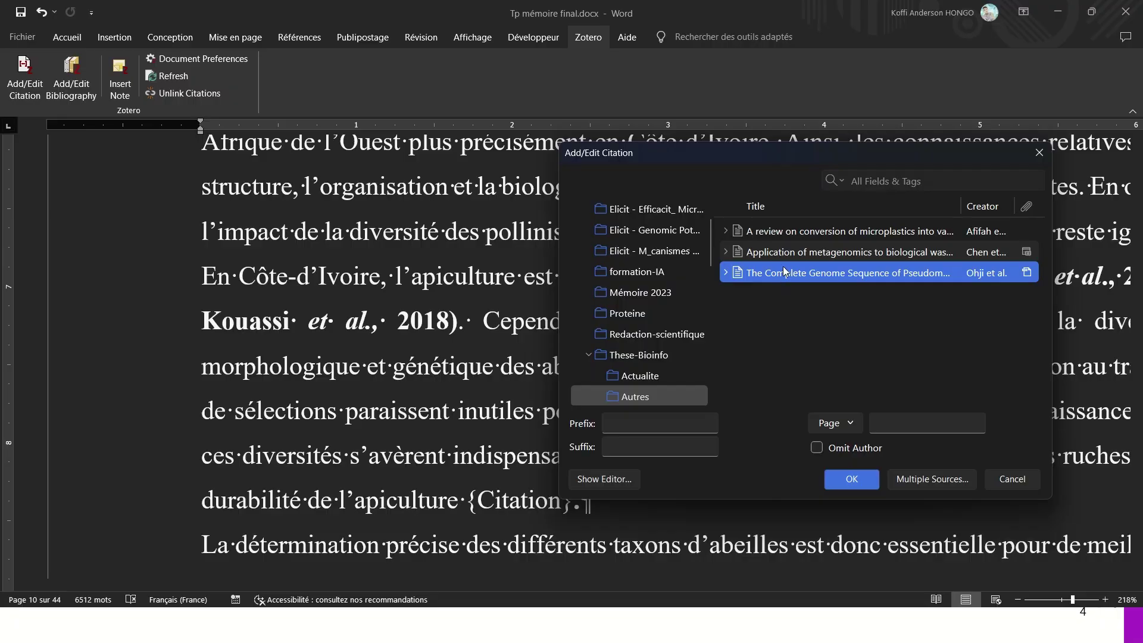
{"action": "left_click", "coordinate": [784, 261]}
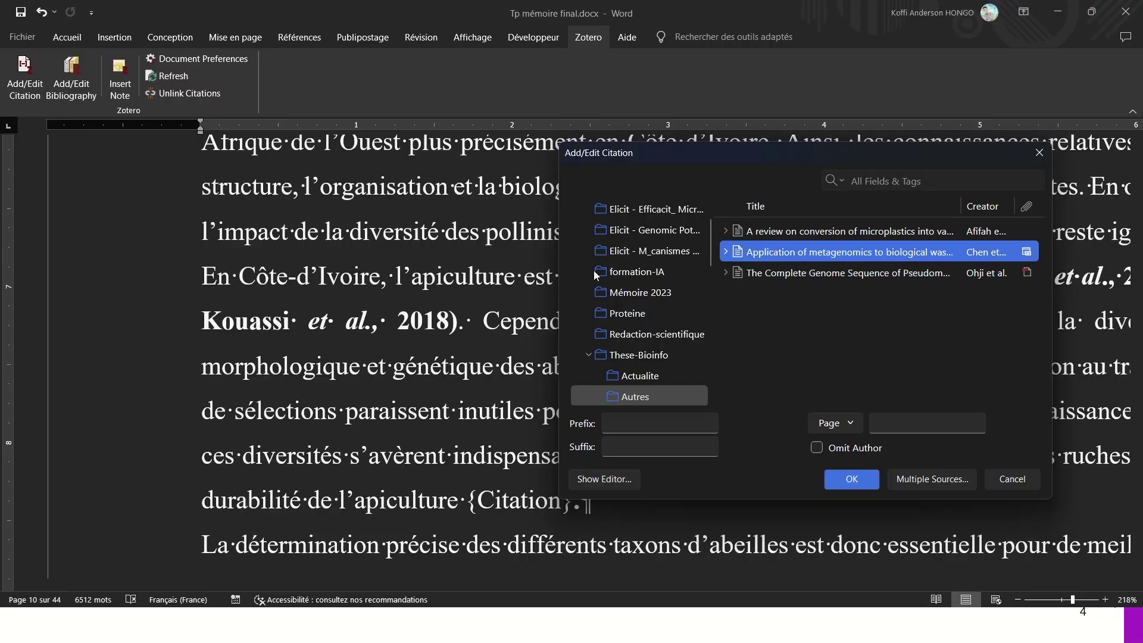
{"action": "left_click_drag", "start_coordinate": [556, 256], "coordinate": [379, 256]}
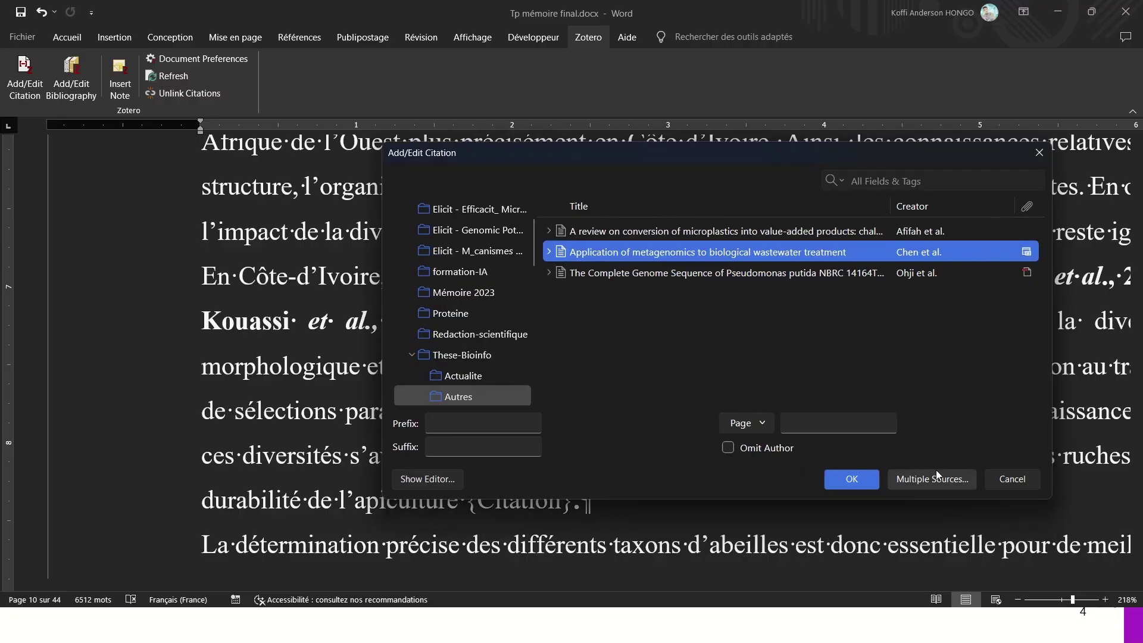
{"action": "left_click", "coordinate": [852, 478]}
- Check the new (Chen et al., 2022) citation following 'l'apiculture'
{"action": "scroll", "coordinate": [489, 339], "scroll_direction": "down", "scroll_amount": 2}
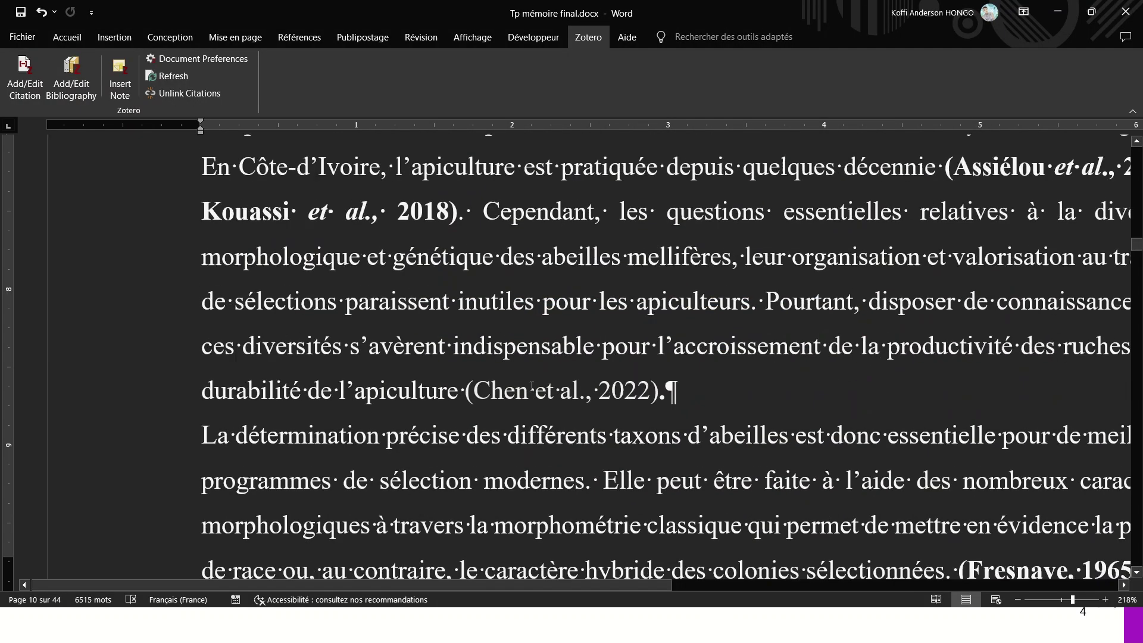
{"action": "left_click_drag", "start_coordinate": [463, 349], "coordinate": [594, 347]}
{"action": "scroll", "coordinate": [594, 347], "scroll_direction": "down", "scroll_amount": 5}
{"action": "scroll", "coordinate": [441, 222], "scroll_direction": "up", "scroll_amount": 2}
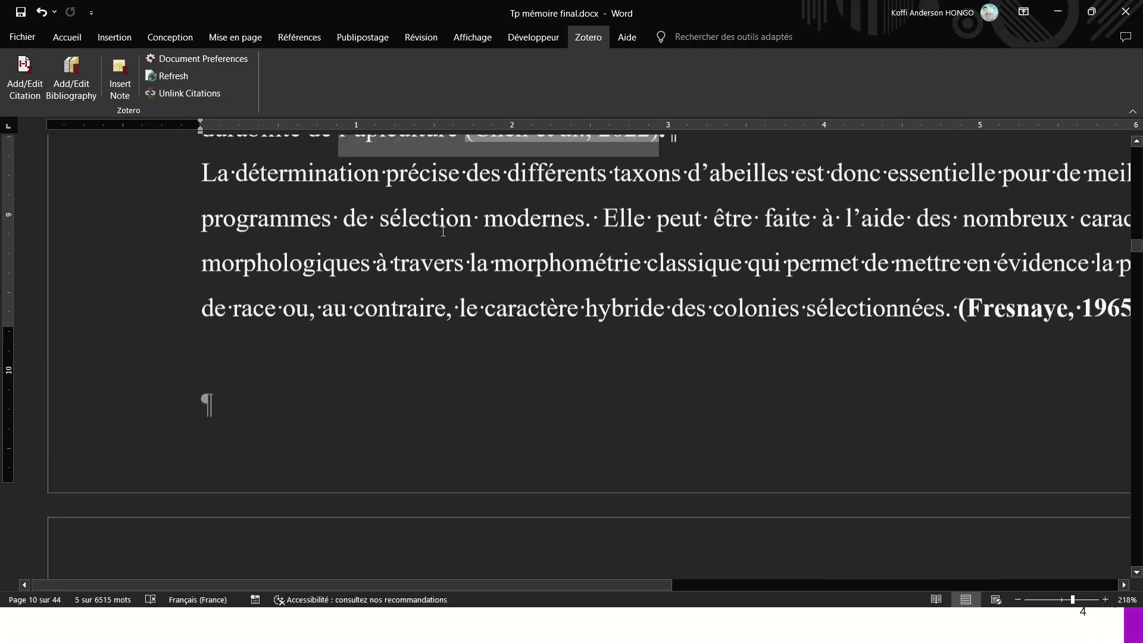
{"action": "scroll", "coordinate": [437, 238], "scroll_direction": "down", "scroll_amount": 6}
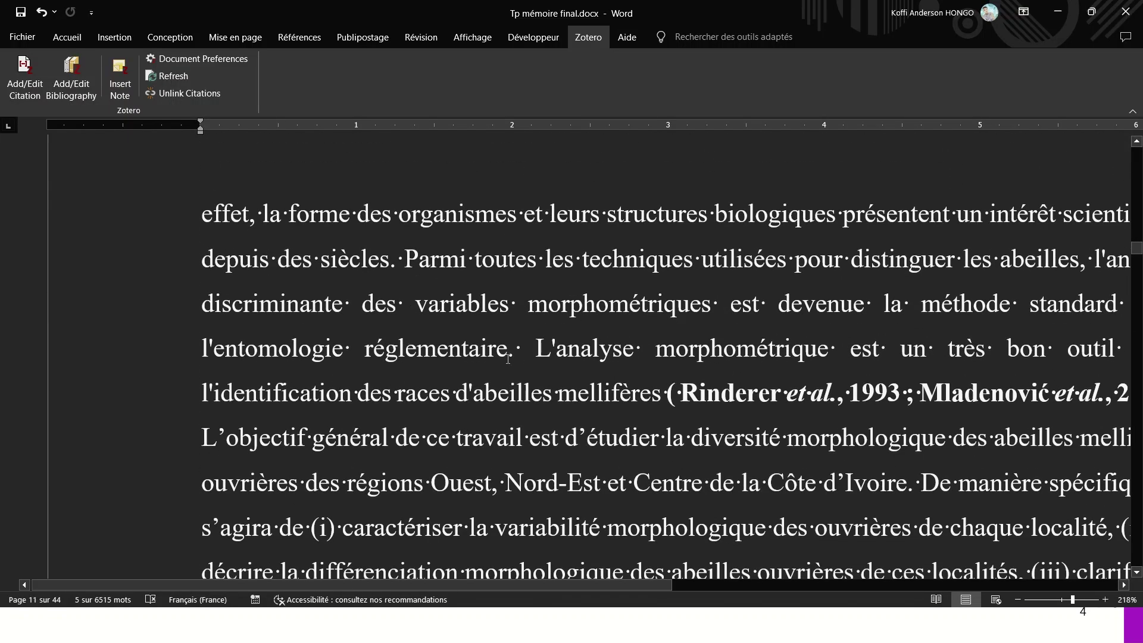
- Insert the (Afifah et al., 2024) citation right after 'réglementaire'
{"action": "left_click", "coordinate": [508, 358]}
{"action": "left_click", "coordinate": [33, 78]}
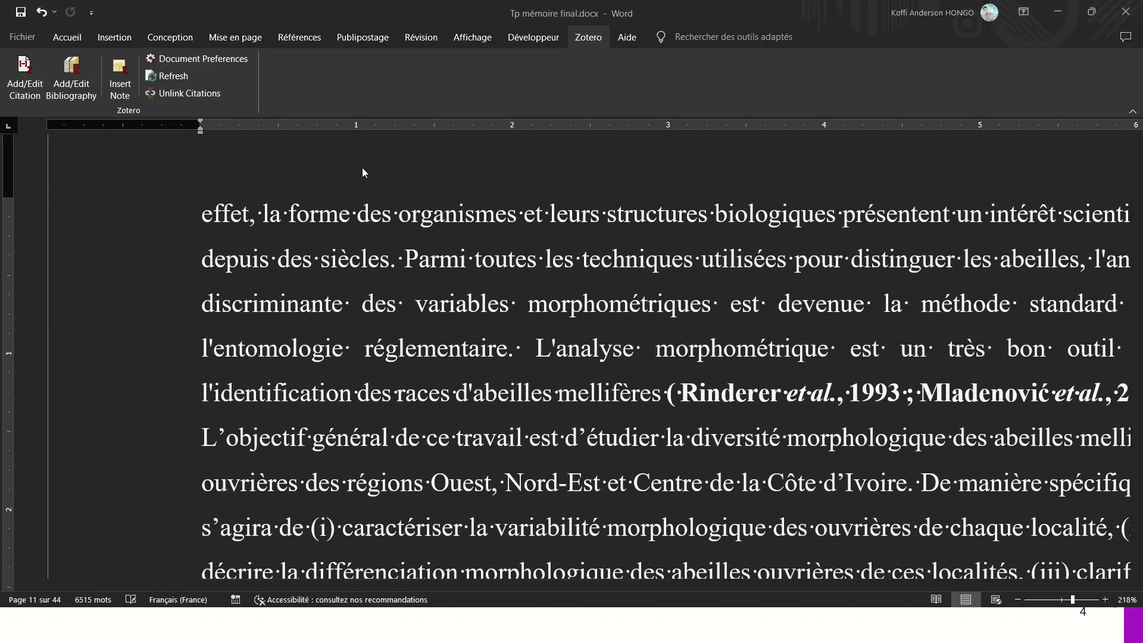
{"action": "left_click", "coordinate": [294, 302]}
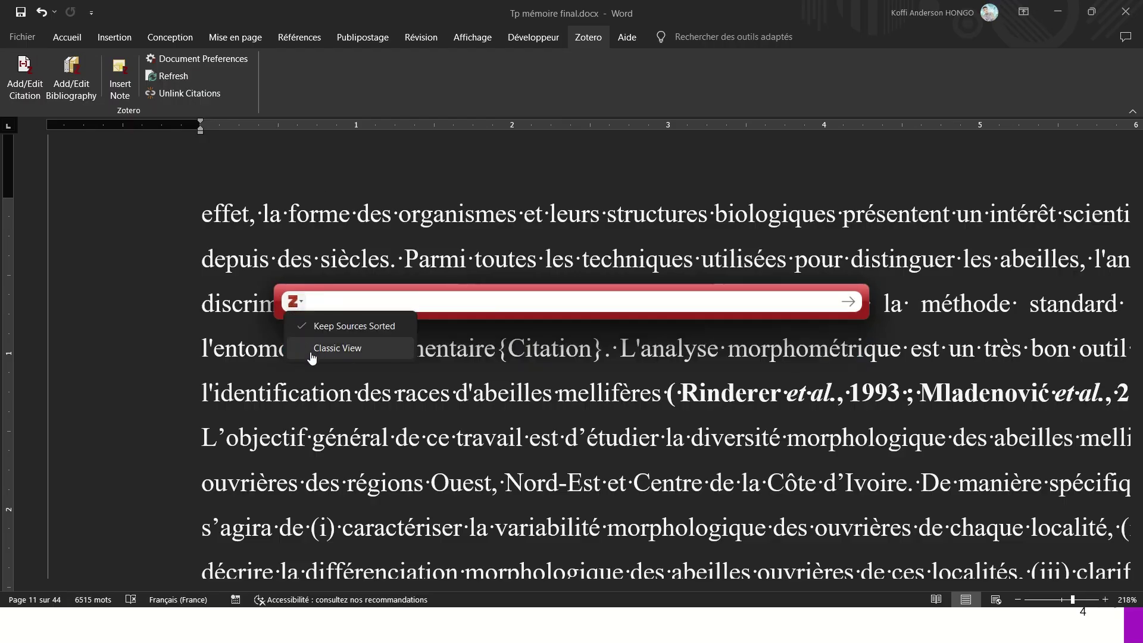
{"action": "left_click", "coordinate": [334, 348]}
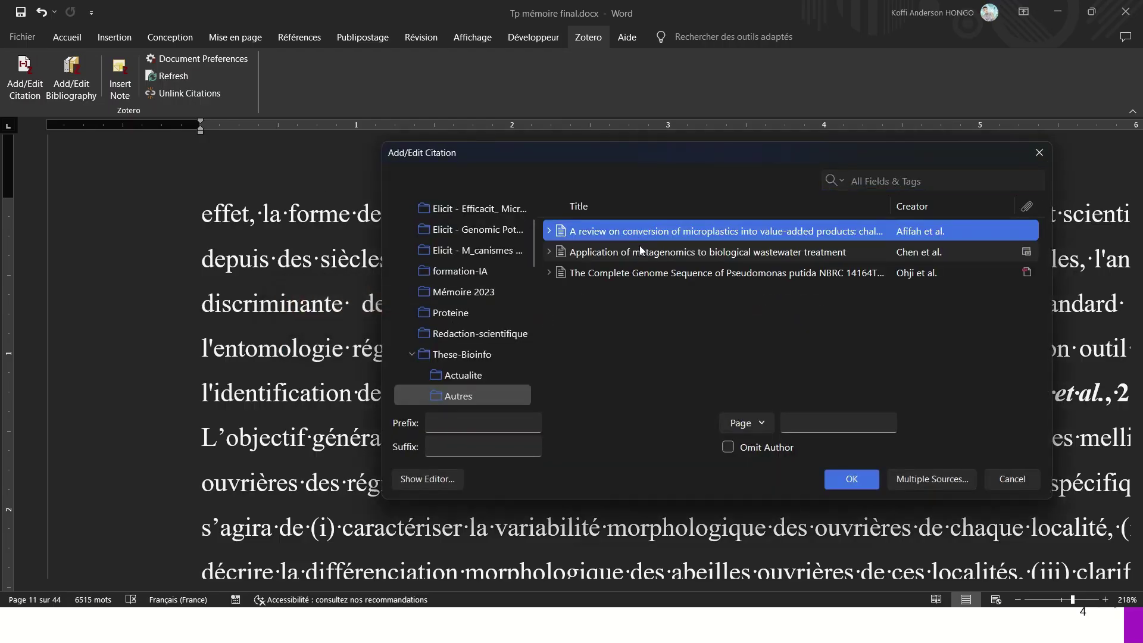
{"action": "left_click", "coordinate": [842, 482]}
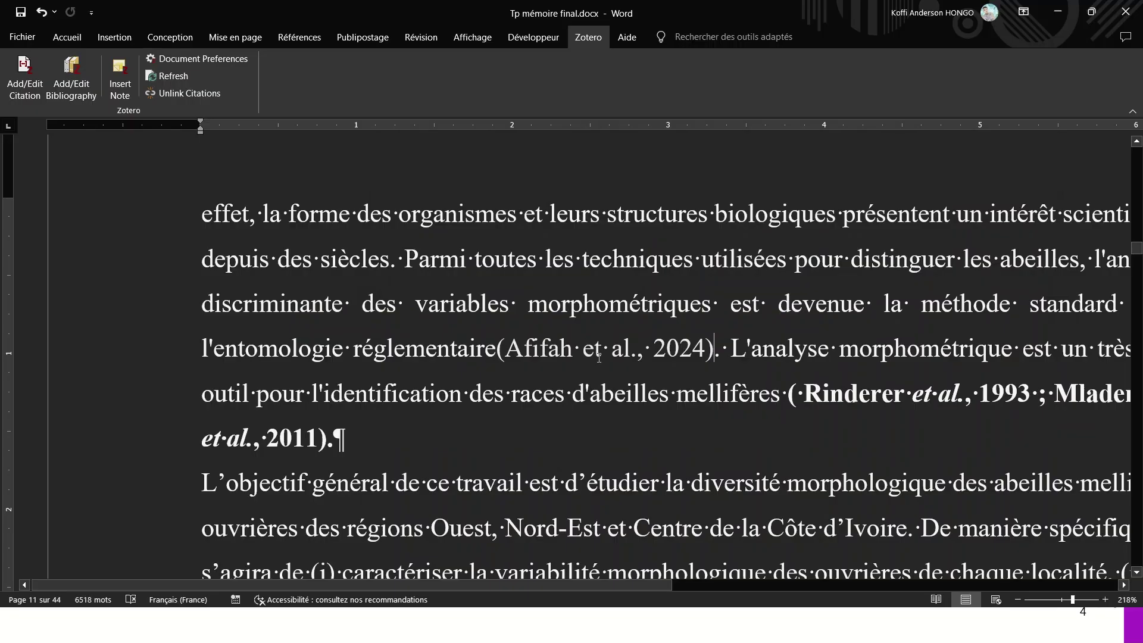
- Adjust the spacing between 'réglementaire' and the Afifah citation
{"action": "left_click", "coordinate": [507, 349]}
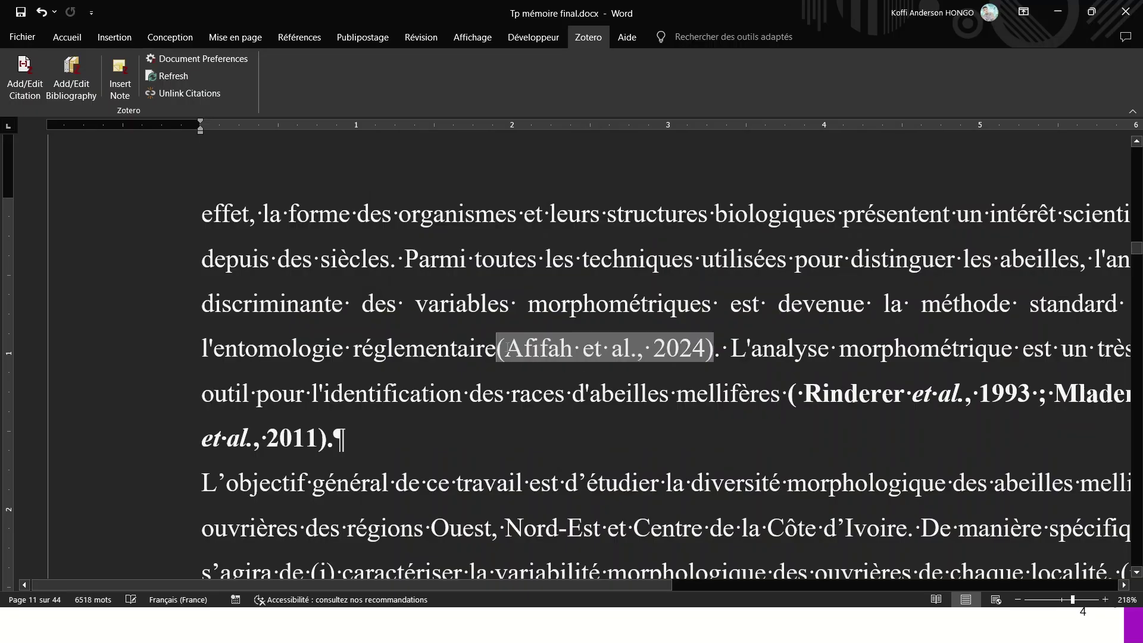
{"action": "left_click", "coordinate": [491, 352]}
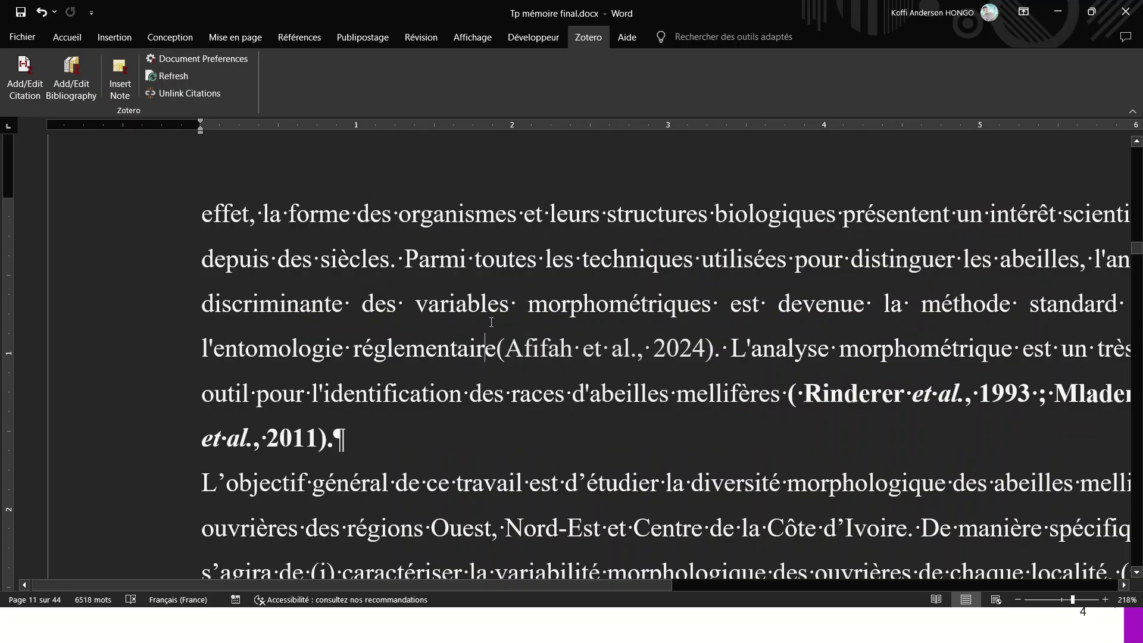
{"action": "key", "text": "Right"}
{"action": "key", "text": "ctrl+z"}
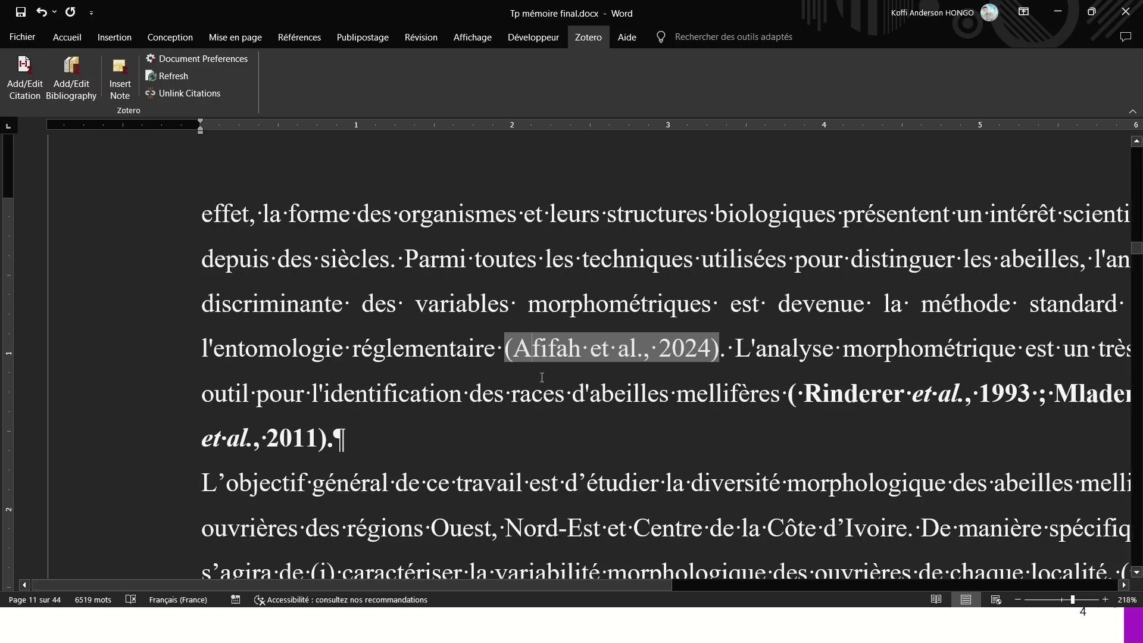
{"action": "scroll", "coordinate": [542, 376], "scroll_direction": "down", "scroll_amount": 7, "text": "ctrl"}
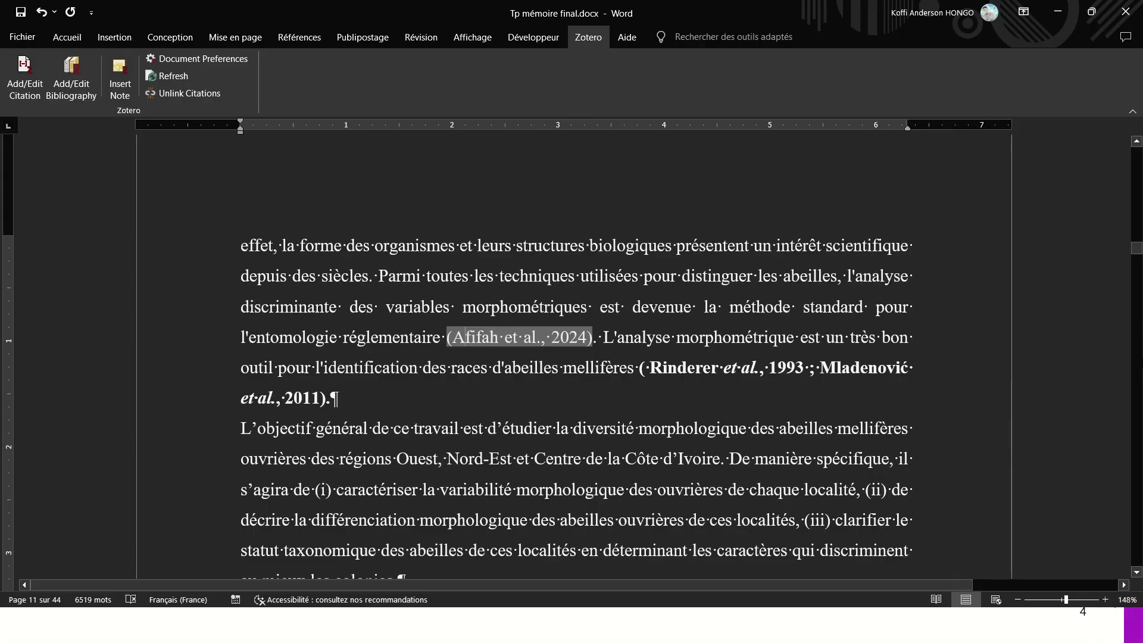
- Jump to the end of the document and click into the empty Bibliographie paragraph
{"action": "left_click_drag", "start_coordinate": [1136, 247], "coordinate": [1137, 539]}
{"action": "scroll", "coordinate": [455, 301], "scroll_direction": "down", "scroll_amount": 4}
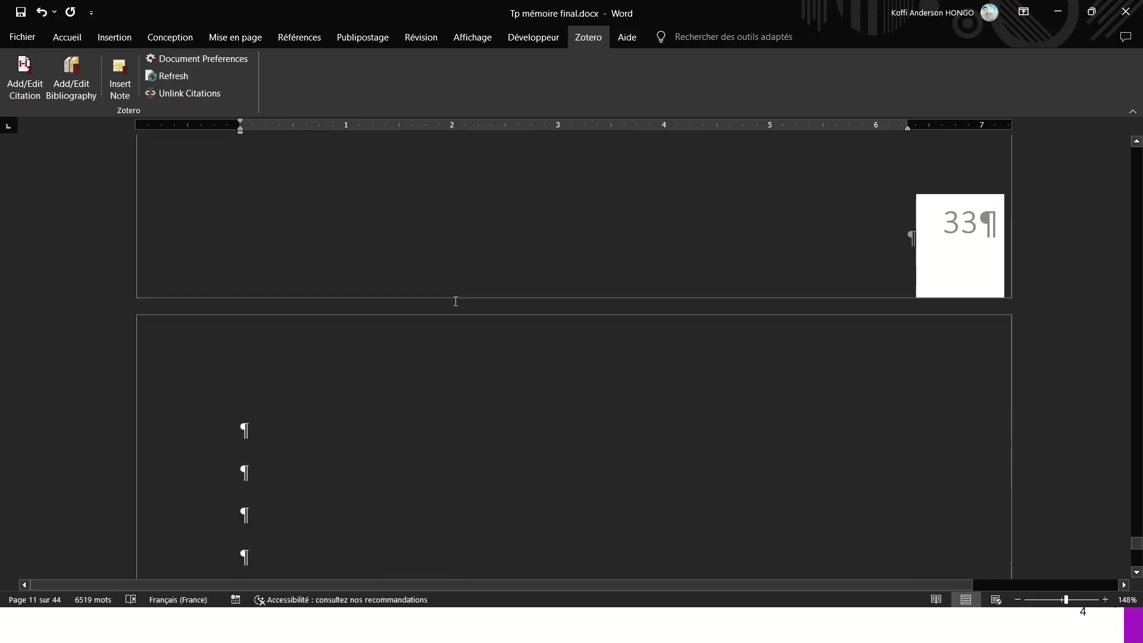
{"action": "scroll", "coordinate": [456, 301], "scroll_direction": "down", "scroll_amount": 6}
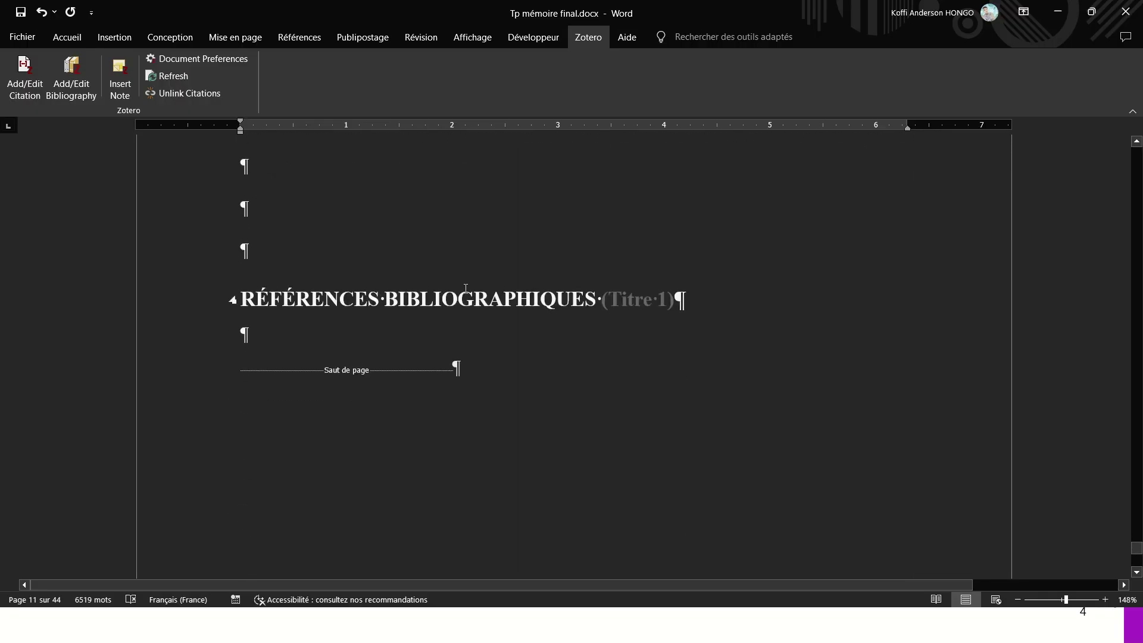
{"action": "scroll", "coordinate": [427, 318], "scroll_direction": "down", "scroll_amount": 10}
{"action": "scroll", "coordinate": [294, 325], "scroll_direction": "up", "scroll_amount": 3}
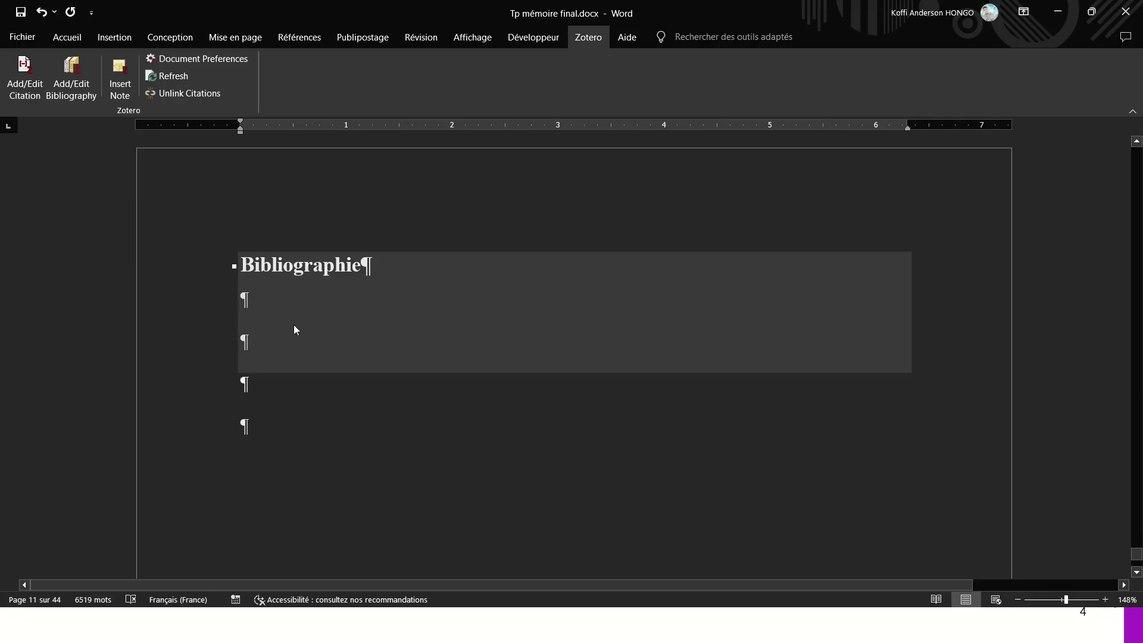
{"action": "left_click", "coordinate": [281, 301]}
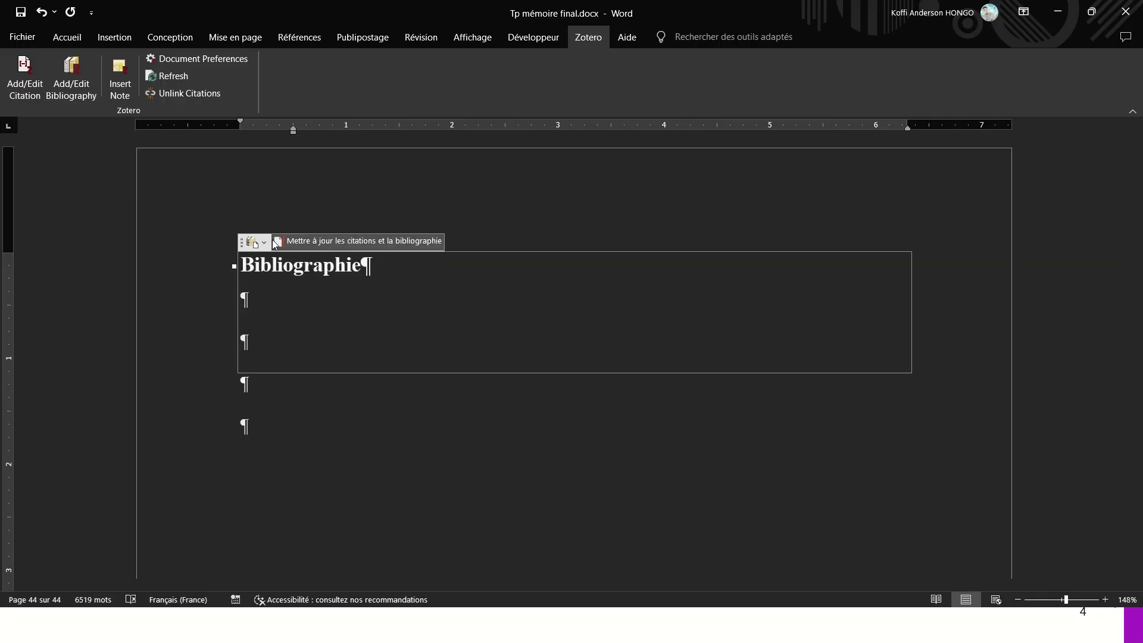
- Insert the Zotero bibliography under the Bibliographie heading and scroll through it
{"action": "left_click", "coordinate": [69, 71]}
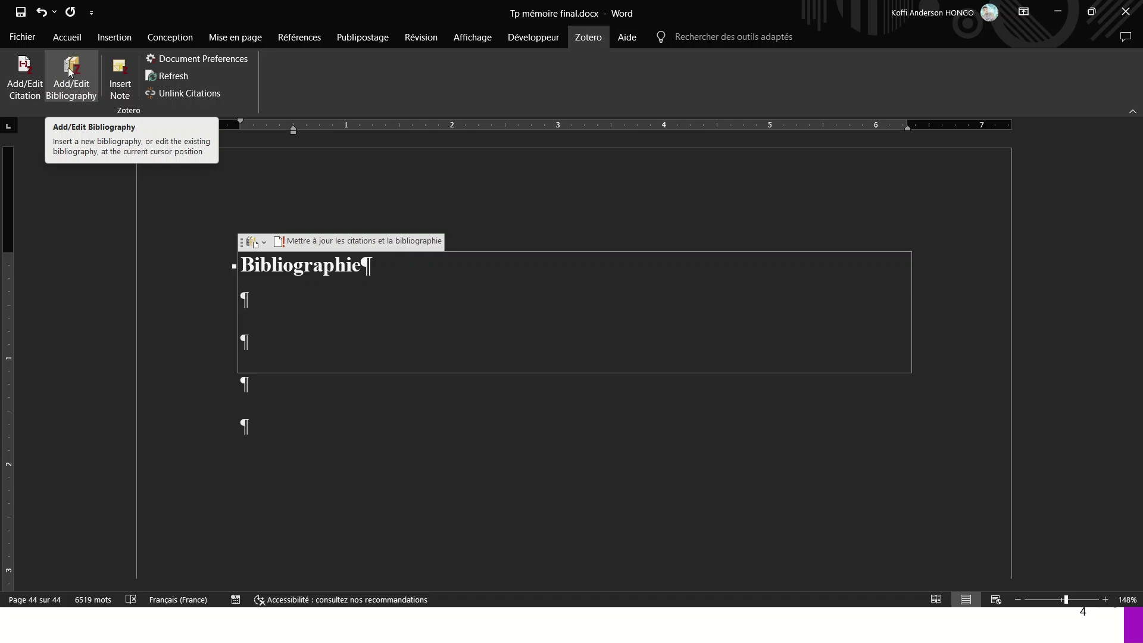
{"action": "left_click", "coordinate": [85, 80]}
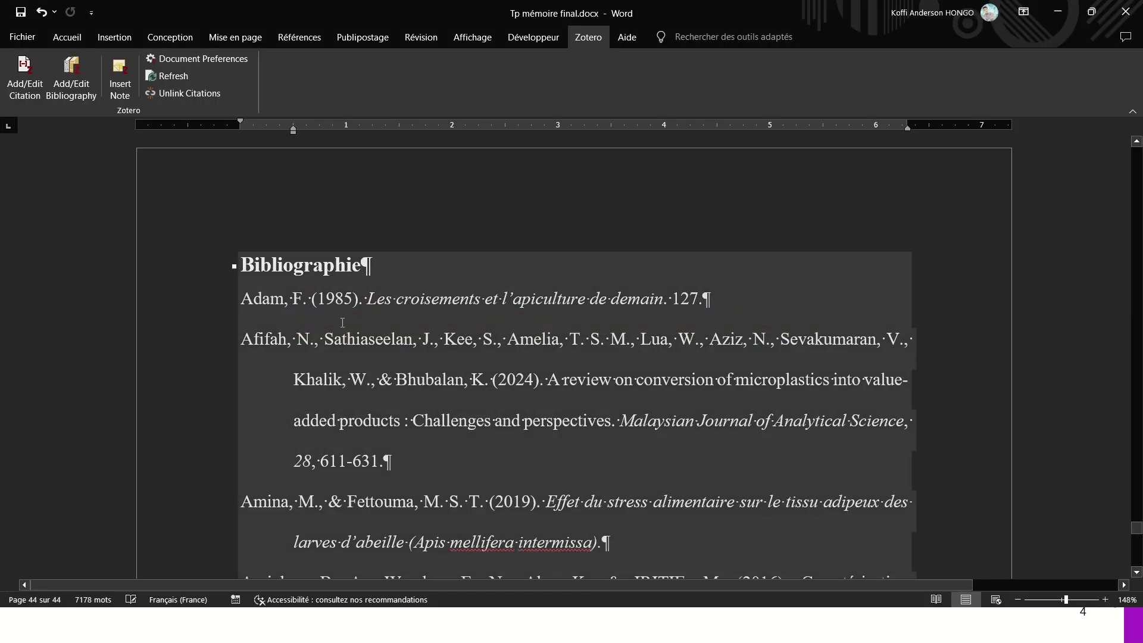
{"action": "scroll", "coordinate": [342, 321], "scroll_direction": "down", "scroll_amount": 3}
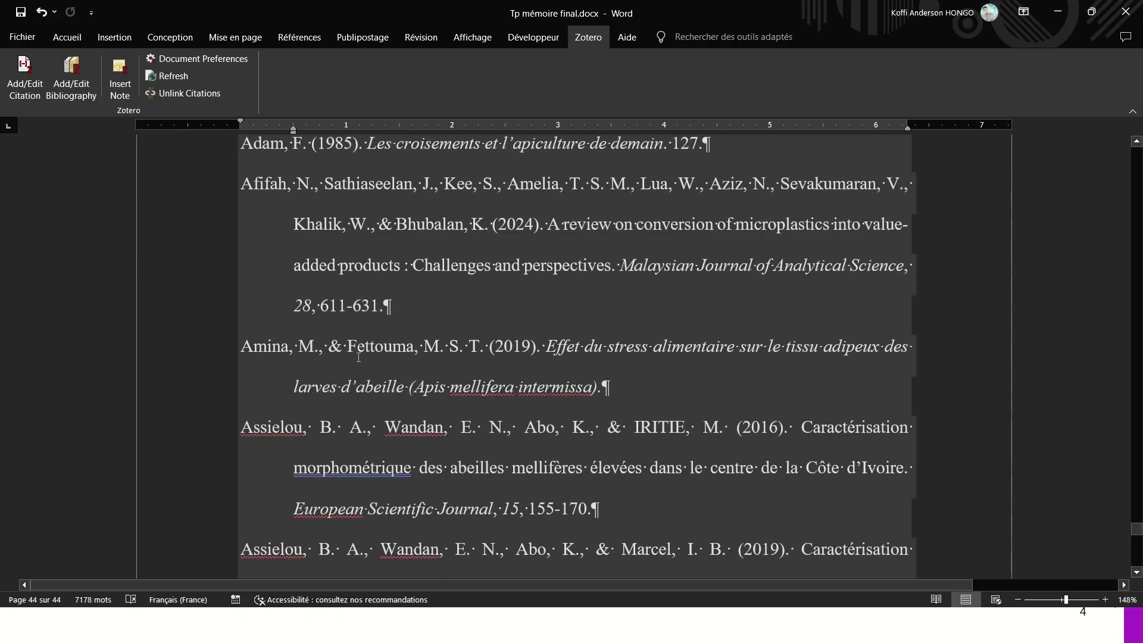
{"action": "scroll", "coordinate": [357, 350], "scroll_direction": "down", "scroll_amount": 2}
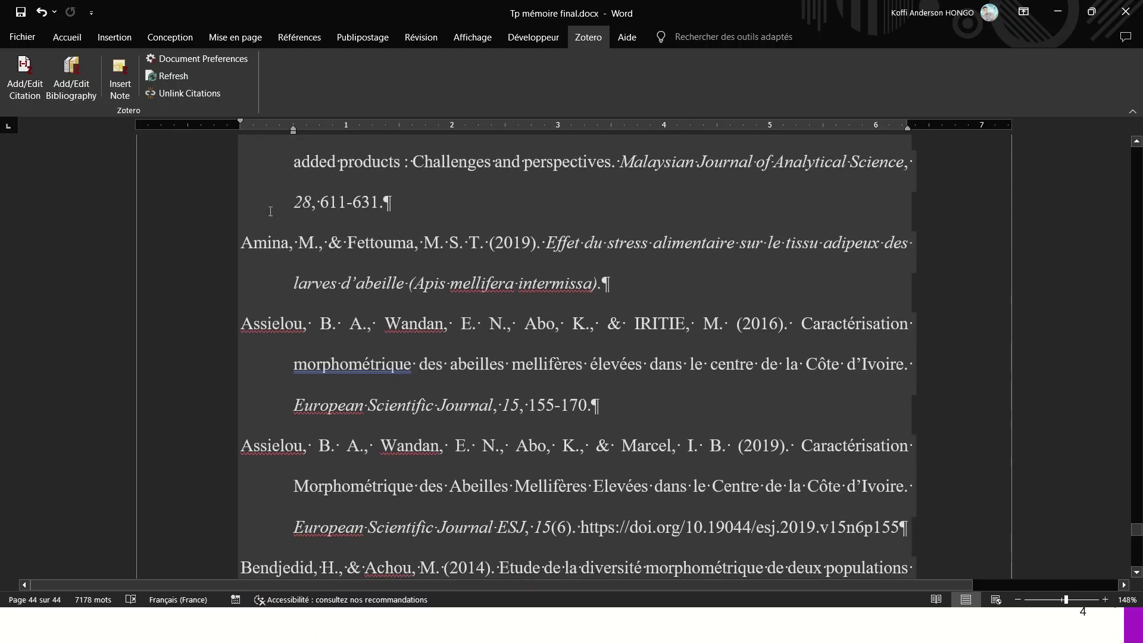
{"action": "scroll", "coordinate": [270, 211], "scroll_direction": "down", "scroll_amount": 6}
{"action": "scroll", "coordinate": [271, 213], "scroll_direction": "down", "scroll_amount": 4}
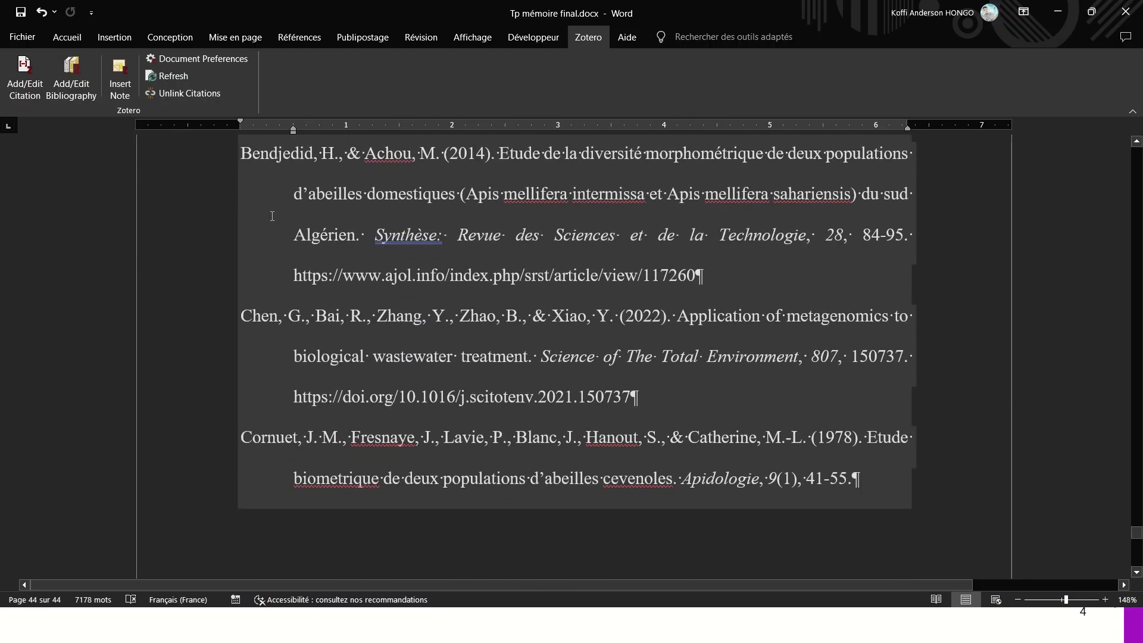
{"action": "scroll", "coordinate": [272, 215], "scroll_direction": "down", "scroll_amount": 12}
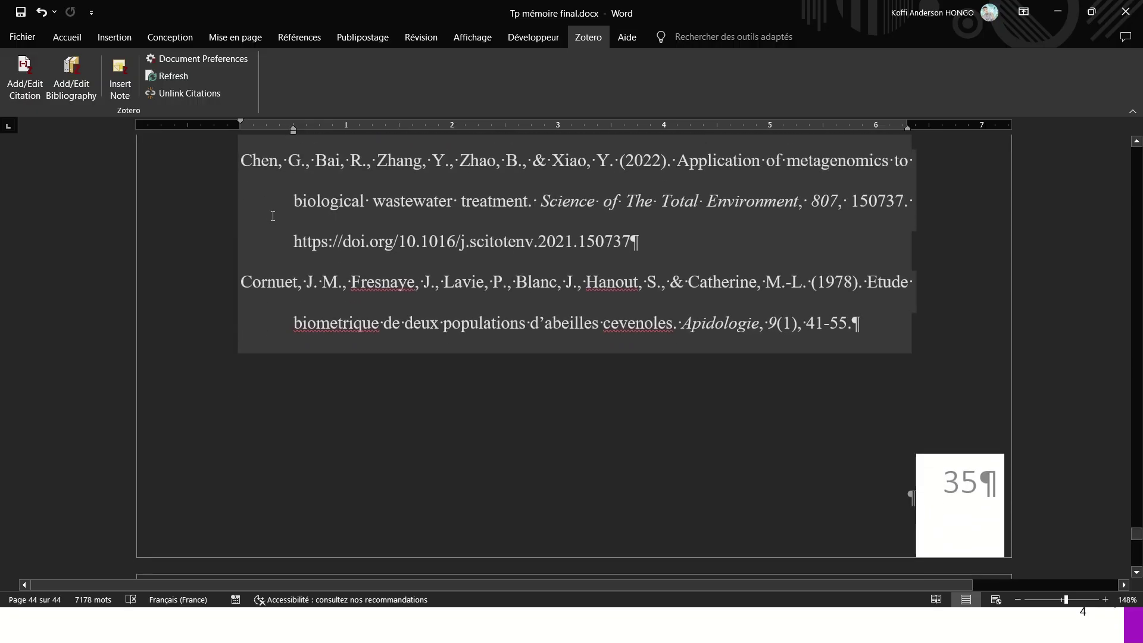
{"action": "scroll", "coordinate": [288, 247], "scroll_direction": "down", "scroll_amount": 20}
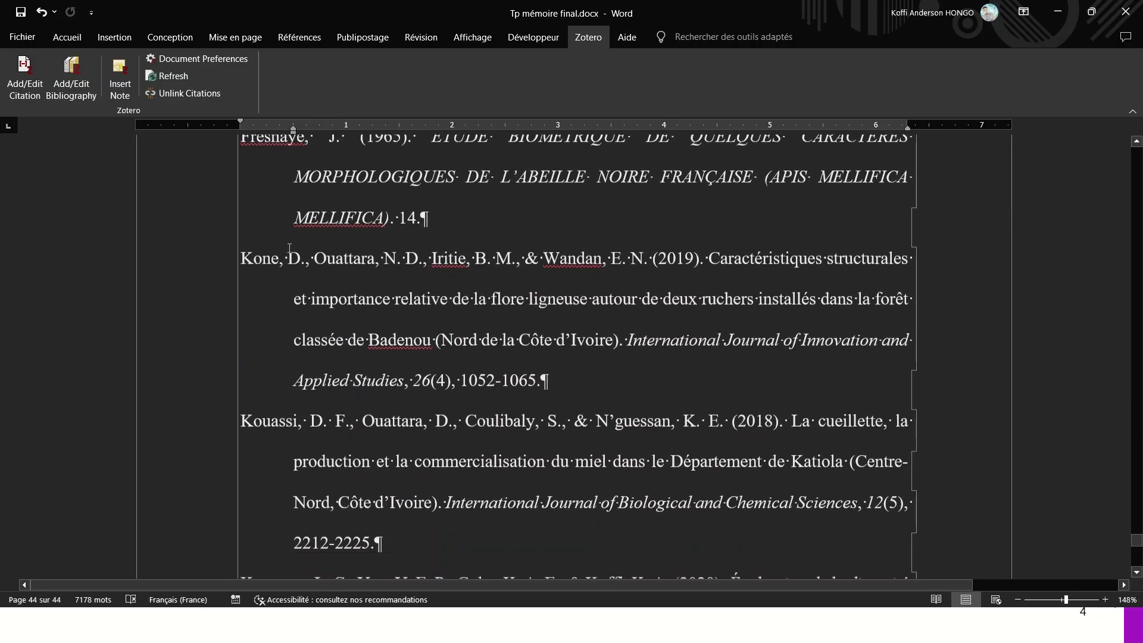
{"action": "scroll", "coordinate": [290, 247], "scroll_direction": "down", "scroll_amount": 15}
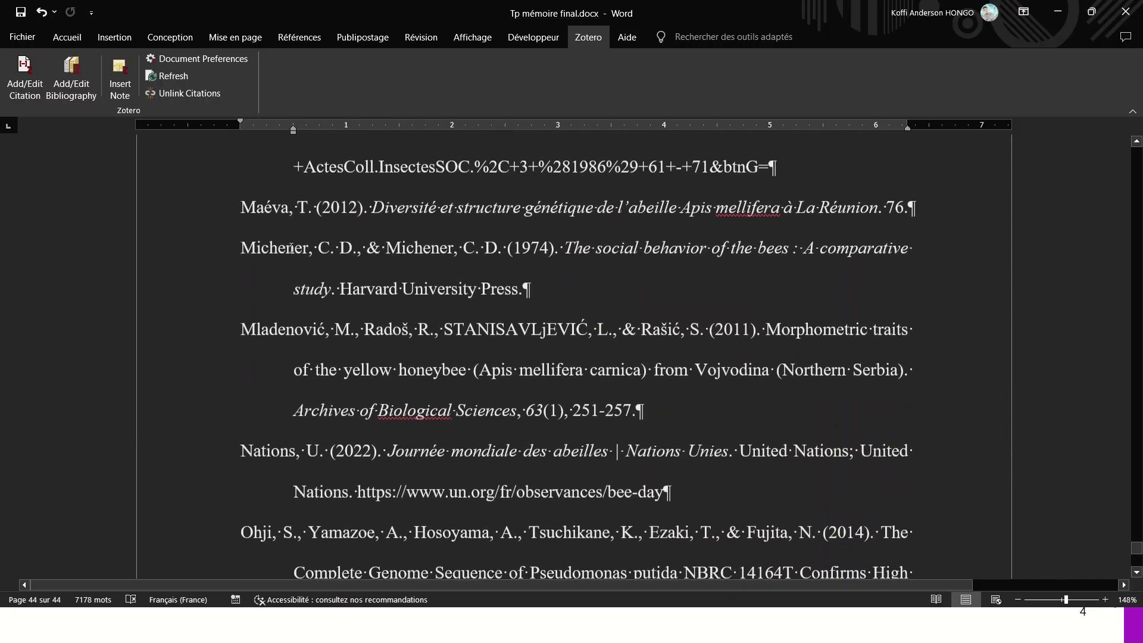
{"action": "scroll", "coordinate": [328, 314], "scroll_direction": "down", "scroll_amount": 5}
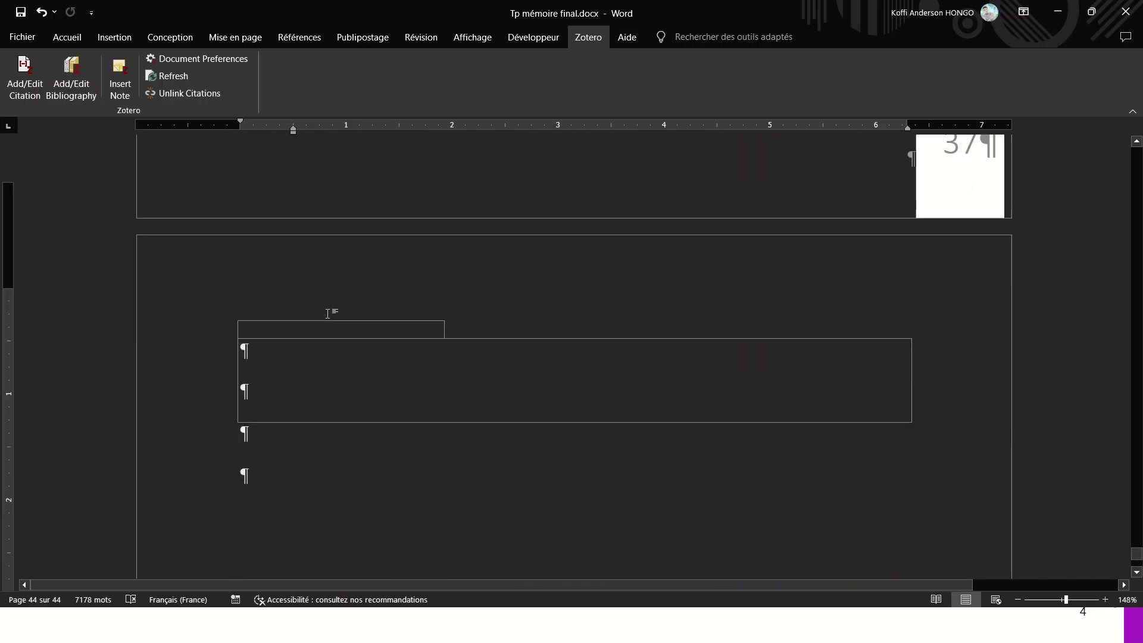
- Review entries such as Fresnaye (1965) and Kone et al. (2019), then save the document
{"action": "scroll", "coordinate": [328, 313], "scroll_direction": "up", "scroll_amount": 8}
{"action": "scroll", "coordinate": [328, 313], "scroll_direction": "up", "scroll_amount": 12}
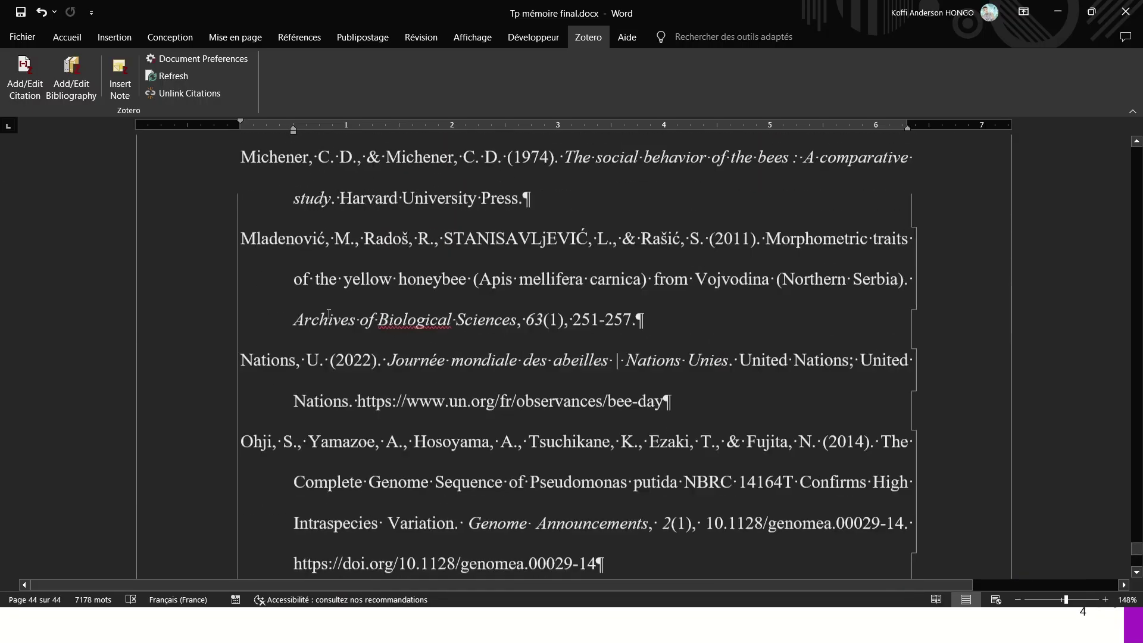
{"action": "scroll", "coordinate": [326, 314], "scroll_direction": "up", "scroll_amount": 8}
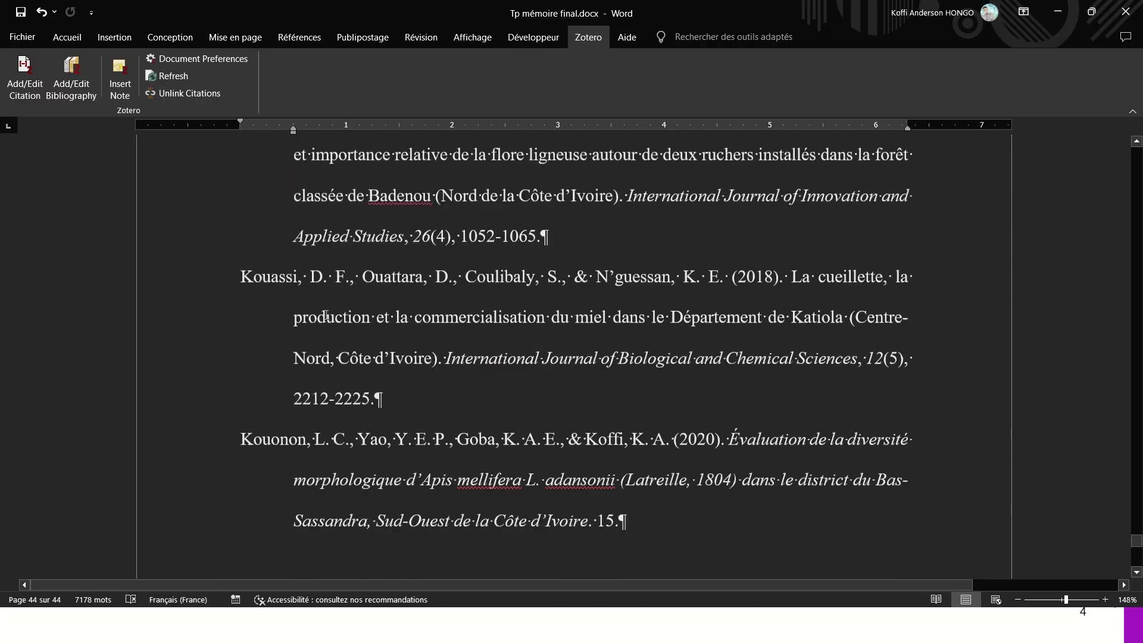
{"action": "scroll", "coordinate": [325, 316], "scroll_direction": "down", "scroll_amount": 7}
{"action": "scroll", "coordinate": [325, 316], "scroll_direction": "up", "scroll_amount": 8}
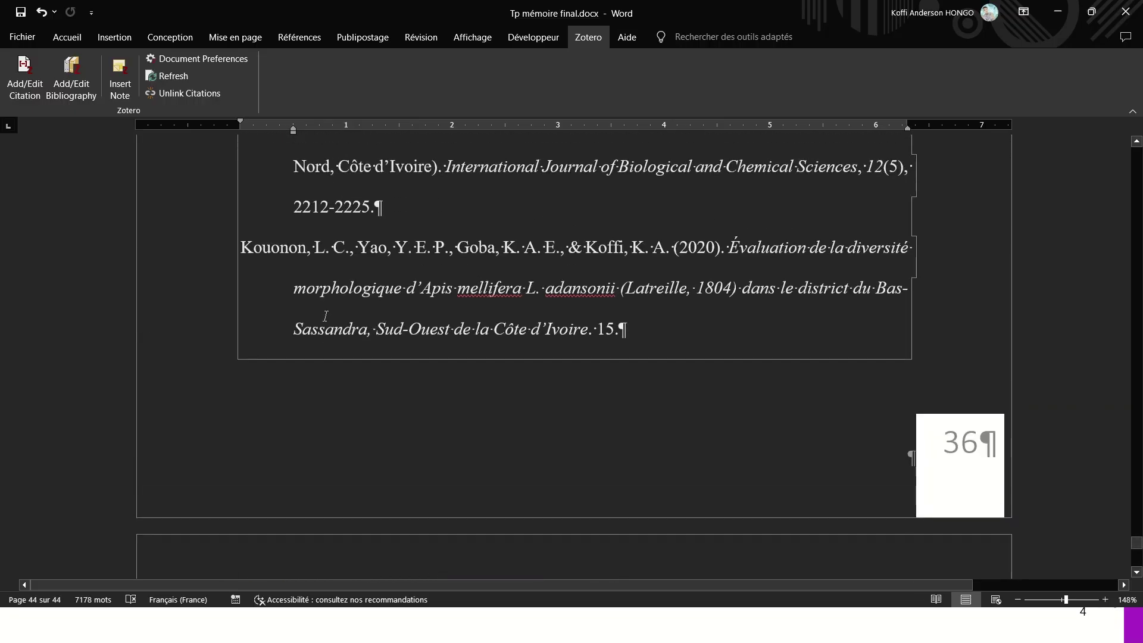
{"action": "scroll", "coordinate": [251, 382], "scroll_direction": "up", "scroll_amount": 3}
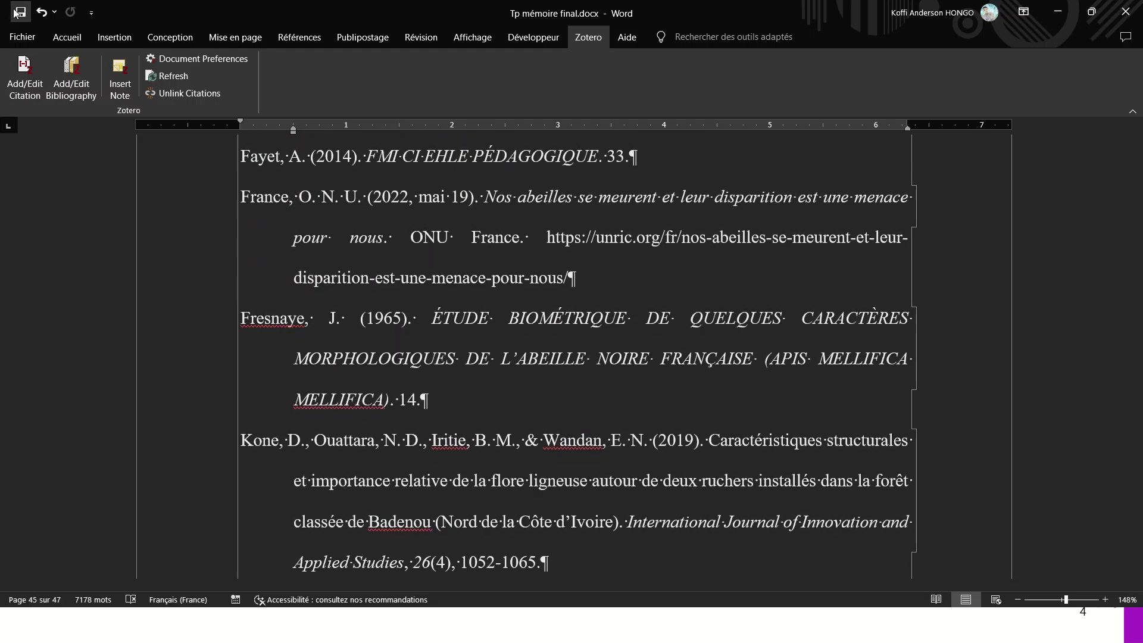
{"action": "left_click", "coordinate": [17, 13]}
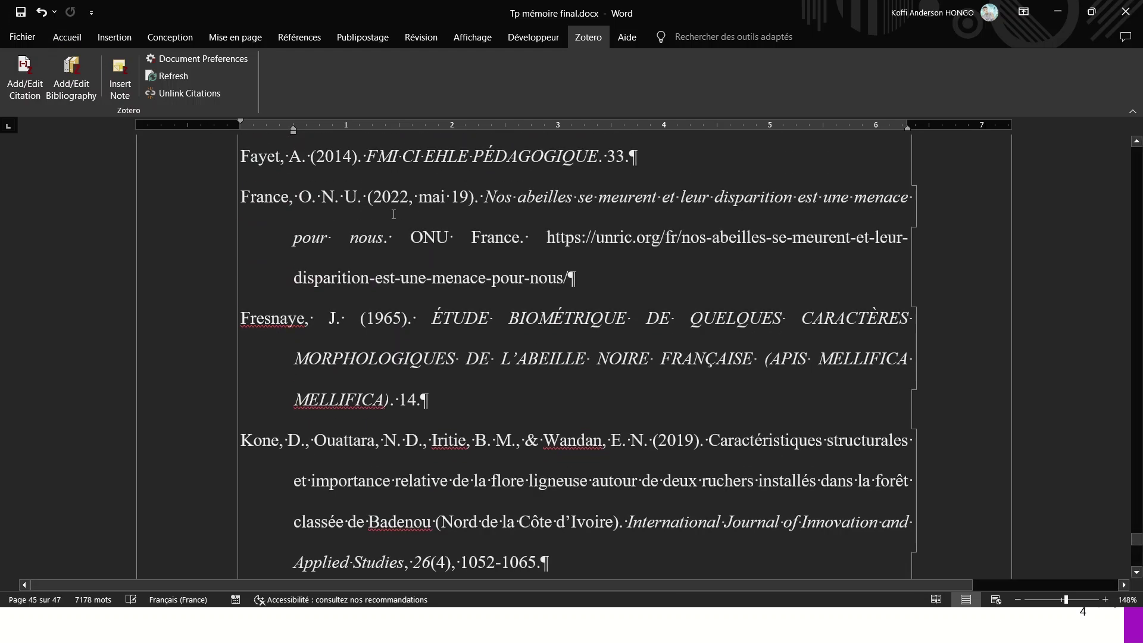
{"action": "scroll", "coordinate": [391, 237], "scroll_direction": "up", "scroll_amount": 2}
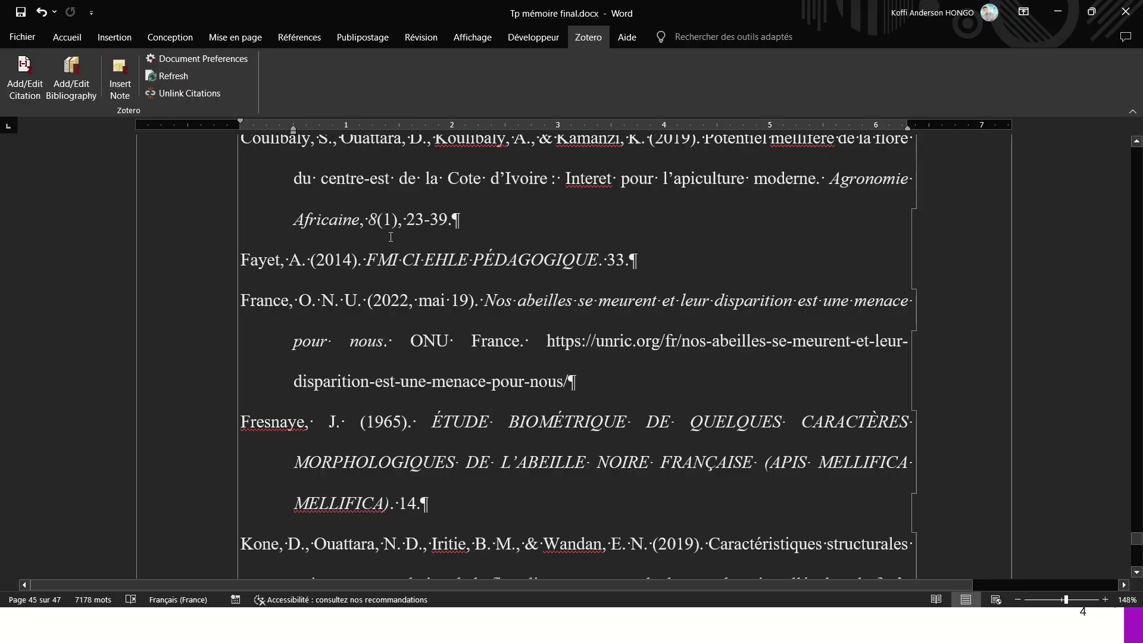
- Save a PDF copy as 'Tp mémoire final.pdf' in Downloads and return to the document
{"action": "left_click", "coordinate": [22, 37]}
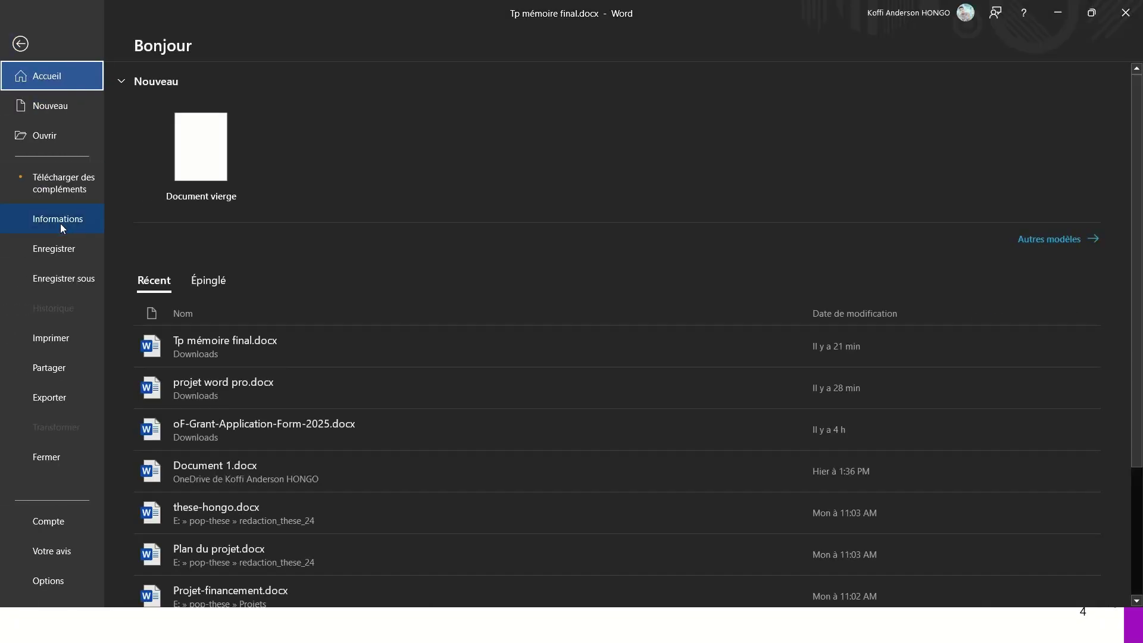
{"action": "left_click", "coordinate": [75, 280]}
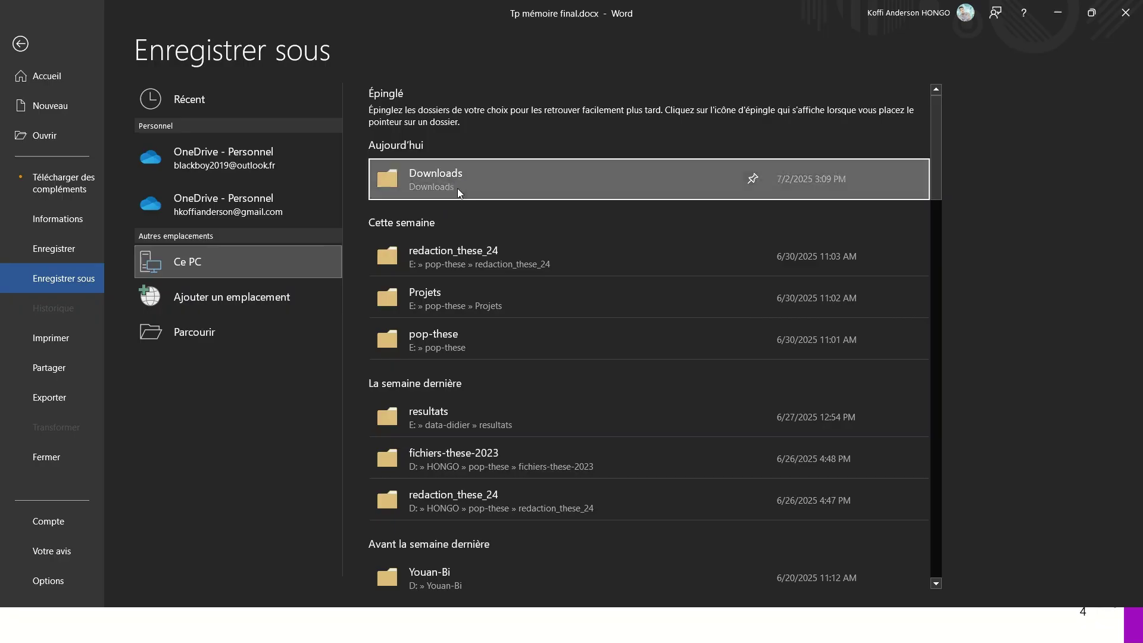
{"action": "left_click", "coordinate": [458, 195]}
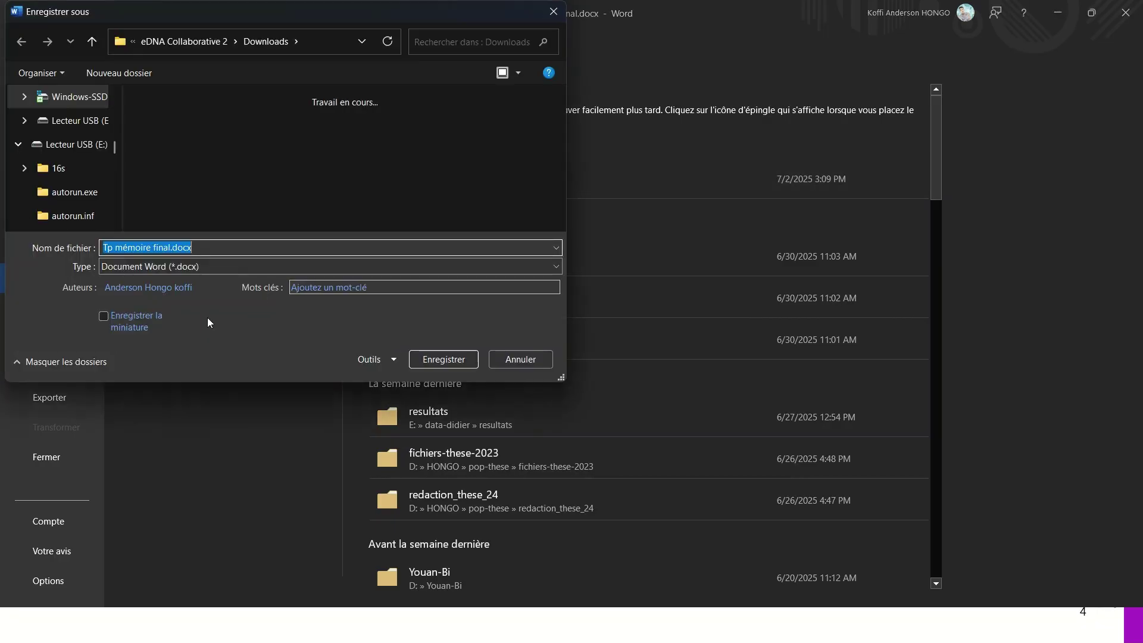
{"action": "left_click", "coordinate": [201, 266]}
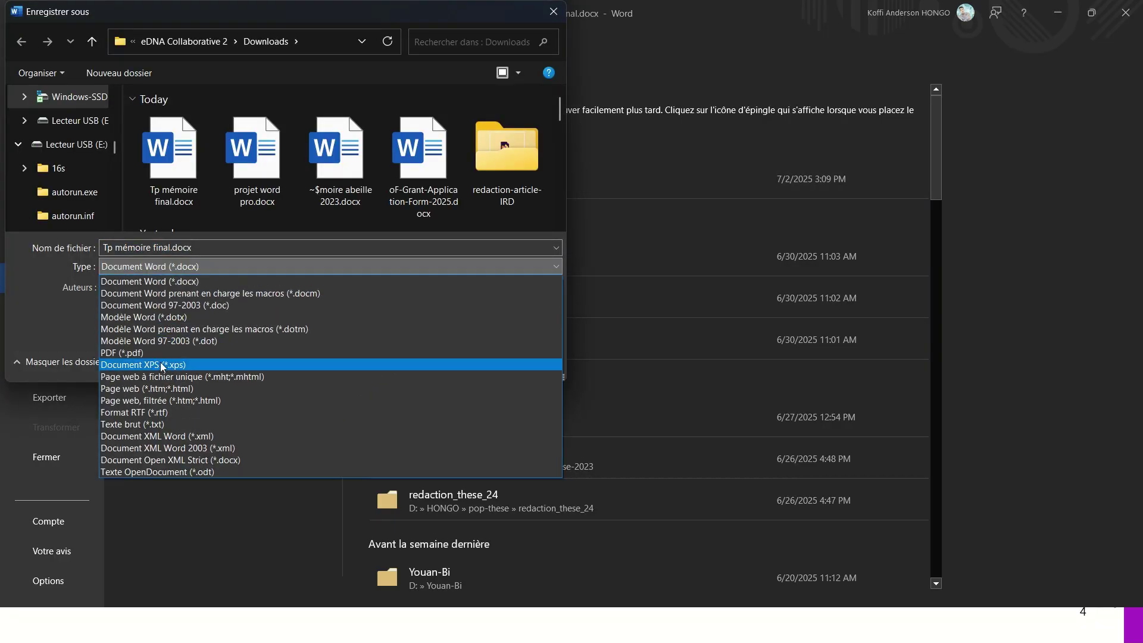
{"action": "left_click", "coordinate": [417, 350]}
{"action": "left_click", "coordinate": [447, 387]}
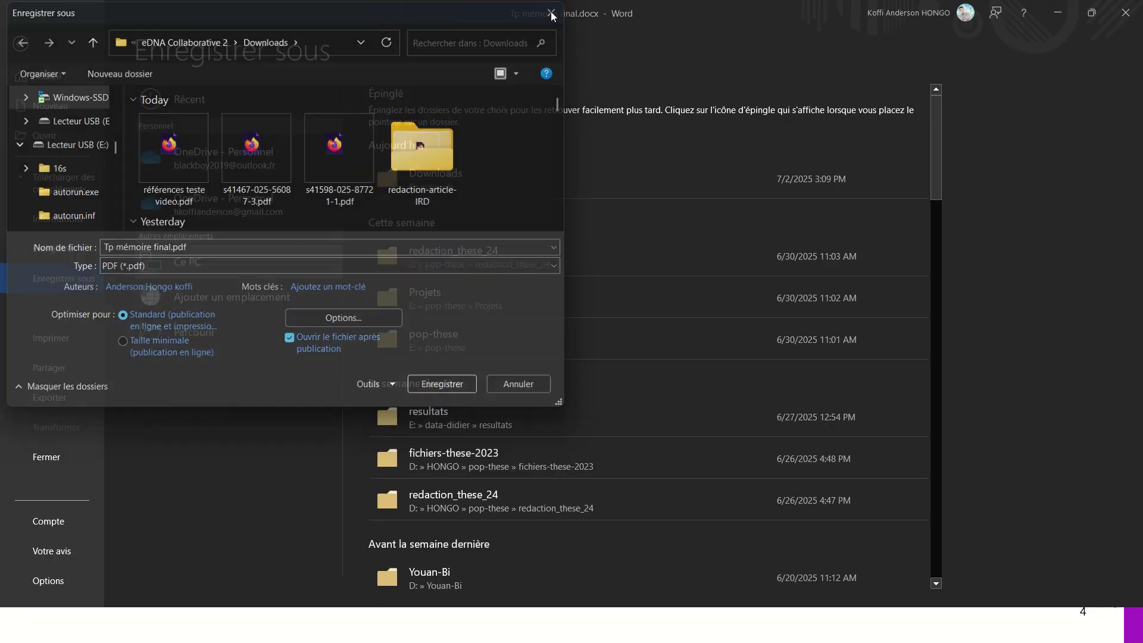
{"action": "left_click", "coordinate": [20, 43]}
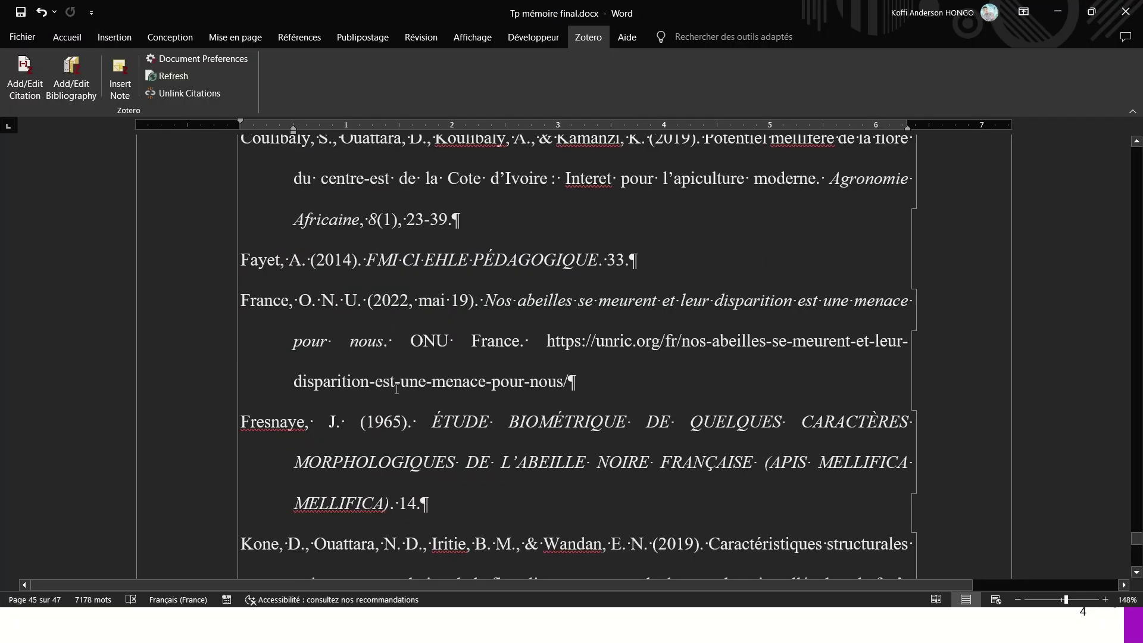
- Search the document for Adam to locate its in-text citation in the body
{"action": "scroll", "coordinate": [396, 389], "scroll_direction": "down", "scroll_amount": 3}
{"action": "scroll", "coordinate": [357, 369], "scroll_direction": "up", "scroll_amount": 15}
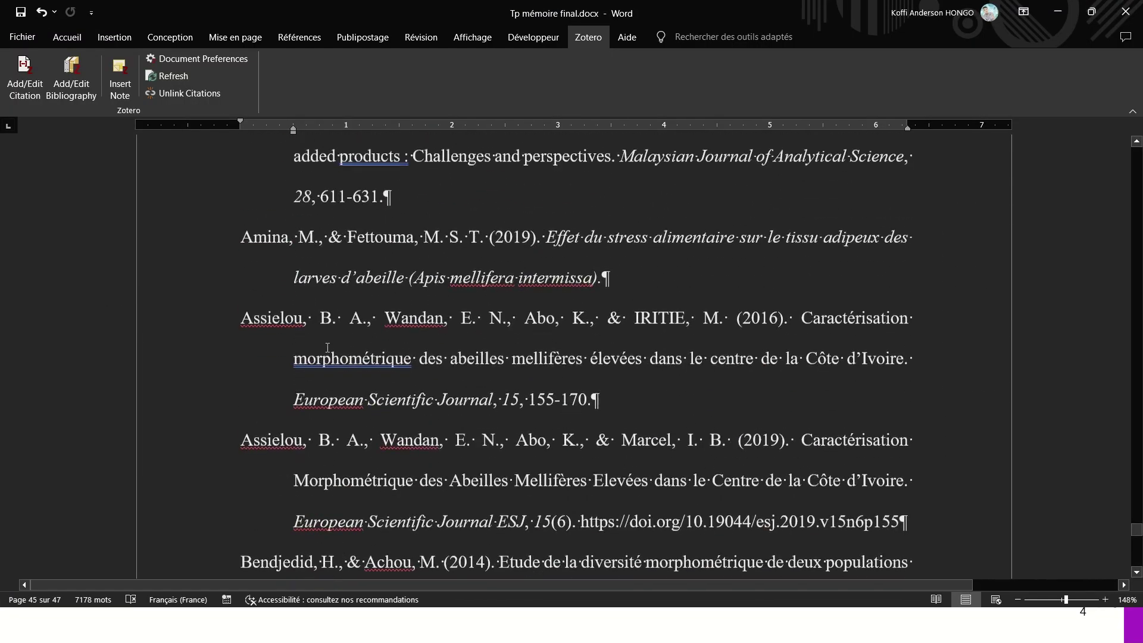
{"action": "scroll", "coordinate": [327, 347], "scroll_direction": "up", "scroll_amount": 20}
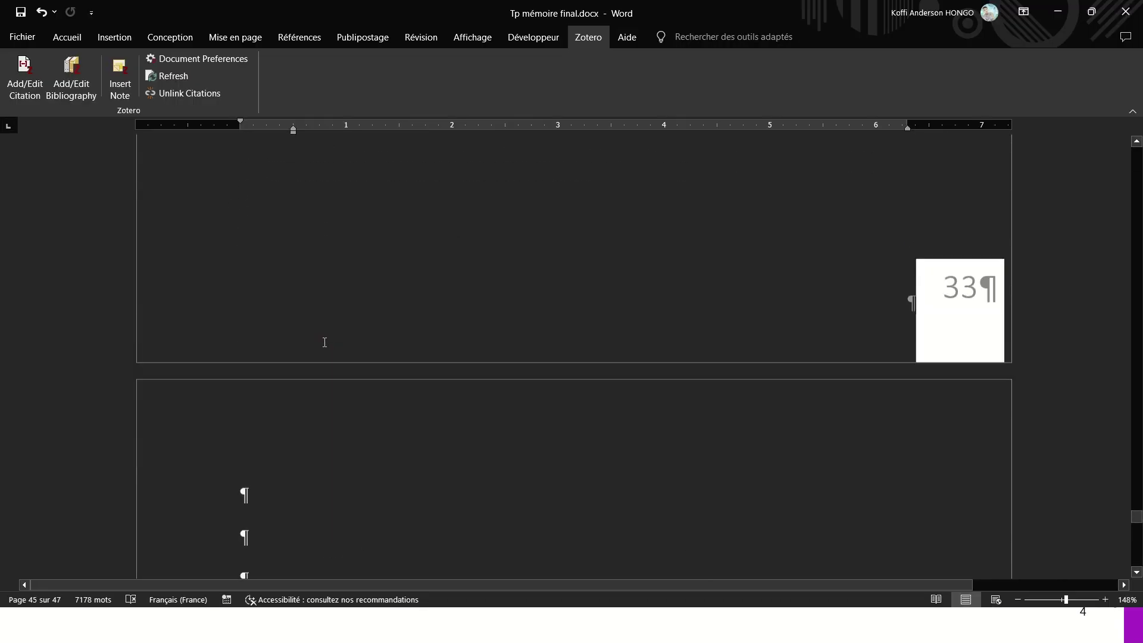
{"action": "scroll", "coordinate": [325, 342], "scroll_direction": "up", "scroll_amount": 20}
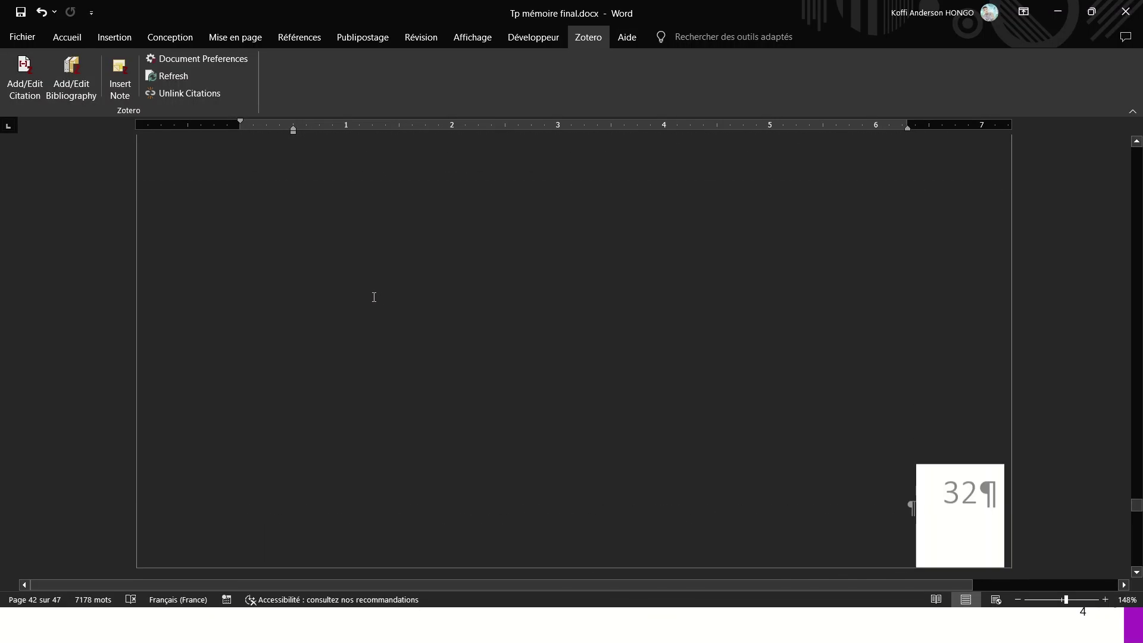
{"action": "scroll", "coordinate": [403, 265], "scroll_direction": "down", "scroll_amount": 10}
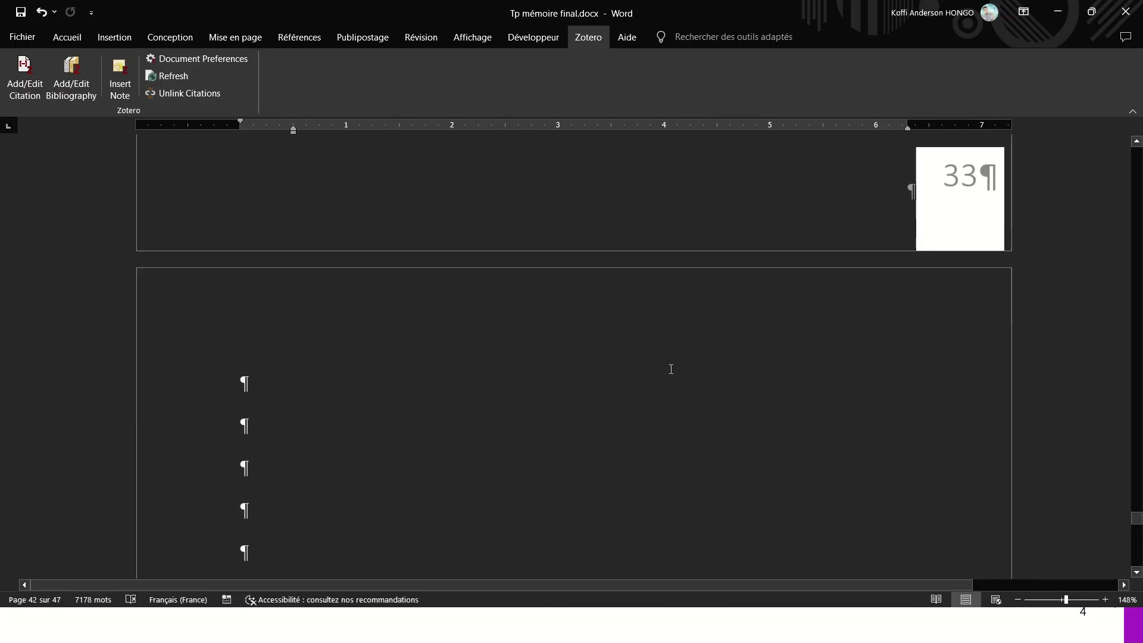
{"action": "scroll", "coordinate": [388, 324], "scroll_direction": "down", "scroll_amount": 20}
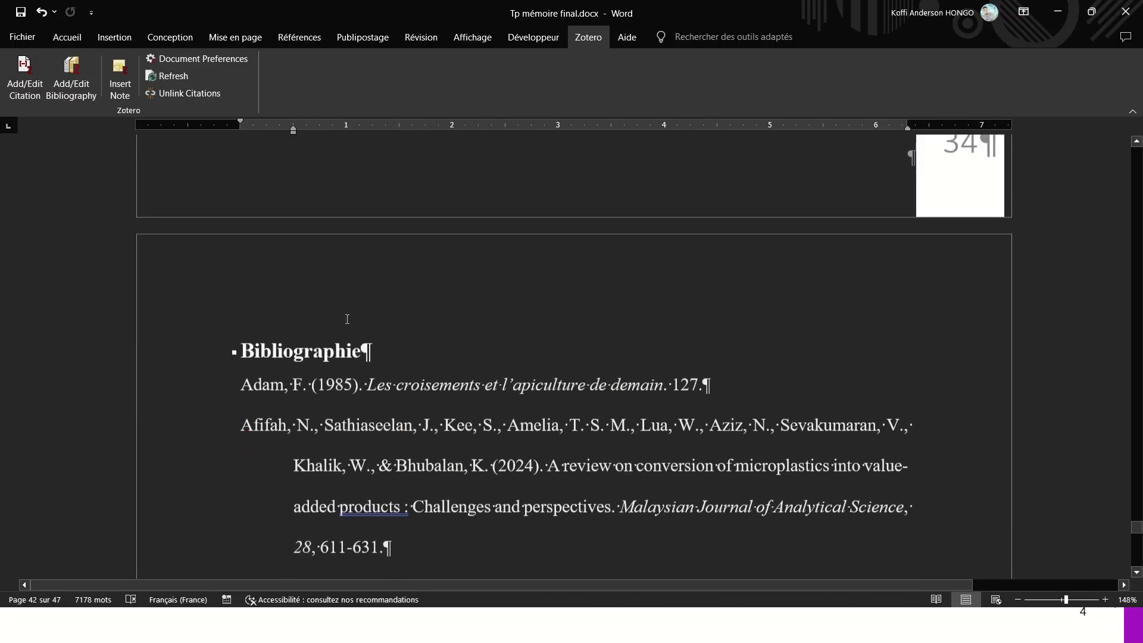
{"action": "double_click", "coordinate": [256, 388]}
{"action": "left_click", "coordinate": [272, 386]}
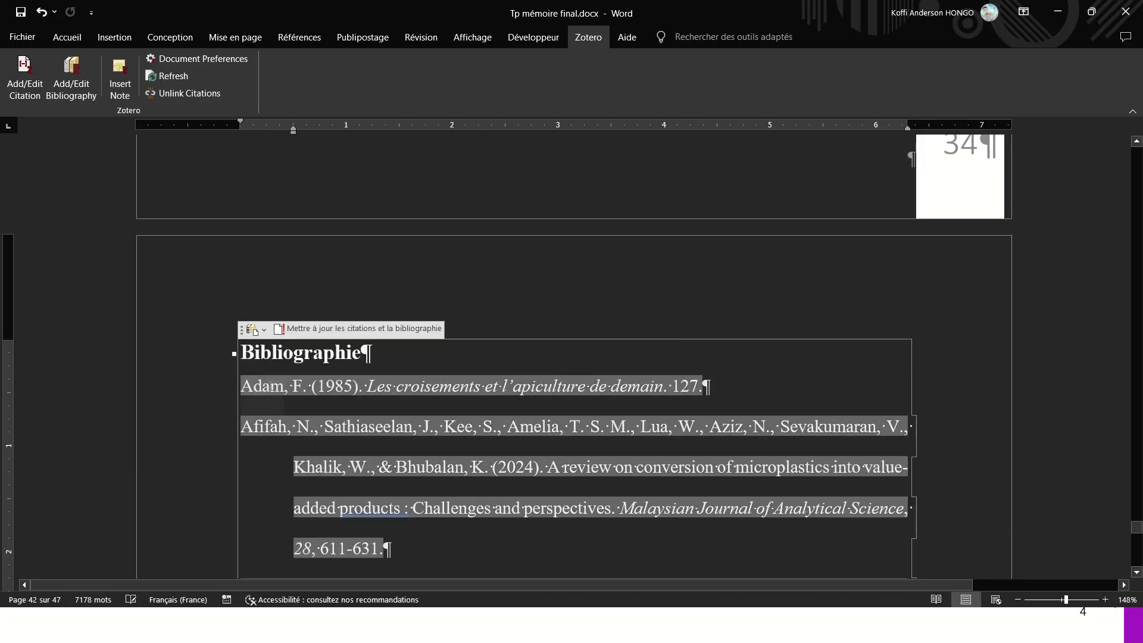
{"action": "double_click", "coordinate": [274, 386]}
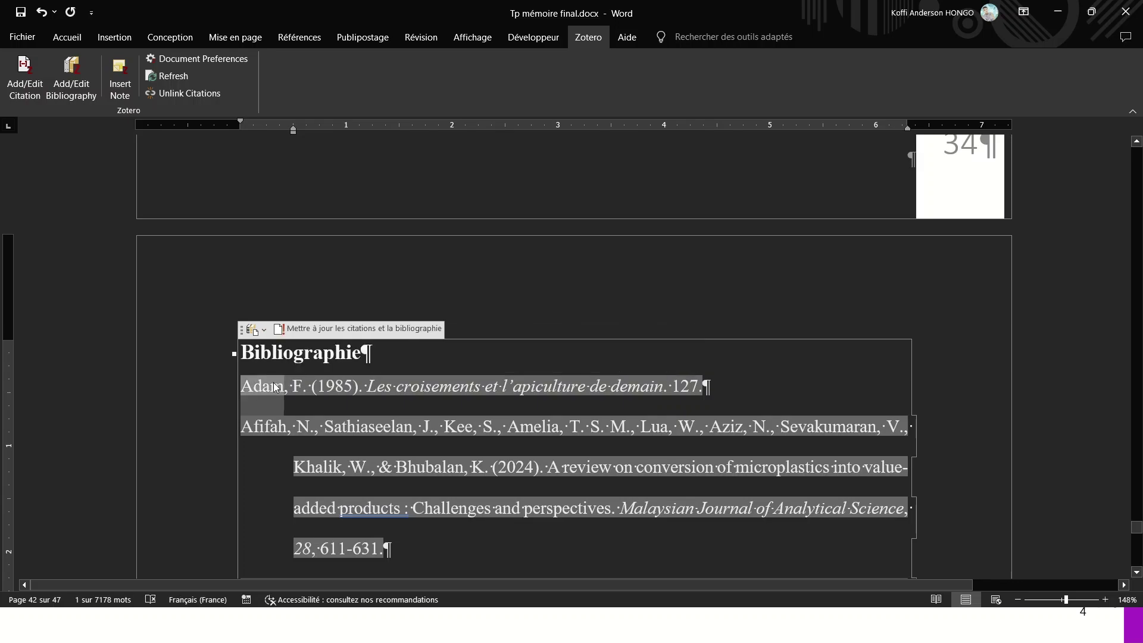
{"action": "key", "text": "ctrl+f"}
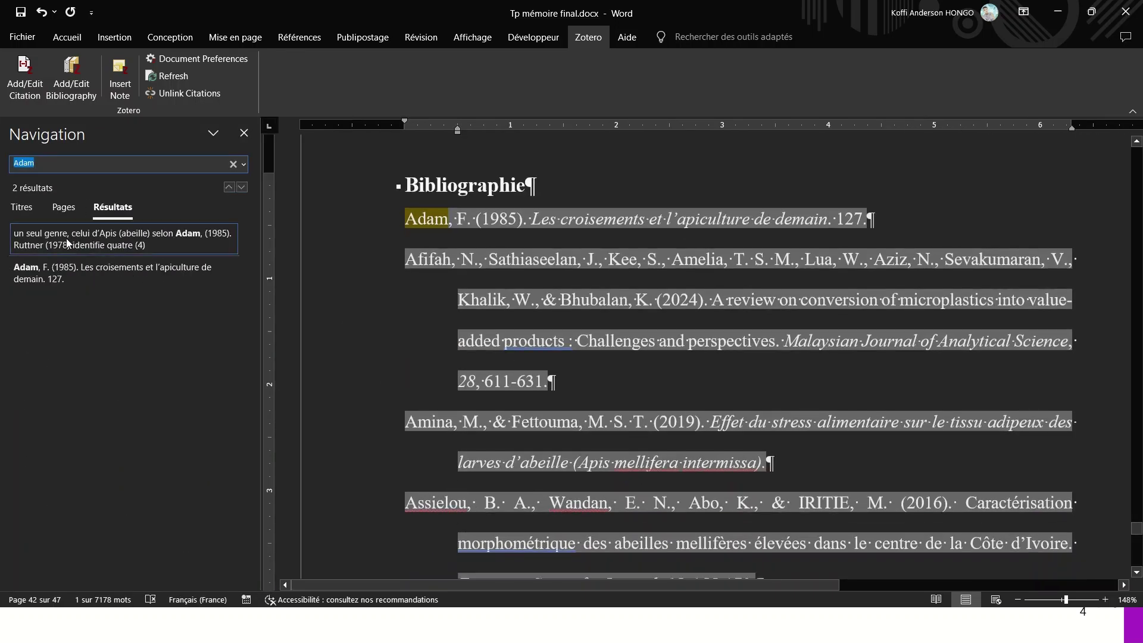
{"action": "key", "text": "Return"}
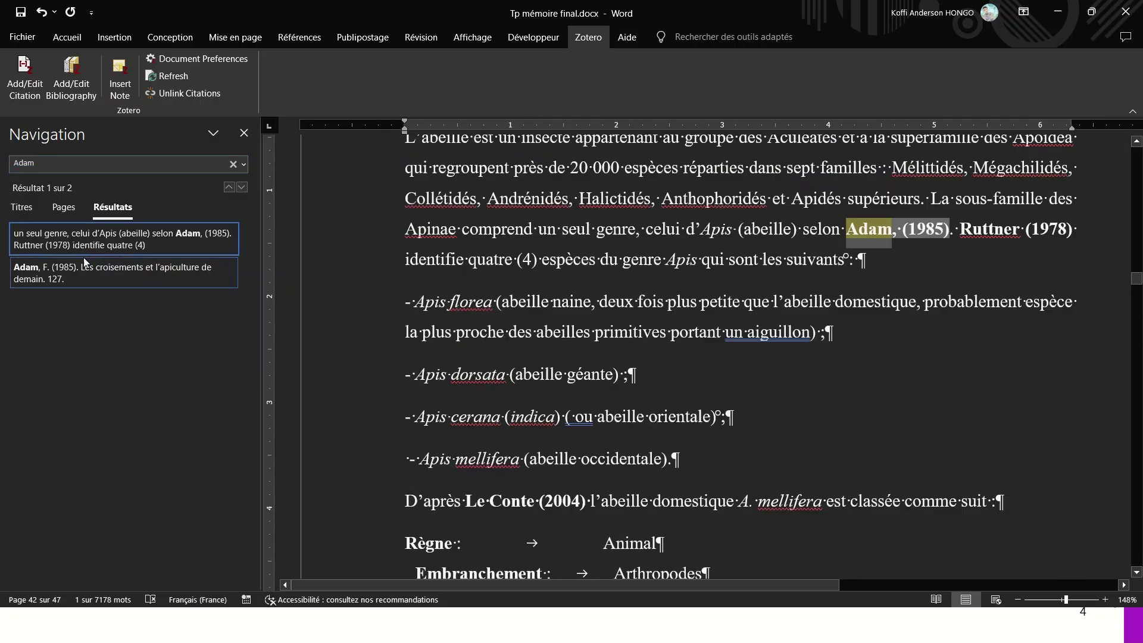
- Select and delete the in-text citation Adam, (1985)
{"action": "left_click", "coordinate": [882, 238]}
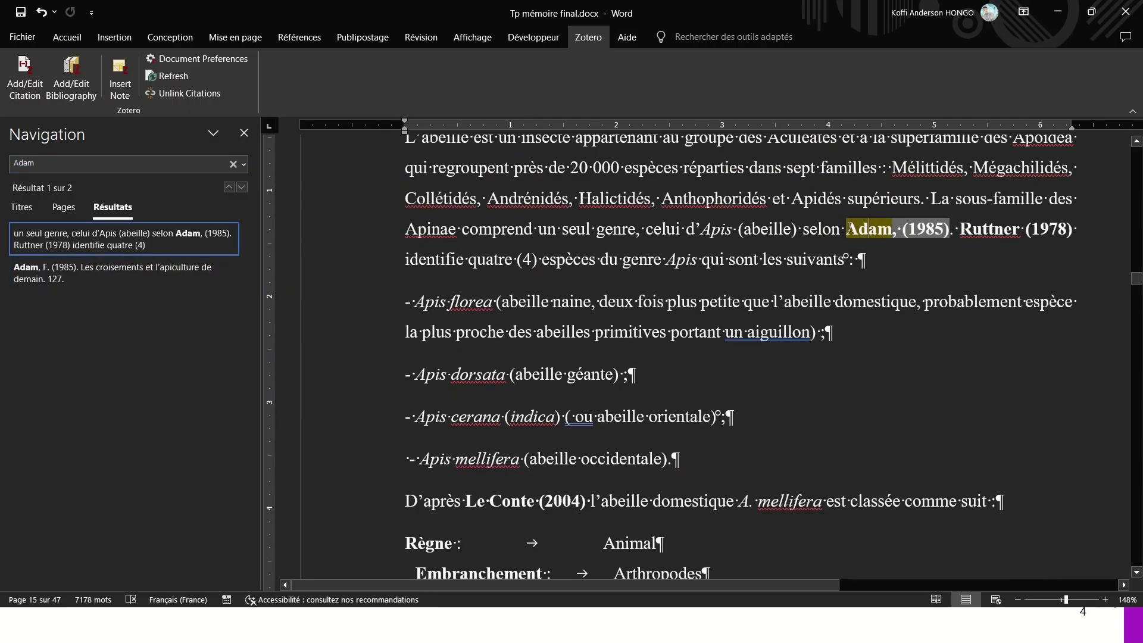
{"action": "left_click", "coordinate": [842, 227]}
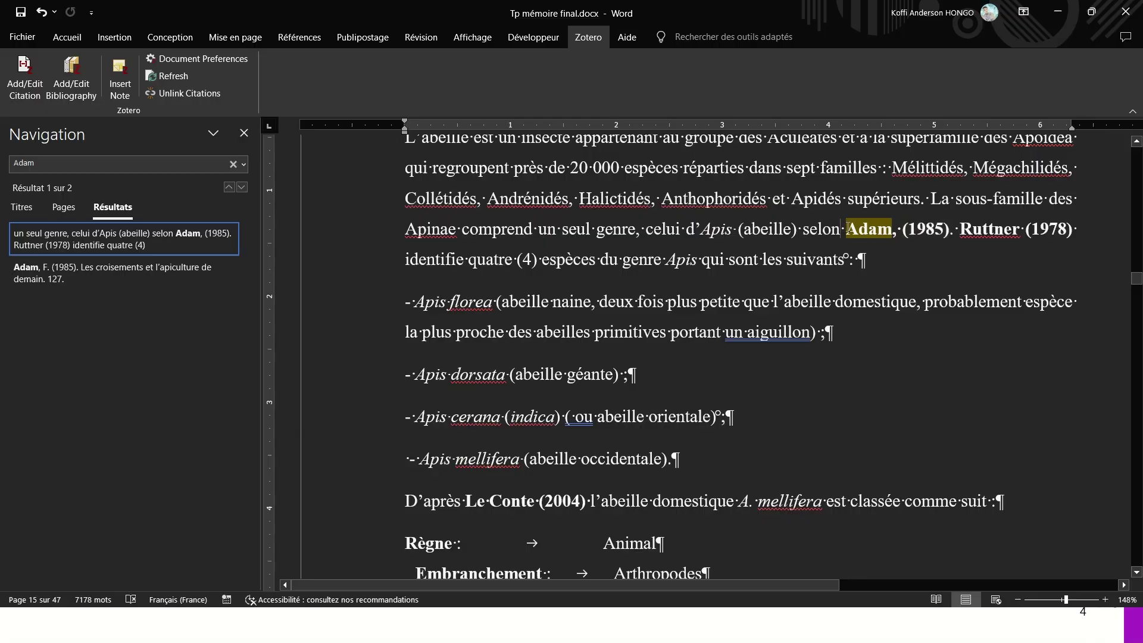
{"action": "left_click_drag", "start_coordinate": [847, 229], "coordinate": [947, 230]}
{"action": "key", "text": "Delete"}
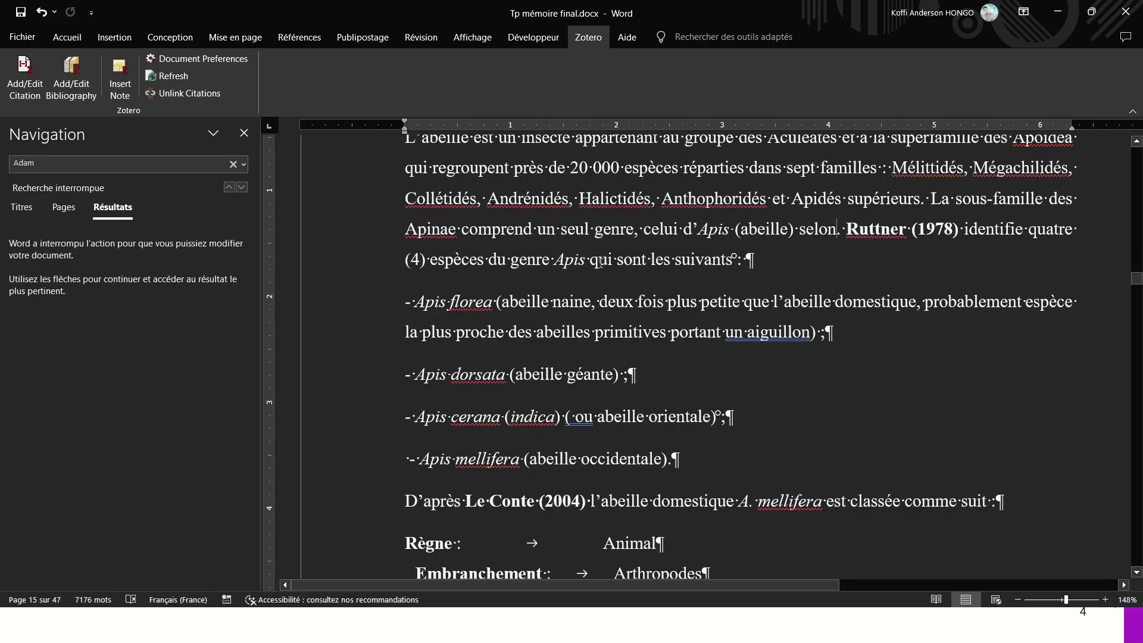
- Refresh Zotero, keeping the modified citations, so Adam drops out of the bibliography
{"action": "left_click", "coordinate": [158, 79]}
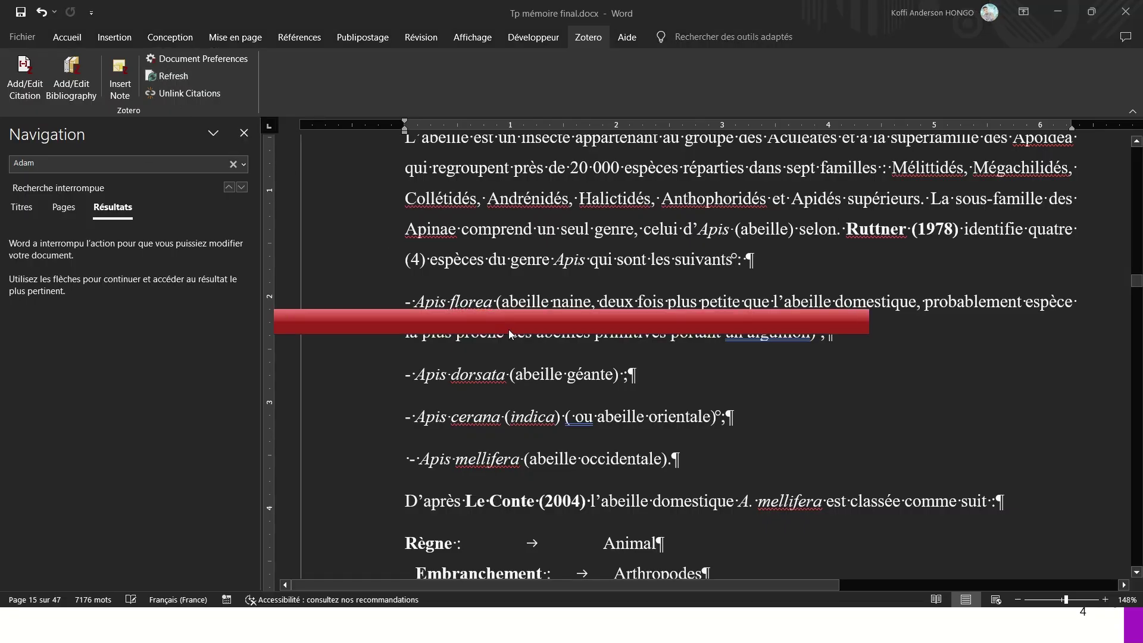
{"action": "left_click", "coordinate": [630, 407]}
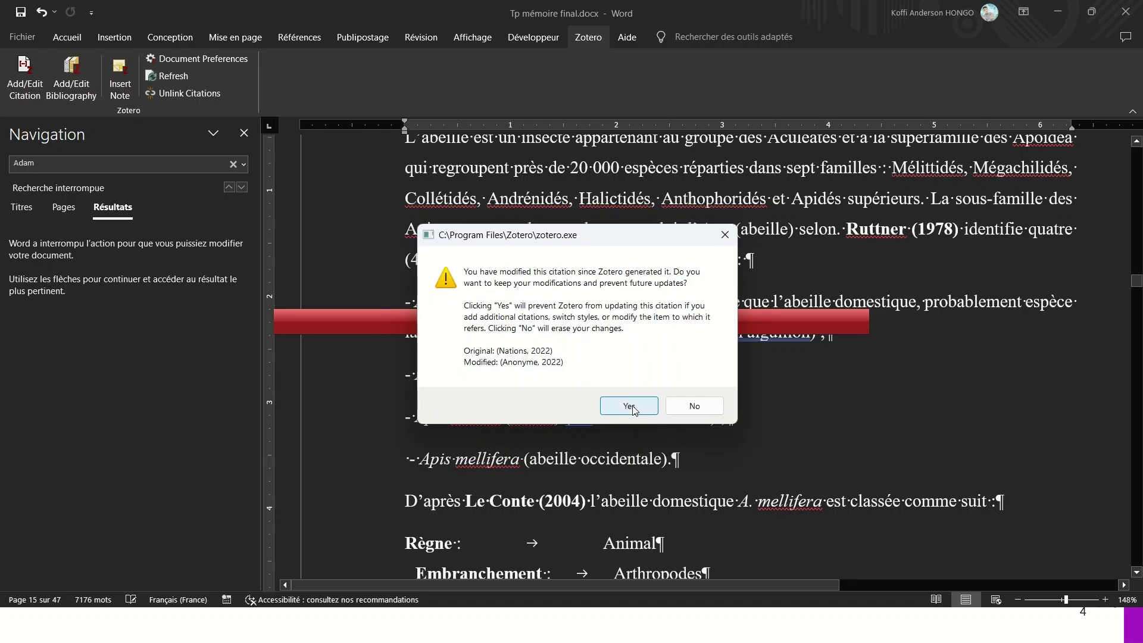
{"action": "left_click", "coordinate": [631, 410]}
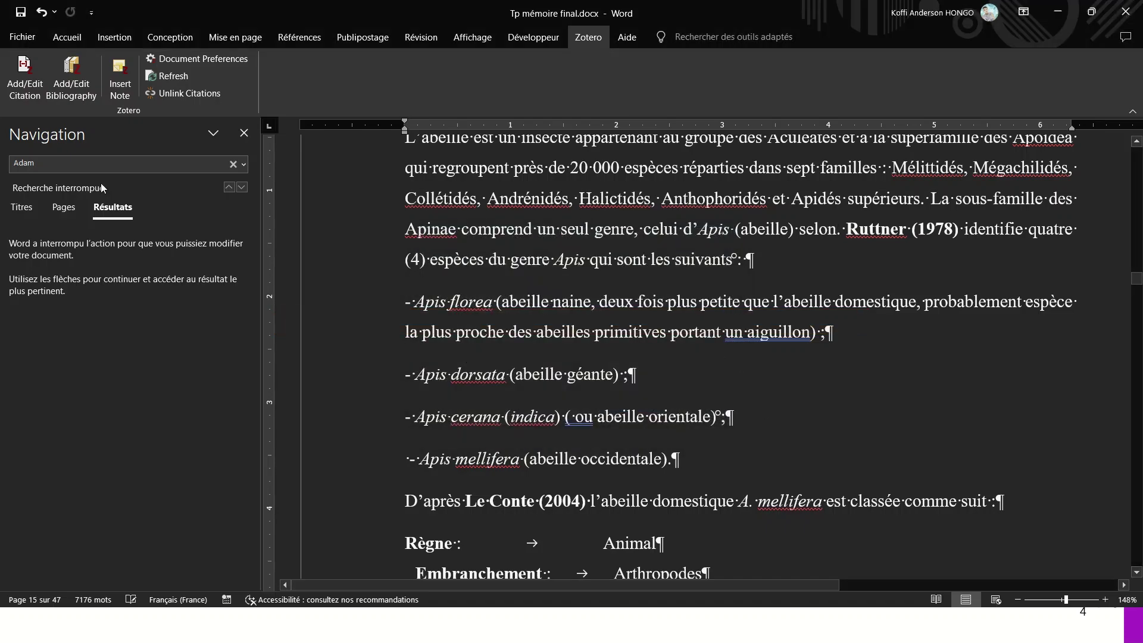
{"action": "left_click", "coordinate": [64, 158]}
{"action": "left_click", "coordinate": [64, 158]}
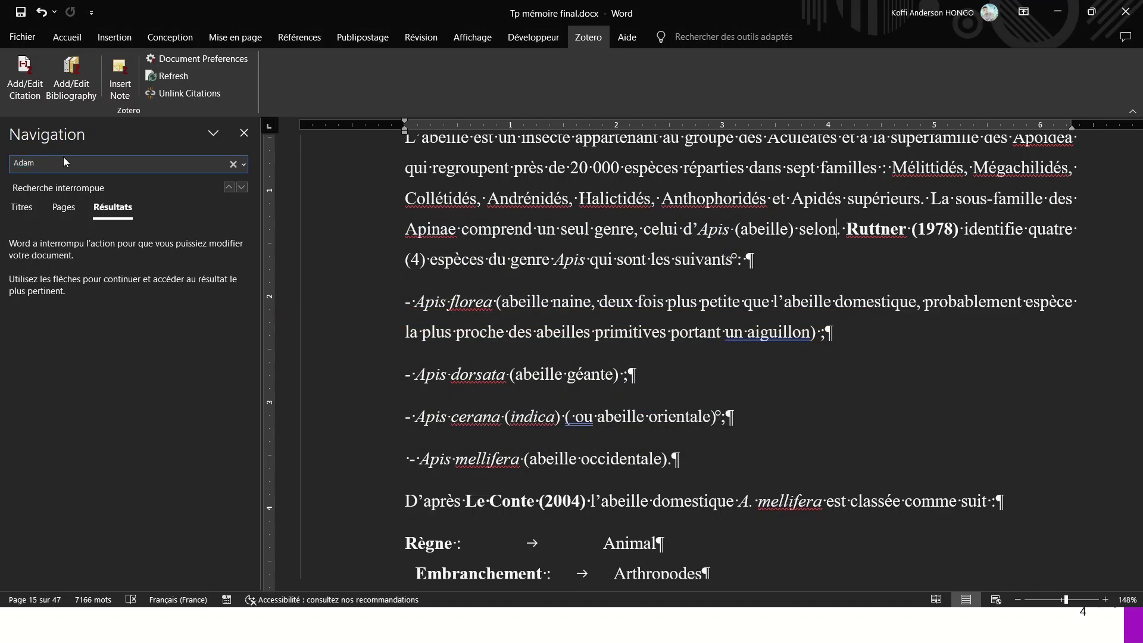
{"action": "key", "text": "Return"}
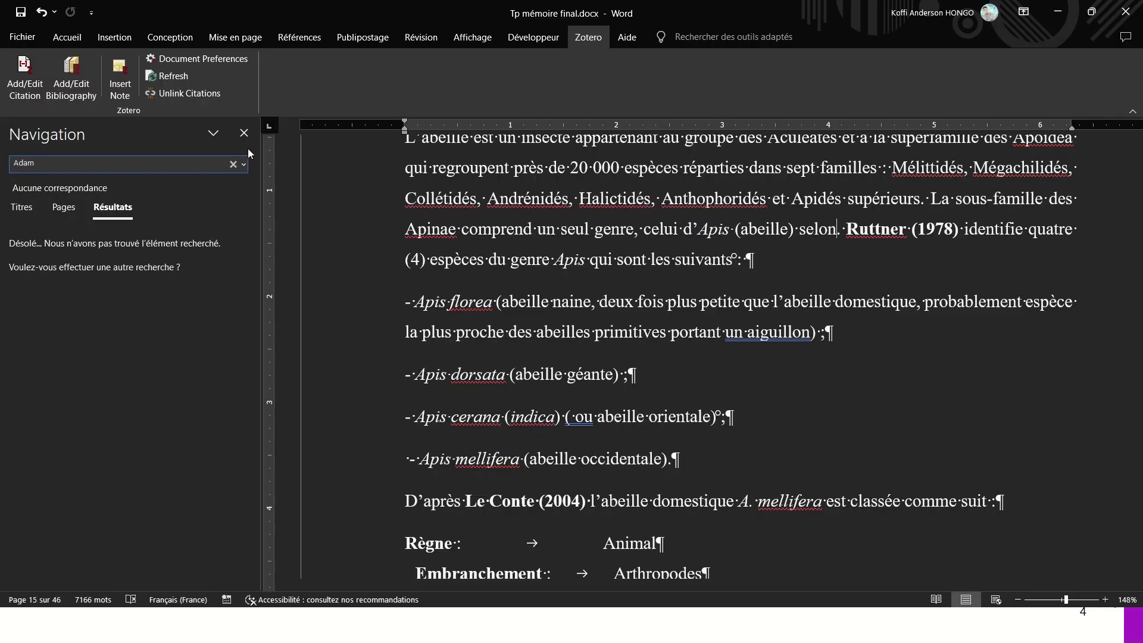
{"action": "left_click", "coordinate": [244, 132]}
{"action": "left_click_drag", "start_coordinate": [1137, 286], "coordinate": [1136, 523]}
- Return from Word to the running slideshow's Zotero features overview slide
{"action": "scroll", "coordinate": [451, 259], "scroll_direction": "down", "scroll_amount": 7}
{"action": "scroll", "coordinate": [450, 256], "scroll_direction": "down", "scroll_amount": 18}
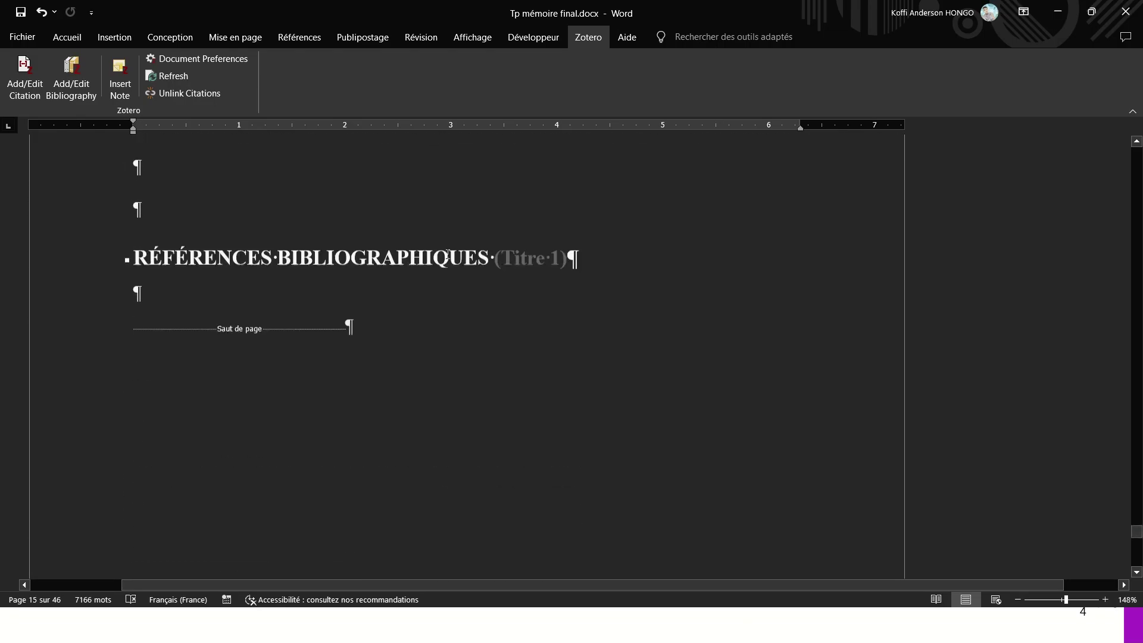
{"action": "scroll", "coordinate": [447, 249], "scroll_direction": "up", "scroll_amount": 3}
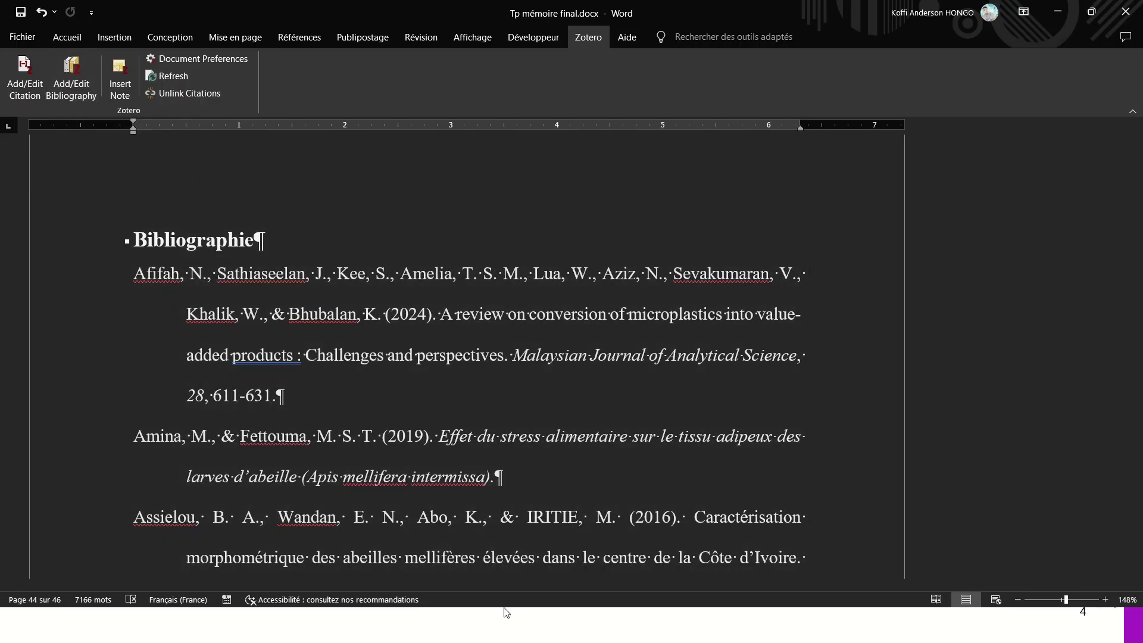
{"action": "key", "text": "alt+Tab"}
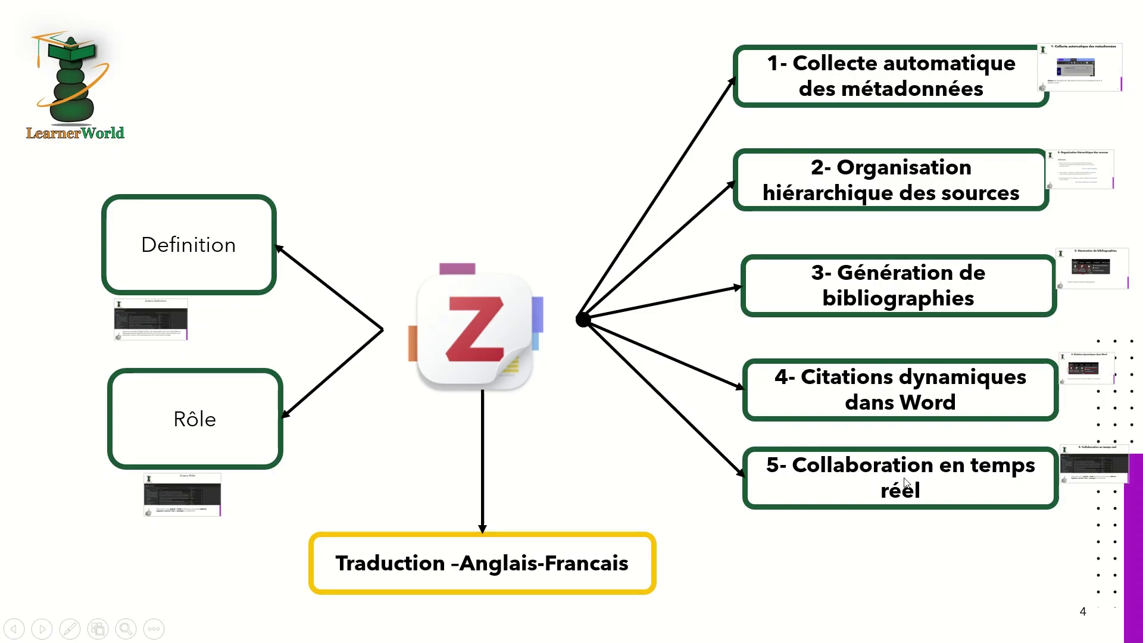
- Exit the slideshow, minimize PowerPoint and bring up the Plastics and the microbiome article
{"action": "left_click", "coordinate": [1080, 467]}
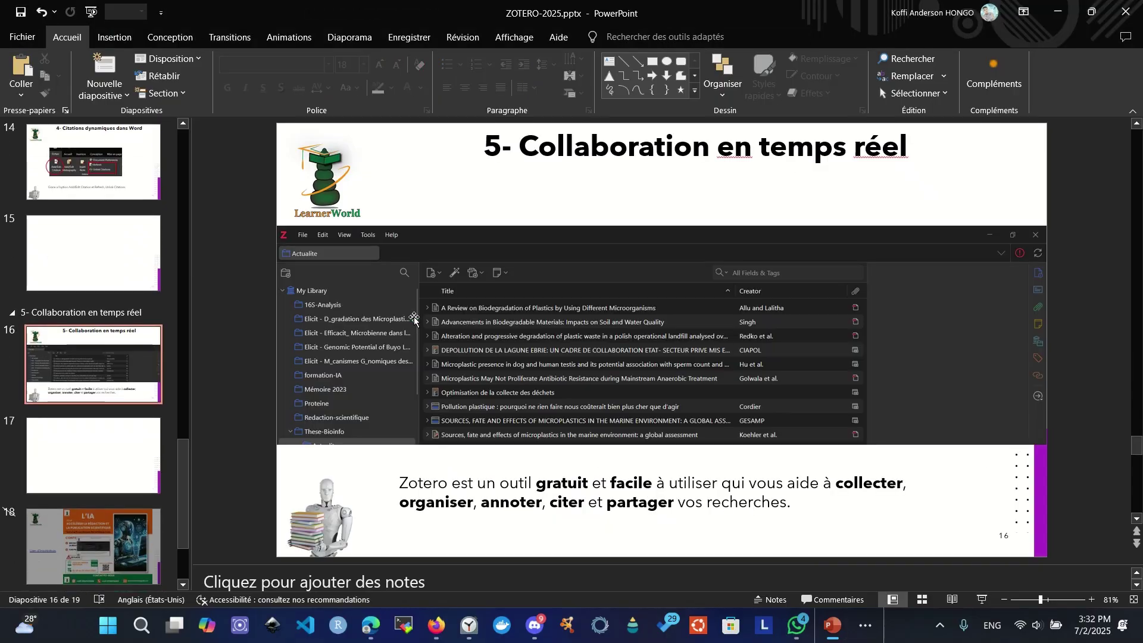
{"action": "key", "text": "Escape"}
{"action": "left_click", "coordinate": [1057, 10]}
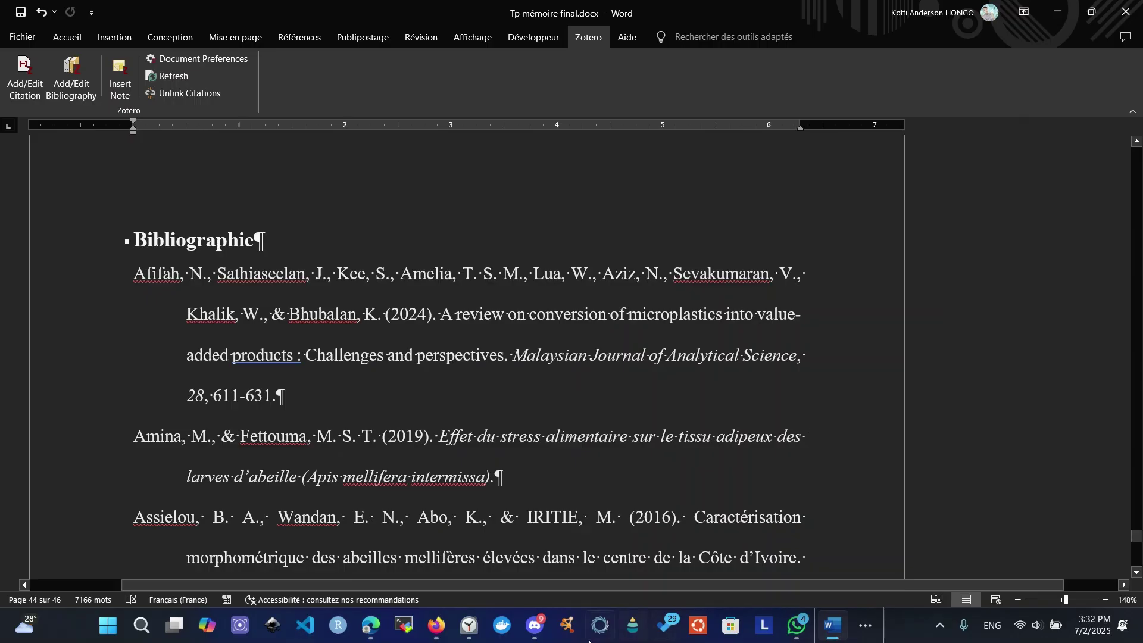
{"action": "mouse_move", "coordinate": [366, 619]}
{"action": "left_click", "coordinate": [331, 567]}
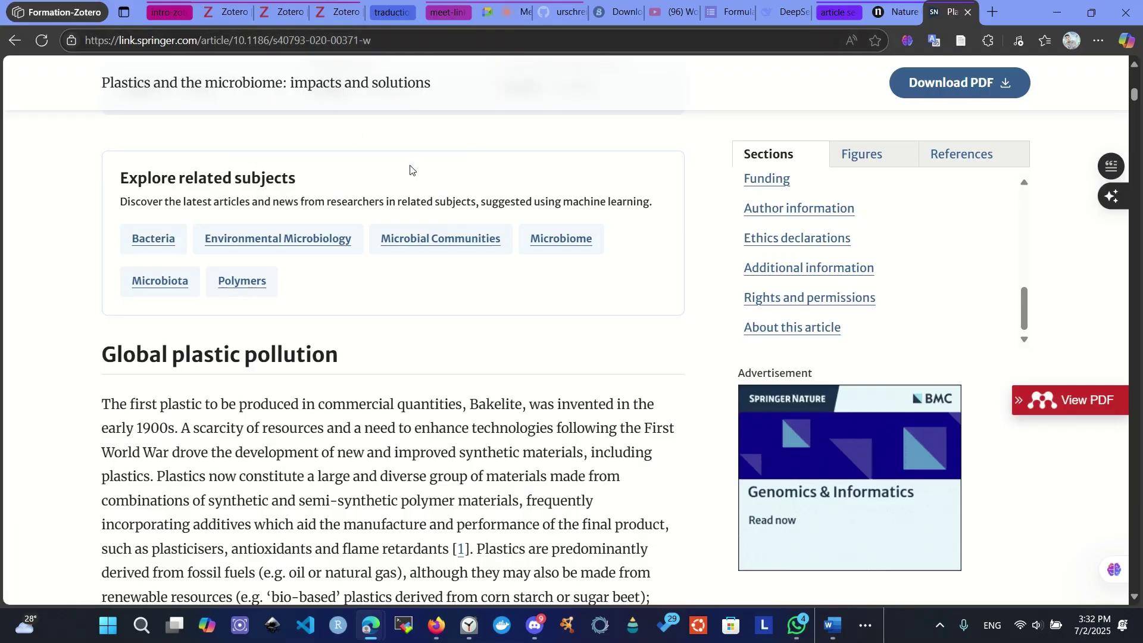
- Go to the zotero.org settings tab and open My Profile from the account menu
{"action": "left_click", "coordinate": [486, 18]}
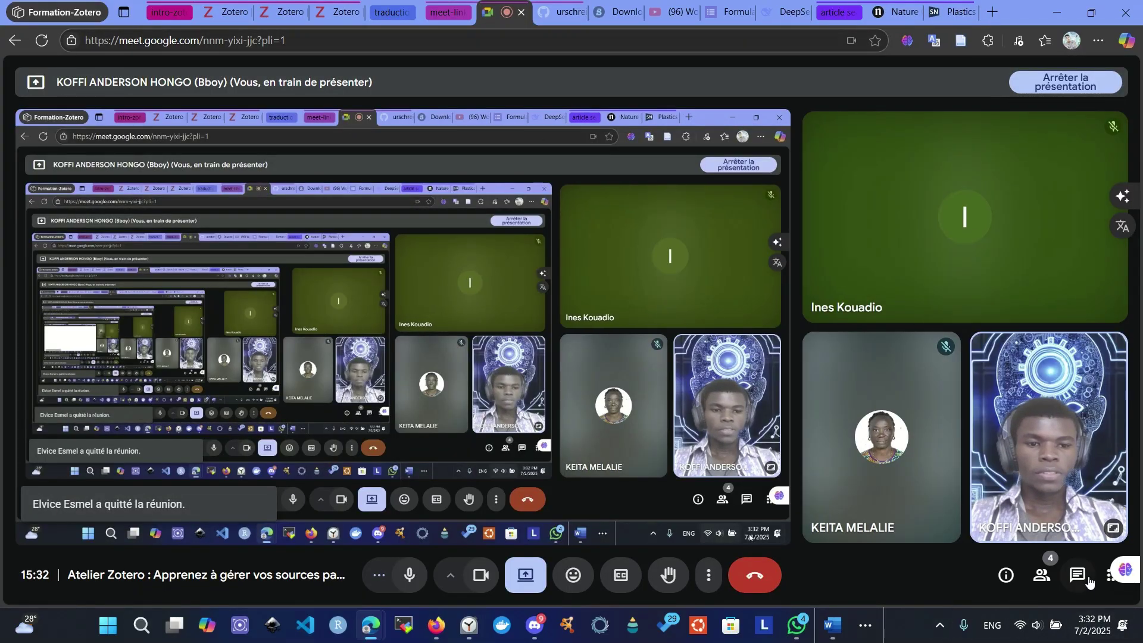
{"action": "left_click", "coordinate": [213, 7]}
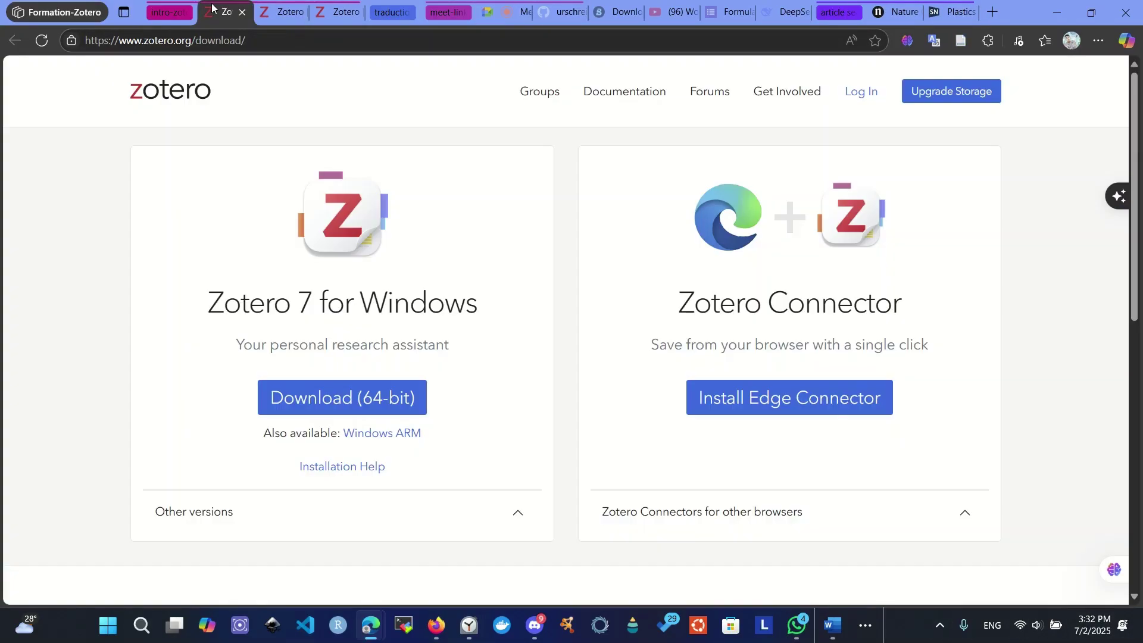
{"action": "left_click", "coordinate": [302, 17]}
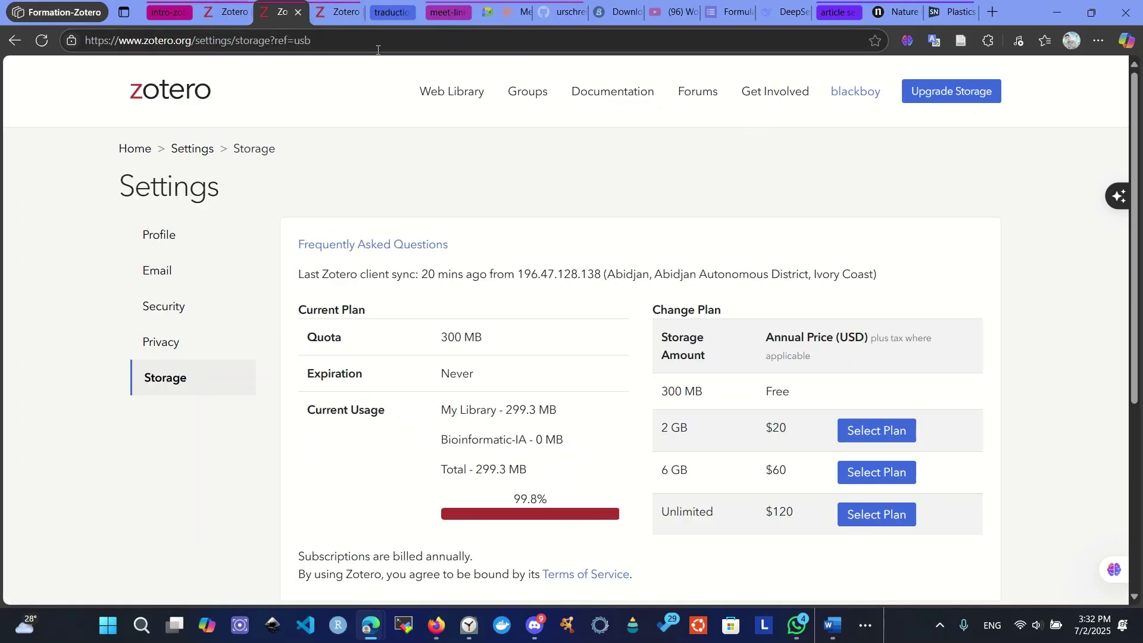
{"action": "left_click", "coordinate": [327, 19]}
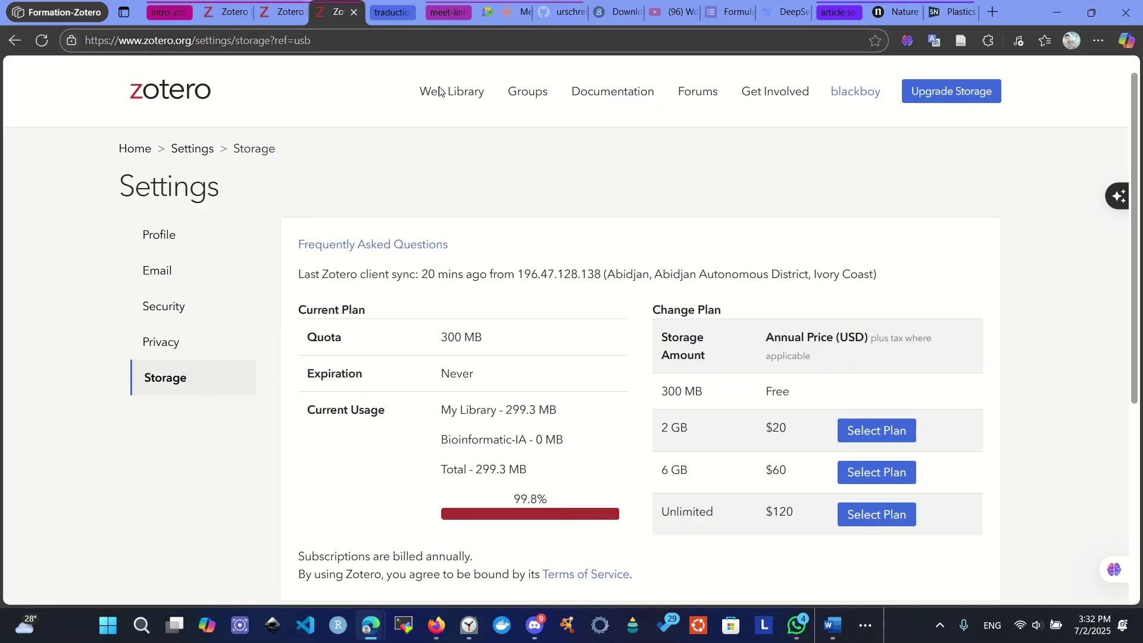
{"action": "left_click", "coordinate": [864, 96]}
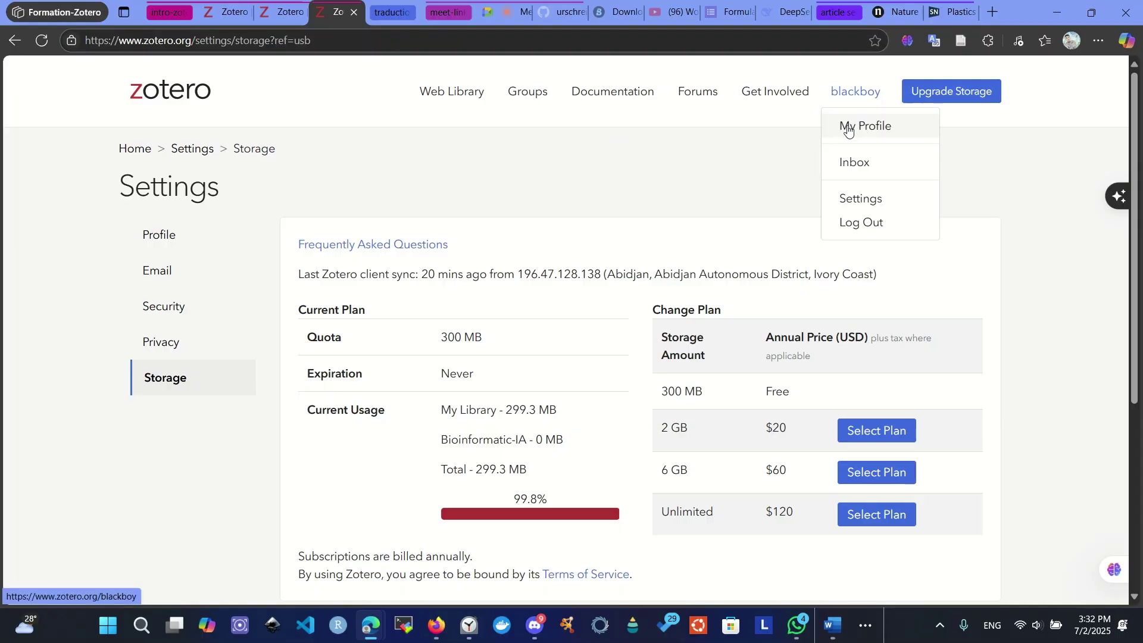
{"action": "left_click", "coordinate": [848, 129]}
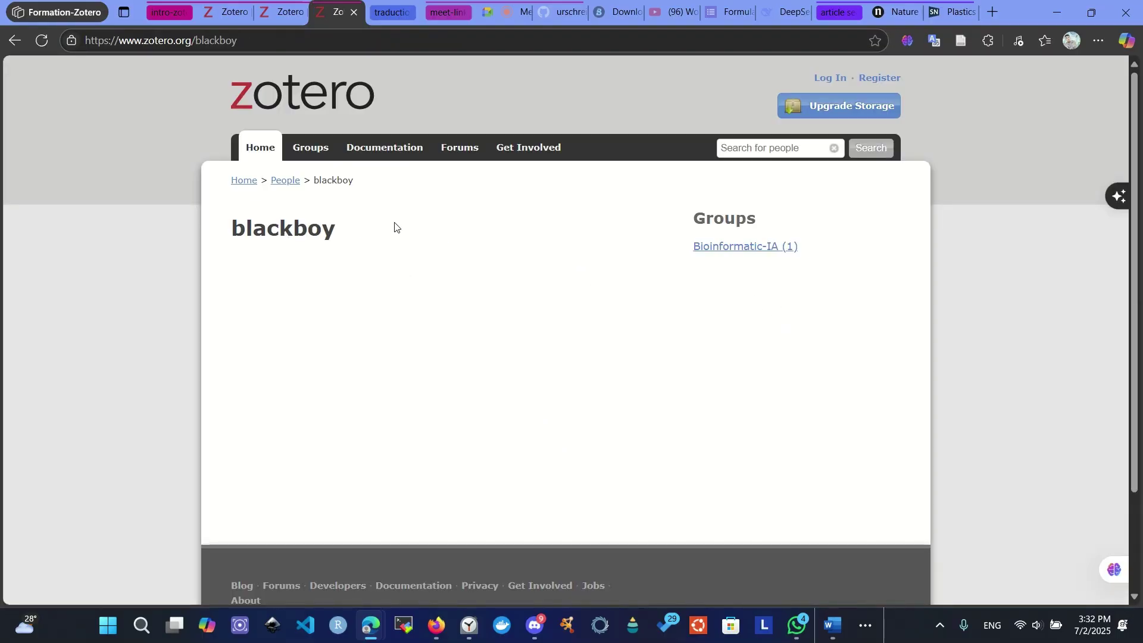
- Open Groups, choose Create a New Group, and log in to Zotero
{"action": "left_click", "coordinate": [312, 151]}
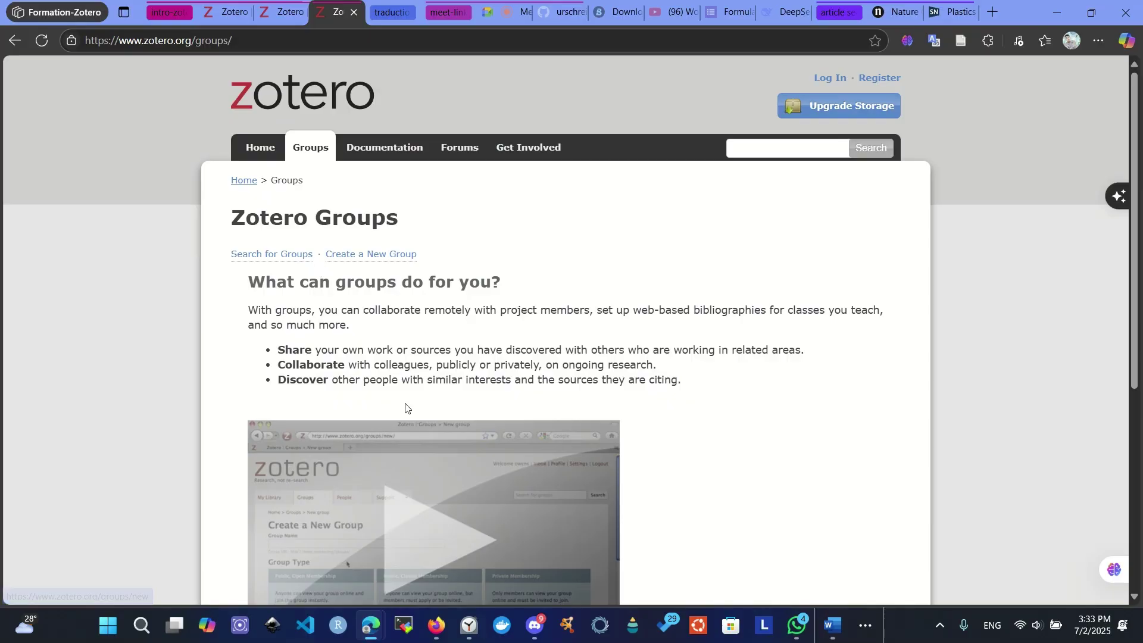
{"action": "left_click", "coordinate": [361, 262]}
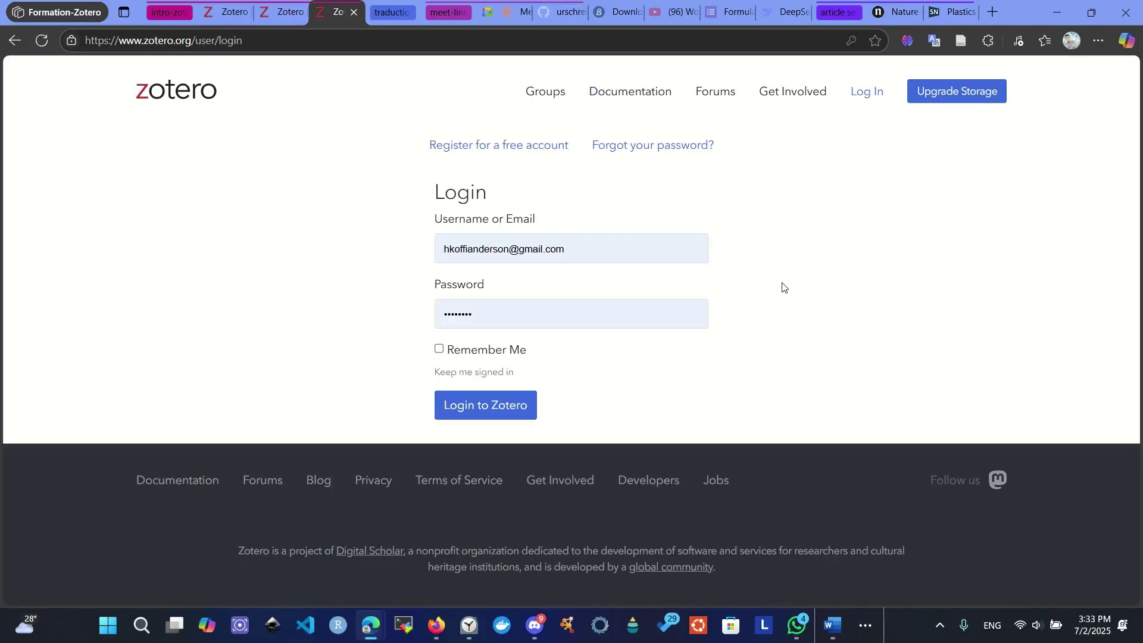
{"action": "left_click", "coordinate": [489, 415]}
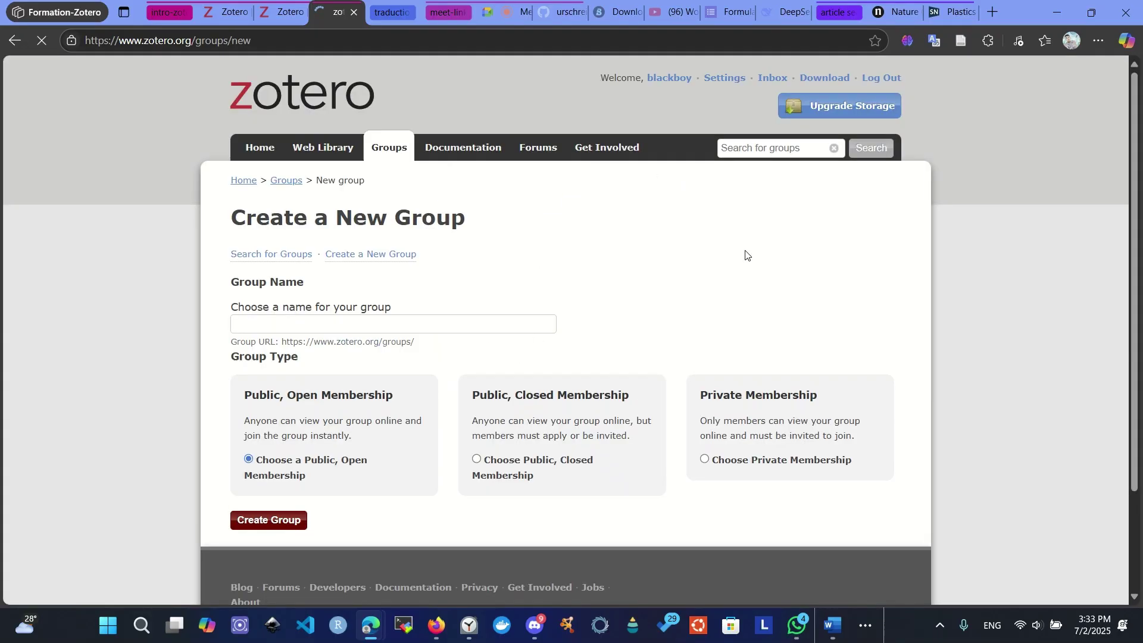
- Create the group recherche-IA-bioinformatic as Public, Closed Membership
{"action": "left_click", "coordinate": [282, 323]}
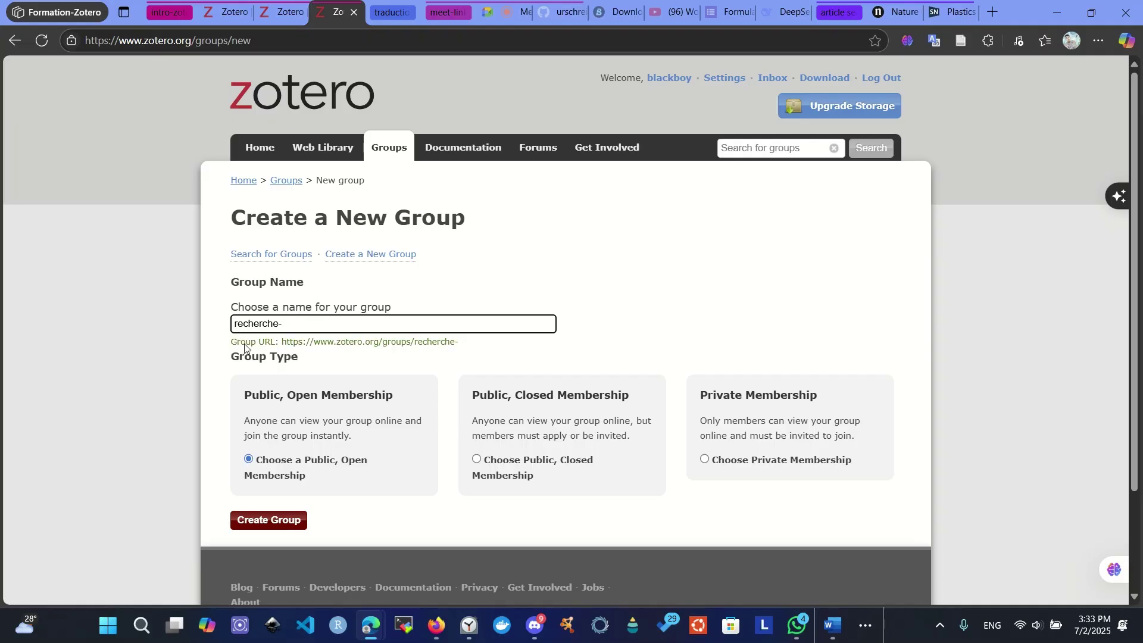
{"action": "type", "text": "-b"}
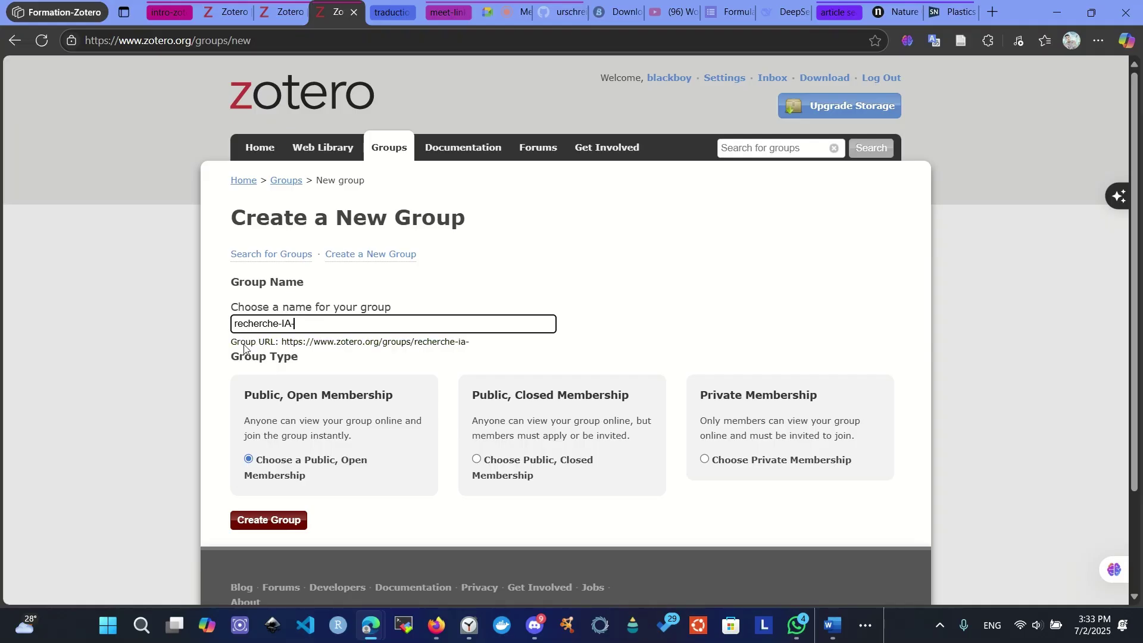
{"action": "type", "text": "ioinfora"}
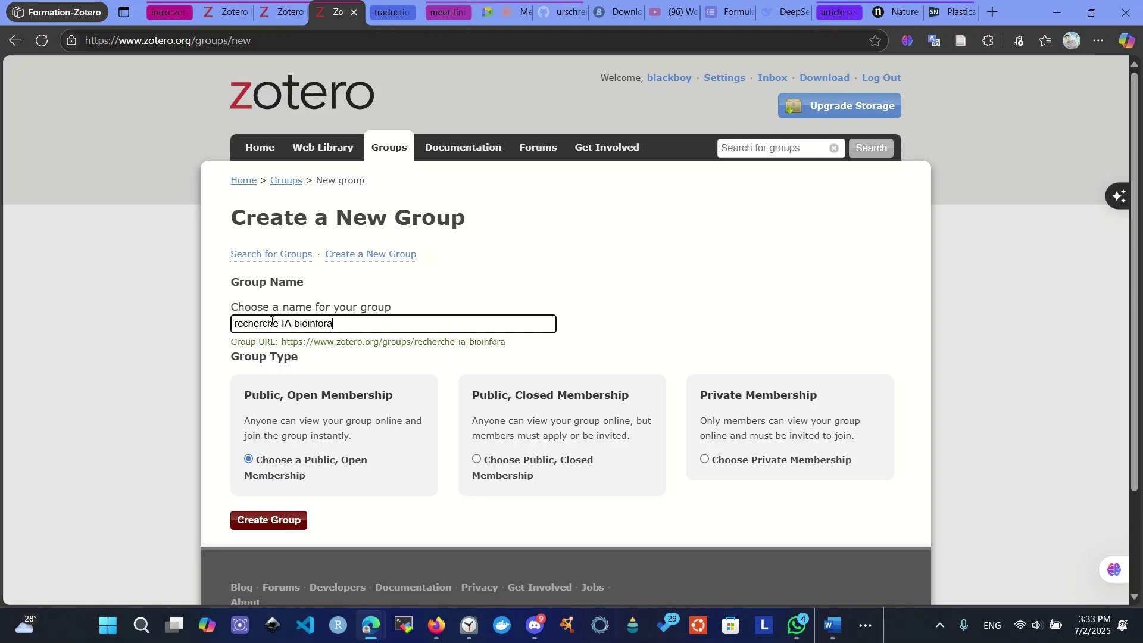
{"action": "key", "text": "BackSpace"}
{"action": "type", "text": "matic"}
{"action": "scroll", "coordinate": [275, 361], "scroll_direction": "down", "scroll_amount": 1}
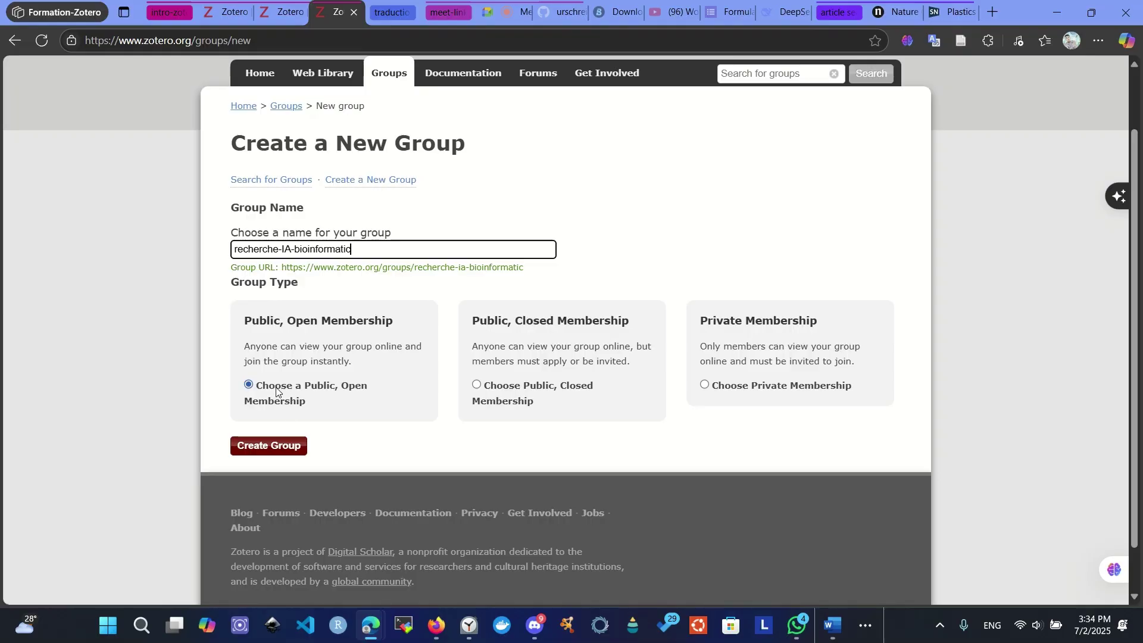
{"action": "left_click", "coordinate": [477, 384]}
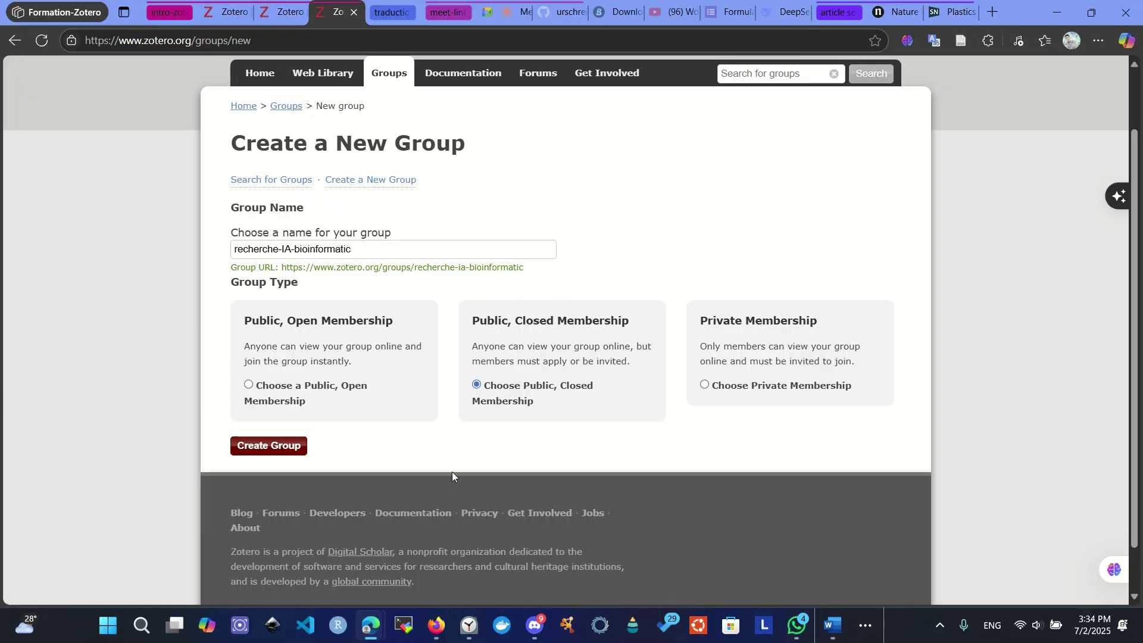
{"action": "left_click", "coordinate": [277, 448]}
- Save the group's settings: anyone can read, all group members can edit items and files
{"action": "scroll", "coordinate": [364, 364], "scroll_direction": "down", "scroll_amount": 5}
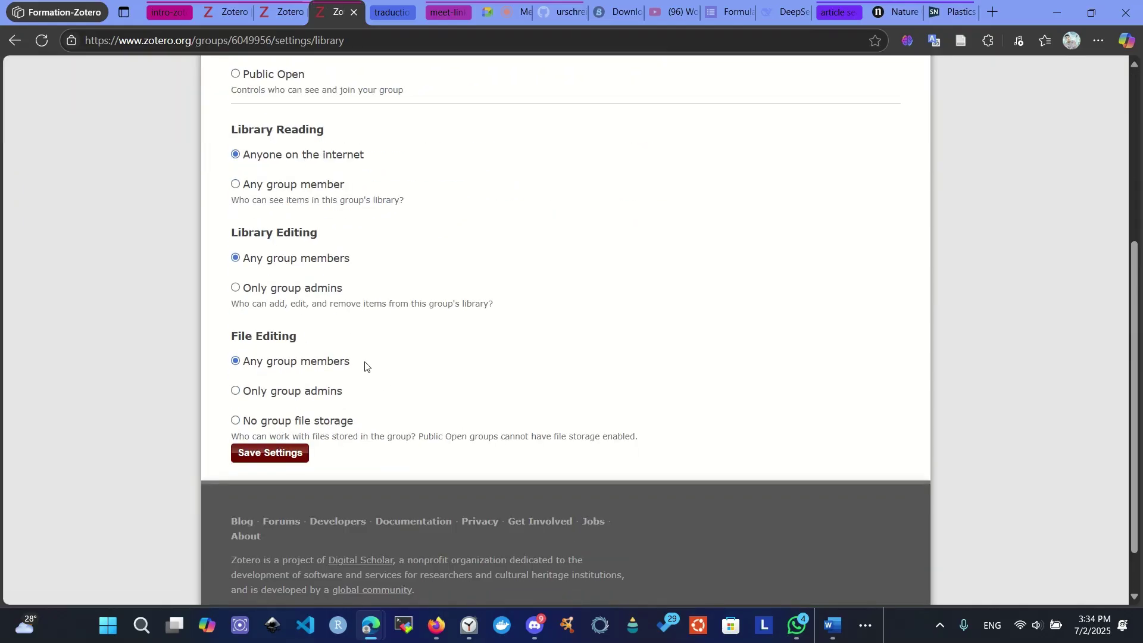
{"action": "scroll", "coordinate": [316, 410], "scroll_direction": "up", "scroll_amount": 4}
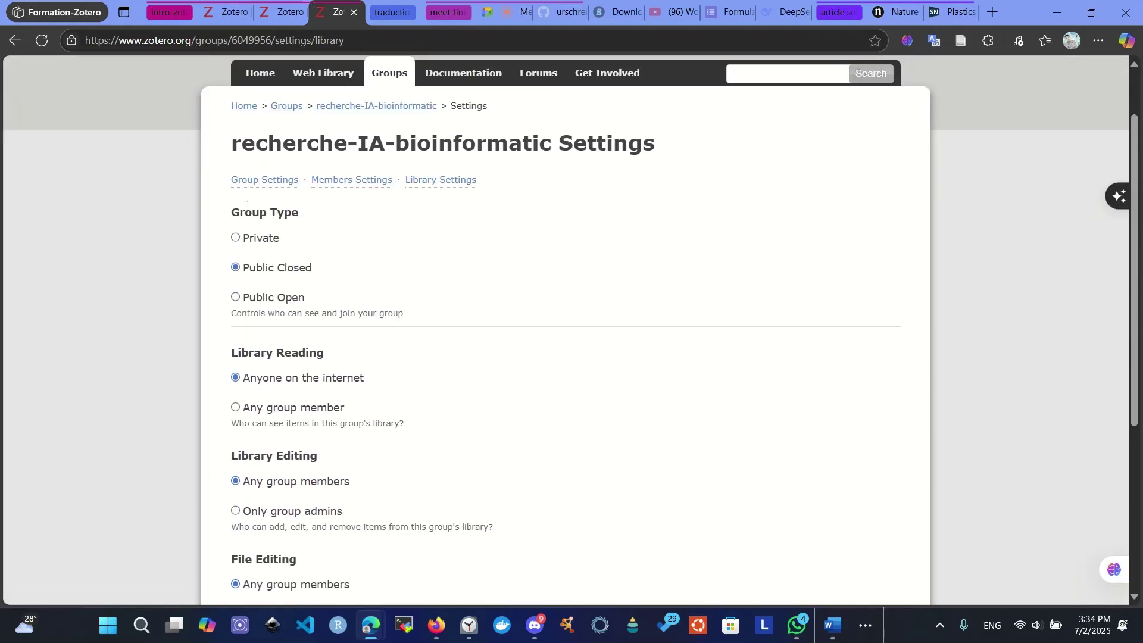
{"action": "scroll", "coordinate": [138, 490], "scroll_direction": "down", "scroll_amount": 5}
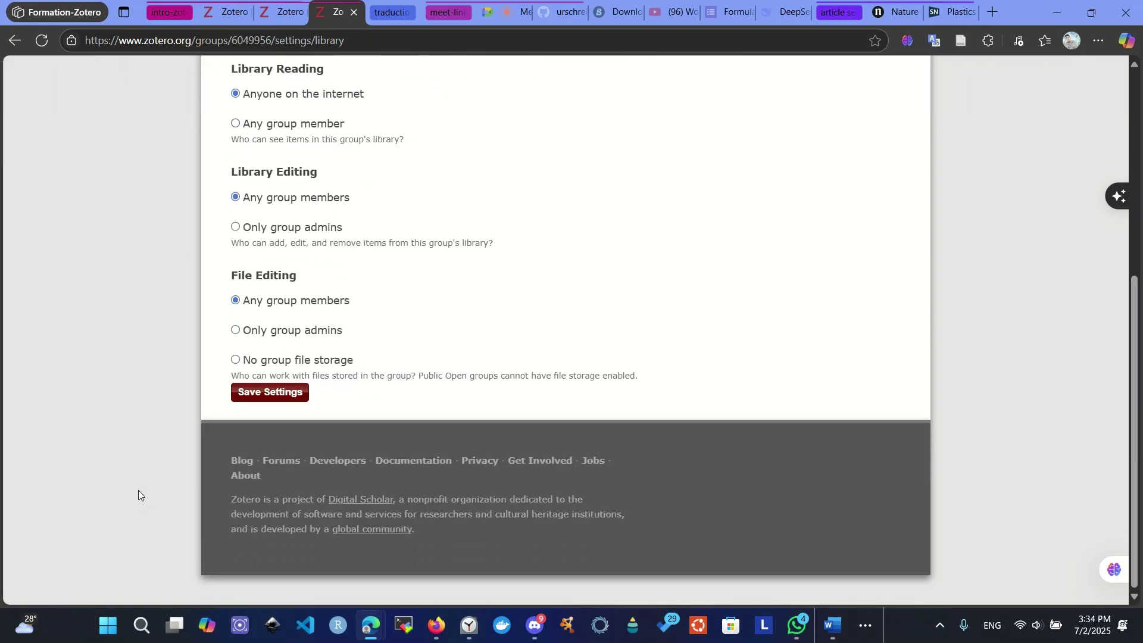
{"action": "left_click", "coordinate": [253, 404]}
{"action": "left_click", "coordinate": [290, 398]}
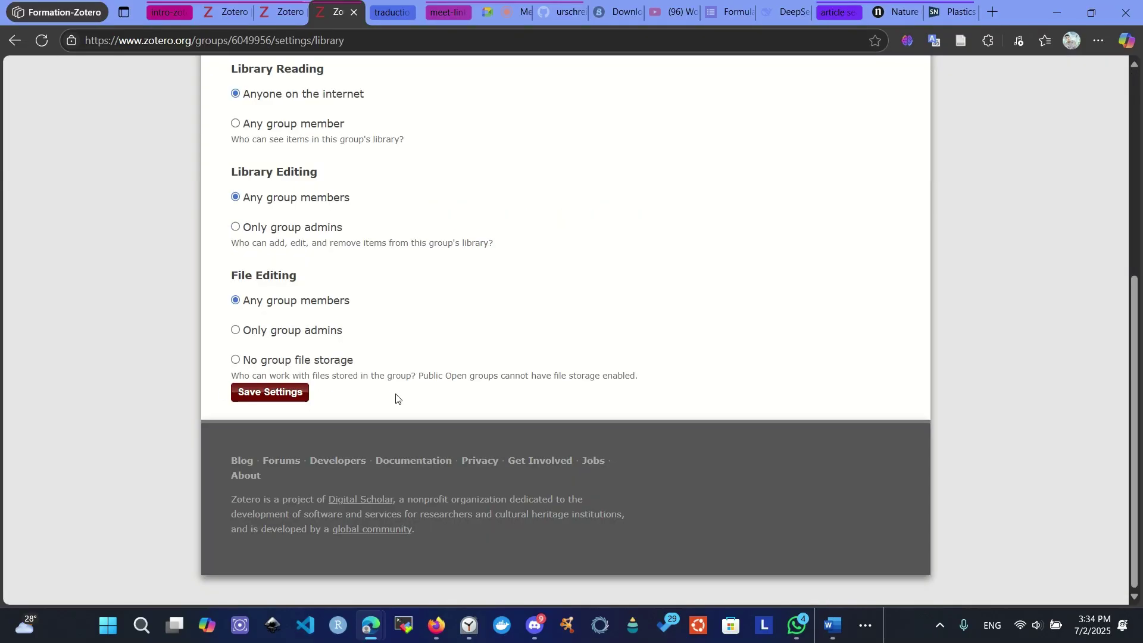
{"action": "scroll", "coordinate": [357, 369], "scroll_direction": "up", "scroll_amount": 10}
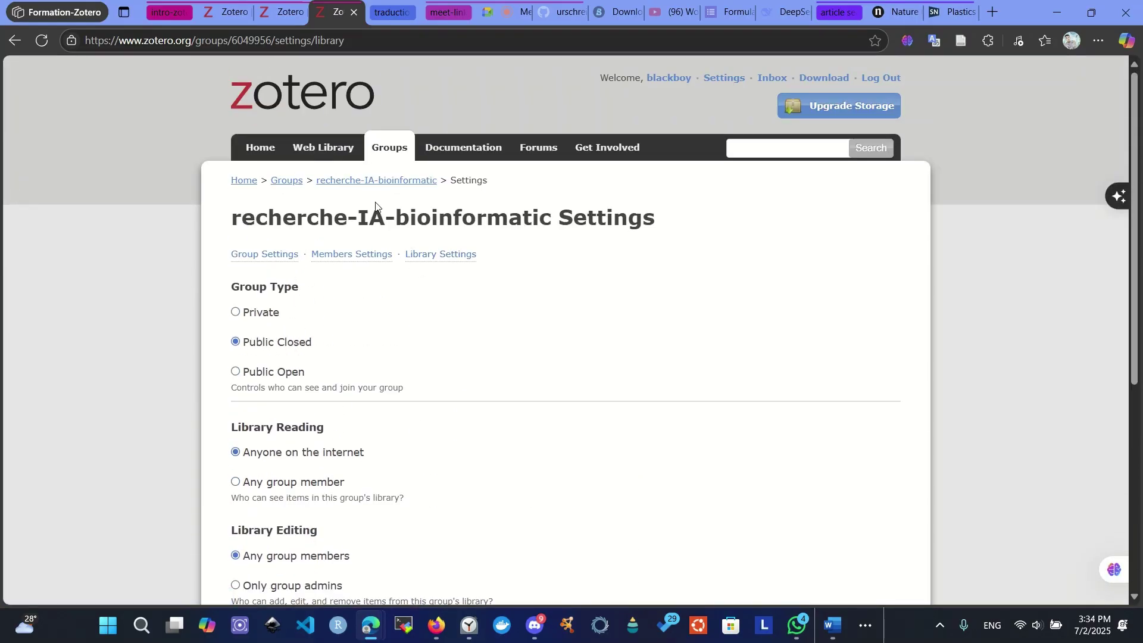
{"action": "scroll", "coordinate": [323, 384], "scroll_direction": "down", "scroll_amount": 5}
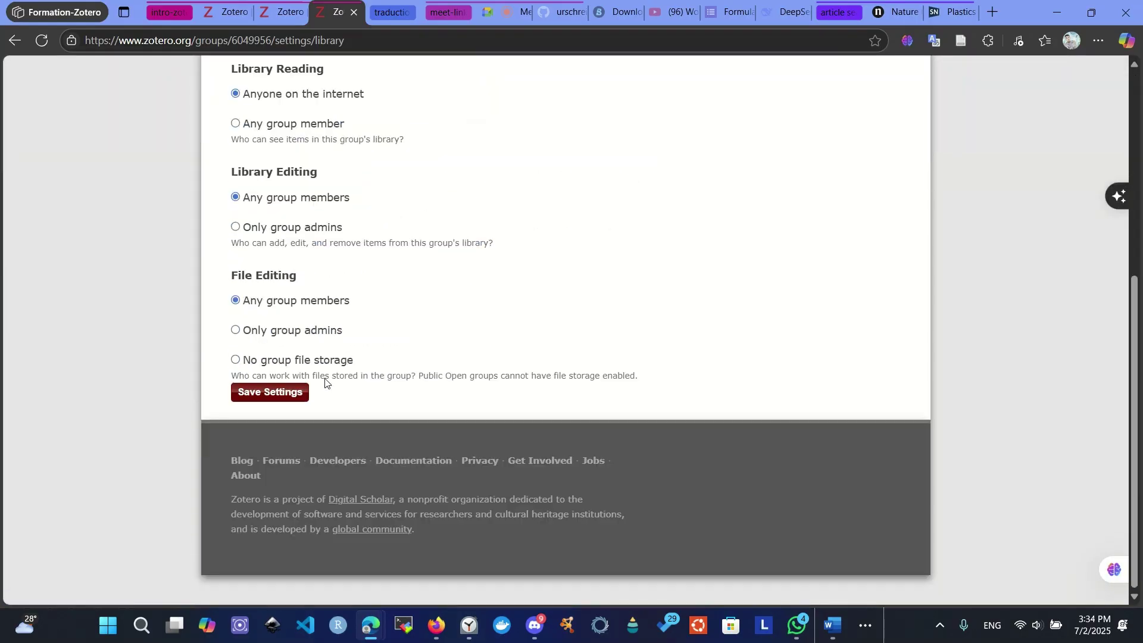
{"action": "left_click", "coordinate": [278, 393]}
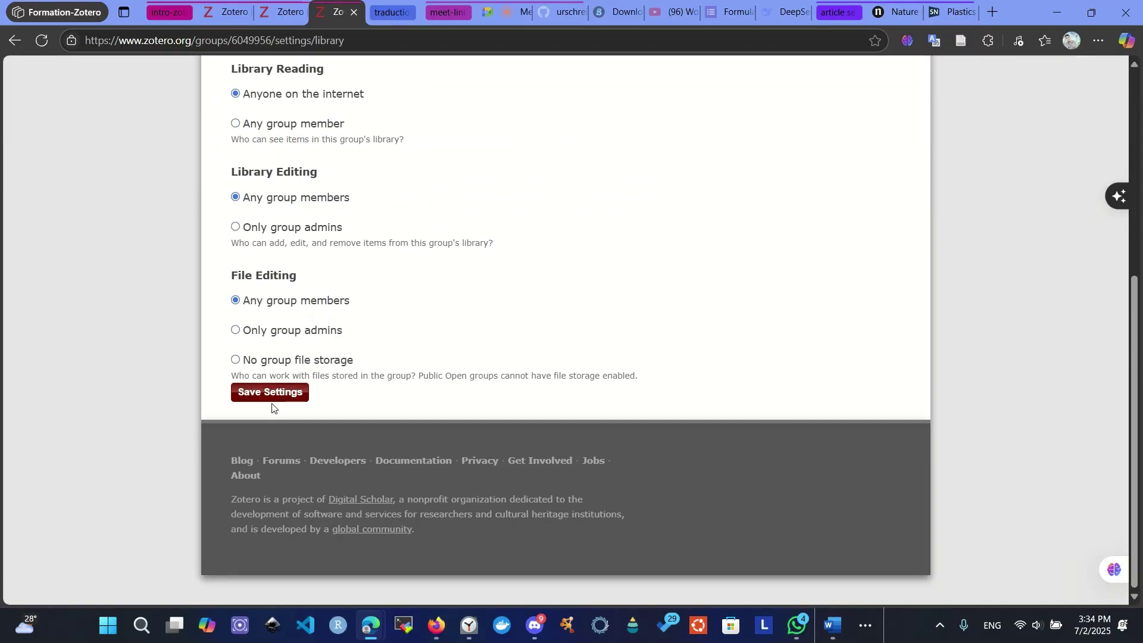
{"action": "left_click", "coordinate": [279, 394]}
{"action": "scroll", "coordinate": [422, 372], "scroll_direction": "up", "scroll_amount": 6}
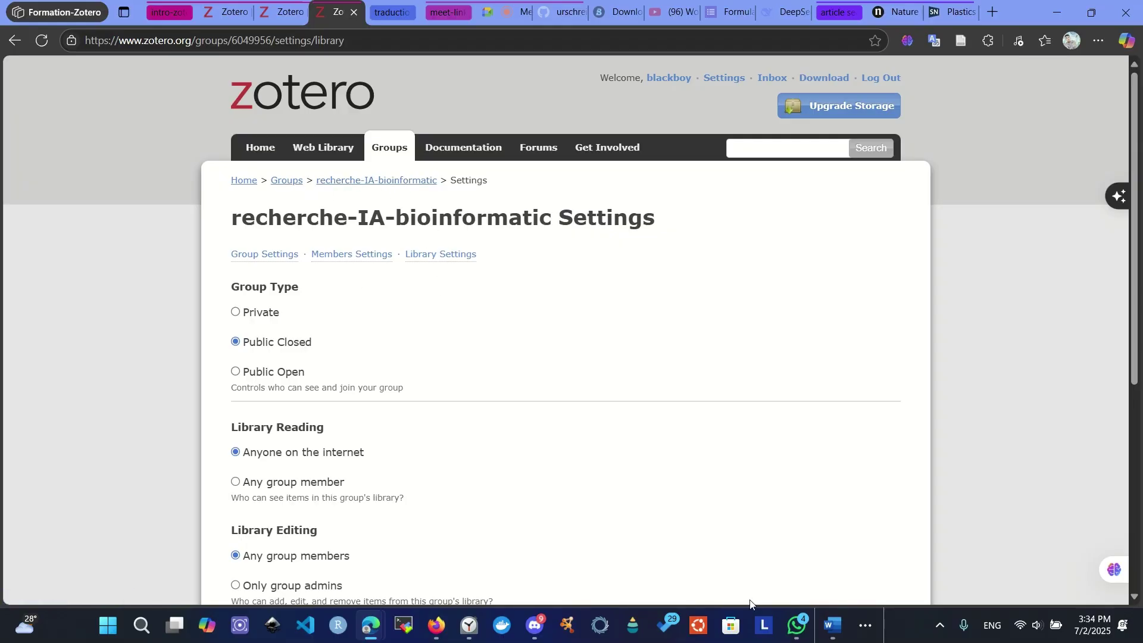
{"action": "left_click", "coordinate": [862, 622]}
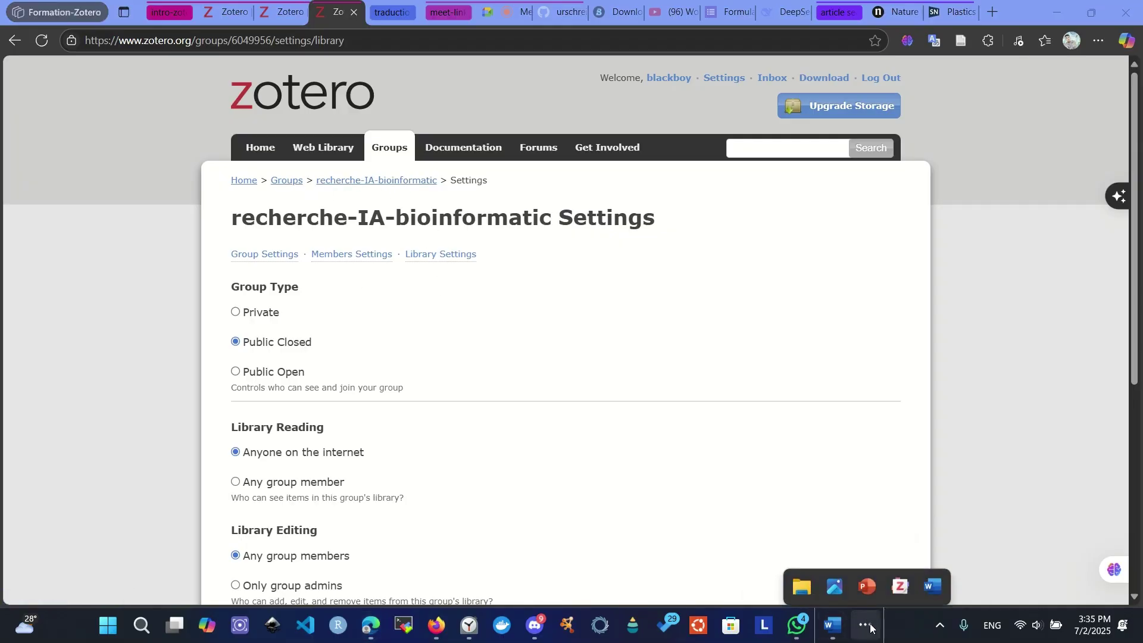
- In Zotero desktop, expand recherche-IA-bioinformatic to list Duplicate Items, Unfiled Items and Trash
{"action": "left_click", "coordinate": [899, 580]}
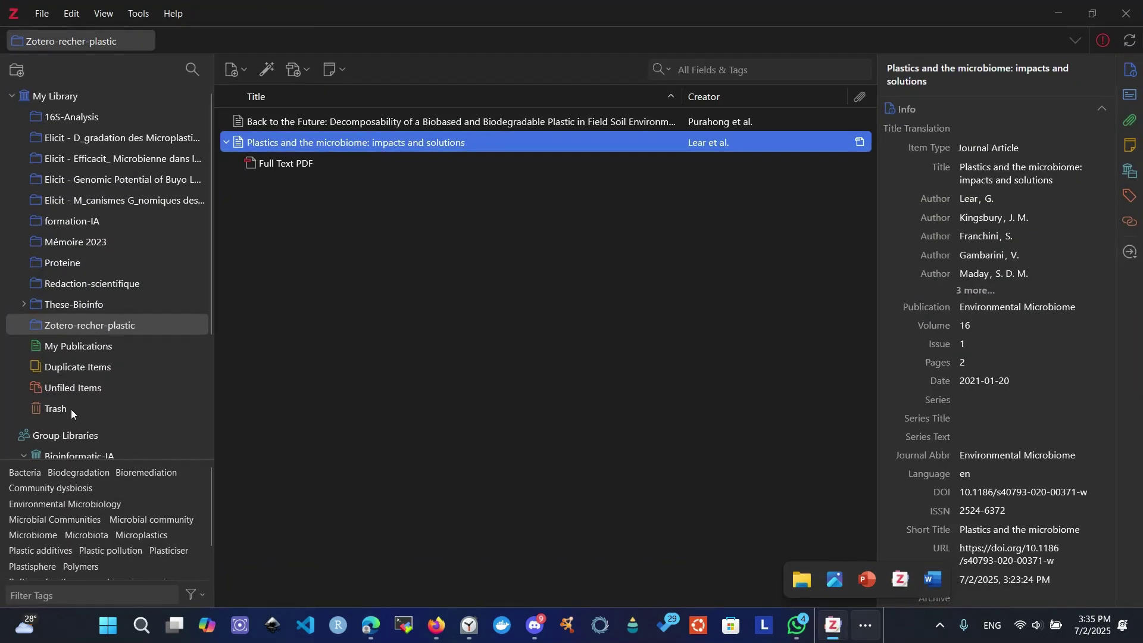
{"action": "scroll", "coordinate": [71, 409], "scroll_direction": "down", "scroll_amount": 5}
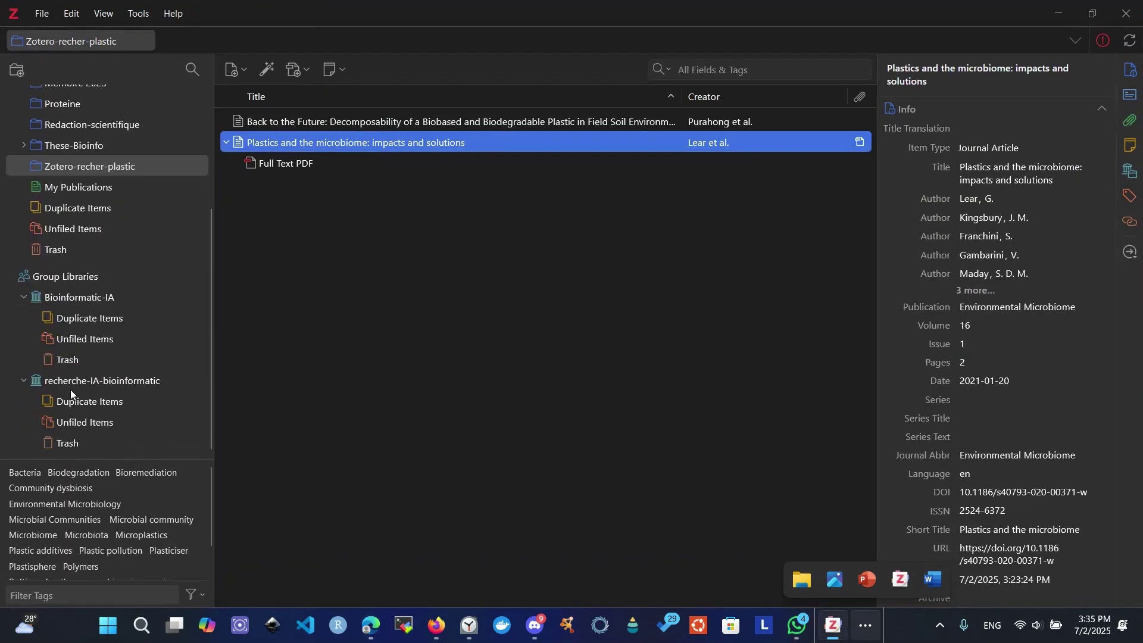
{"action": "left_click", "coordinate": [24, 383]}
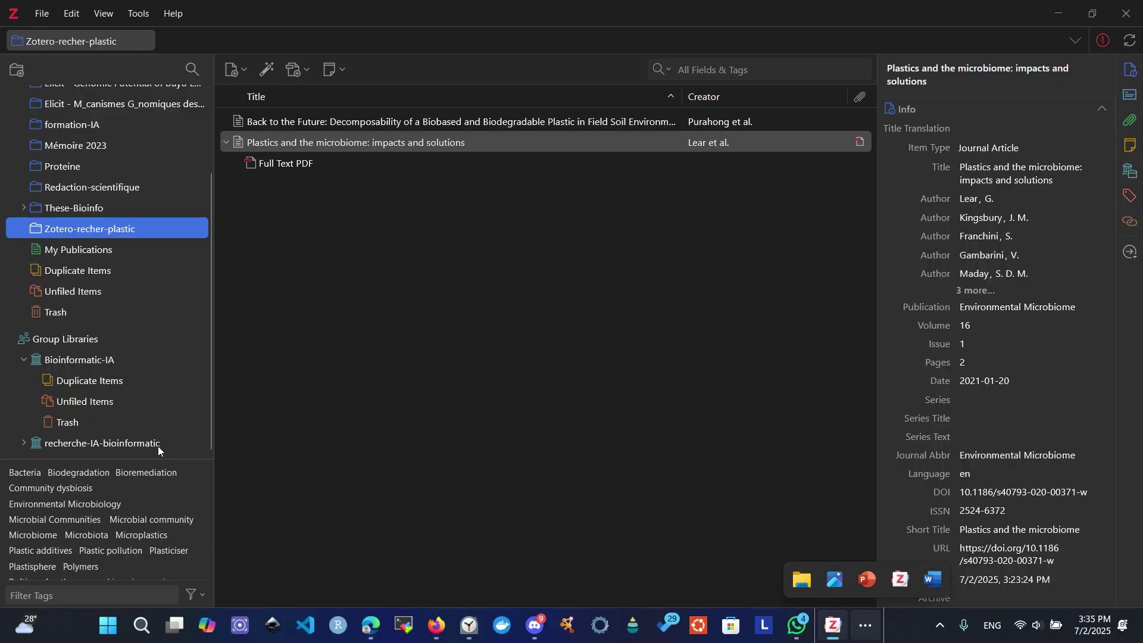
{"action": "left_click", "coordinate": [77, 444]}
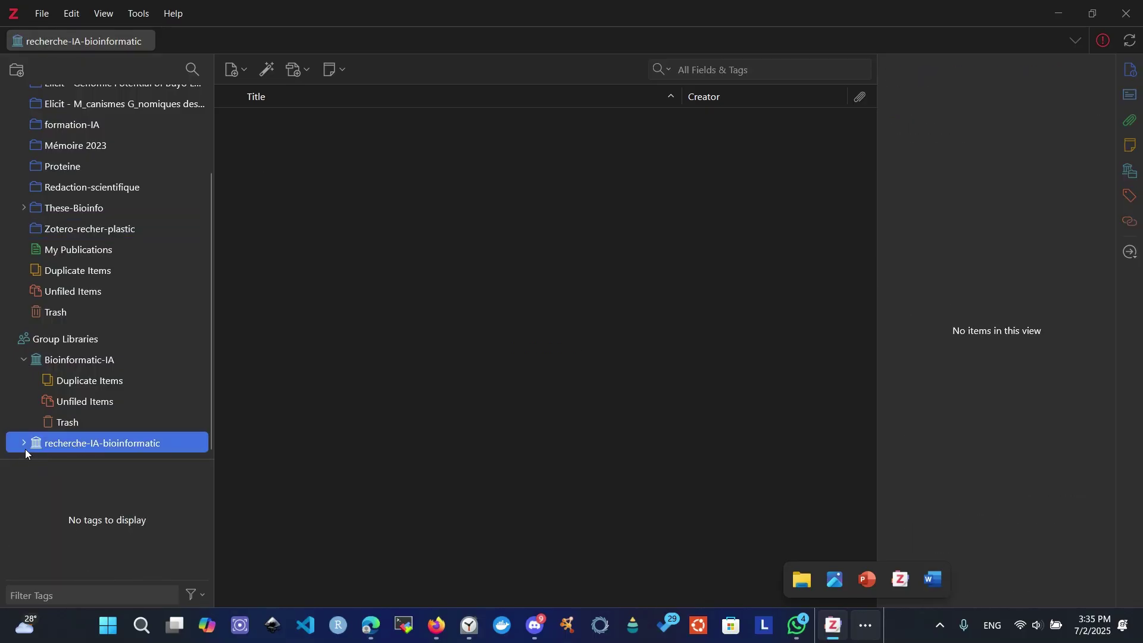
{"action": "scroll", "coordinate": [119, 402], "scroll_direction": "down", "scroll_amount": 1}
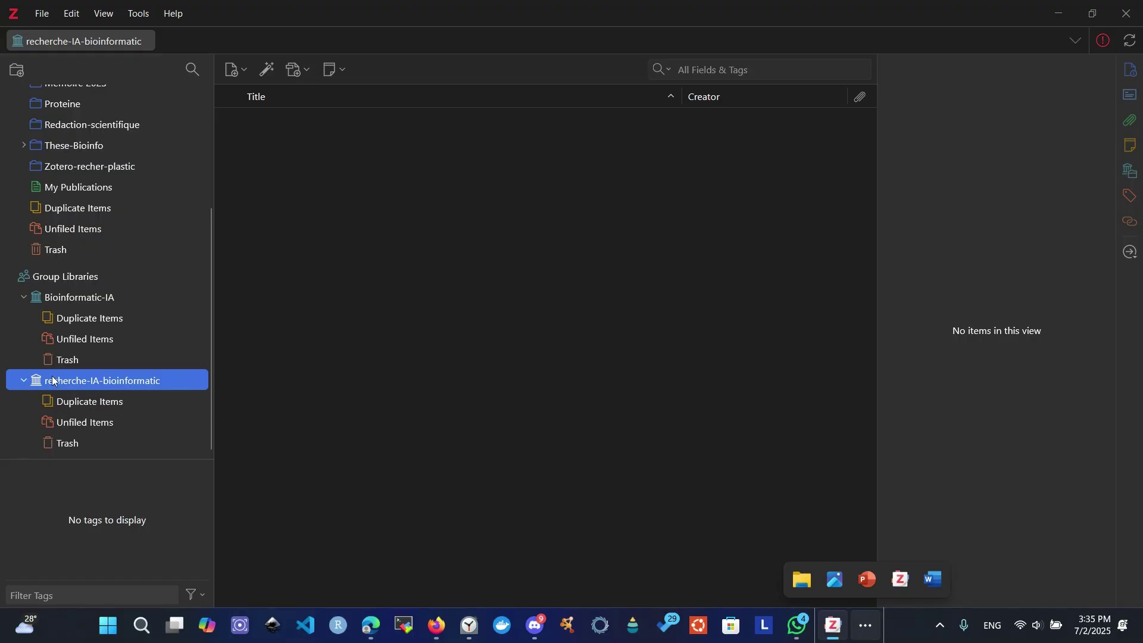
- Show zotero.org Storage settings, highlighting the 300 MB quota with 299.3 MB used
{"action": "left_click", "coordinate": [1048, 5]}
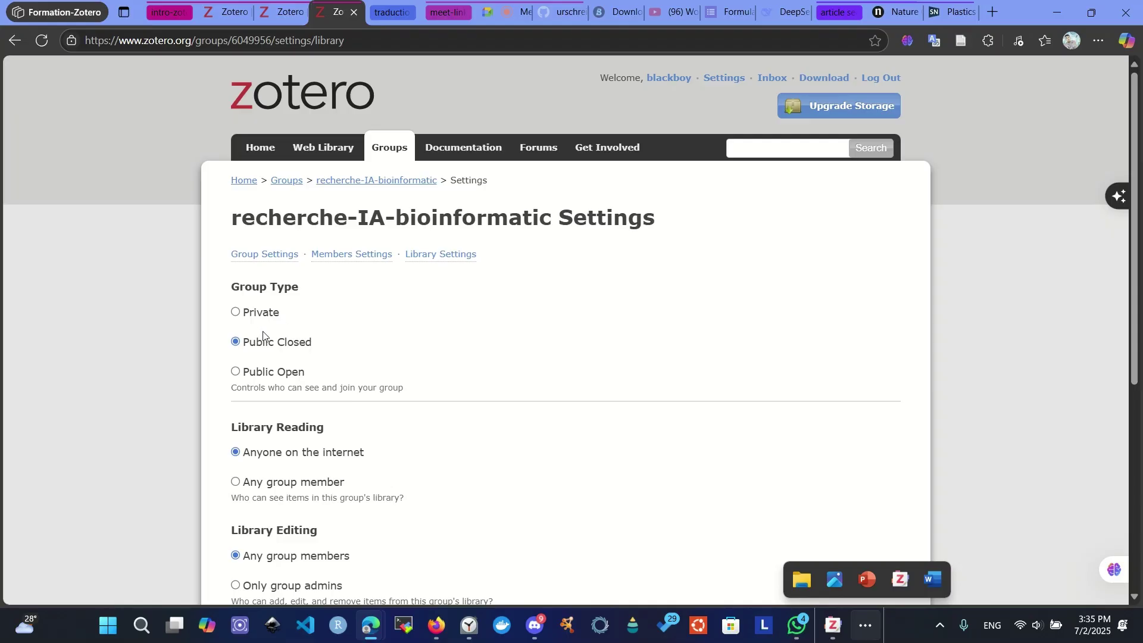
{"action": "scroll", "coordinate": [296, 332], "scroll_direction": "down", "scroll_amount": 5}
{"action": "scroll", "coordinate": [318, 332], "scroll_direction": "up", "scroll_amount": 5}
{"action": "left_click", "coordinate": [284, 9]}
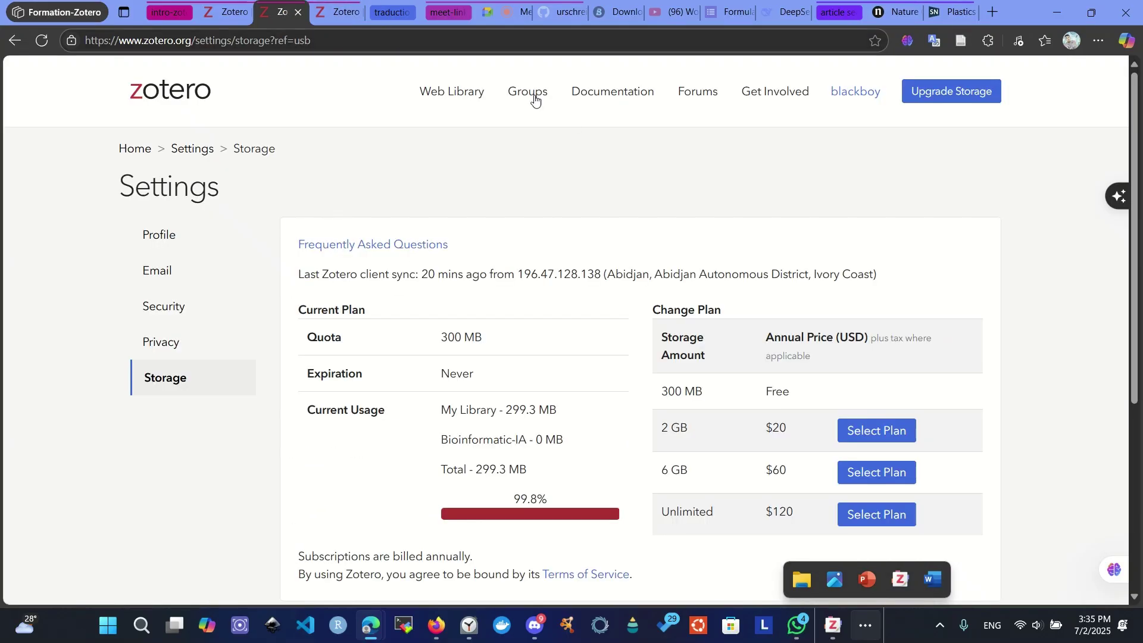
{"action": "scroll", "coordinate": [447, 307], "scroll_direction": "down", "scroll_amount": 2}
{"action": "scroll", "coordinate": [440, 297], "scroll_direction": "down", "scroll_amount": 3}
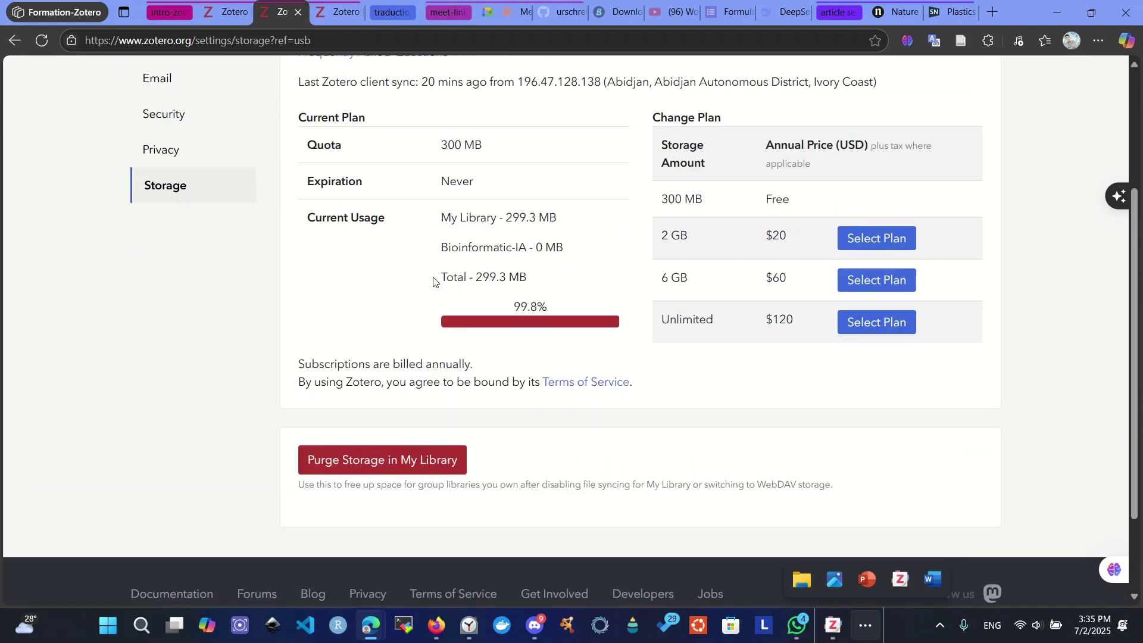
{"action": "scroll", "coordinate": [387, 274], "scroll_direction": "up", "scroll_amount": 4}
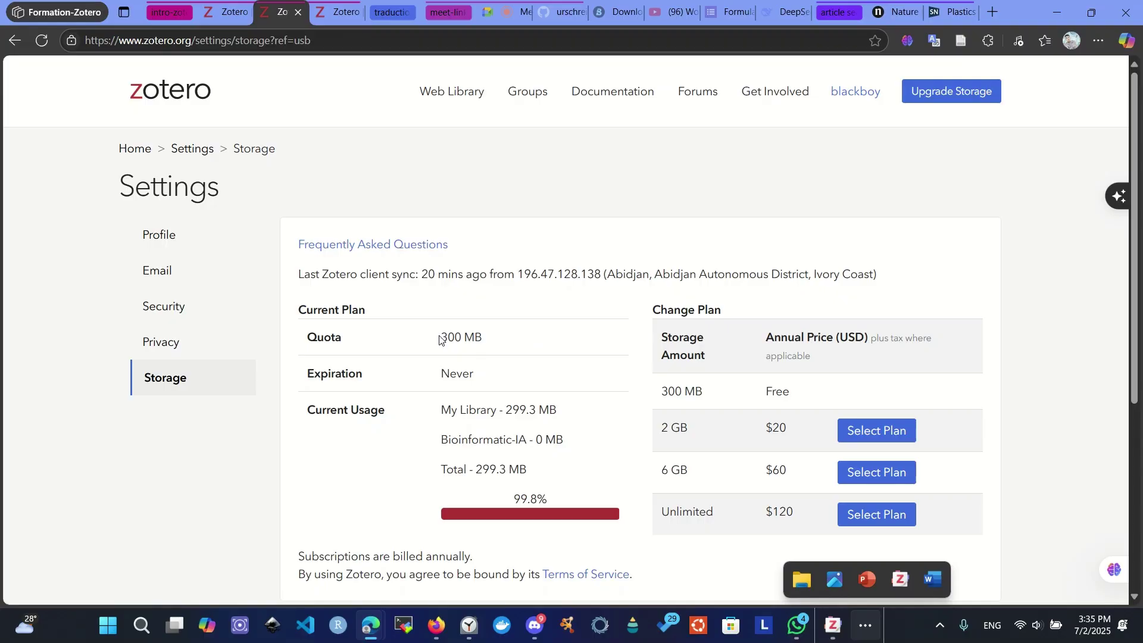
{"action": "left_click_drag", "start_coordinate": [441, 337], "coordinate": [492, 349]}
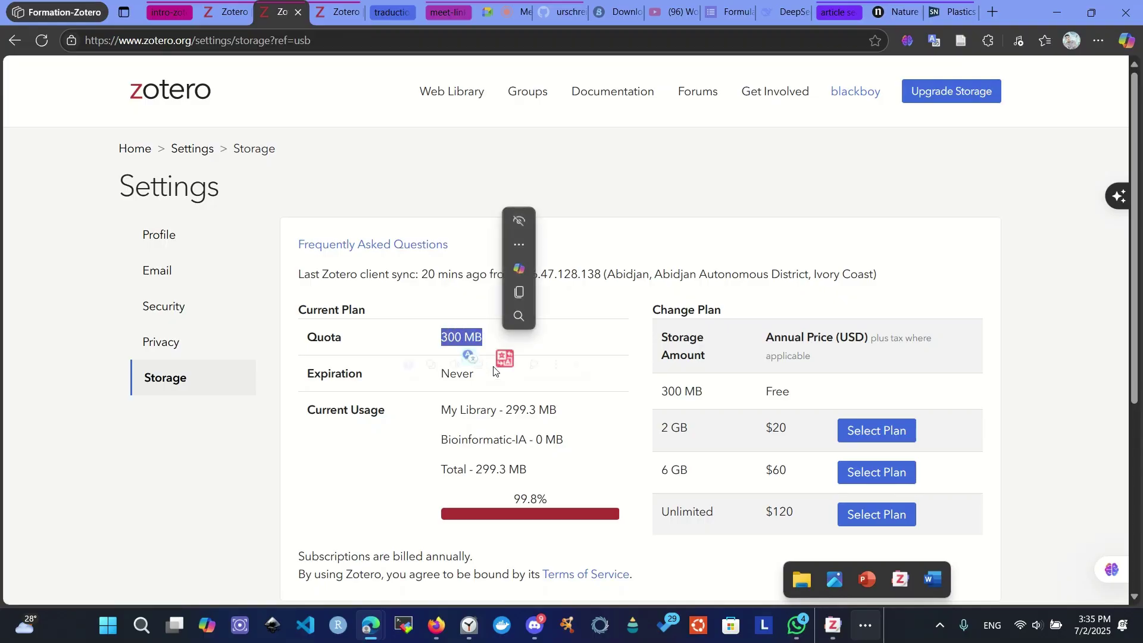
{"action": "scroll", "coordinate": [421, 356], "scroll_direction": "down", "scroll_amount": 2}
{"action": "left_click", "coordinate": [392, 328]}
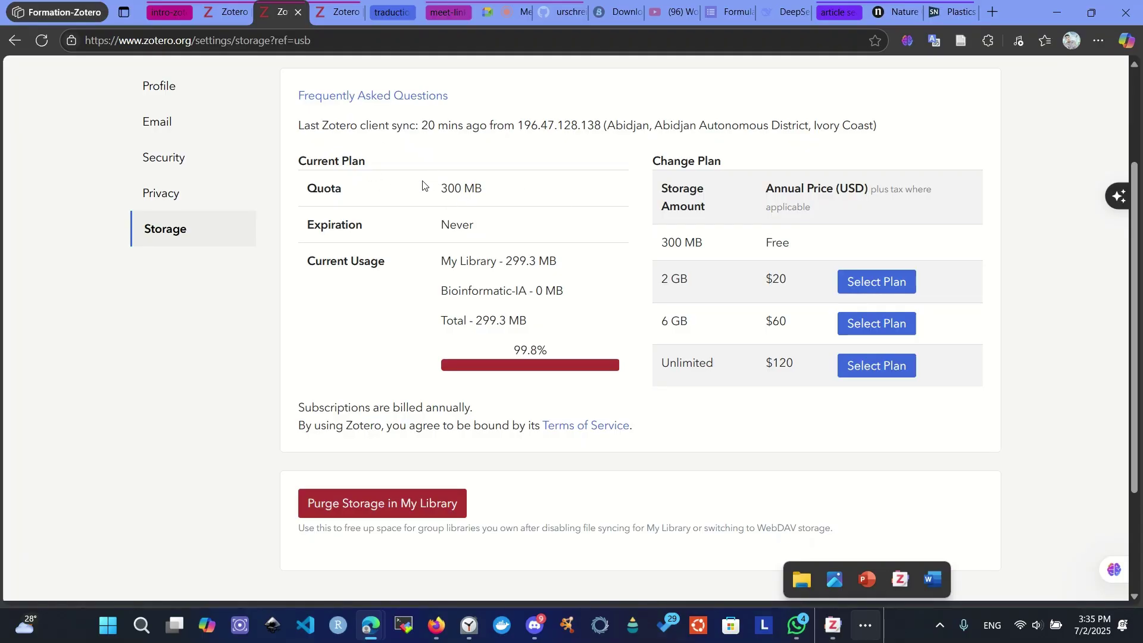
{"action": "scroll", "coordinate": [610, 380], "scroll_direction": "up", "scroll_amount": 1}
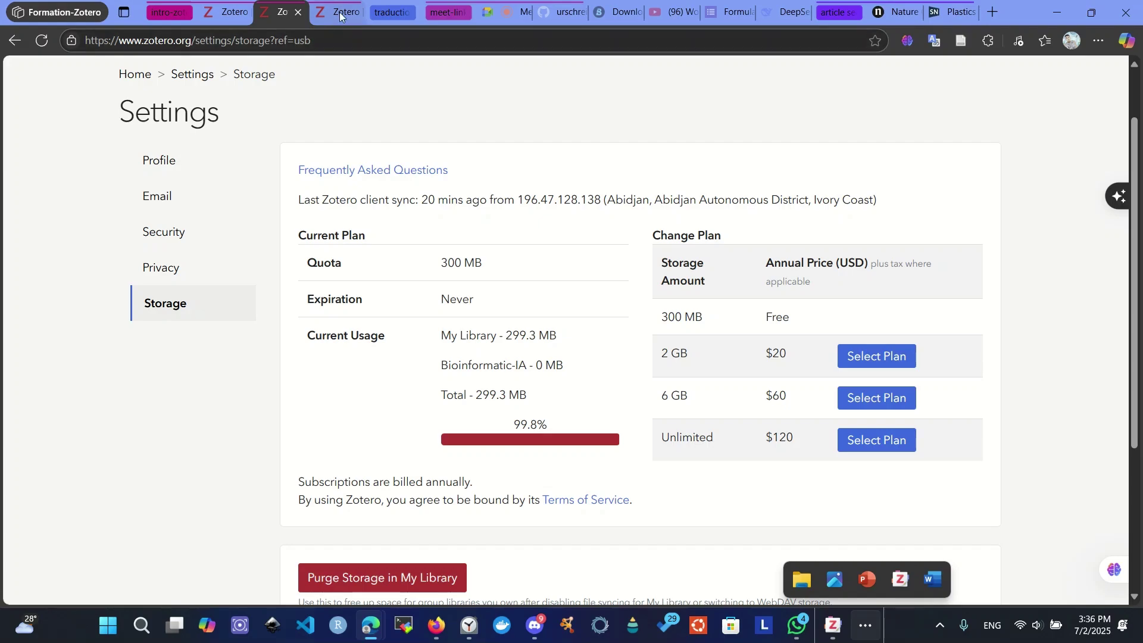
{"action": "mouse_move", "coordinate": [402, 19]}
{"action": "left_click", "coordinate": [829, 629]}
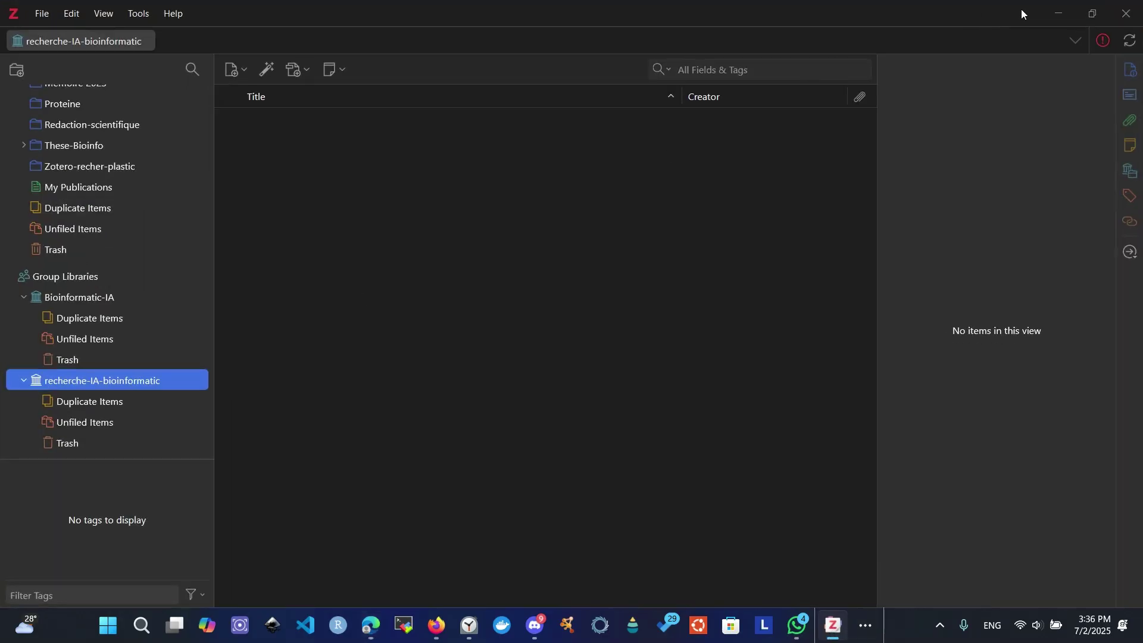
{"action": "left_click", "coordinate": [1047, 10]}
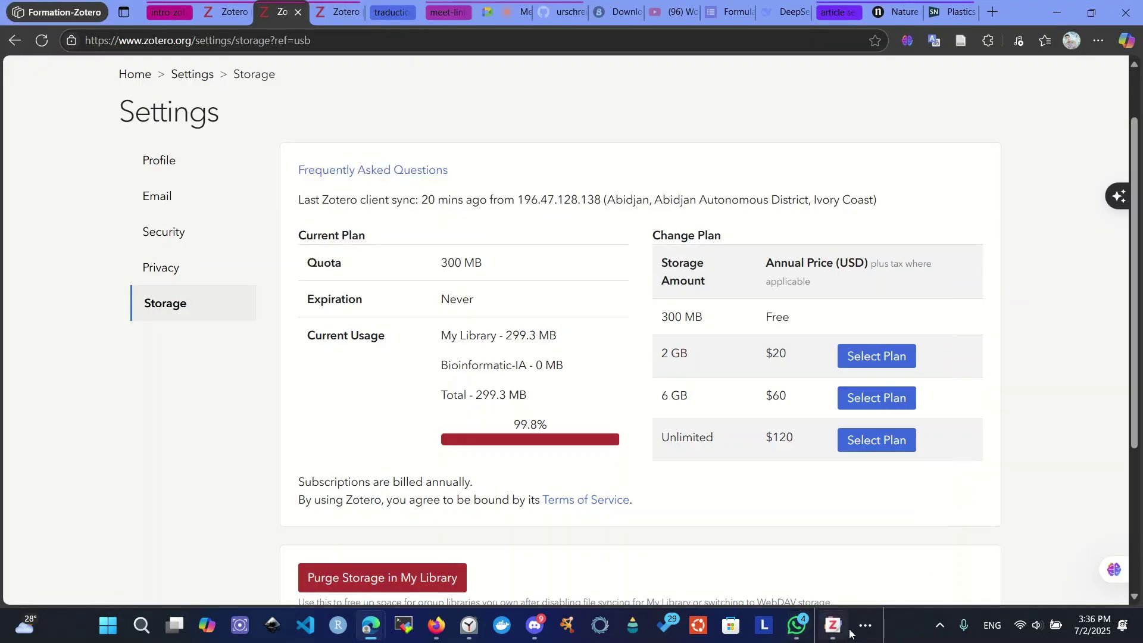
{"action": "left_click", "coordinate": [866, 626]}
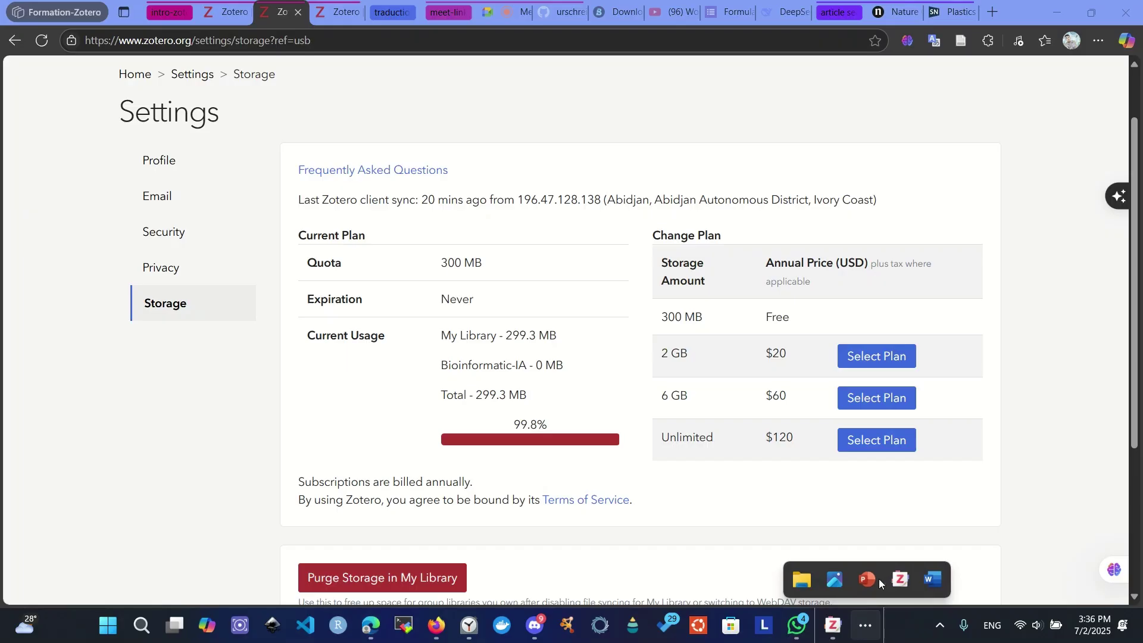
{"action": "left_click", "coordinate": [869, 579]}
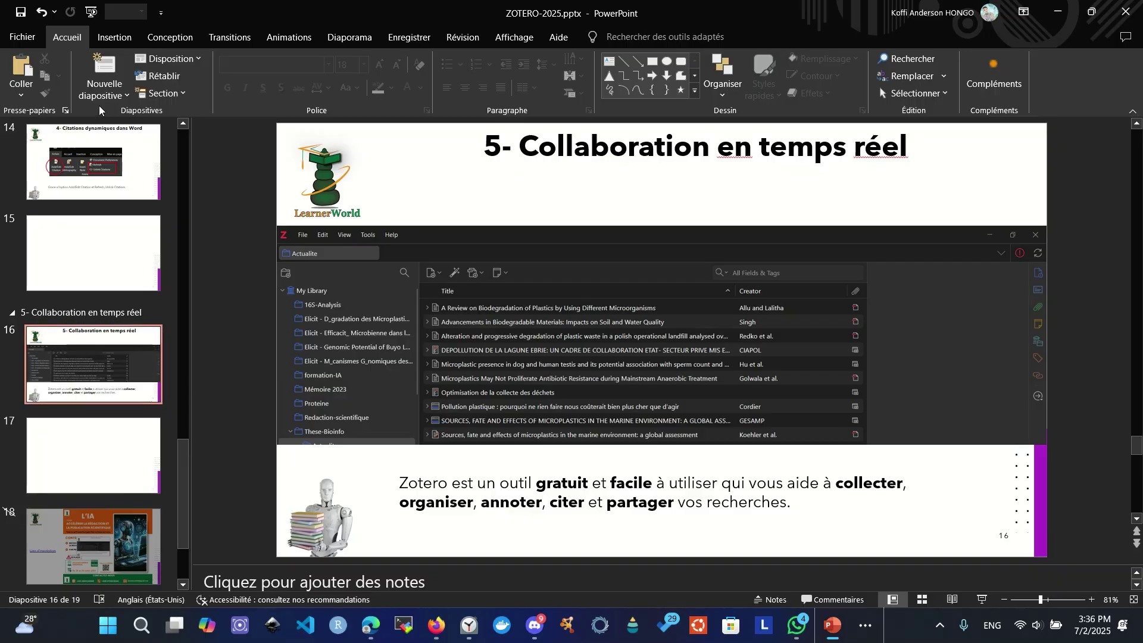
{"action": "left_click", "coordinate": [982, 599]}
{"action": "key", "text": "Right"}
{"action": "key", "text": "Right"}
{"action": "key", "text": "Right"}
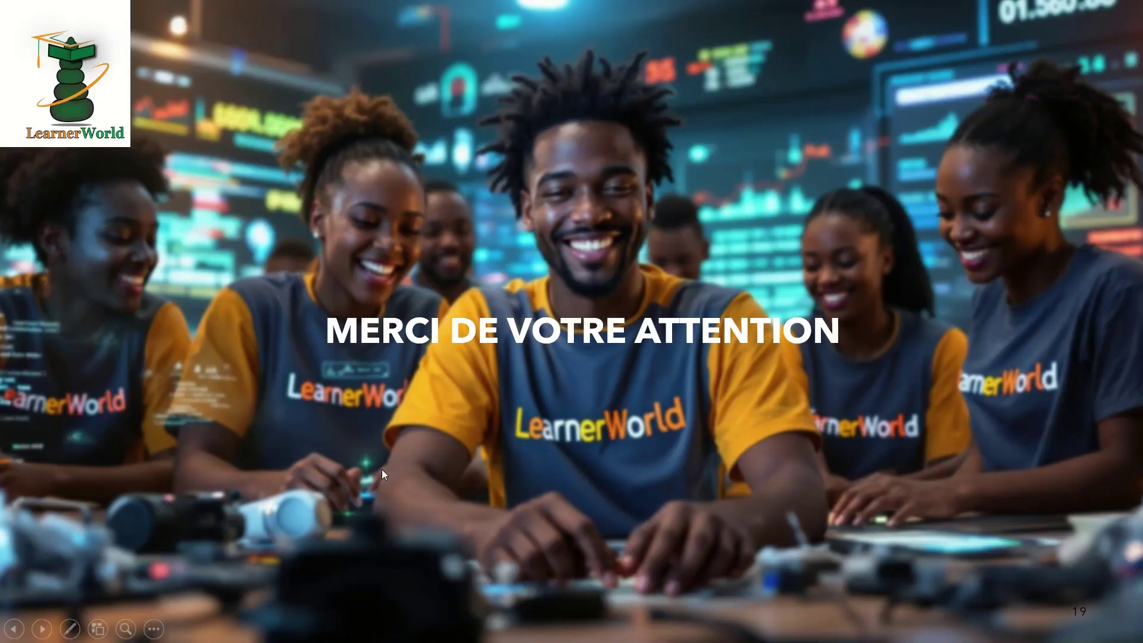
{"action": "key", "text": "Escape"}
{"action": "scroll", "coordinate": [66, 340], "scroll_direction": "up", "scroll_amount": 10}
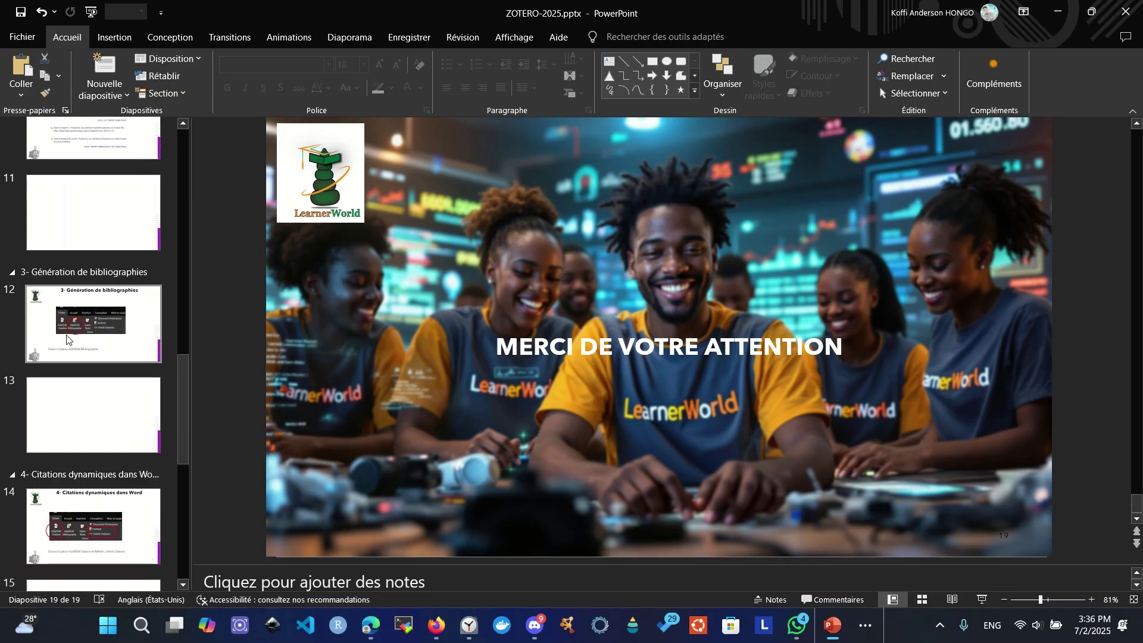
{"action": "scroll", "coordinate": [104, 257], "scroll_direction": "up", "scroll_amount": 10}
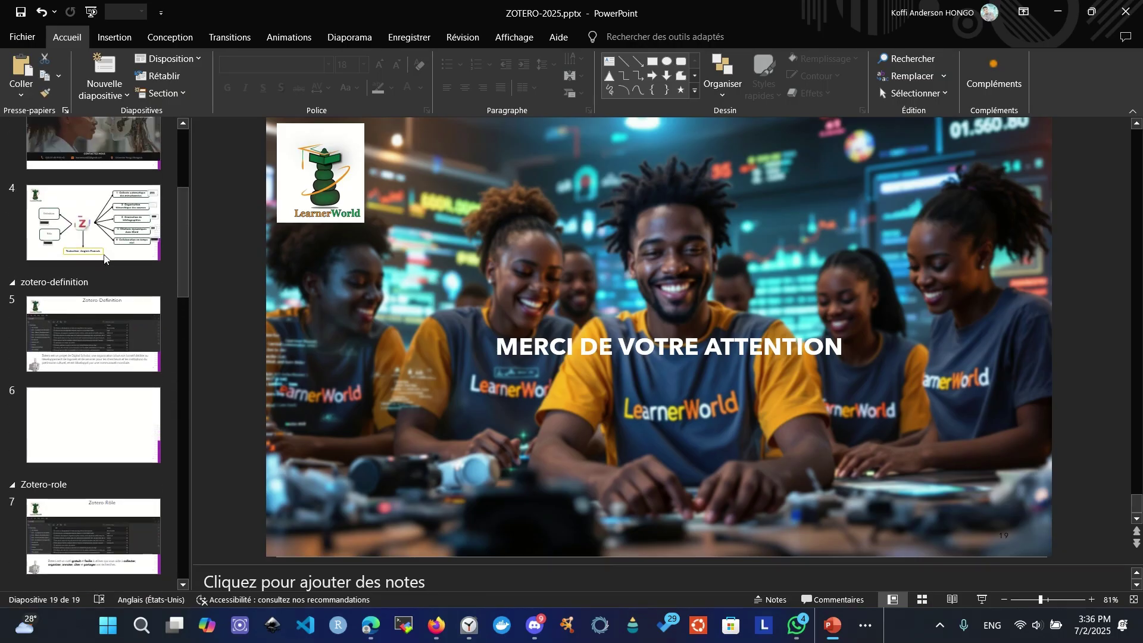
{"action": "scroll", "coordinate": [104, 257], "scroll_direction": "up", "scroll_amount": 3}
{"action": "left_click", "coordinate": [95, 387]}
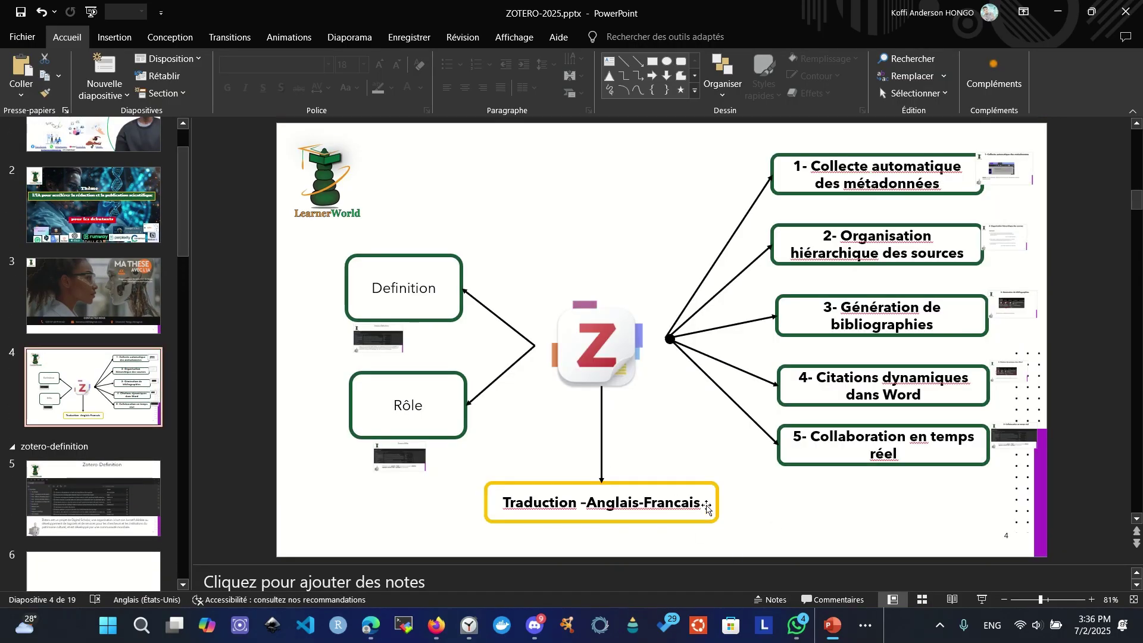
{"action": "left_click", "coordinate": [707, 508]}
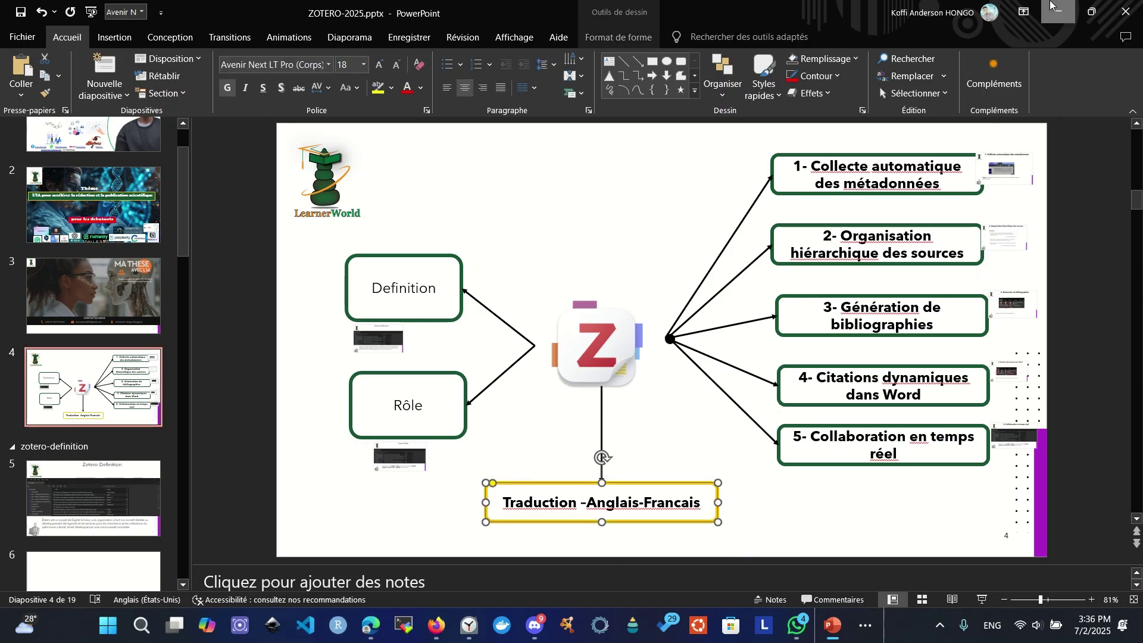
{"action": "left_click", "coordinate": [1056, 11]}
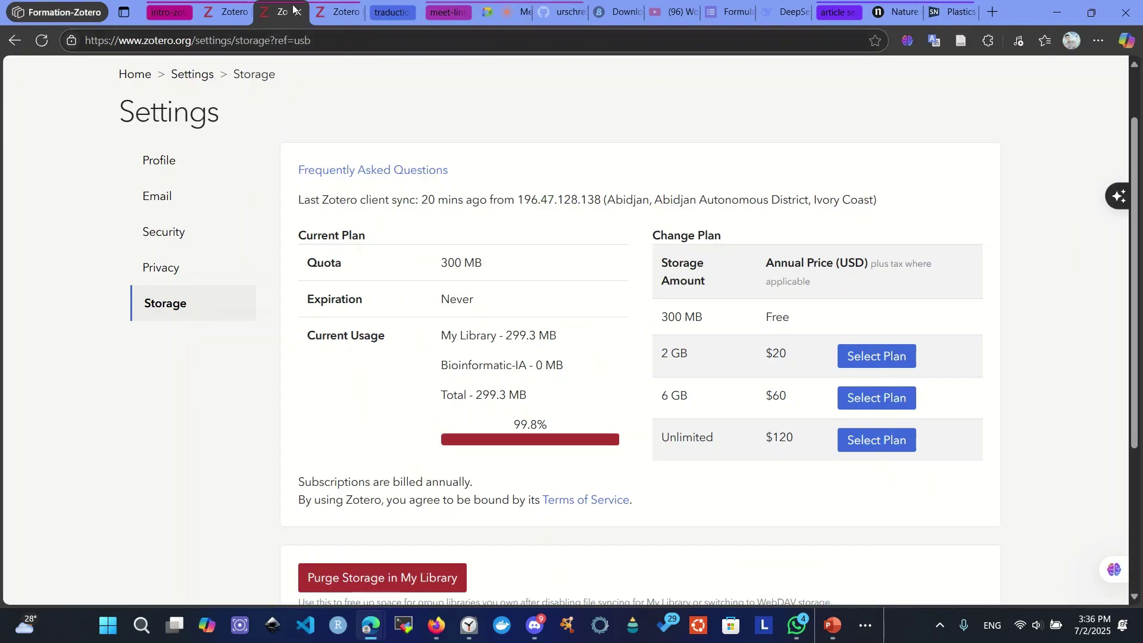
- Open the zotero-pdf-translate v2.2.14 GitHub release from the traduction tab group and copy its URL
{"action": "mouse_move", "coordinate": [892, 8]}
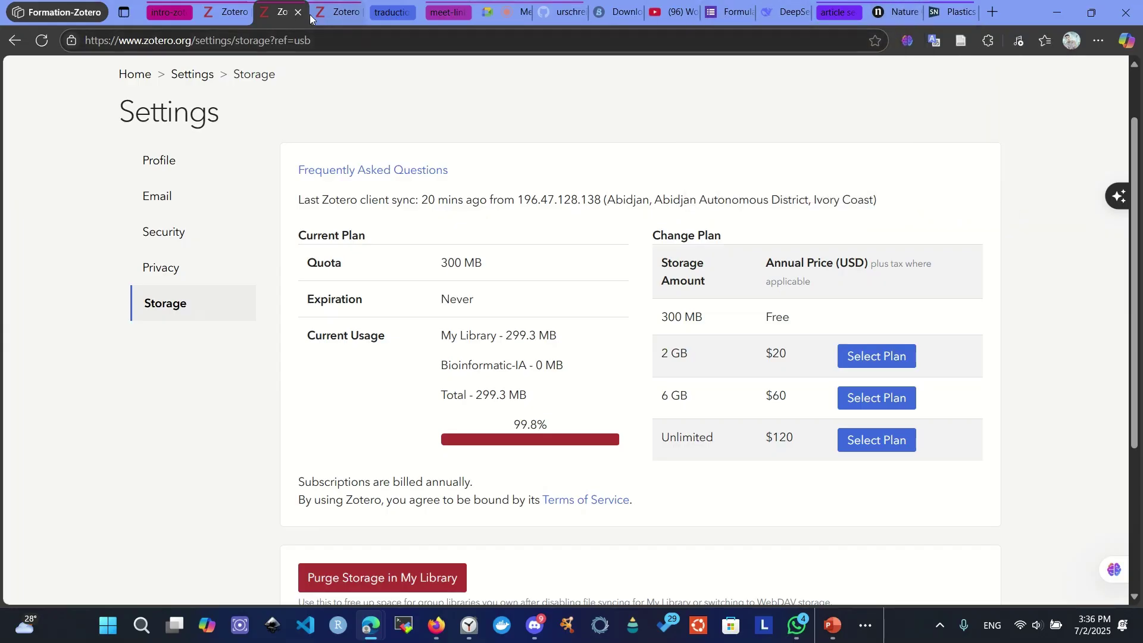
{"action": "left_click", "coordinate": [174, 15]}
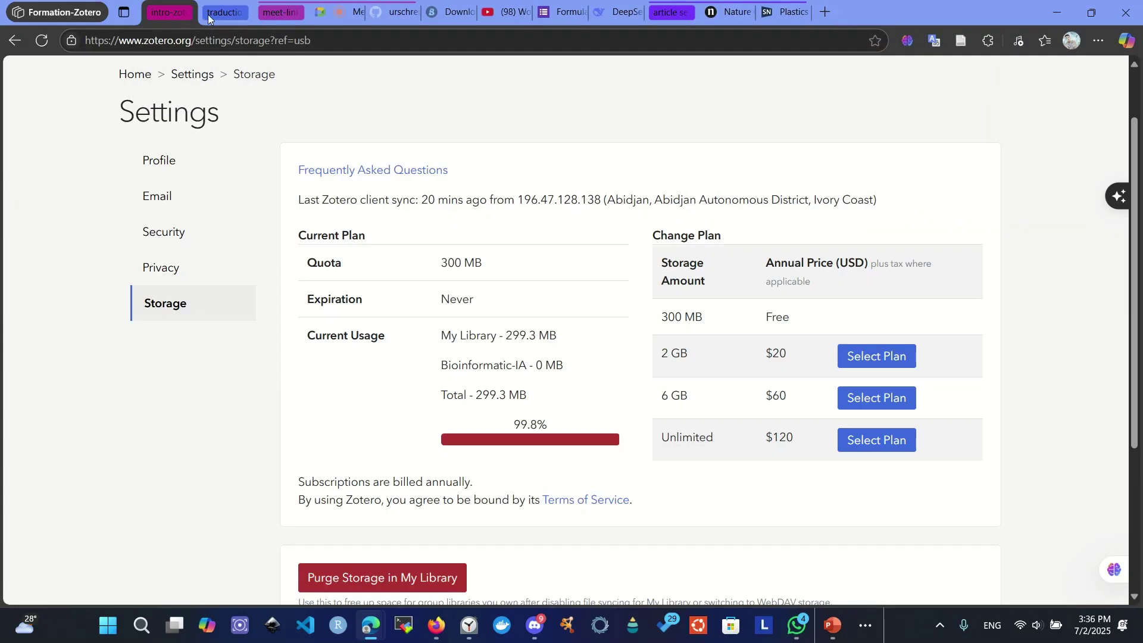
{"action": "left_click", "coordinate": [223, 13]}
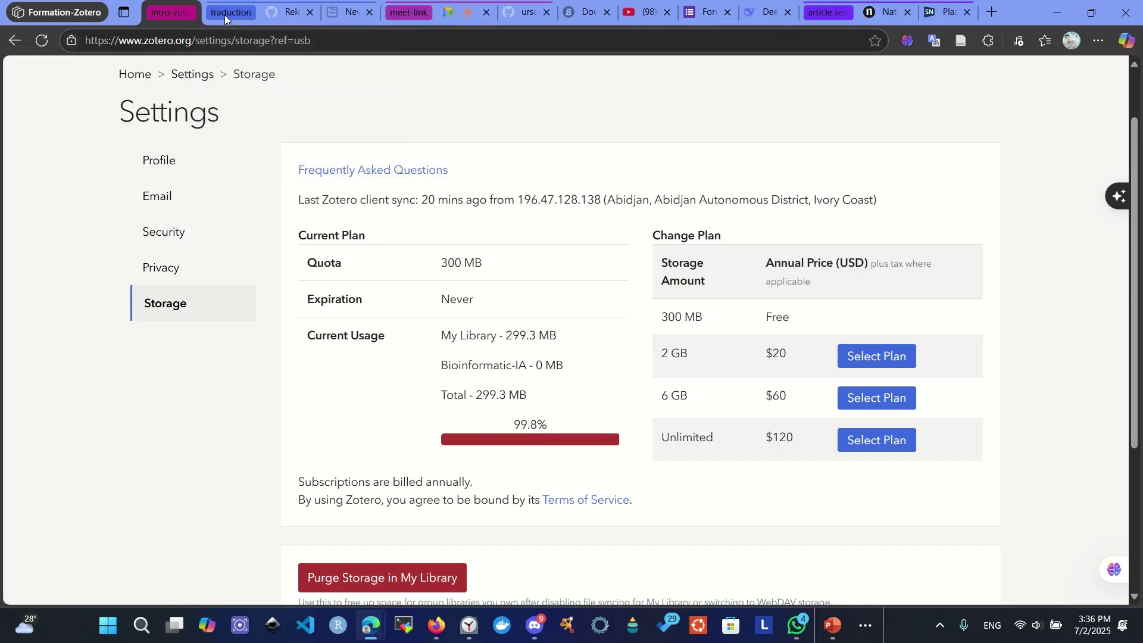
{"action": "left_click", "coordinate": [288, 18]}
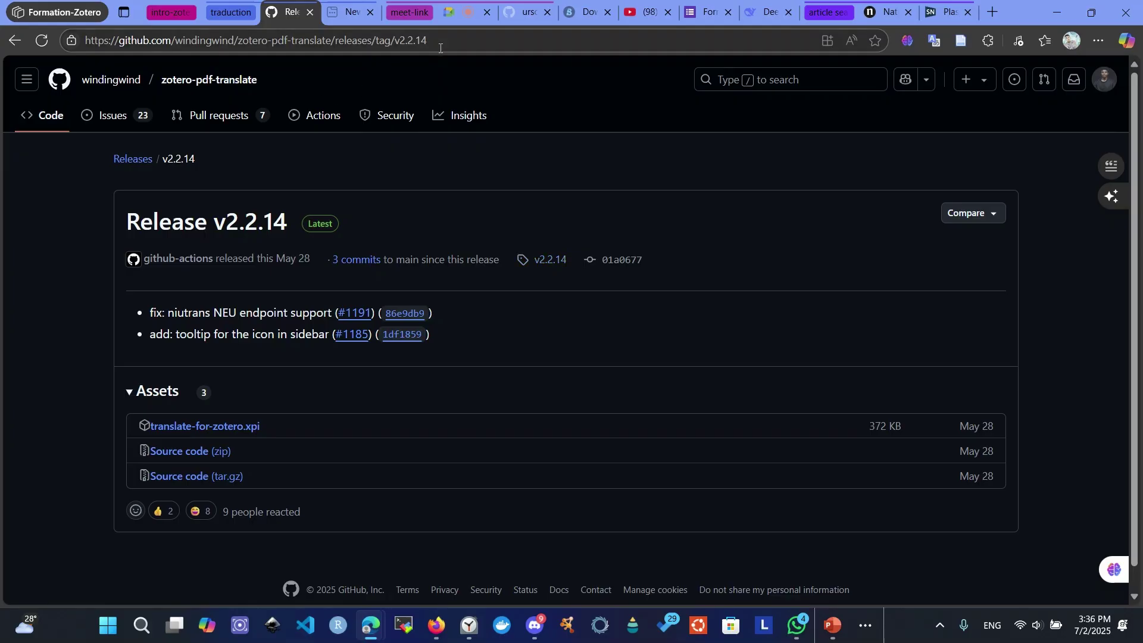
{"action": "left_click", "coordinate": [441, 42]}
{"action": "key", "text": "ctrl+c"}
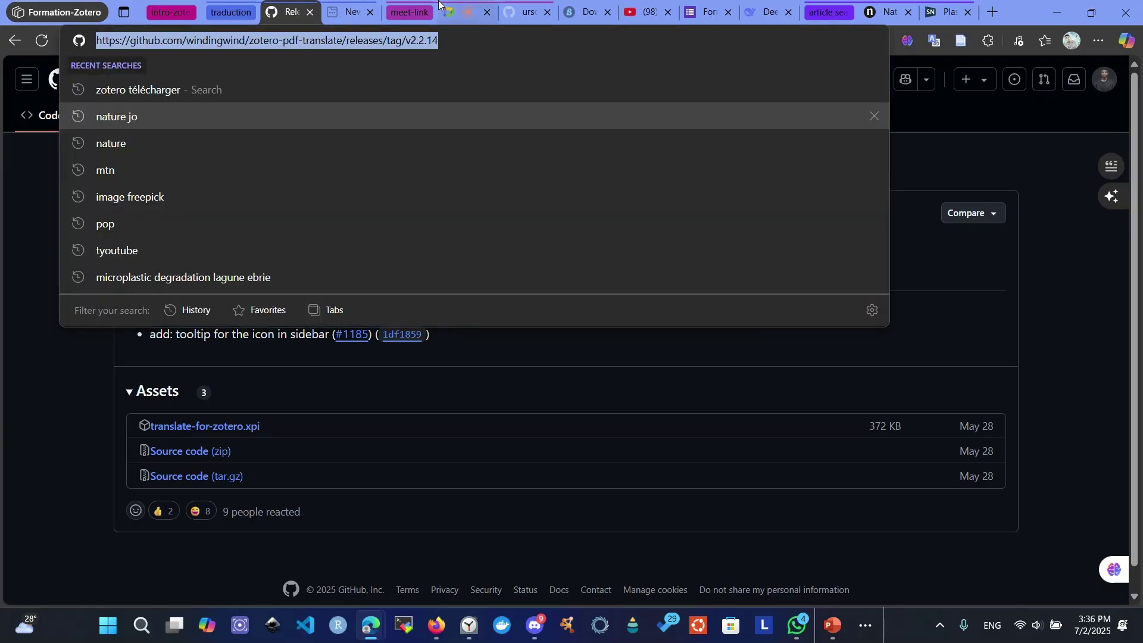
{"action": "left_click", "coordinate": [446, 10]}
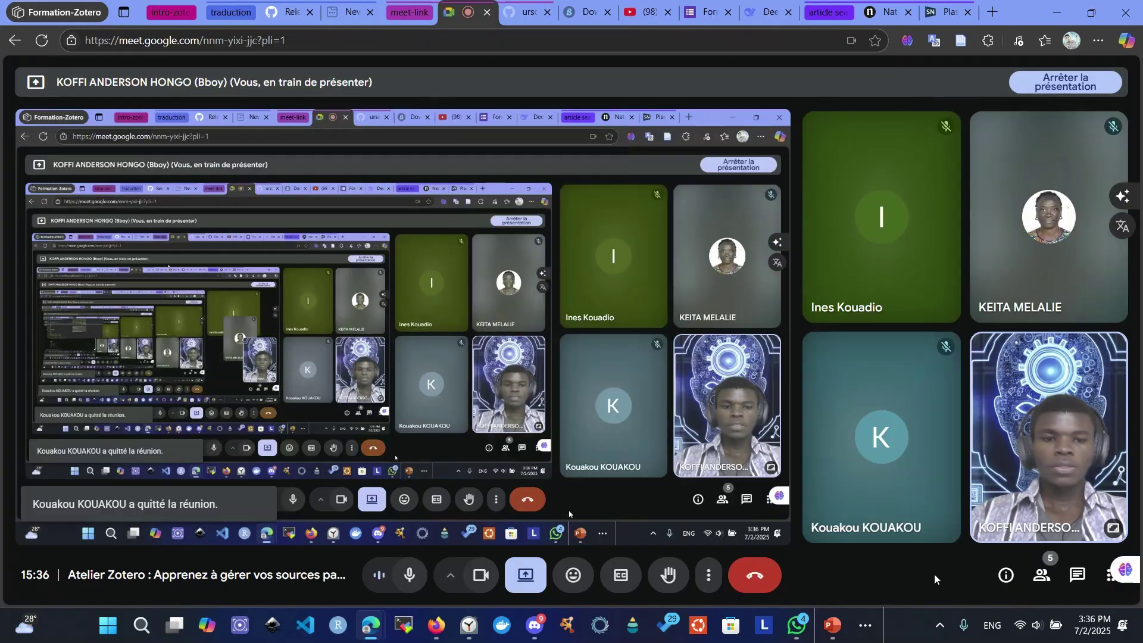
- Post the zotero-pdf-translate v2.2.14 release link in the Meet chat, then close the chat
{"action": "left_click", "coordinate": [1078, 575]}
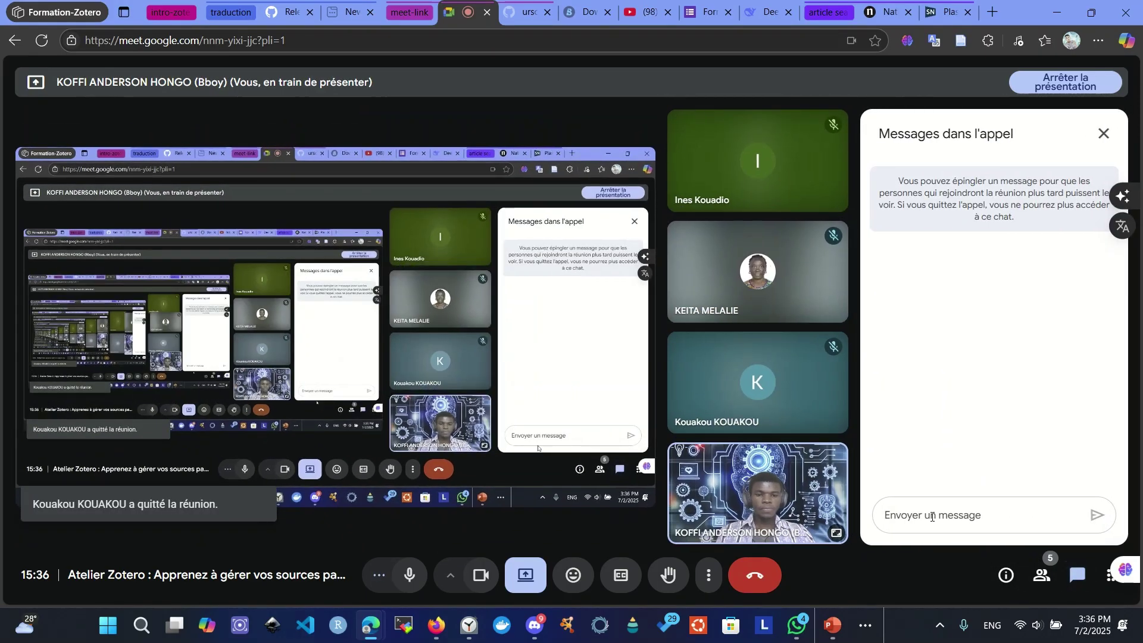
{"action": "left_click", "coordinate": [932, 516]}
{"action": "key", "text": "ctrl+v"}
{"action": "key", "text": "Return"}
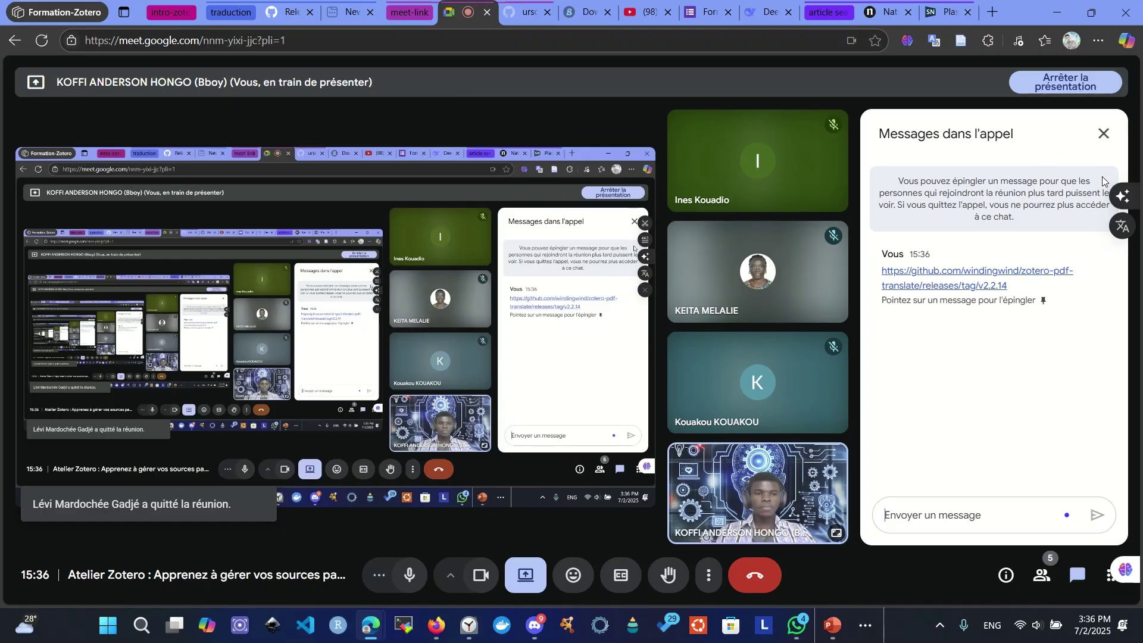
{"action": "left_click", "coordinate": [1102, 134]}
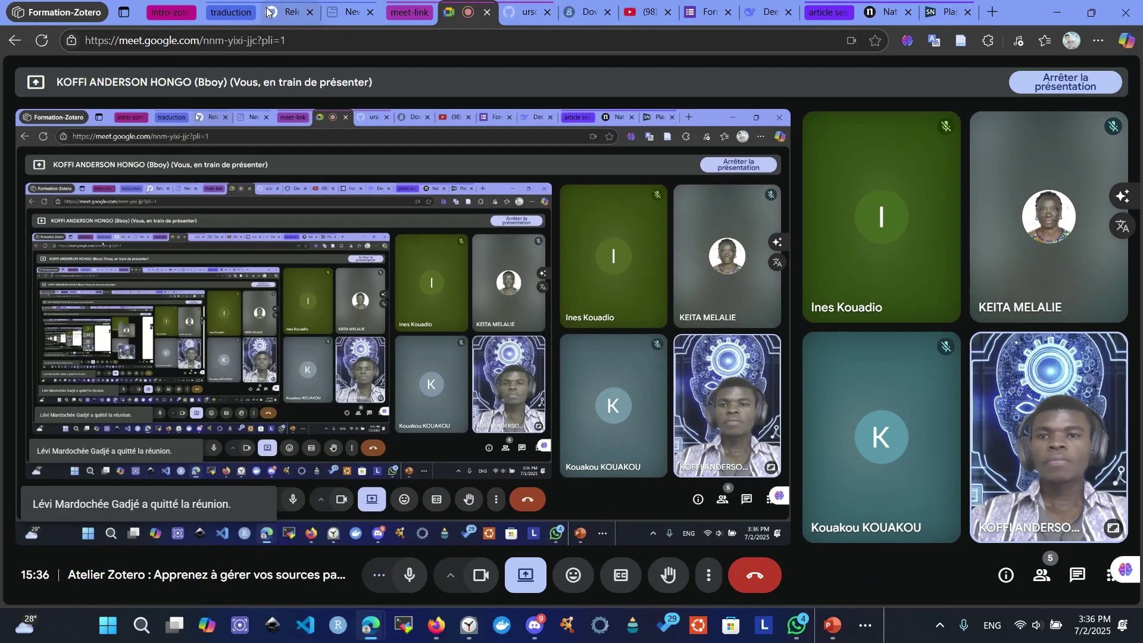
{"action": "left_click", "coordinate": [262, 18]}
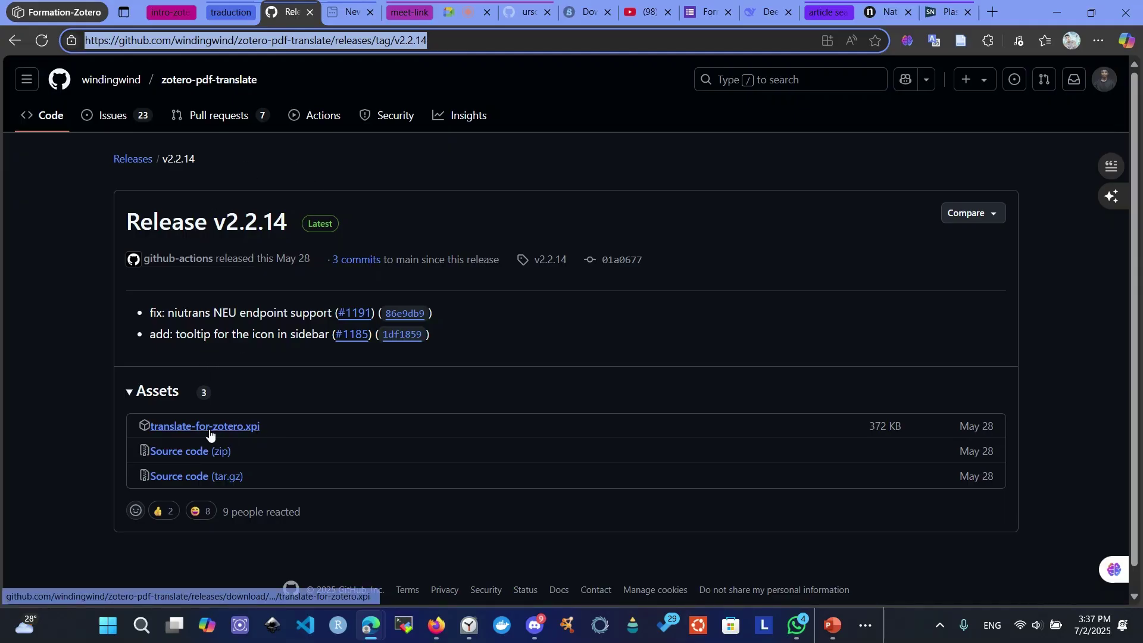
- Download translate-for-zotero.xpi (372 KB) from the v2.2.14 release page and switch to Zotero
{"action": "left_click", "coordinate": [87, 212]}
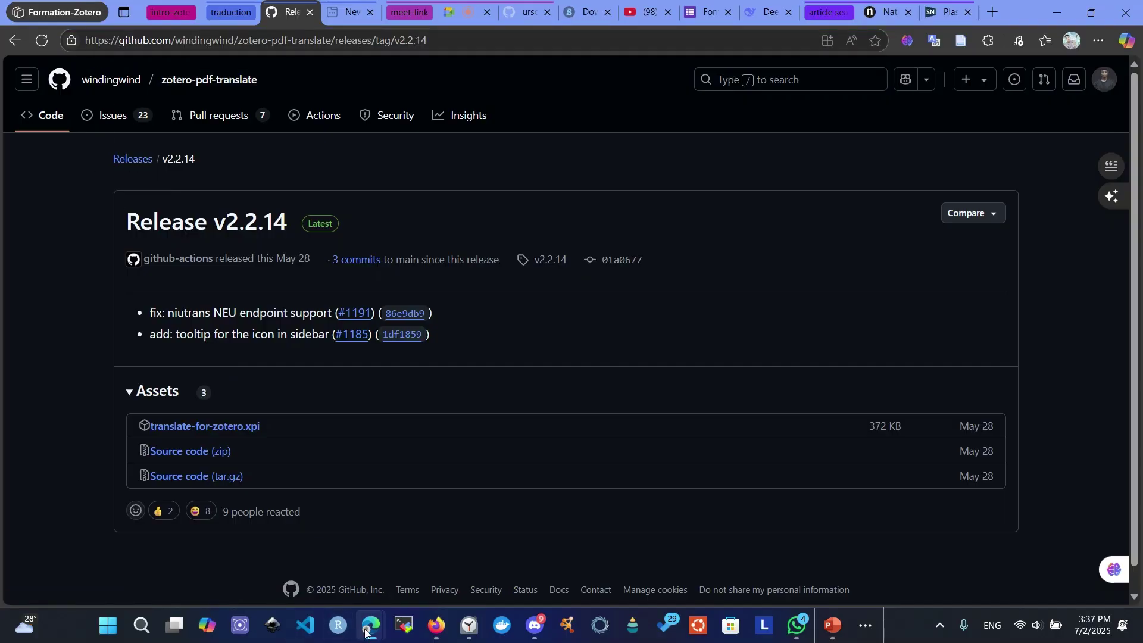
{"action": "mouse_move", "coordinate": [370, 630]}
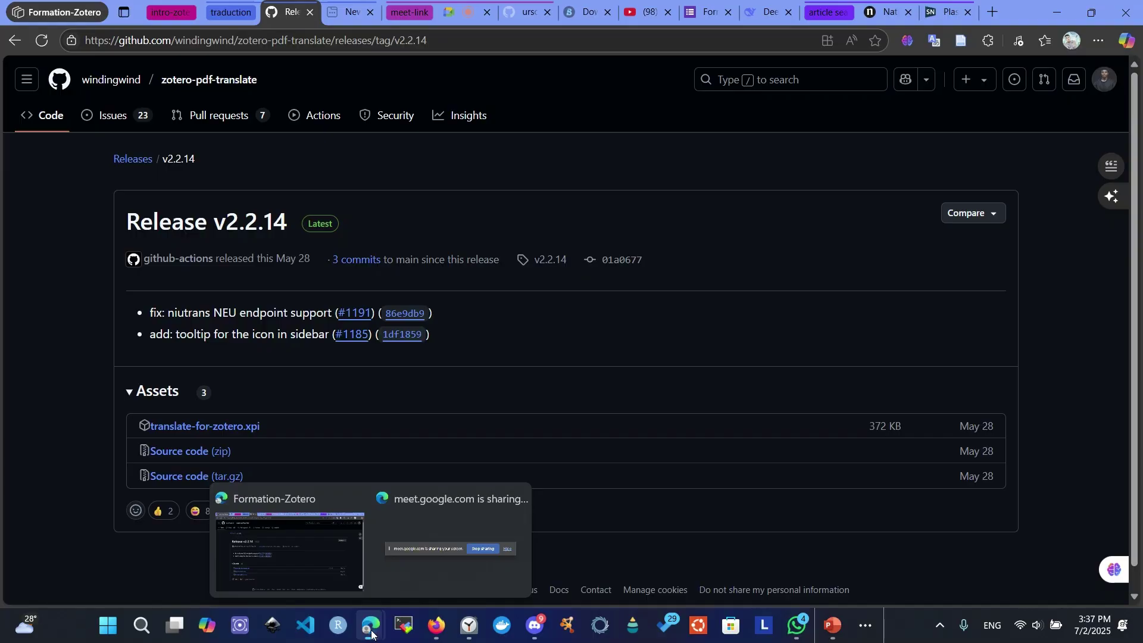
{"action": "left_click", "coordinate": [239, 432]}
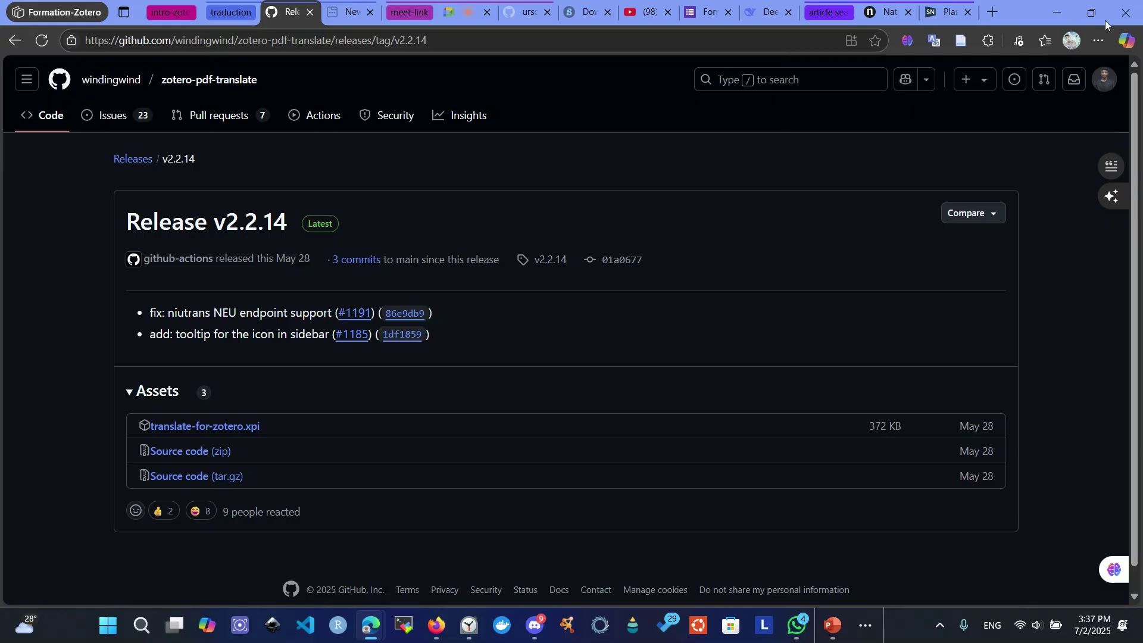
{"action": "left_click", "coordinate": [865, 624]}
{"action": "left_click", "coordinate": [894, 580]}
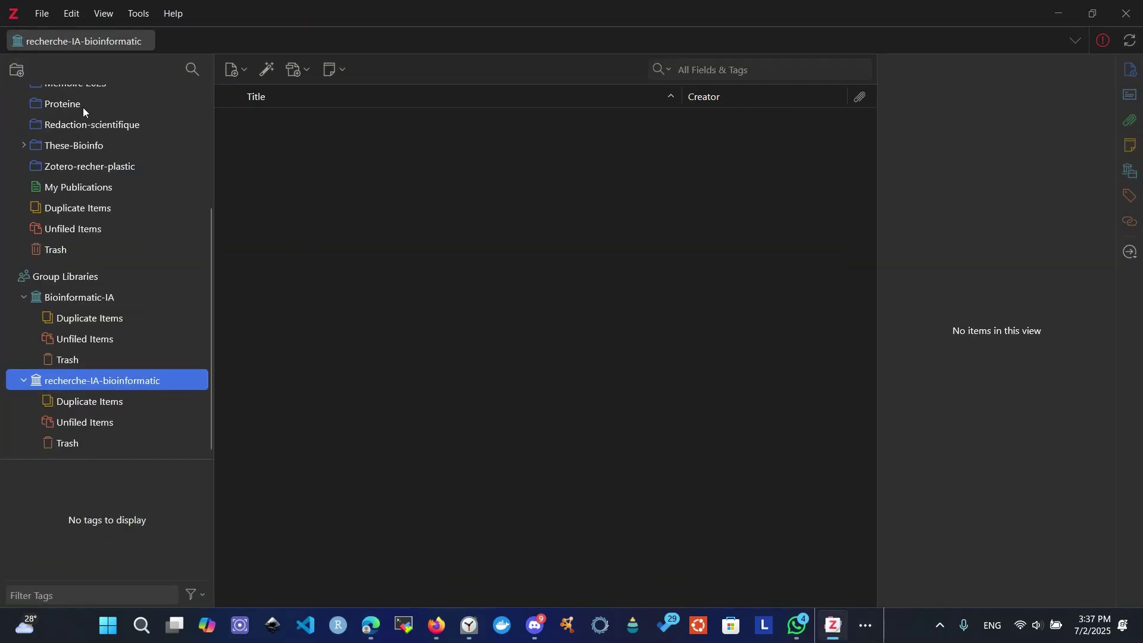
- Open Zotero's Plugins Manager from the Tools menu, showing Translate for Zotero enabled
{"action": "scroll", "coordinate": [83, 107], "scroll_direction": "up", "scroll_amount": 3}
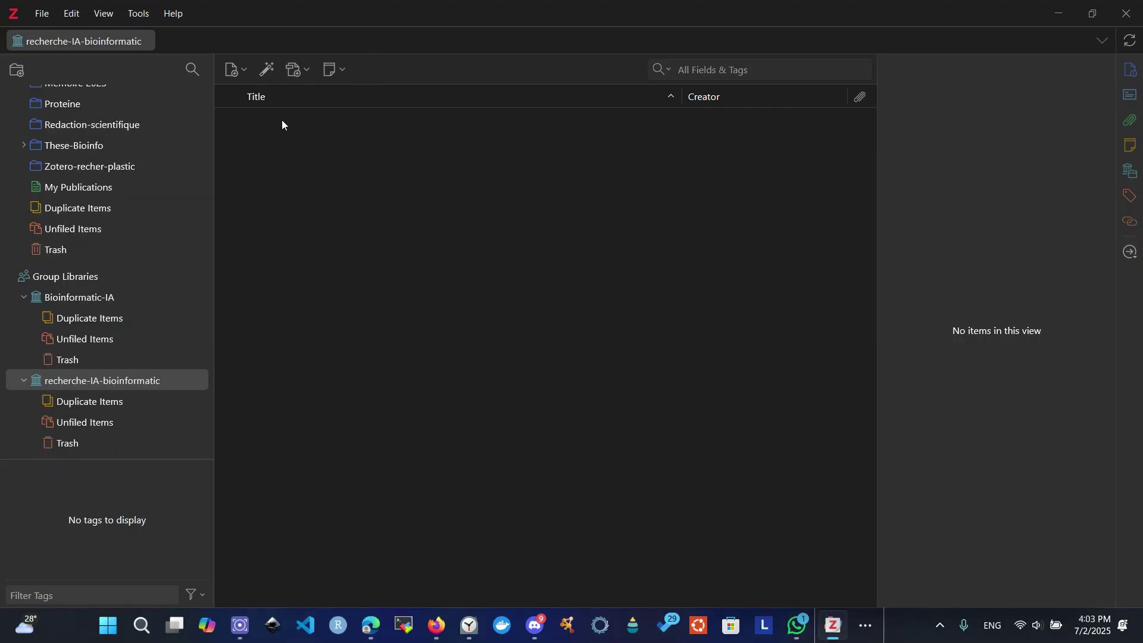
{"action": "key", "text": "XF86AudioRaiseVolume"}
{"action": "key", "text": "XF86AudioRaiseVolume"}
{"action": "key", "text": "XF86AudioRaiseVolume"}
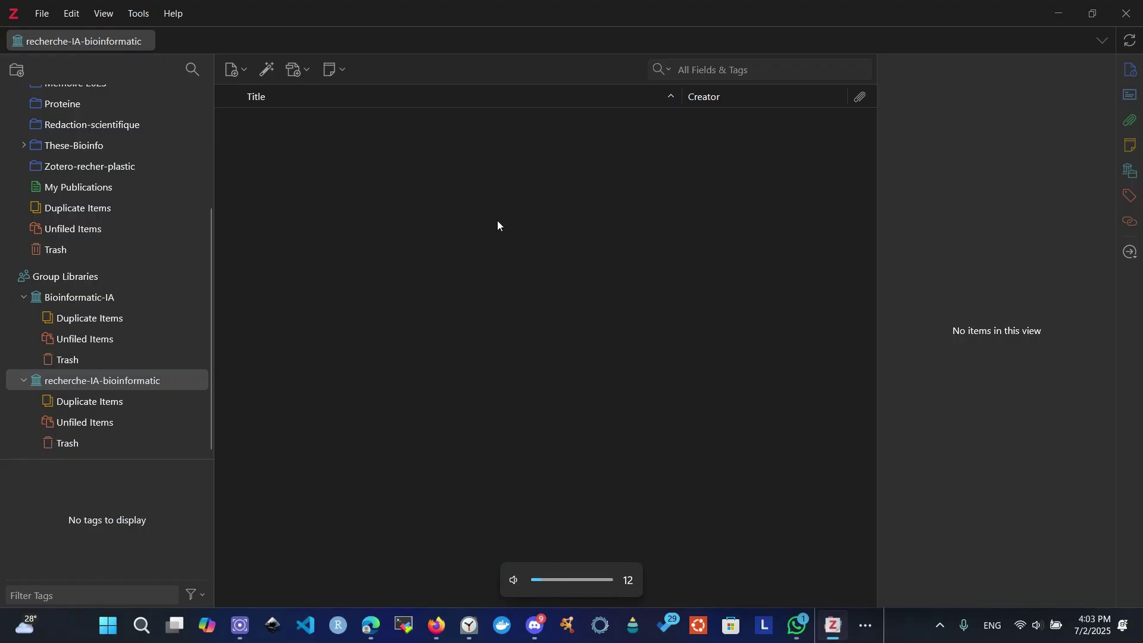
{"action": "left_click", "coordinate": [137, 16]}
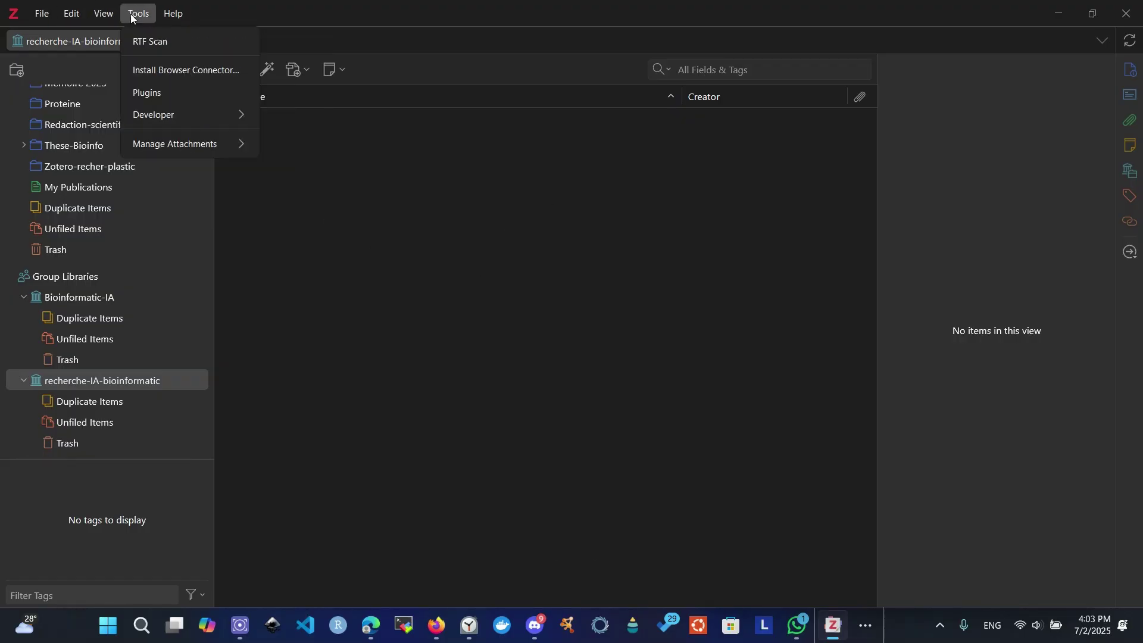
{"action": "left_click", "coordinate": [159, 94]}
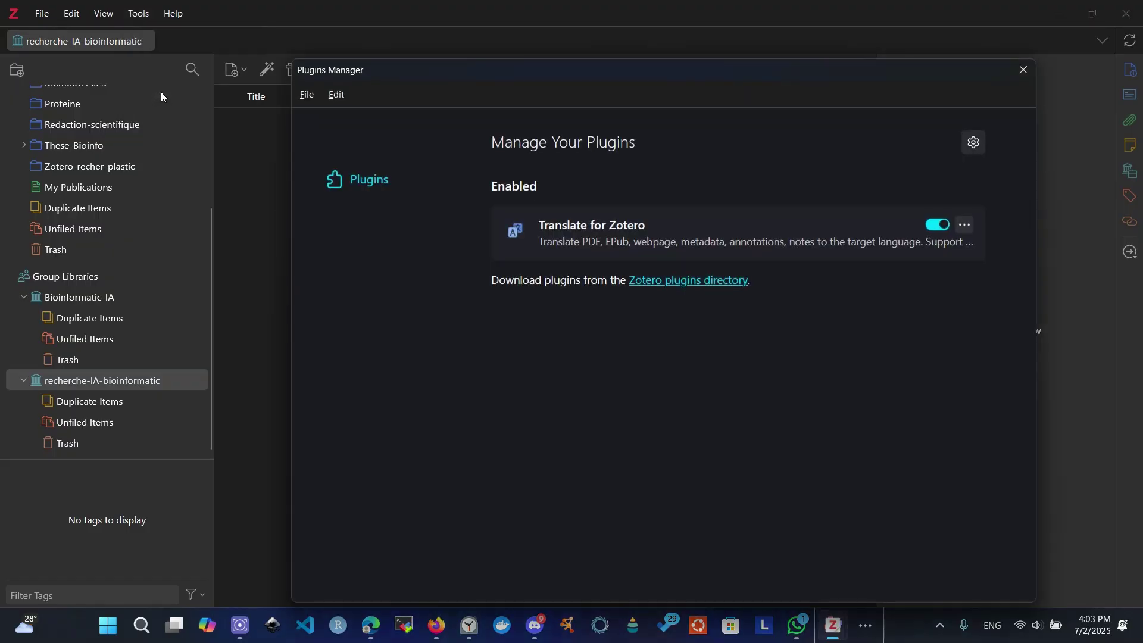
- Install translate-for-zotero.xpi from Downloads, close the Plugins Manager, and open the Proteine collection
{"action": "left_click", "coordinate": [976, 145]}
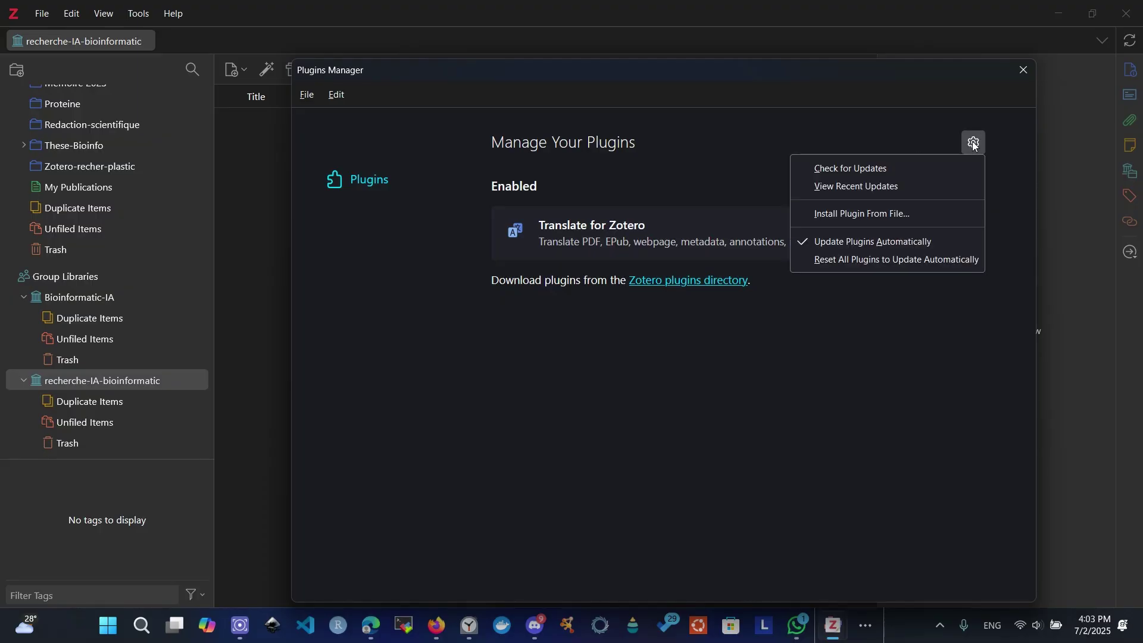
{"action": "left_click", "coordinate": [858, 213]}
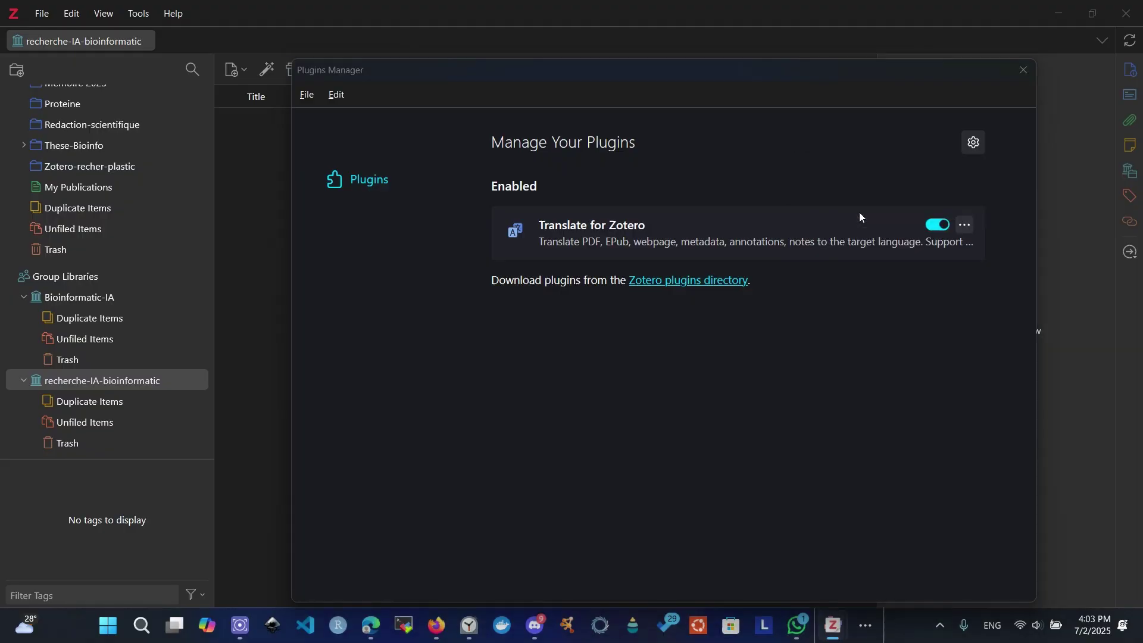
{"action": "scroll", "coordinate": [506, 250], "scroll_direction": "down", "scroll_amount": 4}
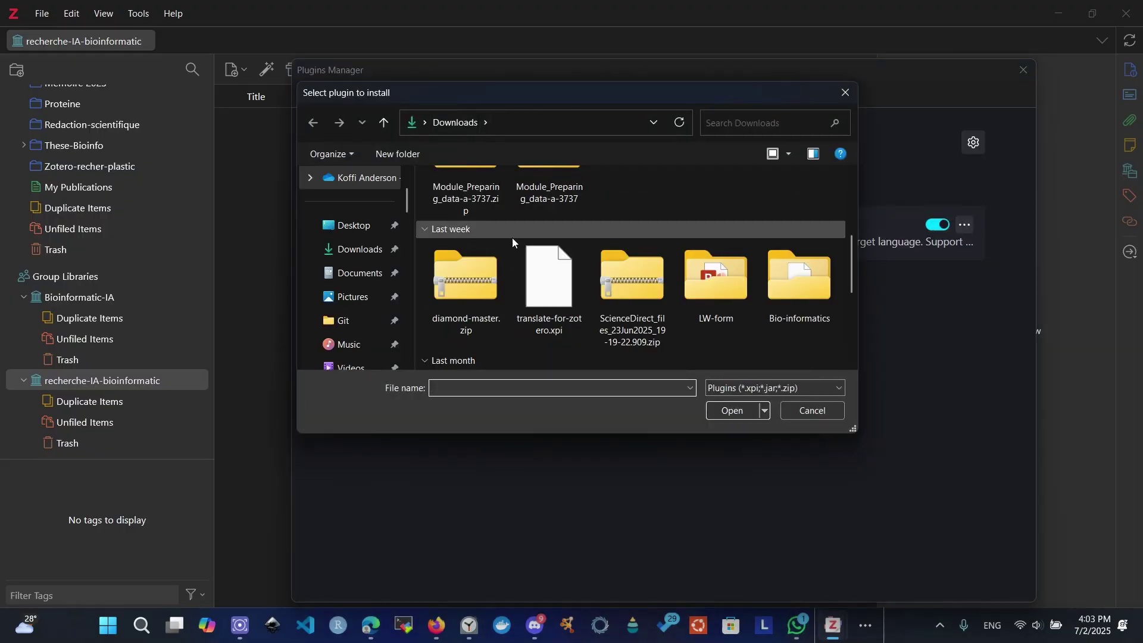
{"action": "left_click", "coordinate": [543, 283]}
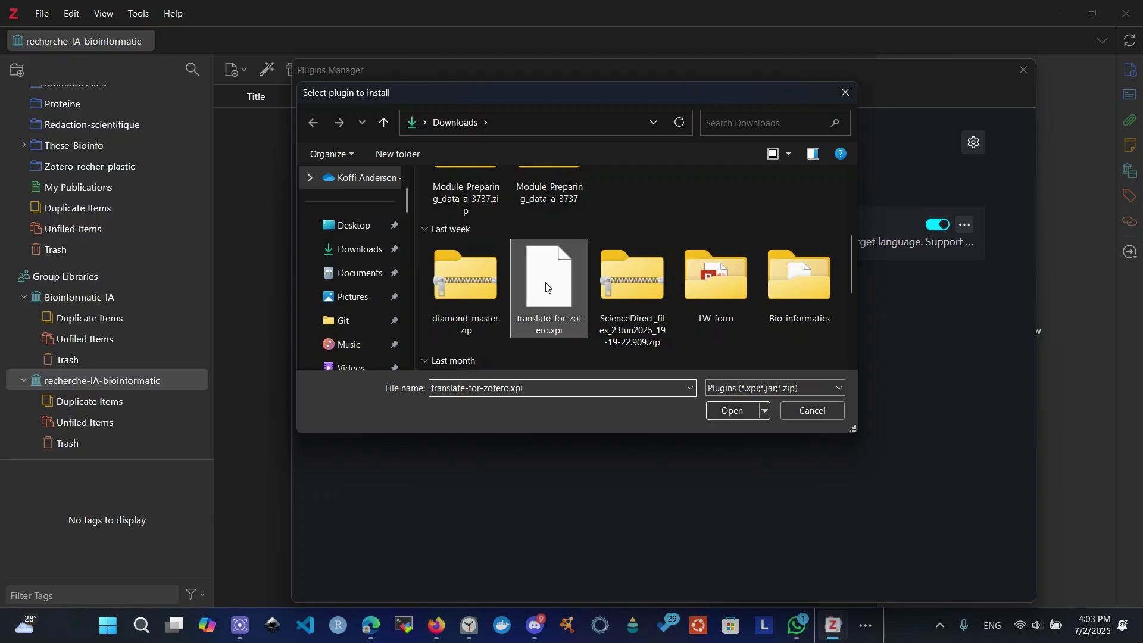
{"action": "left_click", "coordinate": [737, 411]}
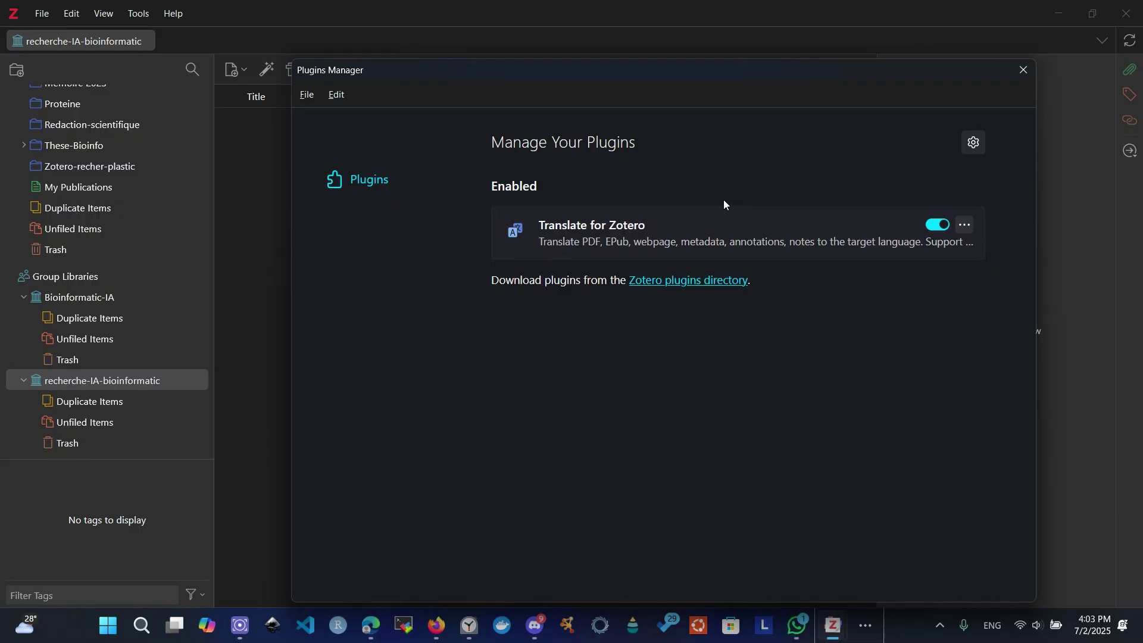
{"action": "left_click", "coordinate": [1024, 71]}
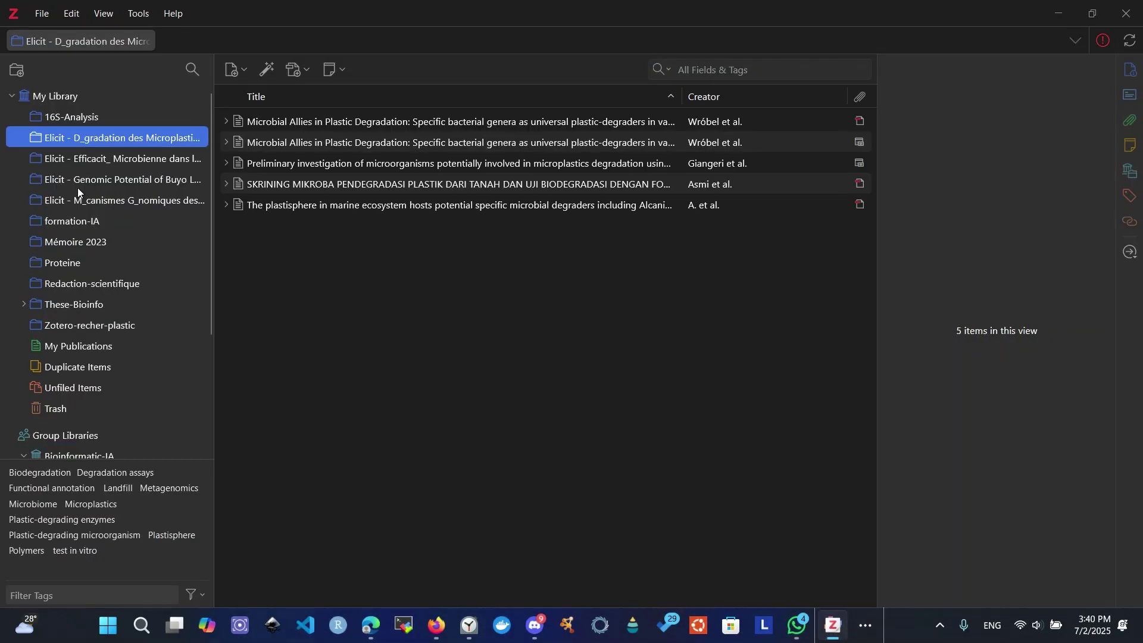
{"action": "left_click", "coordinate": [83, 264]}
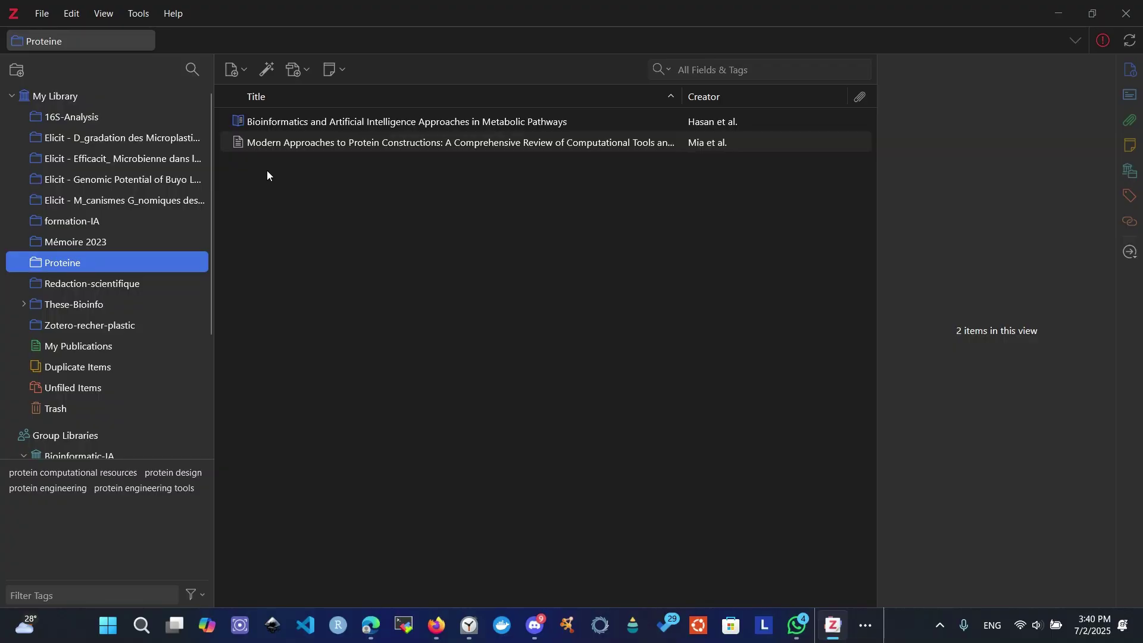
- Expand the honey bee items in Mémoire 2023 and open the virgin queen mating Full Text PDF
{"action": "left_click", "coordinate": [289, 143]}
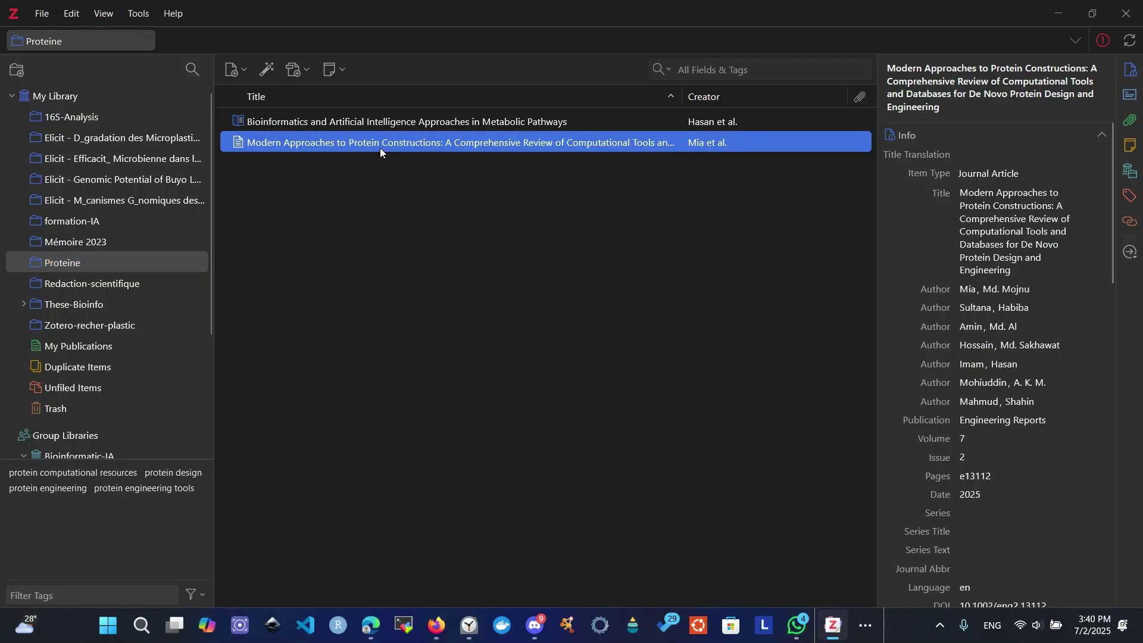
{"action": "left_click", "coordinate": [113, 243]}
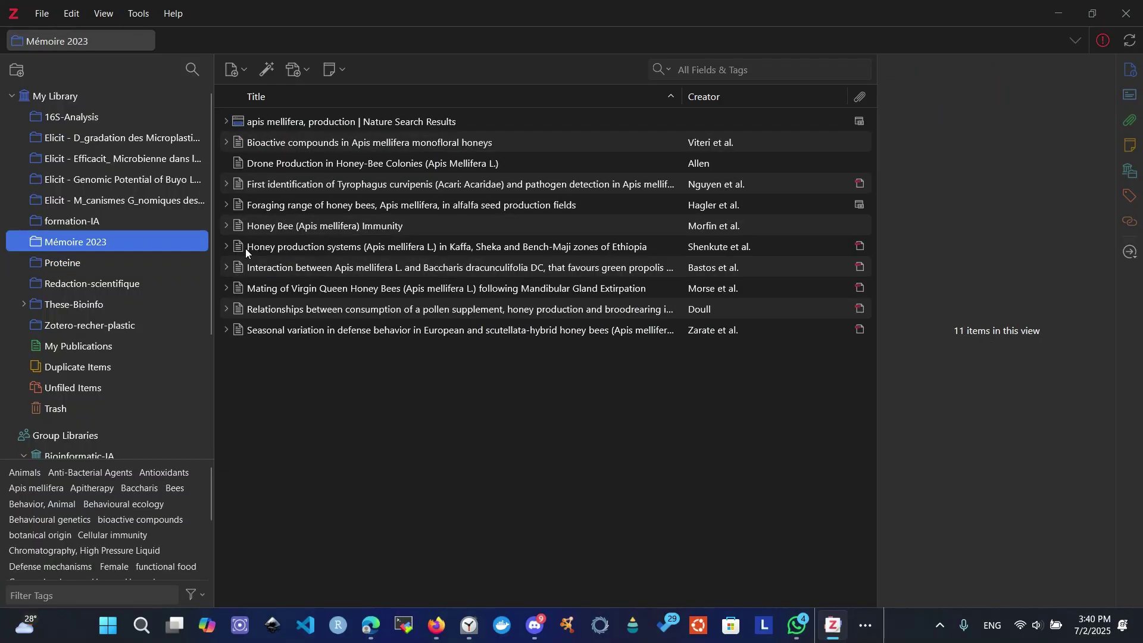
{"action": "left_click", "coordinate": [226, 226]}
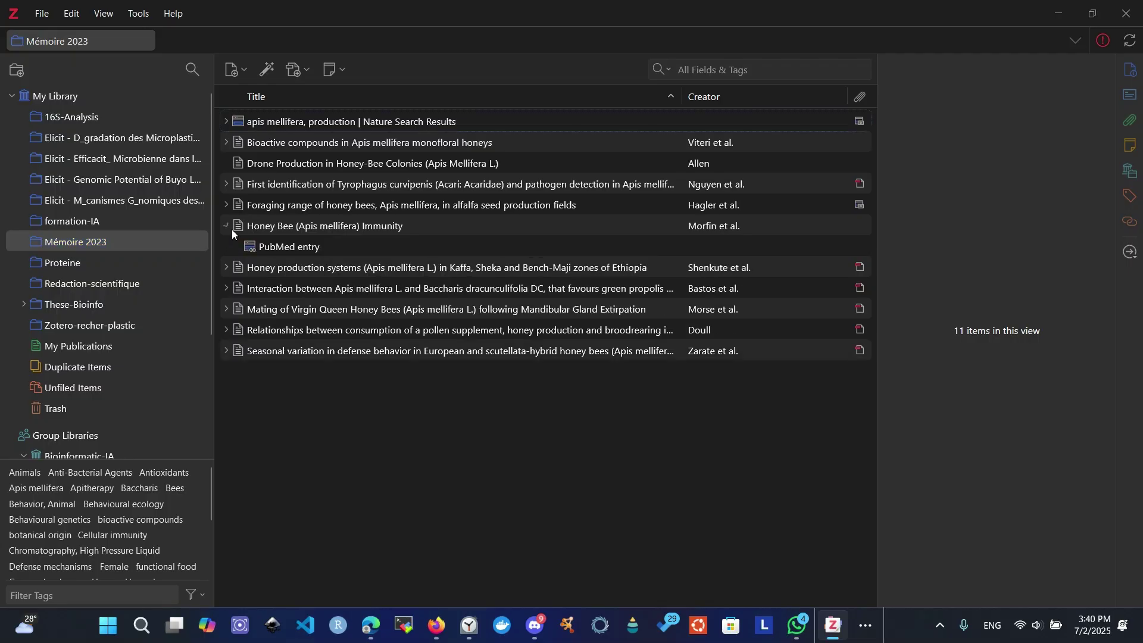
{"action": "left_click", "coordinate": [227, 268]}
{"action": "left_click", "coordinate": [251, 313]}
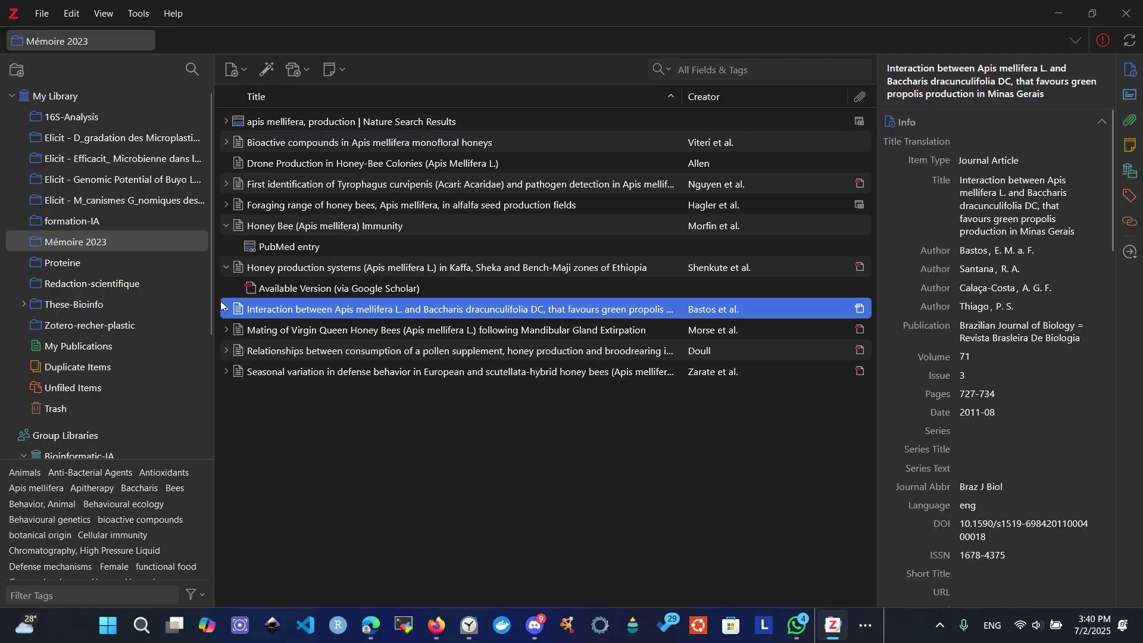
{"action": "left_click", "coordinate": [225, 309]}
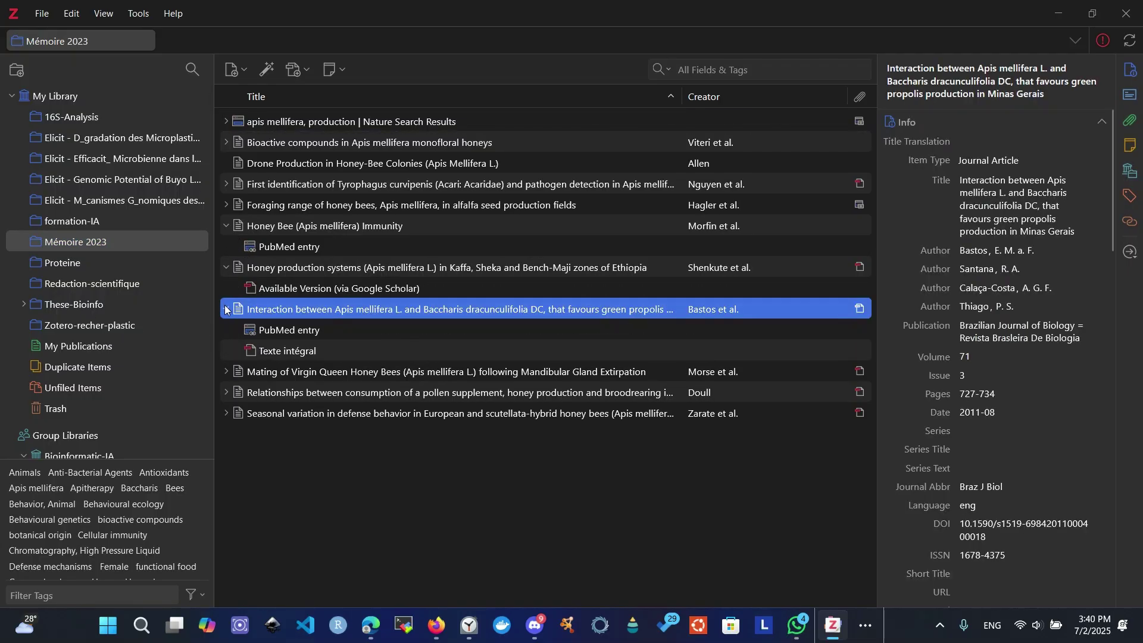
{"action": "left_click", "coordinate": [238, 373]}
{"action": "left_click", "coordinate": [226, 371]}
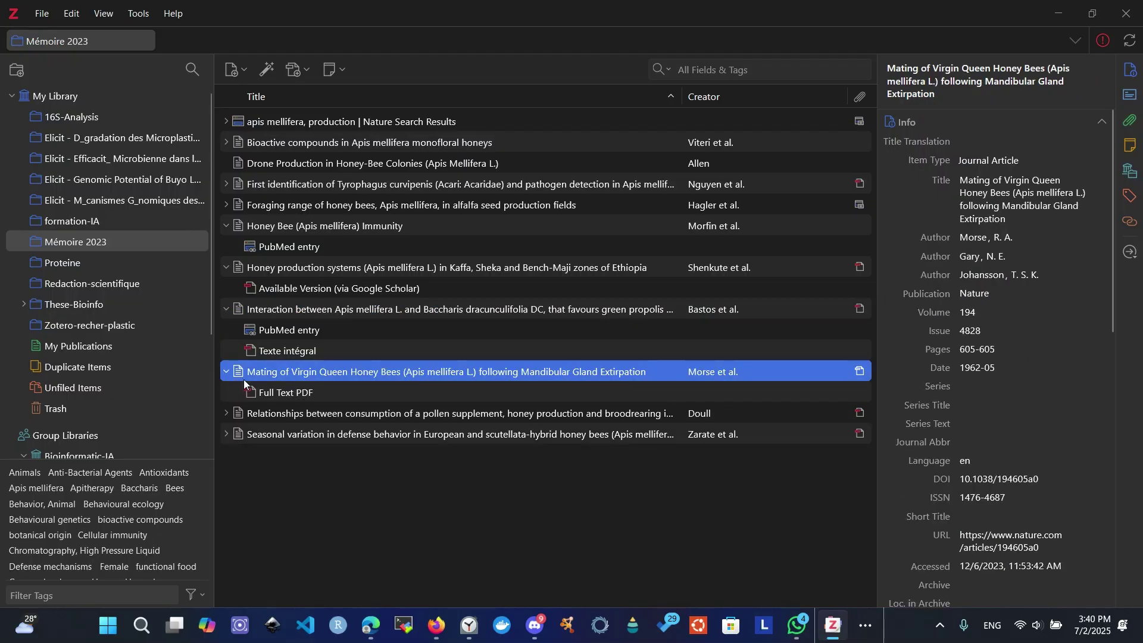
{"action": "double_click", "coordinate": [273, 393]}
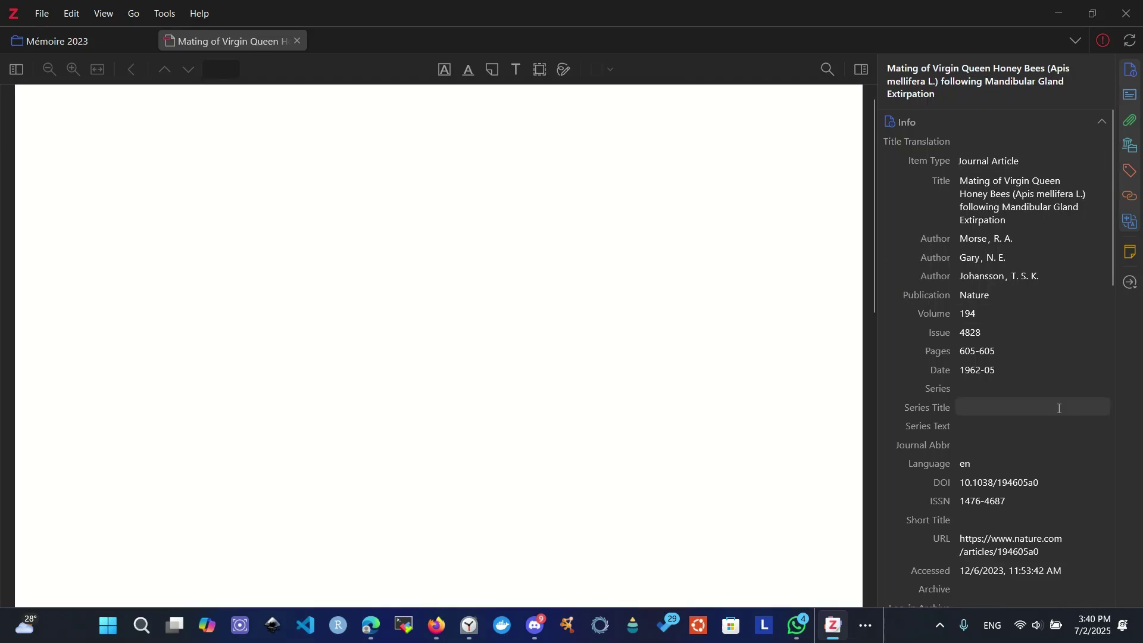
- Select the first paragraph of the Mating of Virgin Queen Honey Bees PDF for translation
{"action": "scroll", "coordinate": [484, 296], "scroll_direction": "down", "scroll_amount": 8}
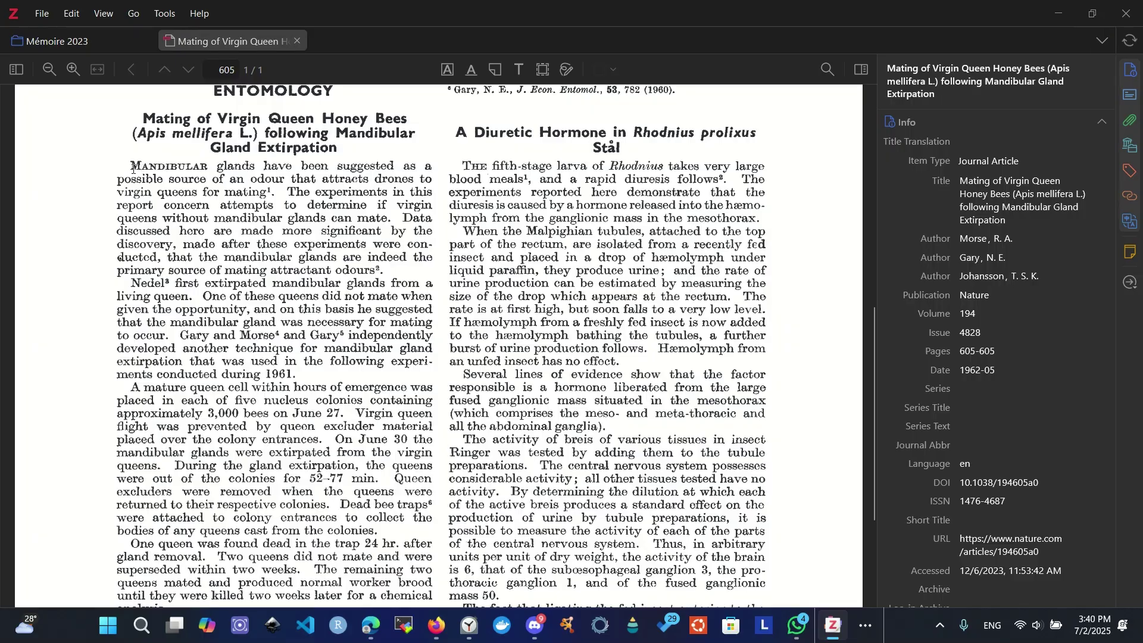
{"action": "mouse_move", "coordinate": [132, 167]}
{"action": "left_mouse_down"}
{"action": "mouse_move", "coordinate": [173, 170]}
{"action": "mouse_move", "coordinate": [346, 288]}
{"action": "mouse_move", "coordinate": [385, 270]}
{"action": "left_mouse_up"}
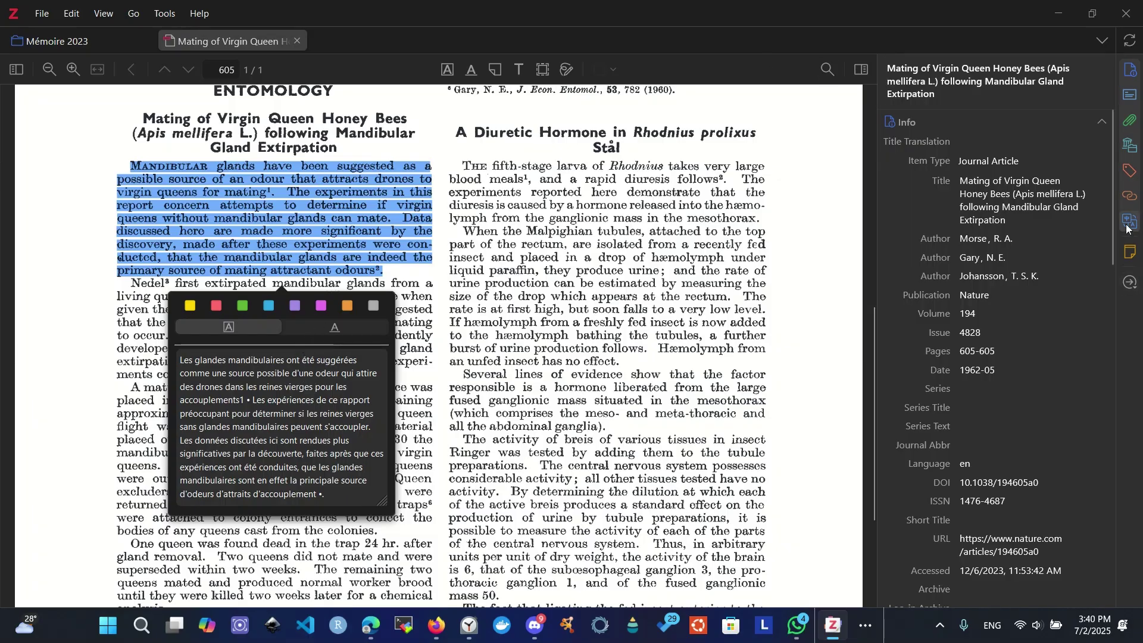
- Switch the translation target language to Estonian and re-translate the first paragraph
{"action": "scroll", "coordinate": [970, 319], "scroll_direction": "down", "scroll_amount": 10}
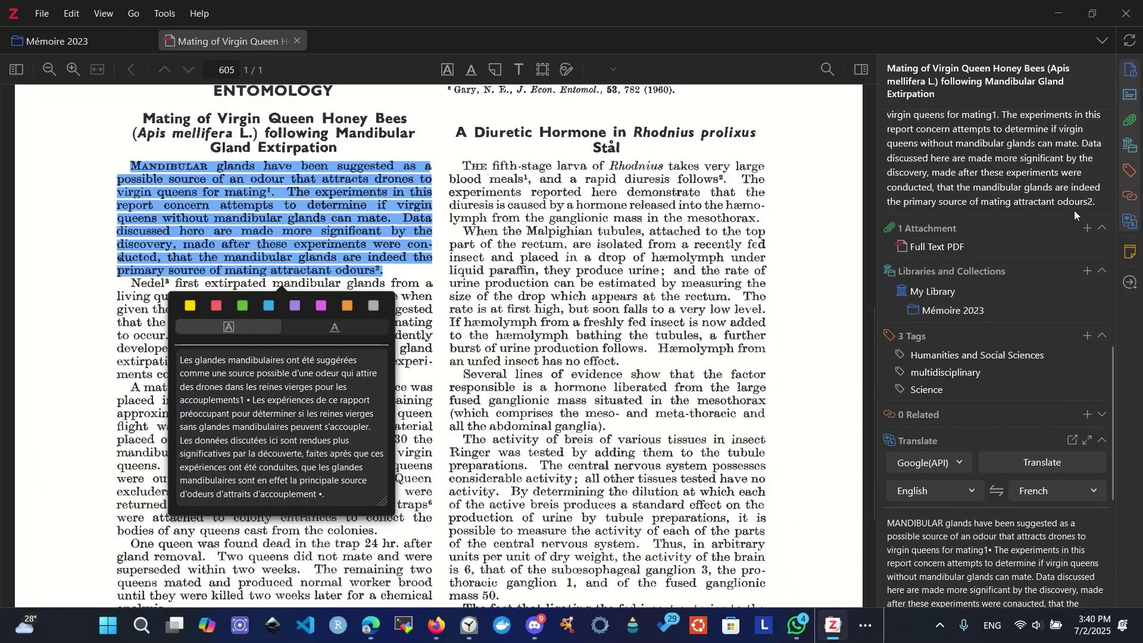
{"action": "scroll", "coordinate": [1010, 184], "scroll_direction": "up", "scroll_amount": 4}
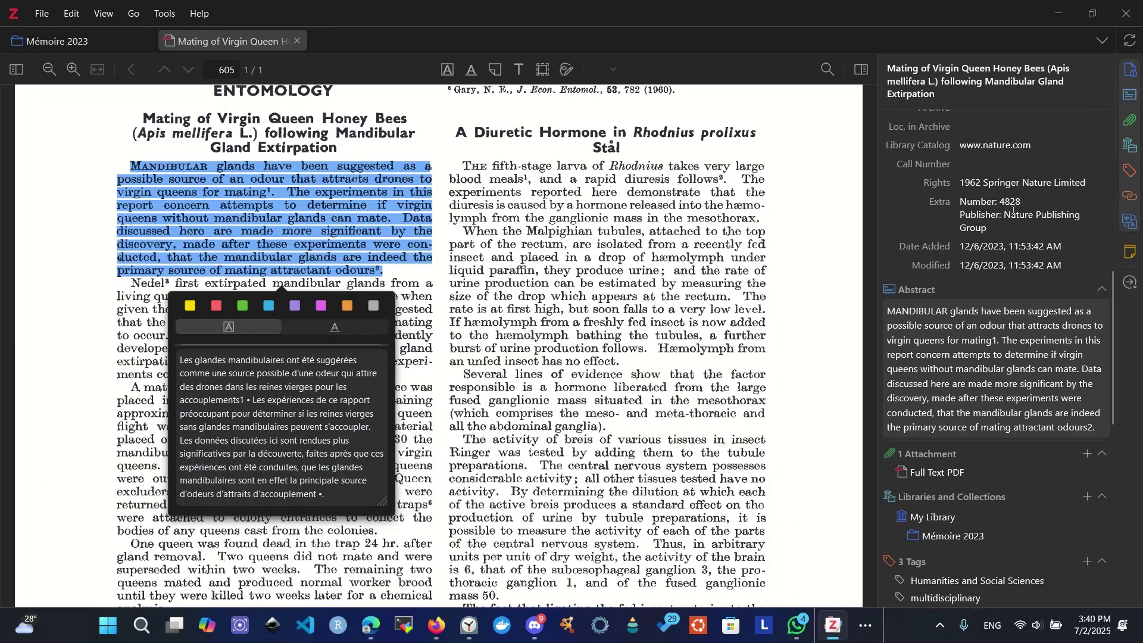
{"action": "scroll", "coordinate": [991, 249], "scroll_direction": "down", "scroll_amount": 5}
{"action": "scroll", "coordinate": [992, 249], "scroll_direction": "down", "scroll_amount": 5}
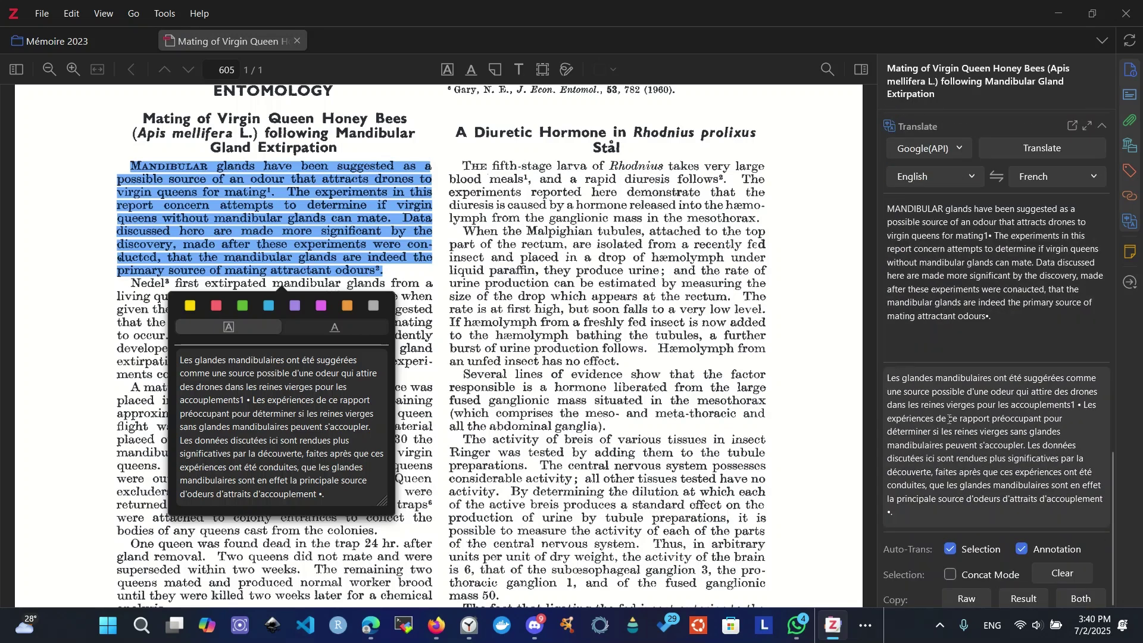
{"action": "scroll", "coordinate": [1005, 386], "scroll_direction": "up", "scroll_amount": 3}
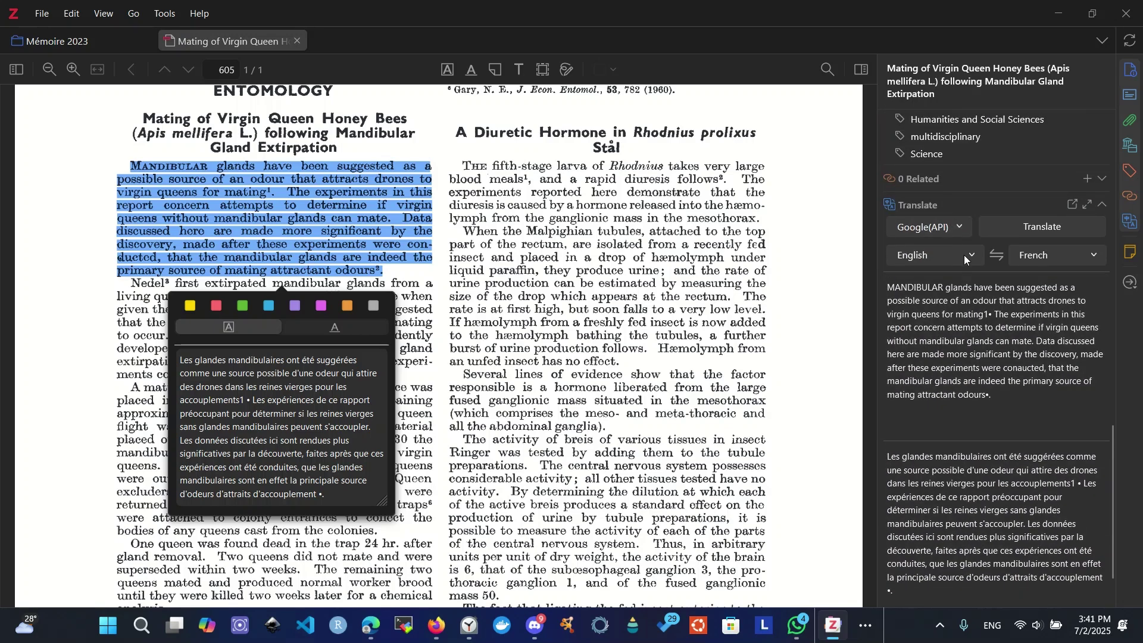
{"action": "left_click", "coordinate": [932, 255]}
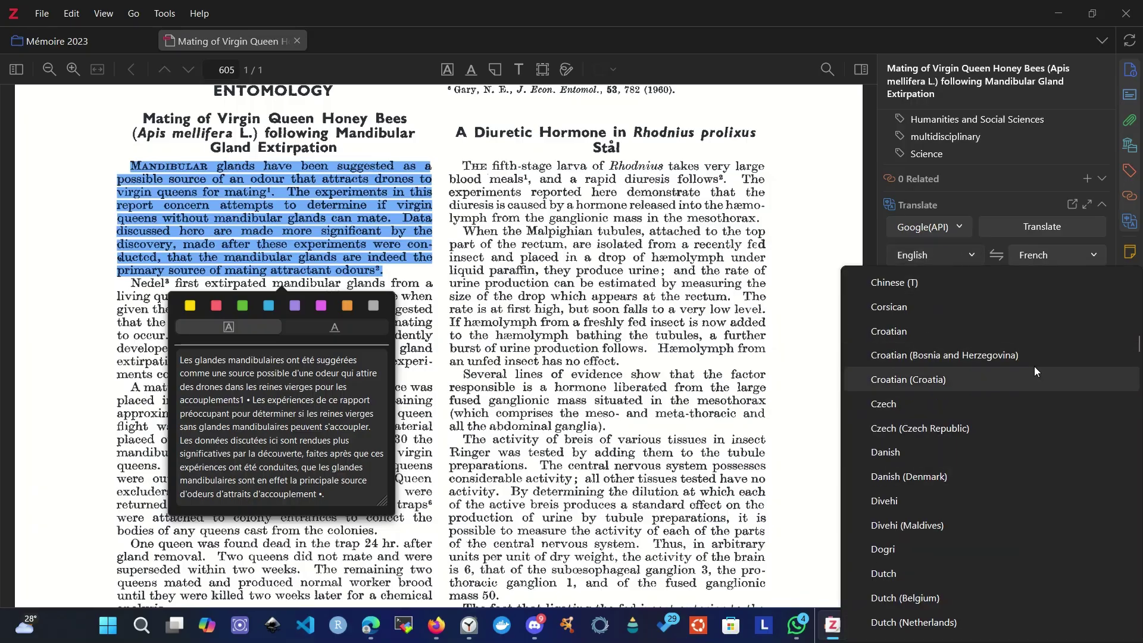
{"action": "left_click", "coordinate": [1055, 255]}
{"action": "left_click", "coordinate": [1056, 255]}
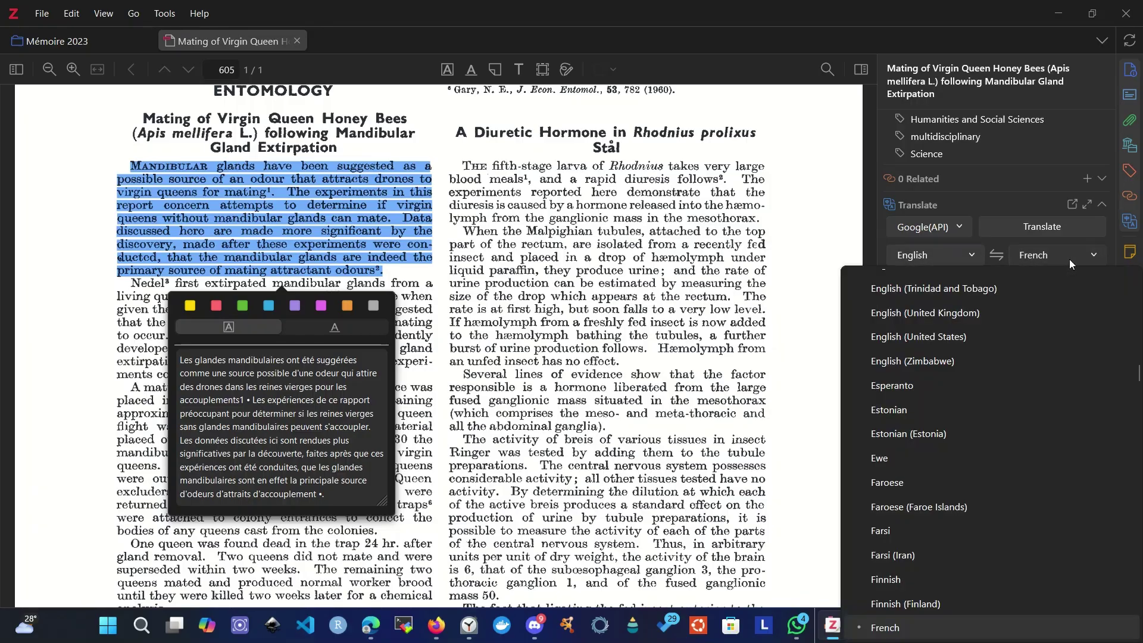
{"action": "scroll", "coordinate": [1063, 381], "scroll_direction": "up", "scroll_amount": 1}
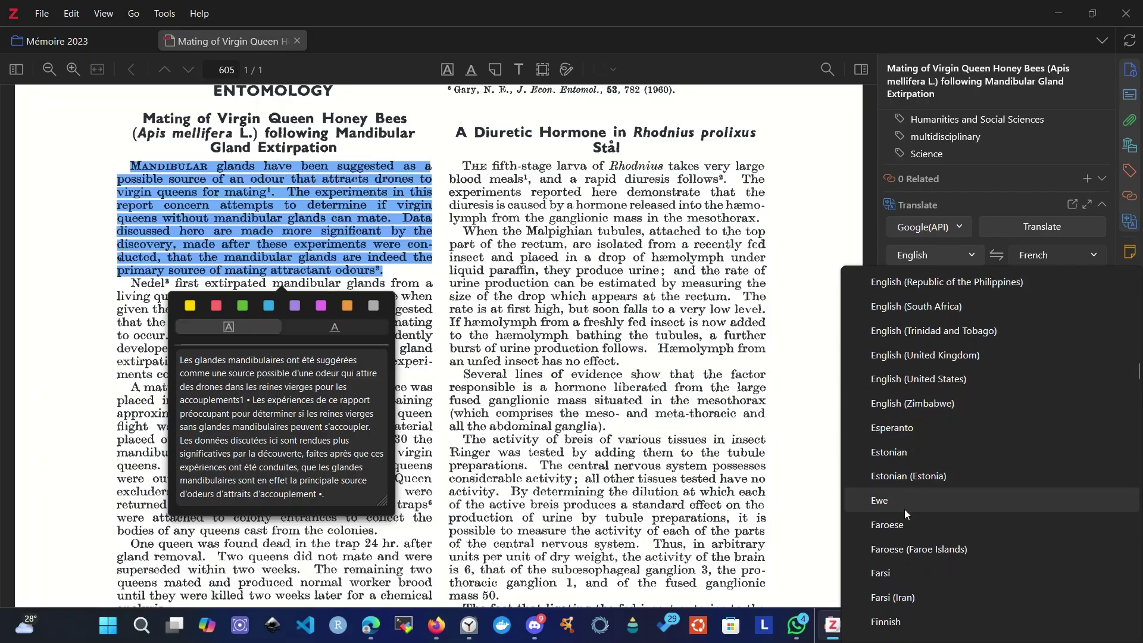
{"action": "left_click", "coordinate": [895, 453]}
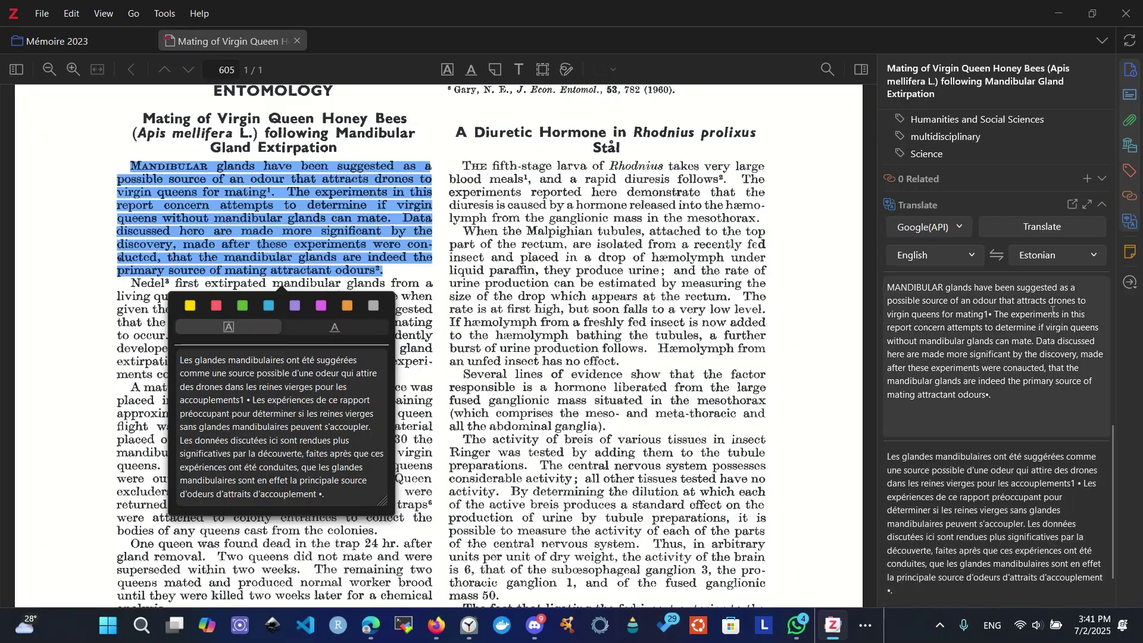
{"action": "left_click", "coordinate": [1040, 232]}
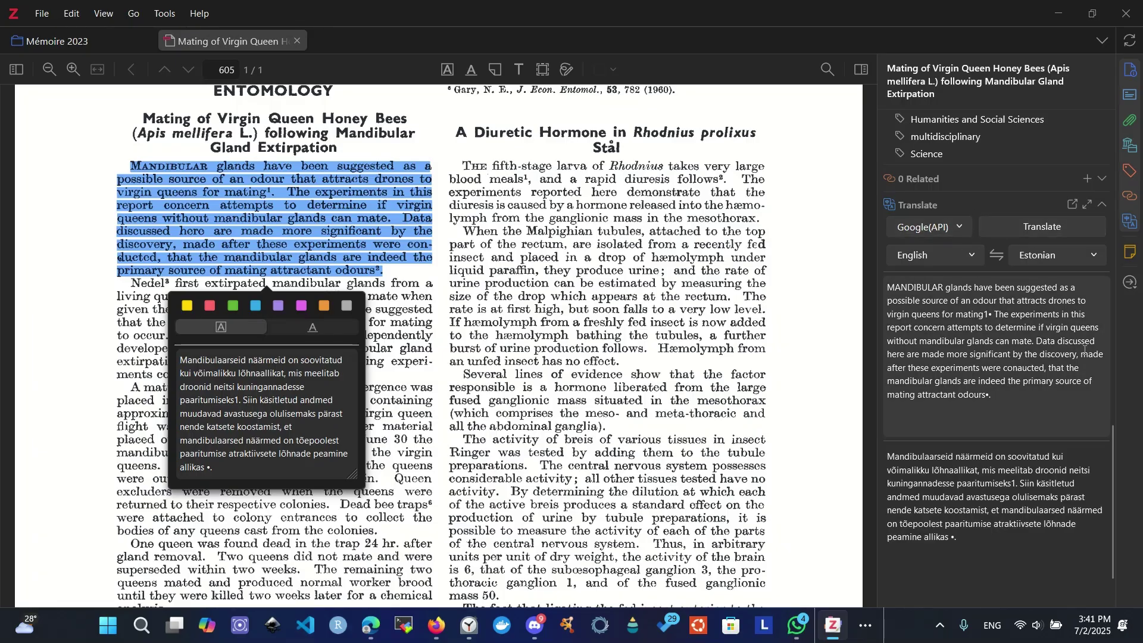
- Browse the translation engine list but keep Google(API), then dismiss the PDF translation popup
{"action": "left_click", "coordinate": [932, 230]}
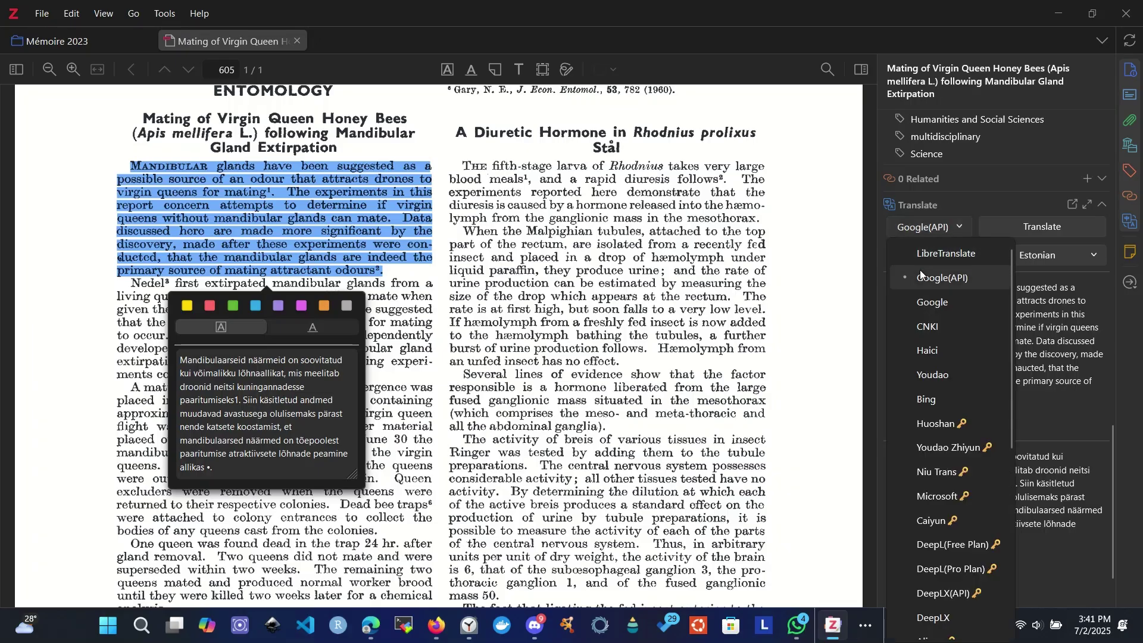
{"action": "scroll", "coordinate": [930, 288], "scroll_direction": "down", "scroll_amount": 5}
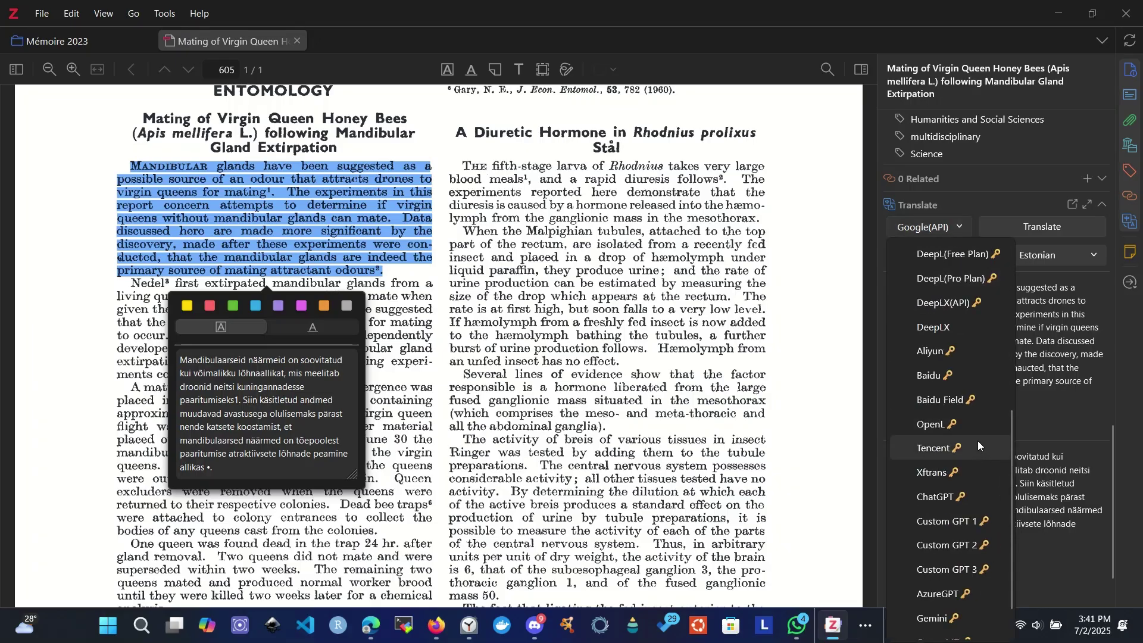
{"action": "scroll", "coordinate": [978, 472], "scroll_direction": "down", "scroll_amount": 1}
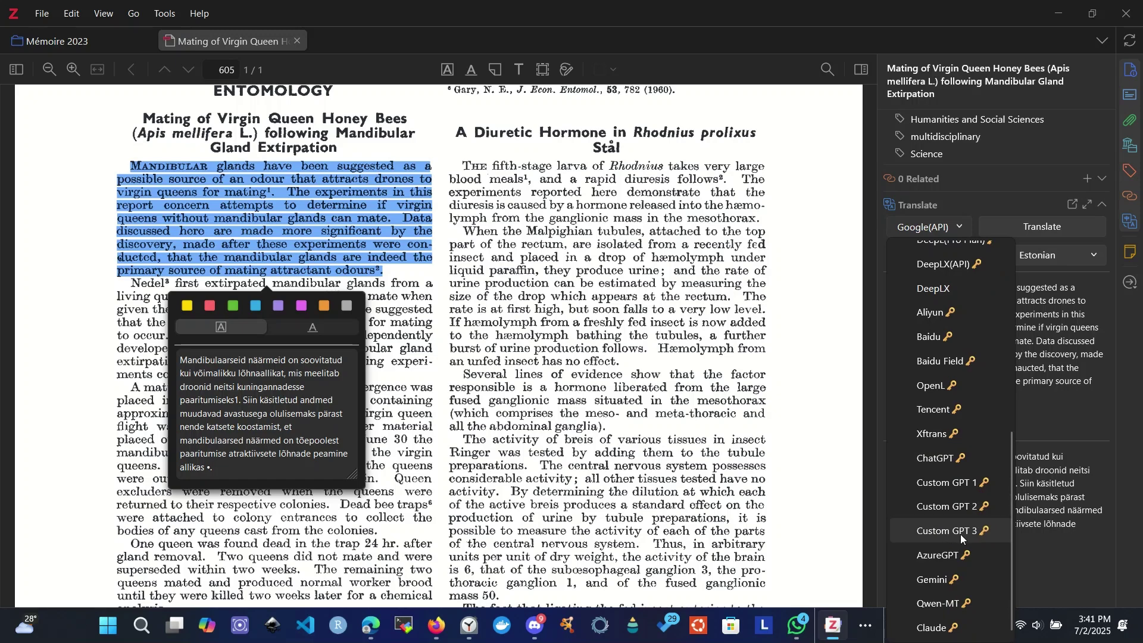
{"action": "scroll", "coordinate": [916, 387], "scroll_direction": "up", "scroll_amount": 5}
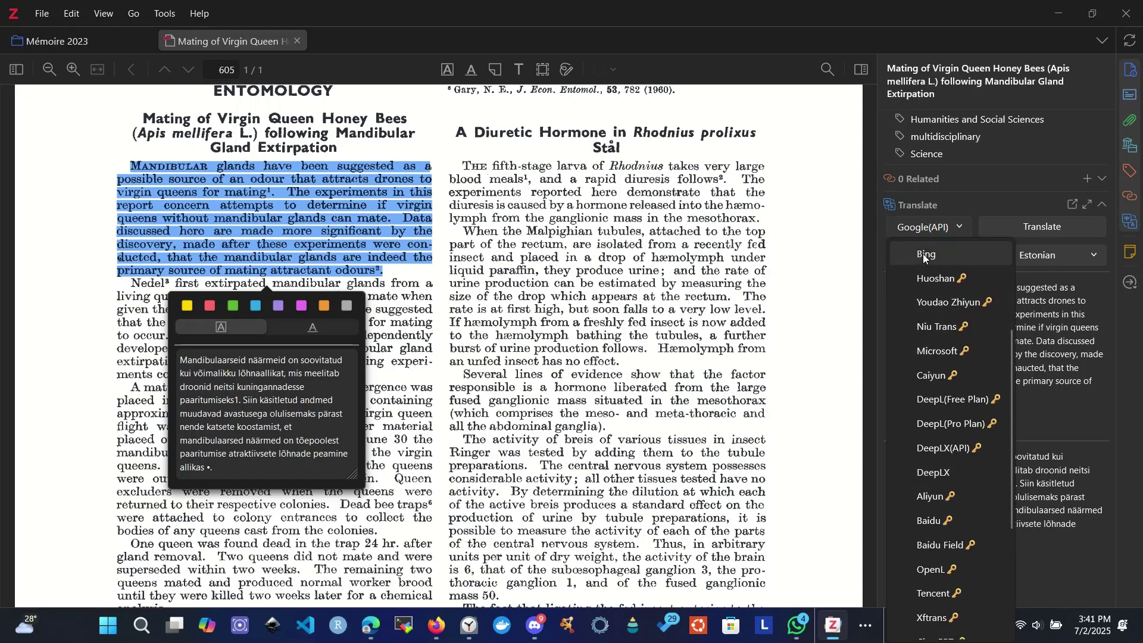
{"action": "scroll", "coordinate": [922, 254], "scroll_direction": "up", "scroll_amount": 3}
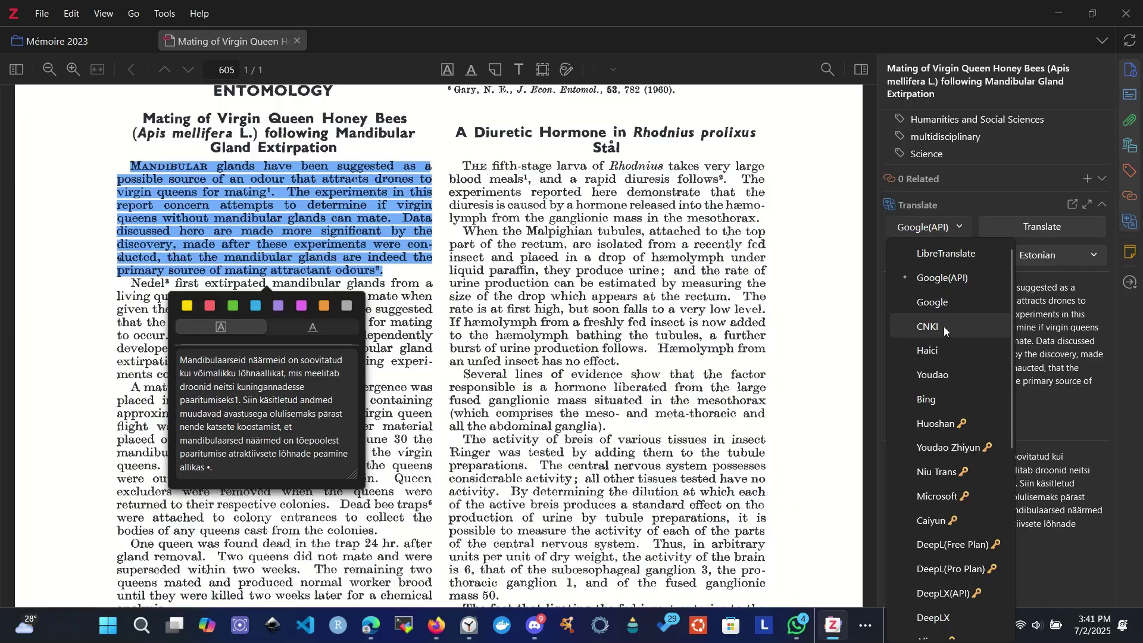
{"action": "left_click", "coordinate": [1037, 410]}
{"action": "left_click", "coordinate": [376, 247]}
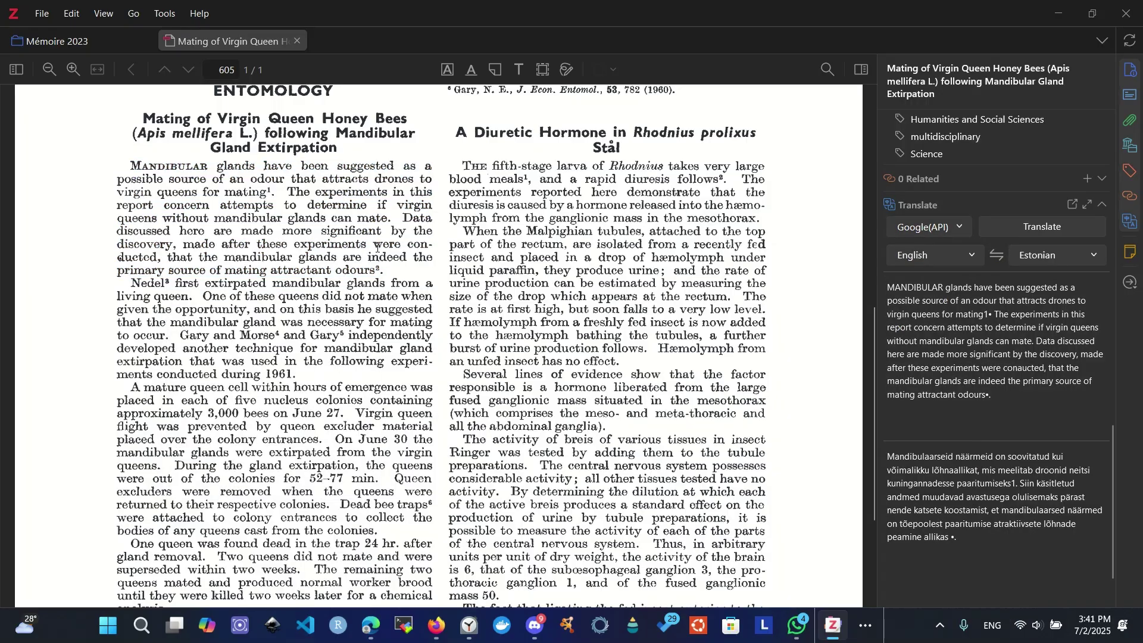
- Select the Malpighian tubules passage, set the target language to French (France), and minimize Zotero
{"action": "left_click_drag", "start_coordinate": [454, 162], "coordinate": [764, 363]}
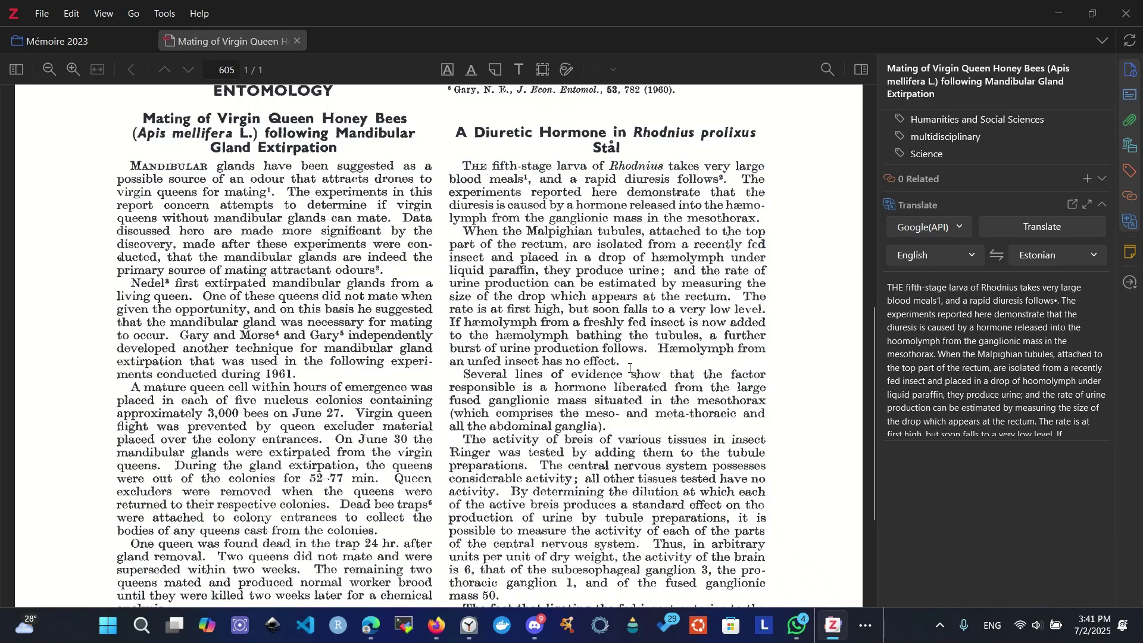
{"action": "mouse_move", "coordinate": [625, 372]}
{"action": "left_mouse_down"}
{"action": "mouse_move", "coordinate": [454, 219]}
{"action": "mouse_move", "coordinate": [463, 231]}
{"action": "left_mouse_up"}
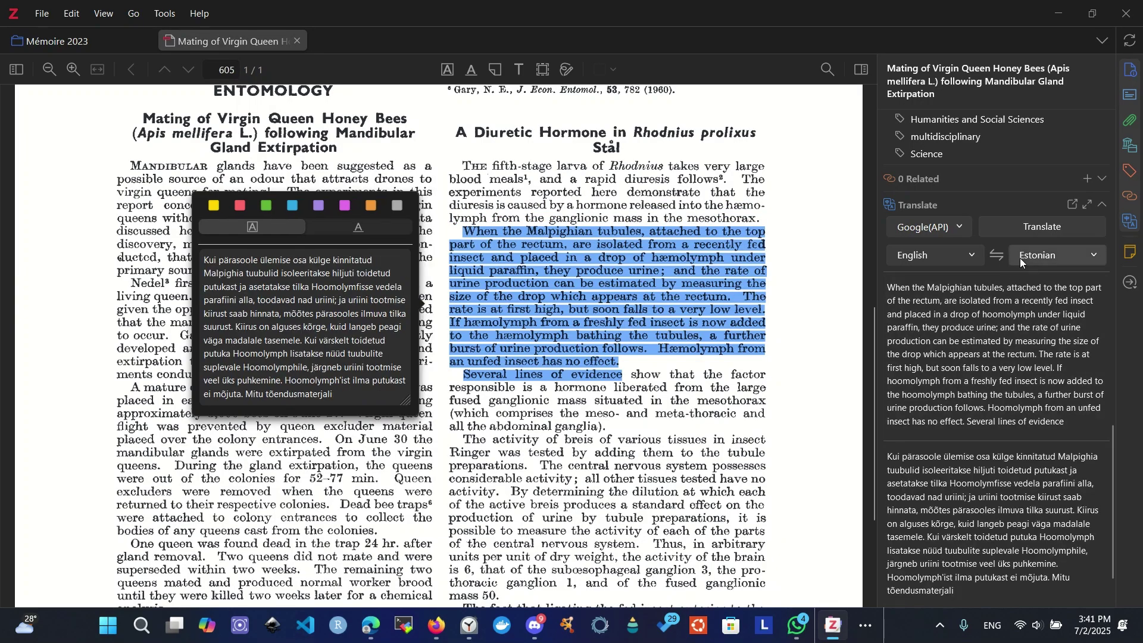
{"action": "left_click", "coordinate": [1022, 262]}
{"action": "scroll", "coordinate": [952, 326], "scroll_direction": "up", "scroll_amount": 15}
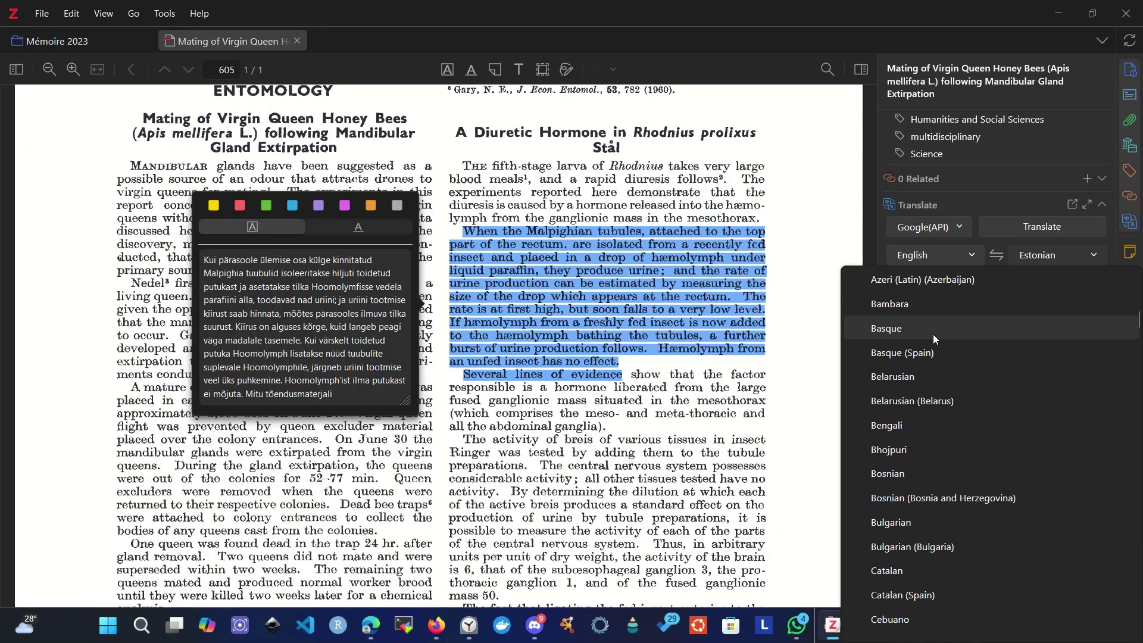
{"action": "scroll", "coordinate": [933, 334], "scroll_direction": "down", "scroll_amount": 15}
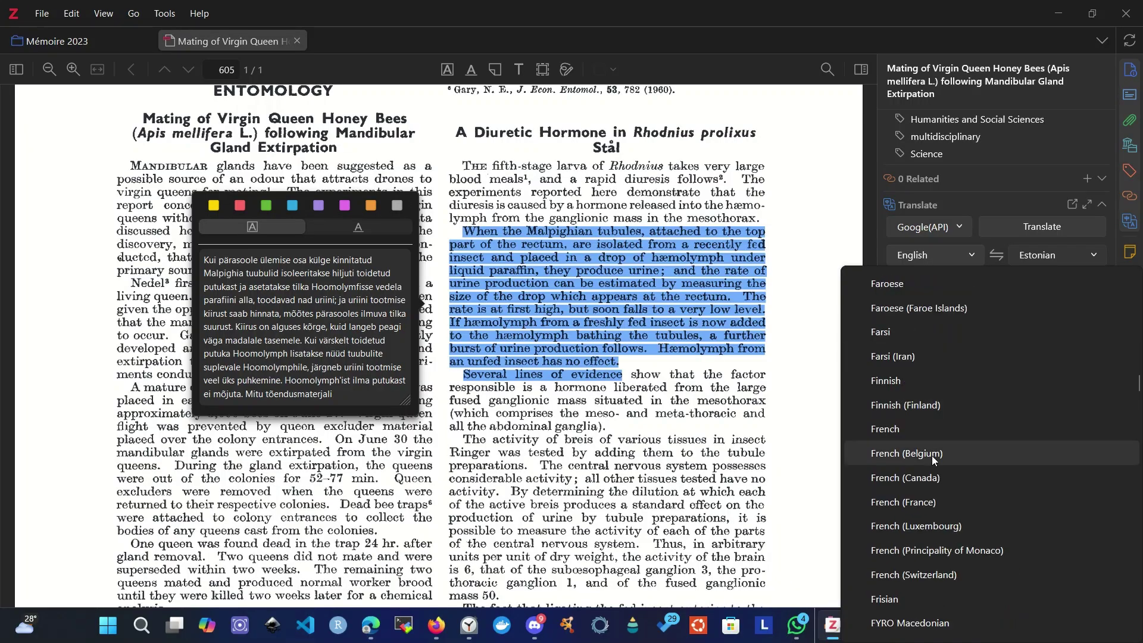
{"action": "left_click", "coordinate": [931, 499]}
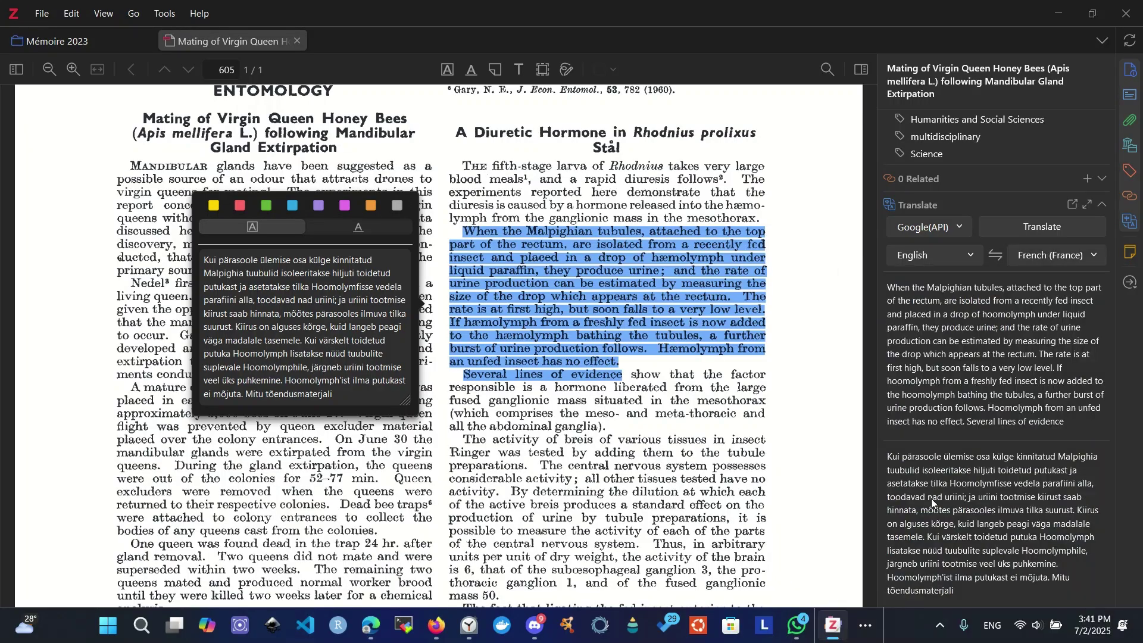
{"action": "left_click", "coordinate": [954, 355]}
{"action": "left_click", "coordinate": [382, 122]}
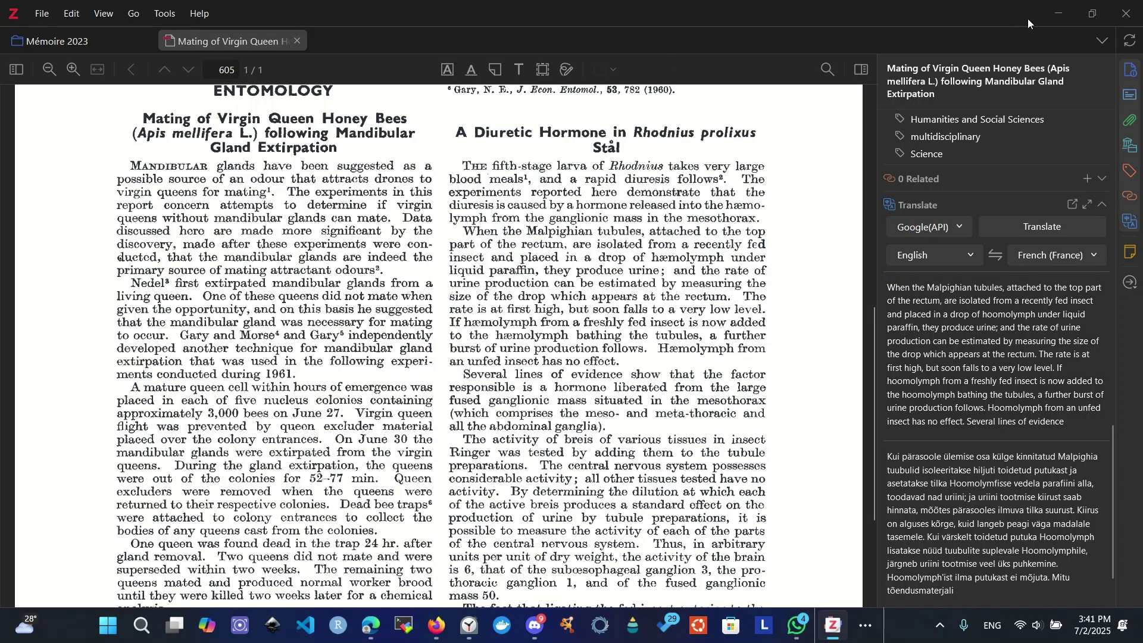
{"action": "left_click", "coordinate": [1053, 10]}
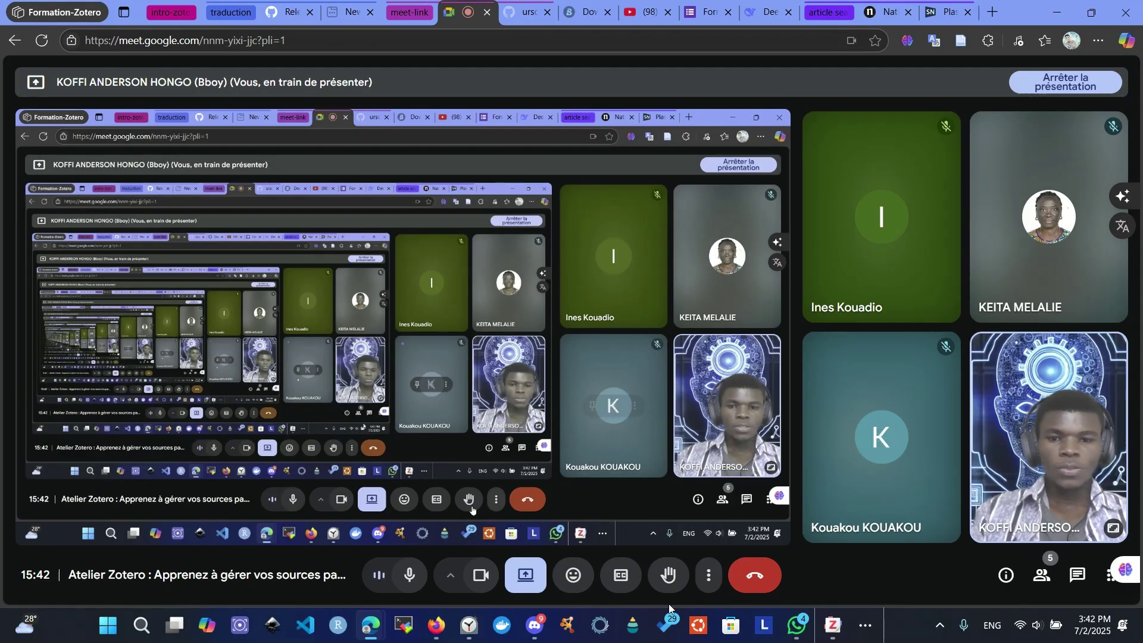
- Briefly check WhatsApp, then choose 'Présenter un autre contenu' from Meet's Present menu
{"action": "left_click", "coordinate": [796, 626]}
{"action": "left_click", "coordinate": [795, 627]}
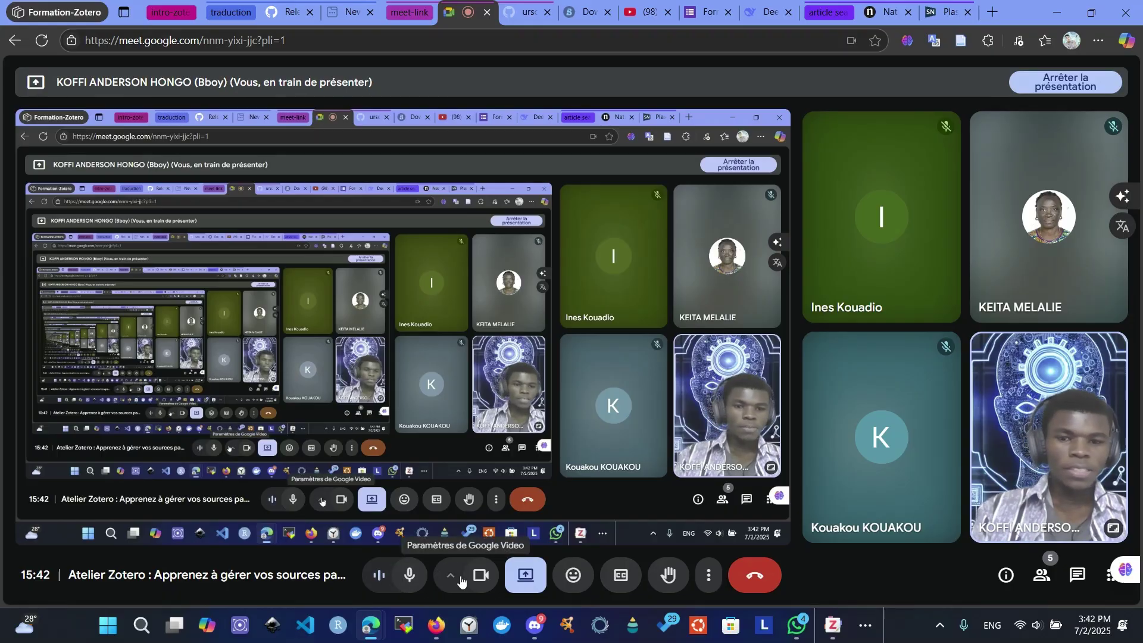
{"action": "left_click", "coordinate": [527, 588]}
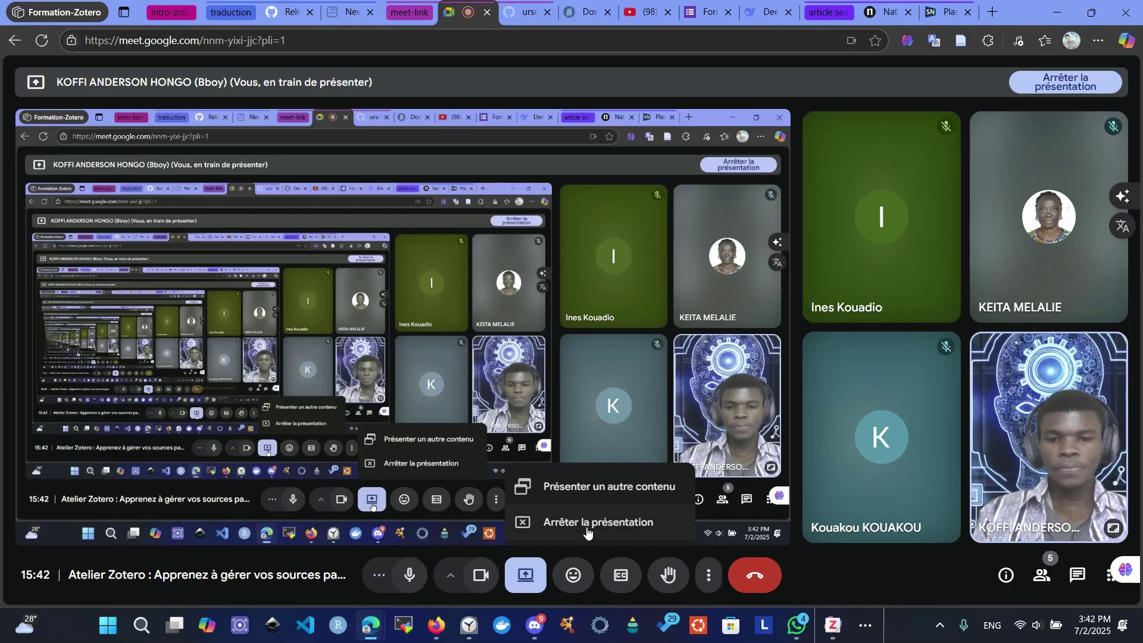
{"action": "left_click", "coordinate": [564, 503]}
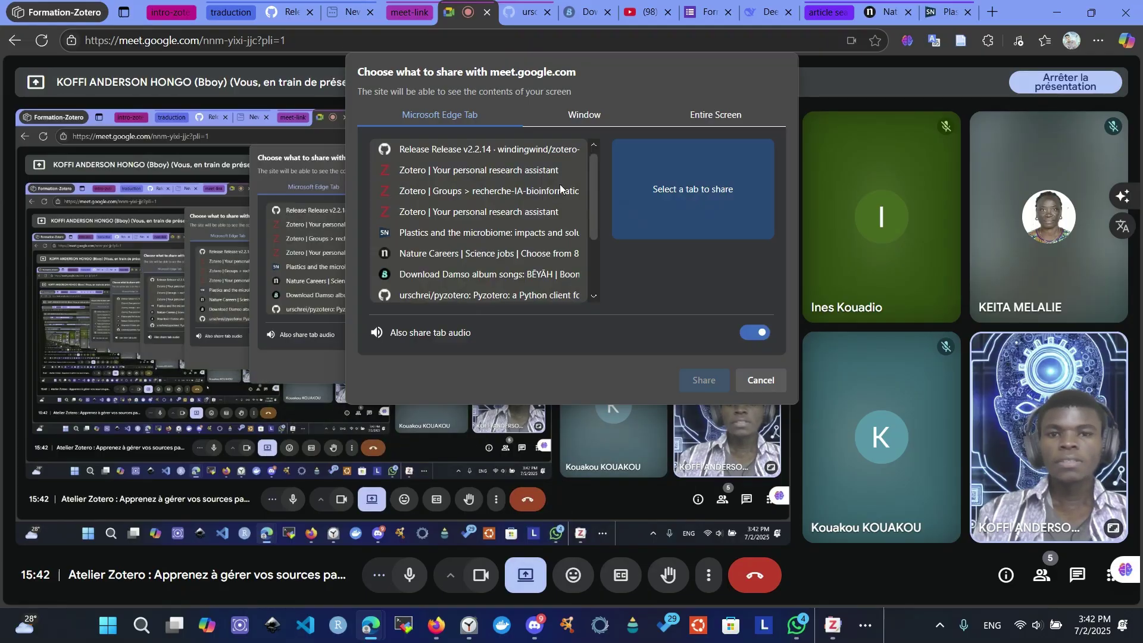
{"action": "left_click", "coordinate": [464, 173]}
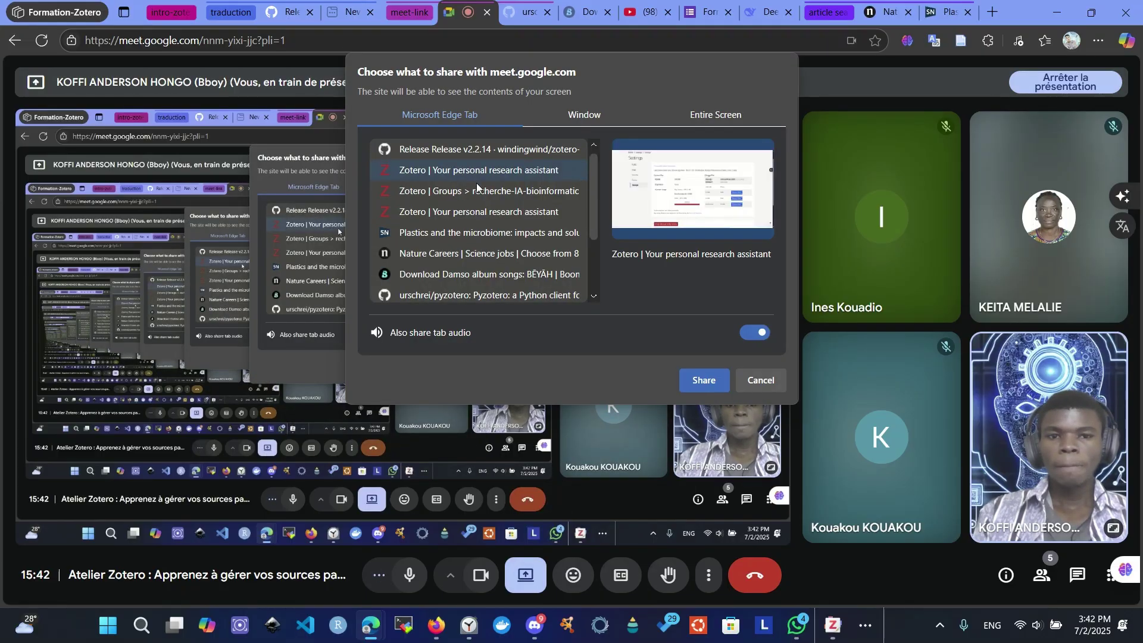
{"action": "left_click", "coordinate": [474, 191]}
{"action": "double_click", "coordinate": [464, 213]}
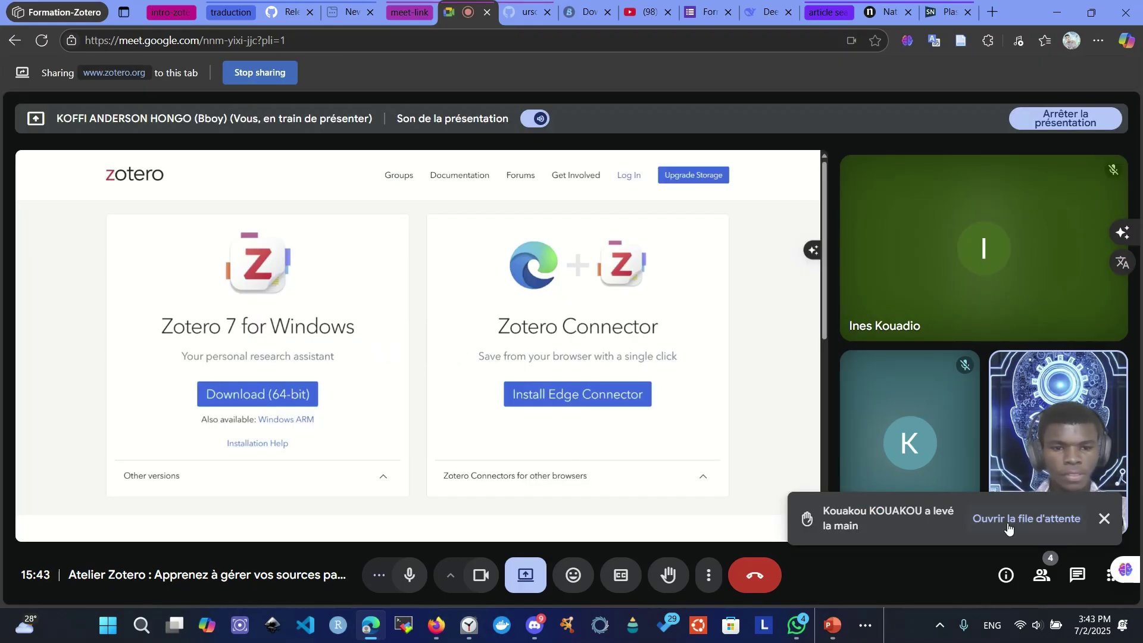
{"action": "left_click", "coordinate": [1008, 519]}
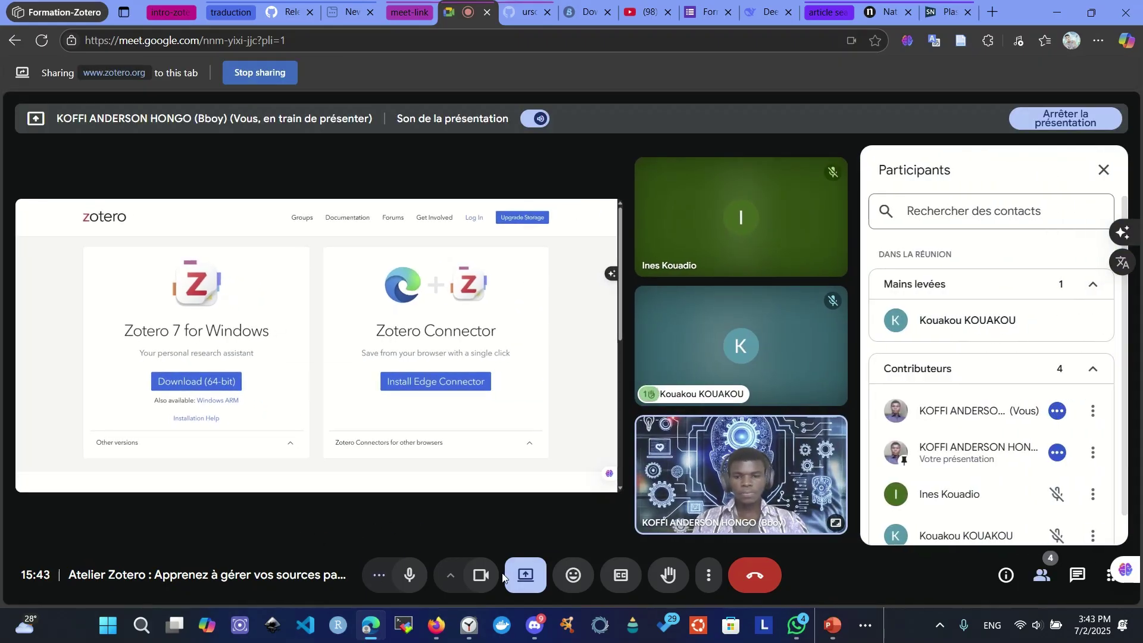
{"action": "left_click", "coordinate": [1103, 170]}
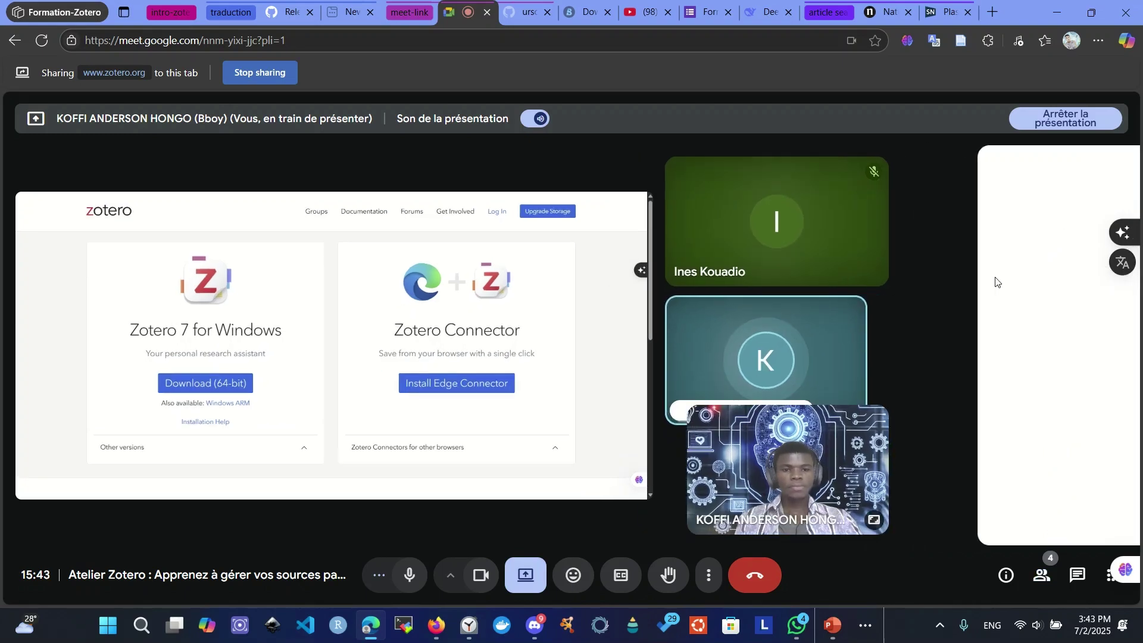
{"action": "left_click", "coordinate": [526, 587]}
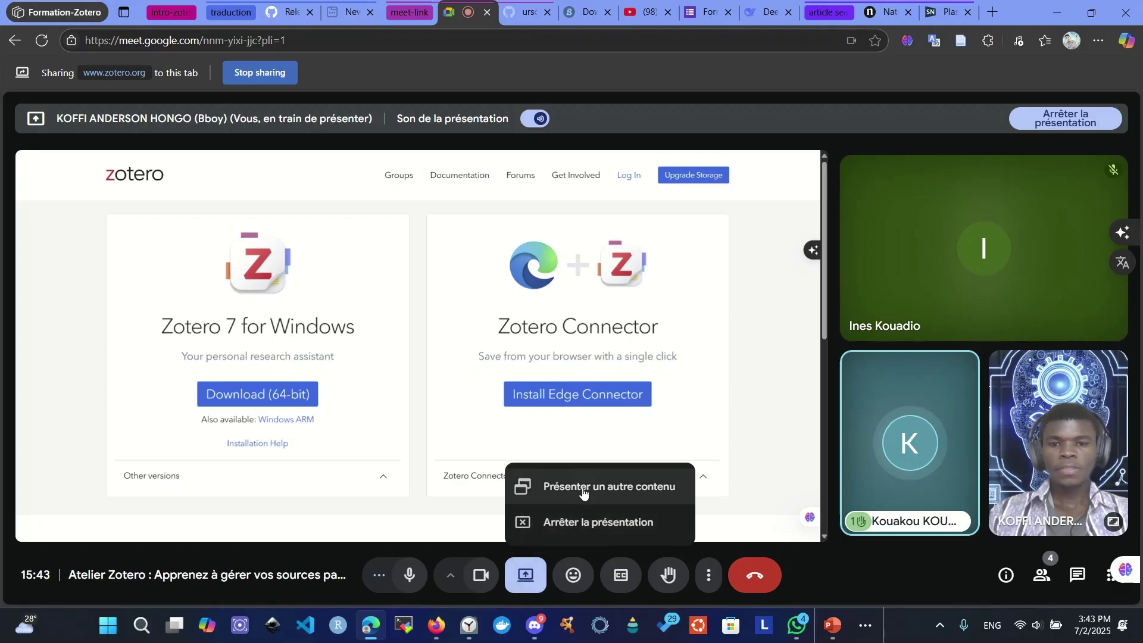
{"action": "left_click", "coordinate": [582, 491]}
{"action": "left_click", "coordinate": [585, 112]}
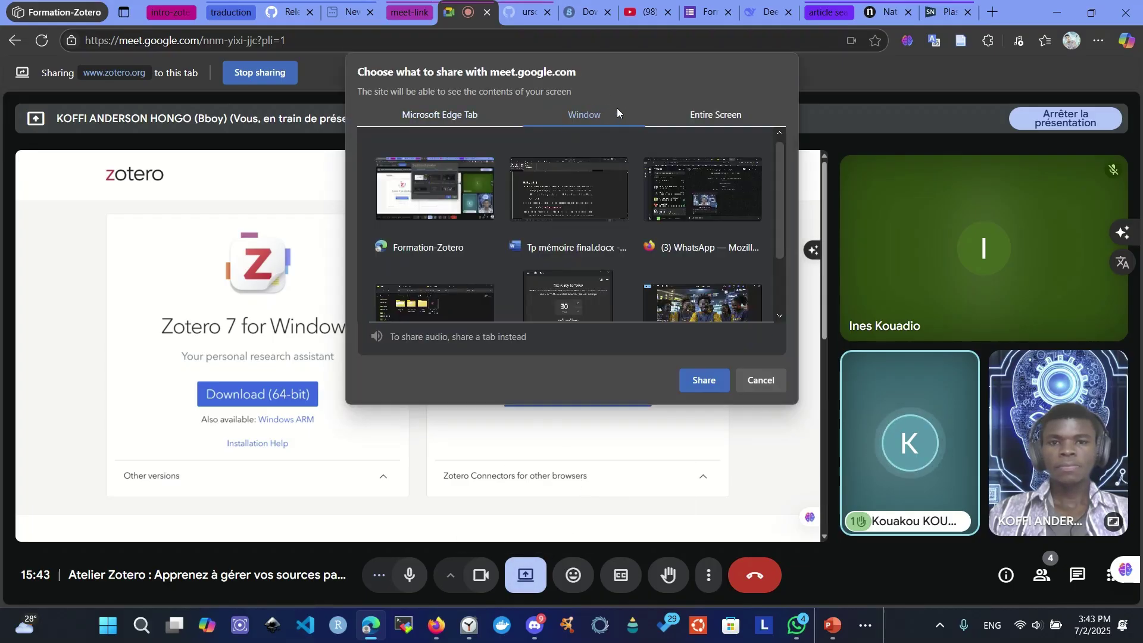
{"action": "scroll", "coordinate": [646, 245], "scroll_direction": "down", "scroll_amount": 3}
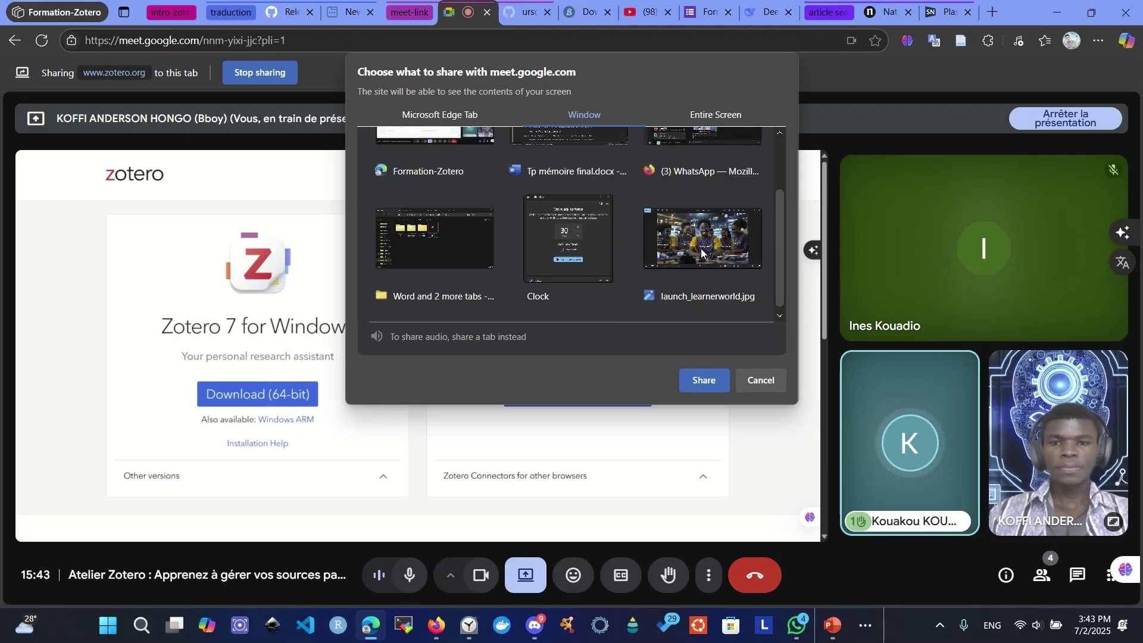
{"action": "left_click", "coordinate": [690, 118]}
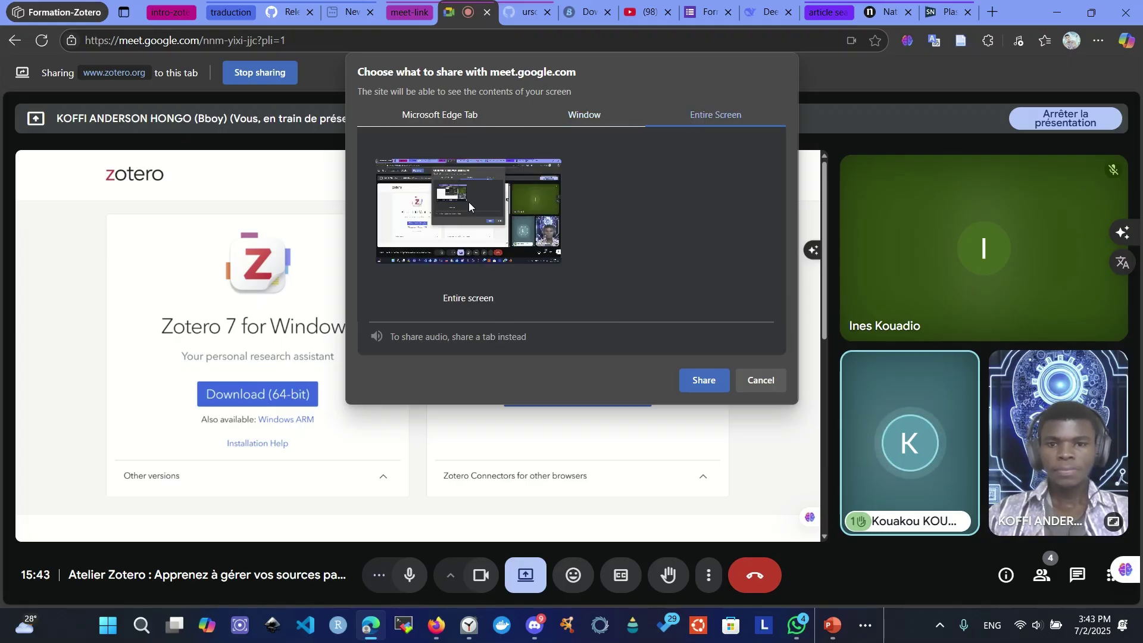
{"action": "left_click", "coordinate": [580, 119]}
{"action": "scroll", "coordinate": [559, 178], "scroll_direction": "up", "scroll_amount": 3}
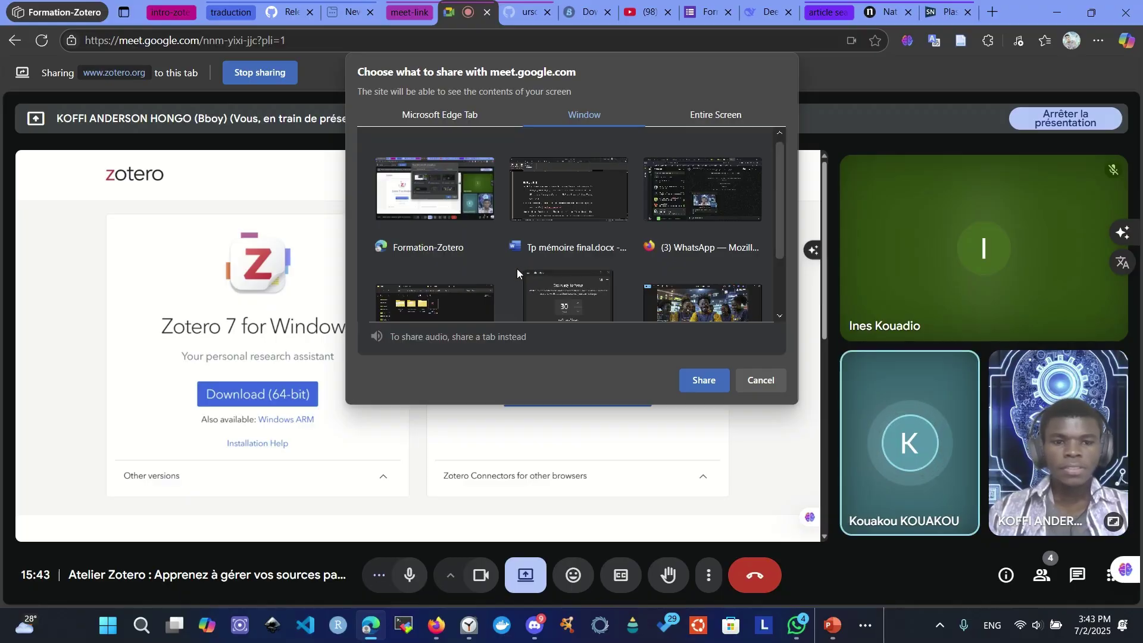
{"action": "scroll", "coordinate": [449, 244], "scroll_direction": "down", "scroll_amount": 2}
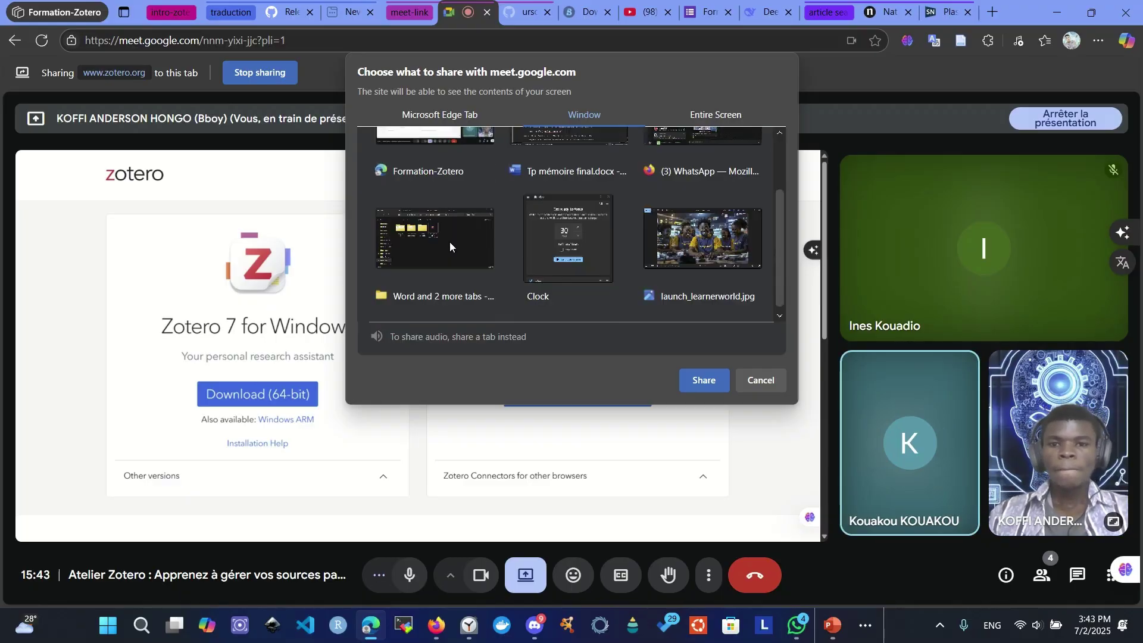
{"action": "scroll", "coordinate": [462, 303], "scroll_direction": "up", "scroll_amount": 2}
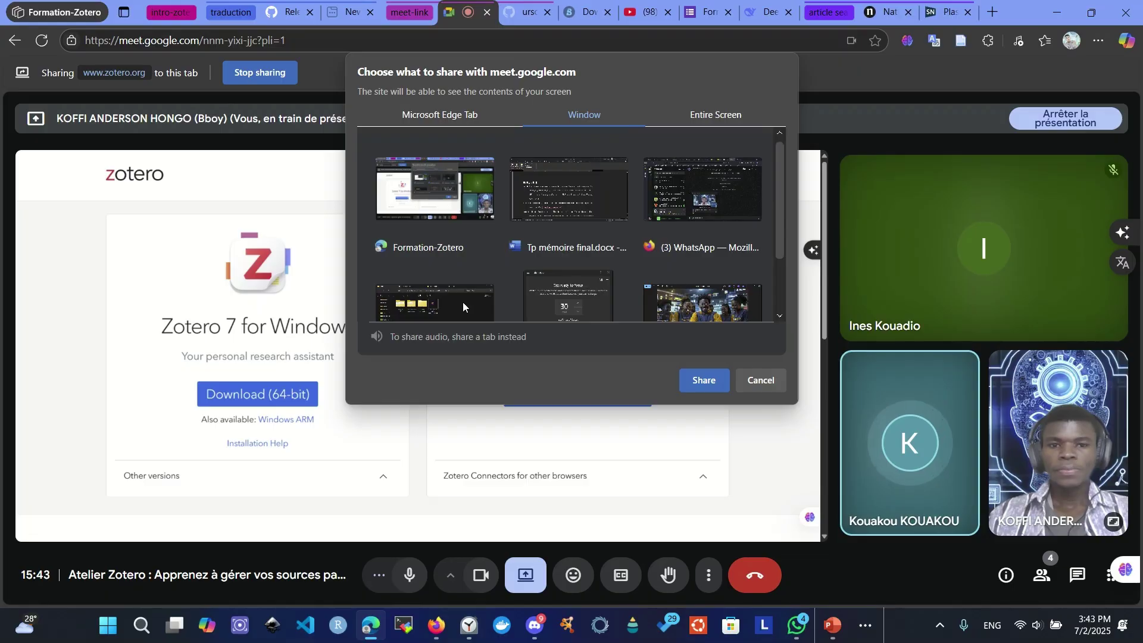
{"action": "scroll", "coordinate": [462, 303], "scroll_direction": "down", "scroll_amount": 2}
{"action": "scroll", "coordinate": [462, 303], "scroll_direction": "up", "scroll_amount": 2}
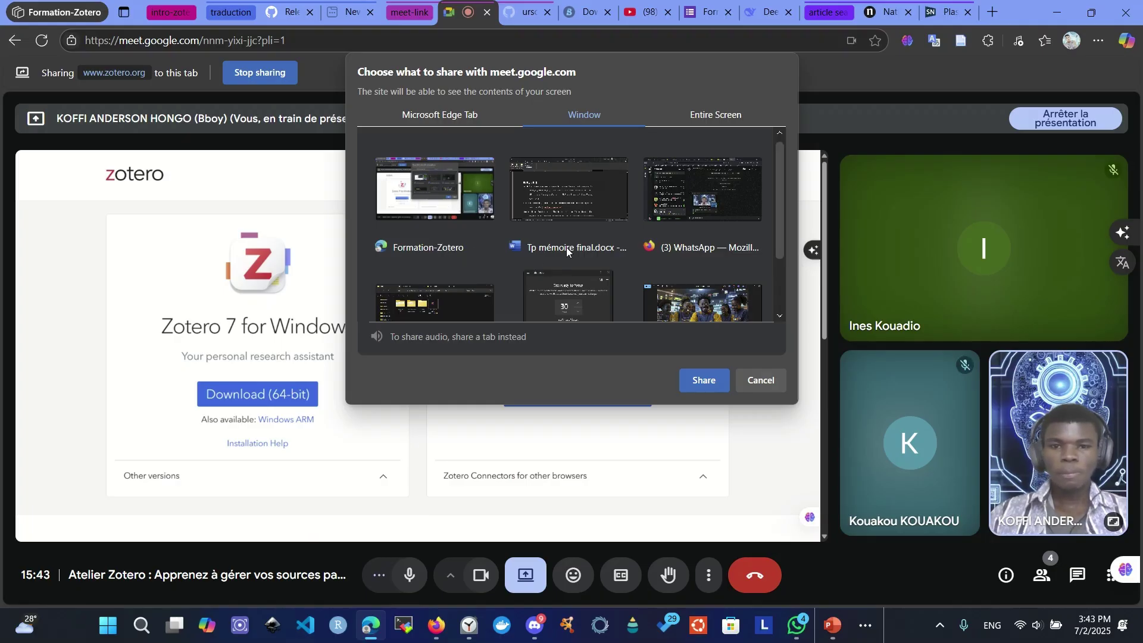
{"action": "left_click", "coordinate": [686, 213]}
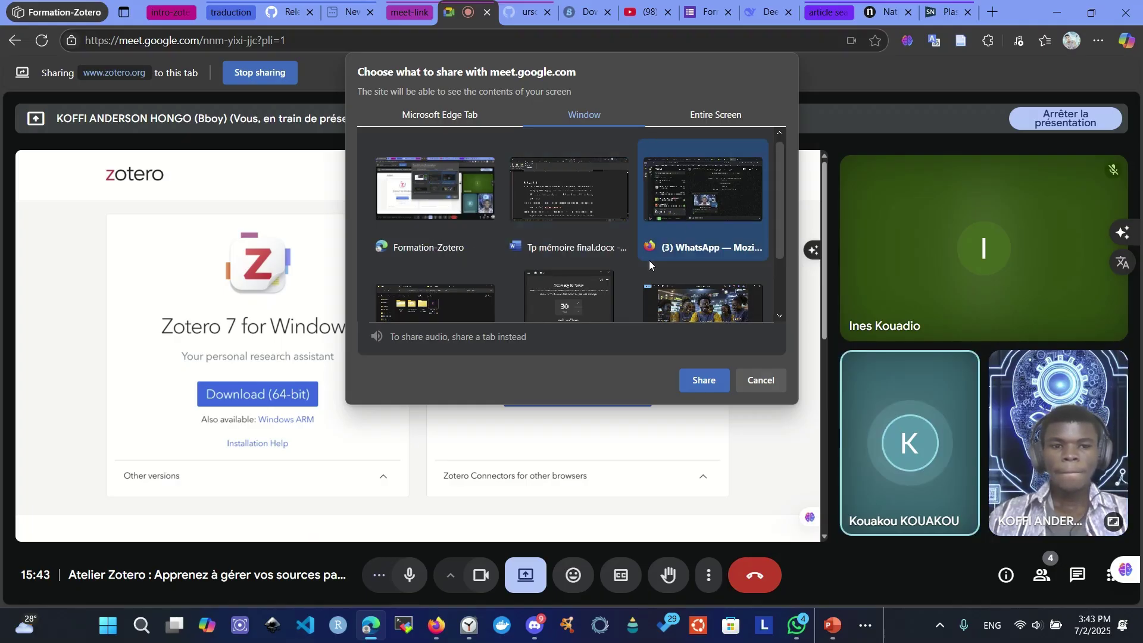
{"action": "scroll", "coordinate": [587, 285], "scroll_direction": "down", "scroll_amount": 2}
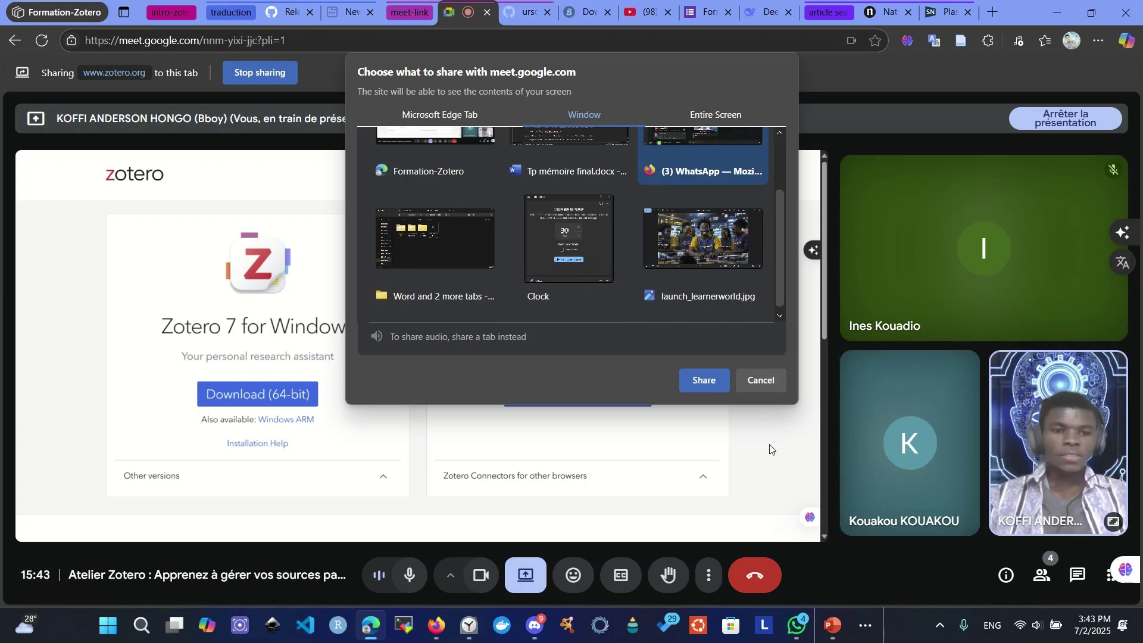
{"action": "left_click", "coordinate": [418, 253]}
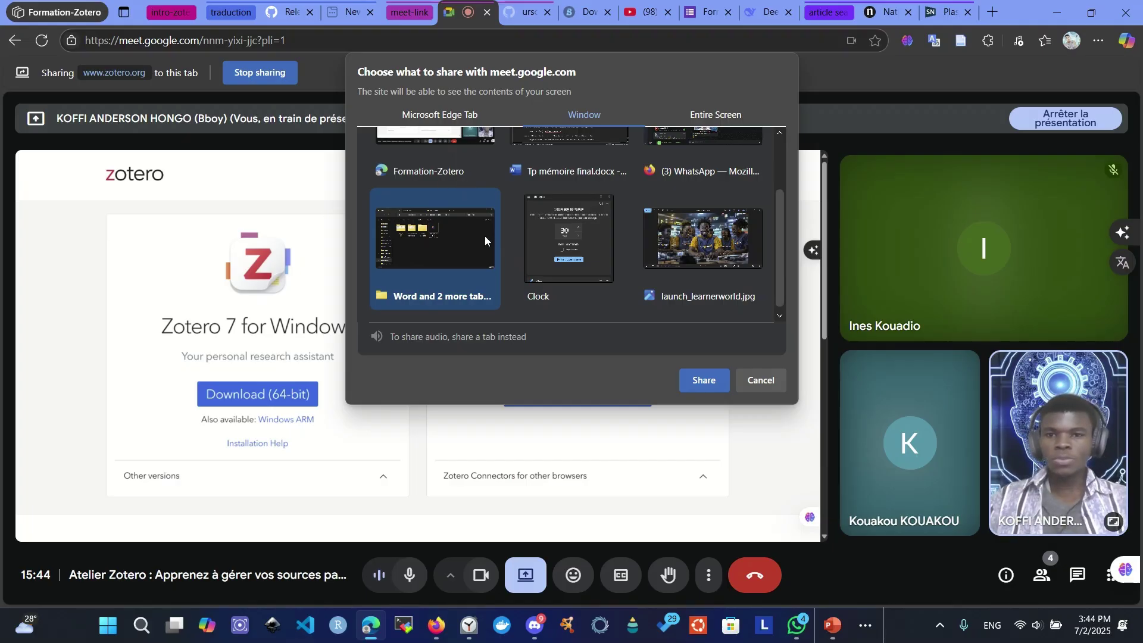
{"action": "left_click", "coordinate": [576, 262]}
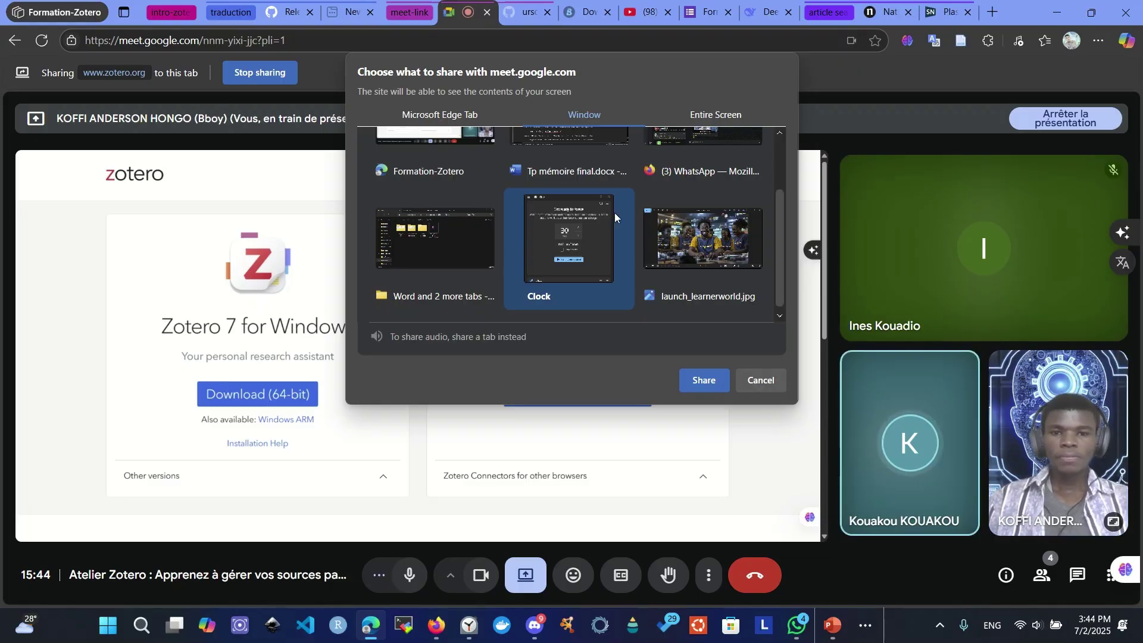
{"action": "scroll", "coordinate": [577, 248], "scroll_direction": "up", "scroll_amount": 2}
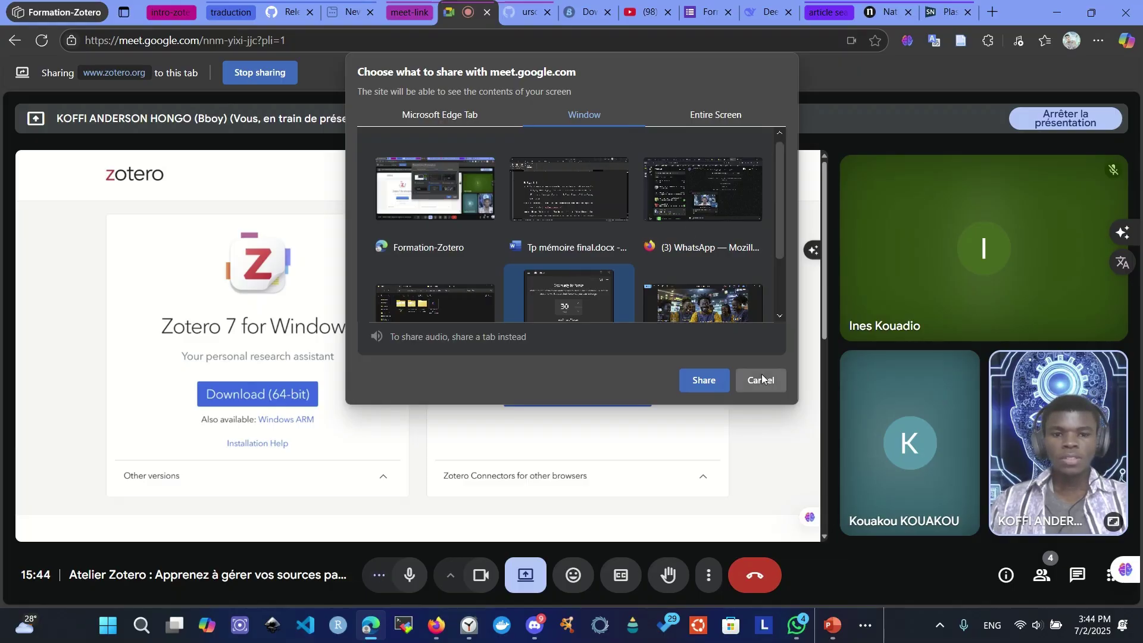
{"action": "scroll", "coordinate": [659, 277], "scroll_direction": "down", "scroll_amount": 2}
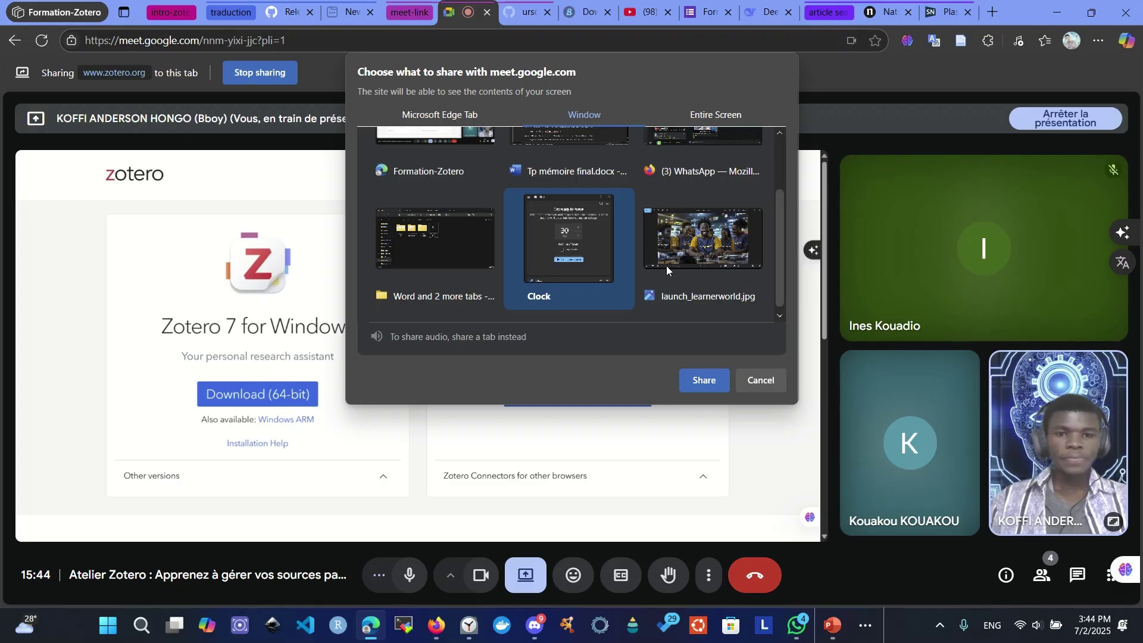
{"action": "left_click", "coordinate": [759, 380]}
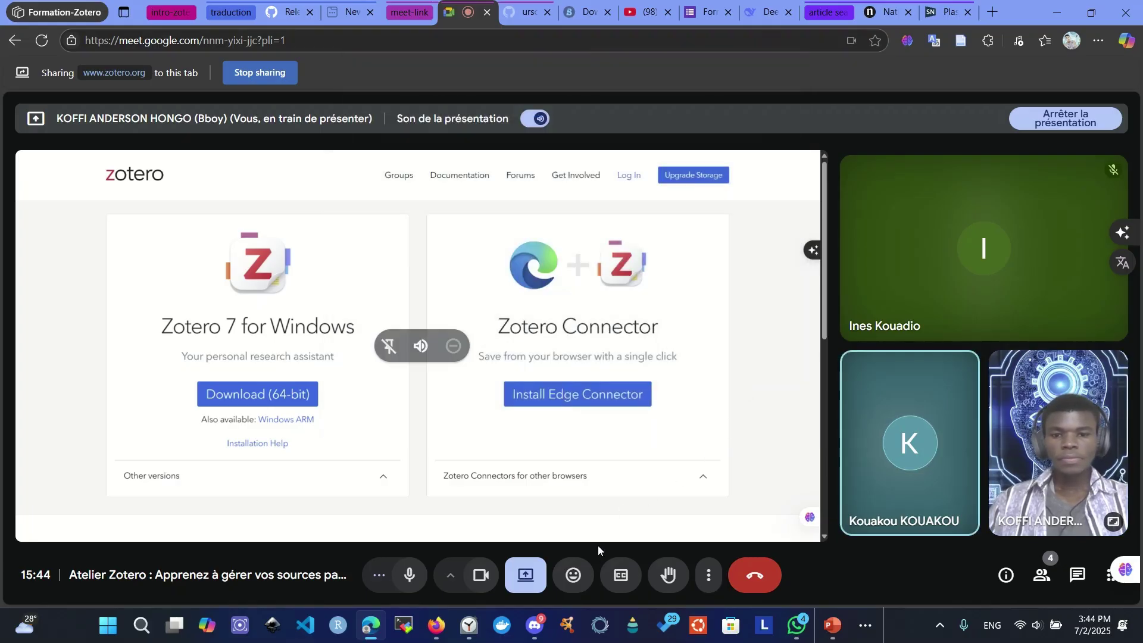
- Copy the link of the TP memoire folder in Vidéos_word_2019, then return to the Meet call
{"action": "left_click", "coordinate": [437, 624]}
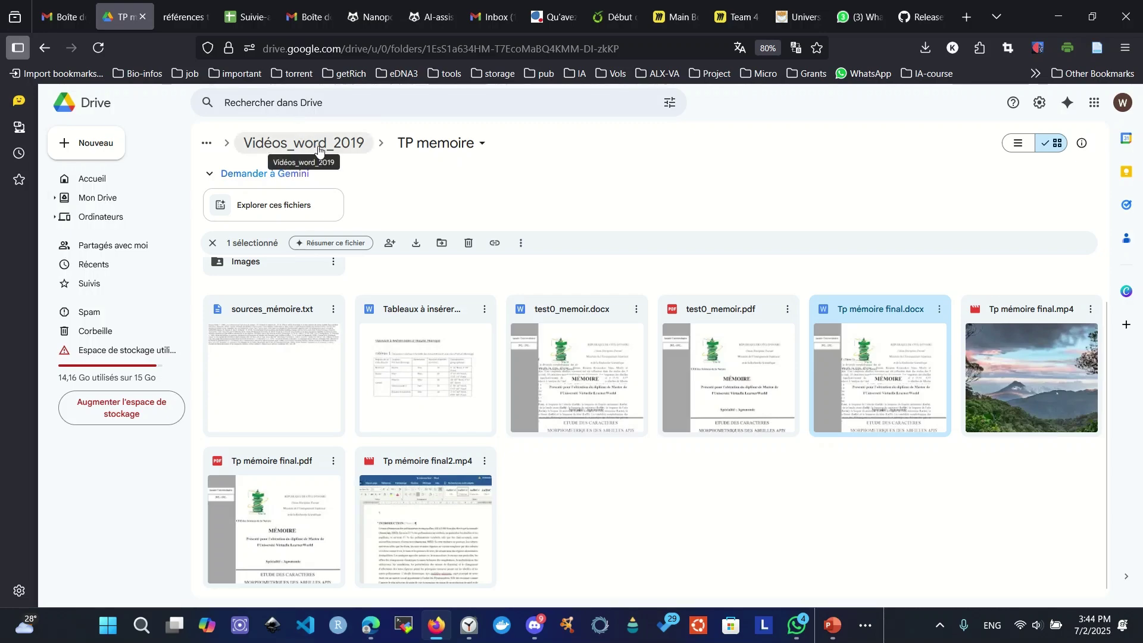
{"action": "scroll", "coordinate": [467, 387], "scroll_direction": "up", "scroll_amount": 1}
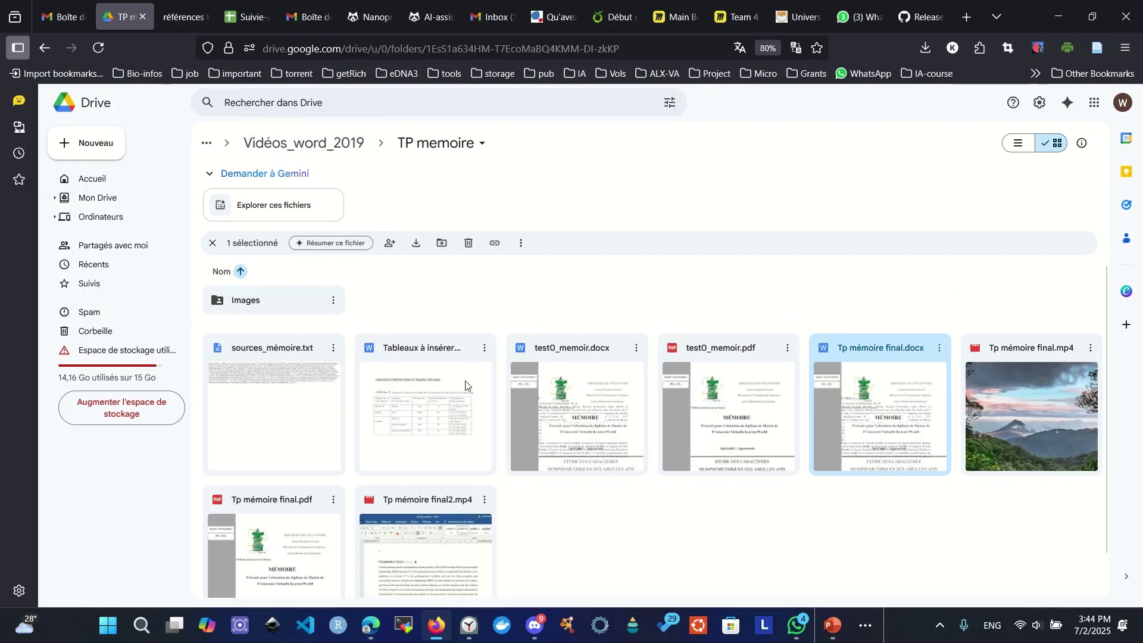
{"action": "left_click", "coordinate": [344, 149]}
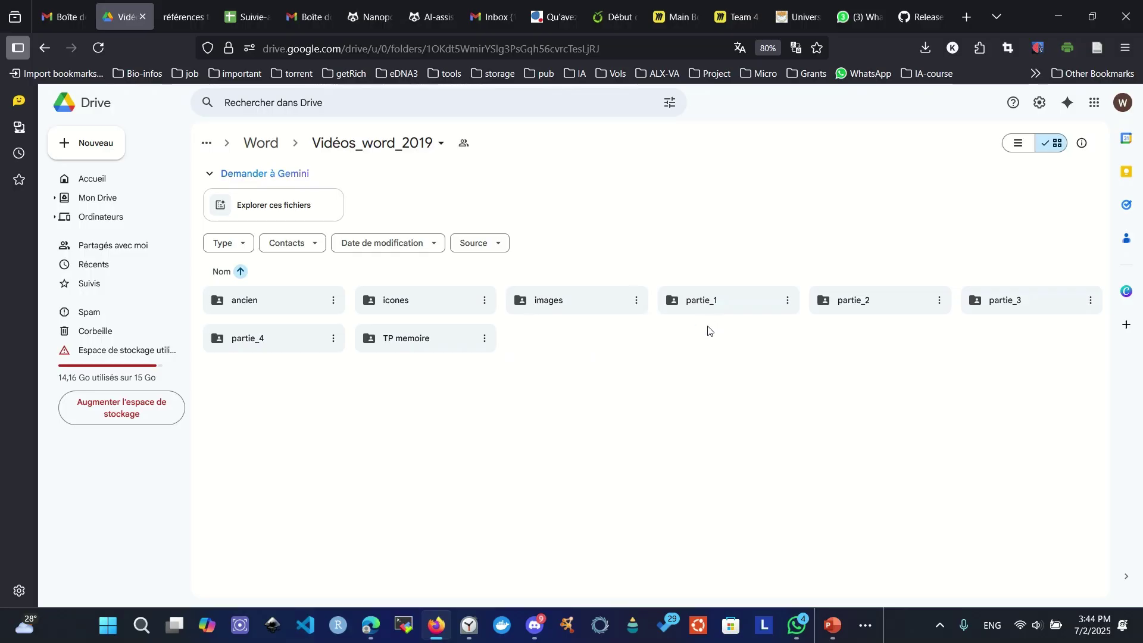
{"action": "left_click", "coordinate": [485, 342]}
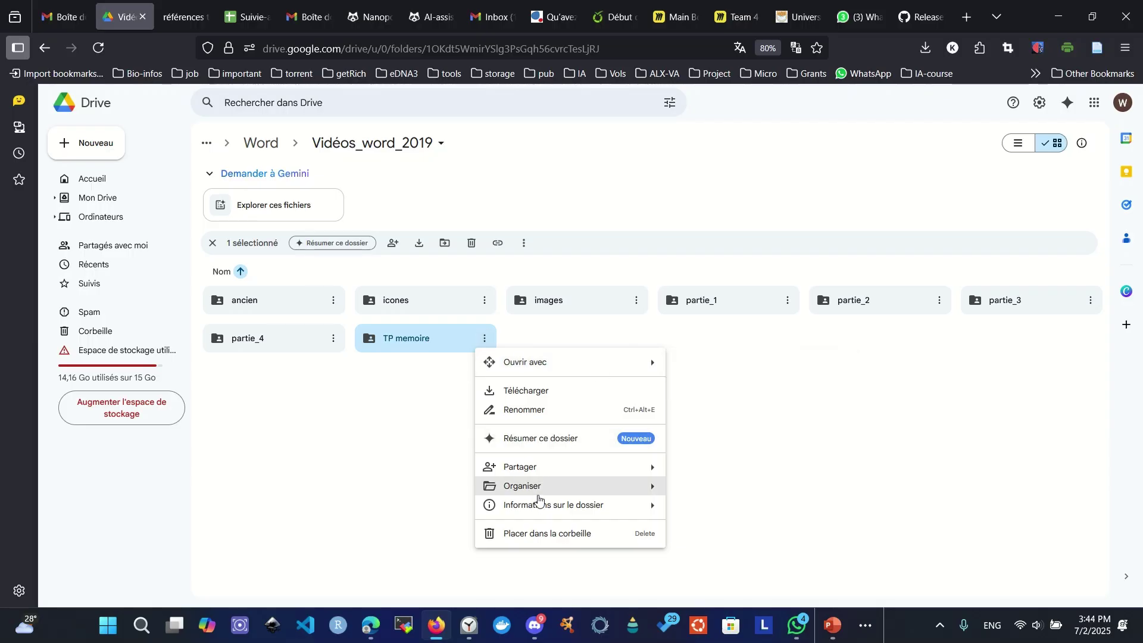
{"action": "mouse_move", "coordinate": [530, 471]}
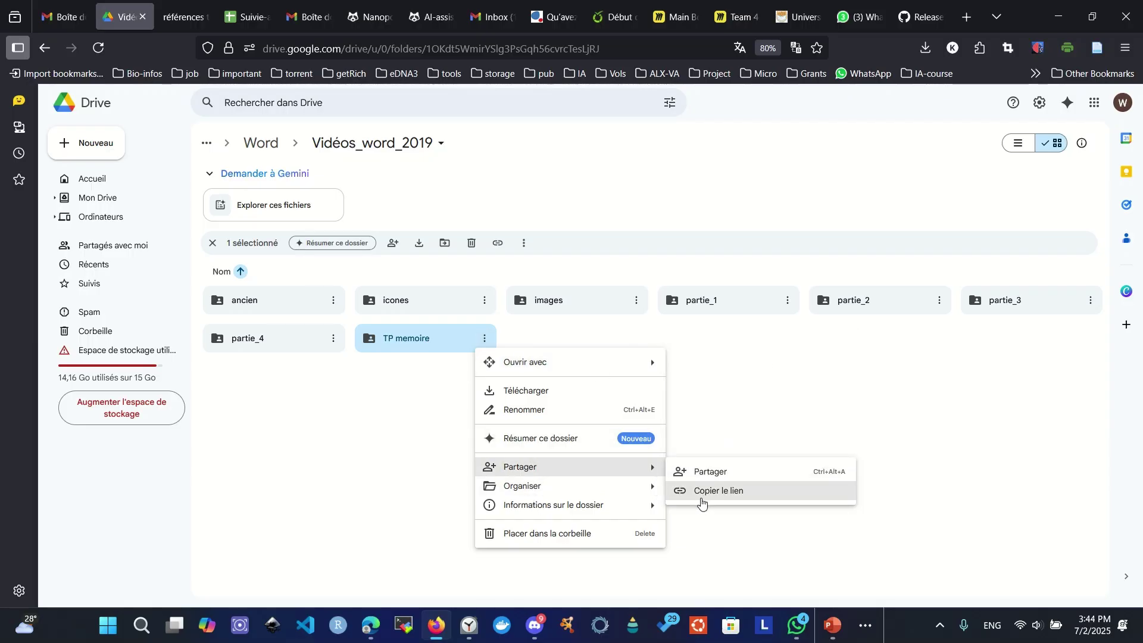
{"action": "left_click", "coordinate": [703, 502]}
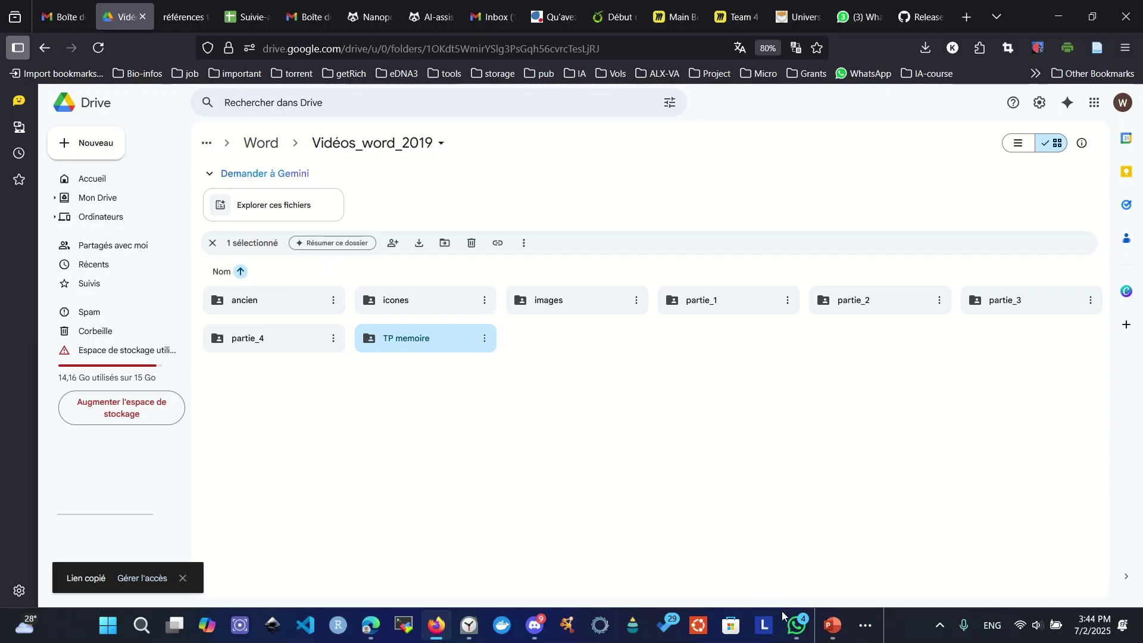
{"action": "left_click", "coordinate": [370, 625]}
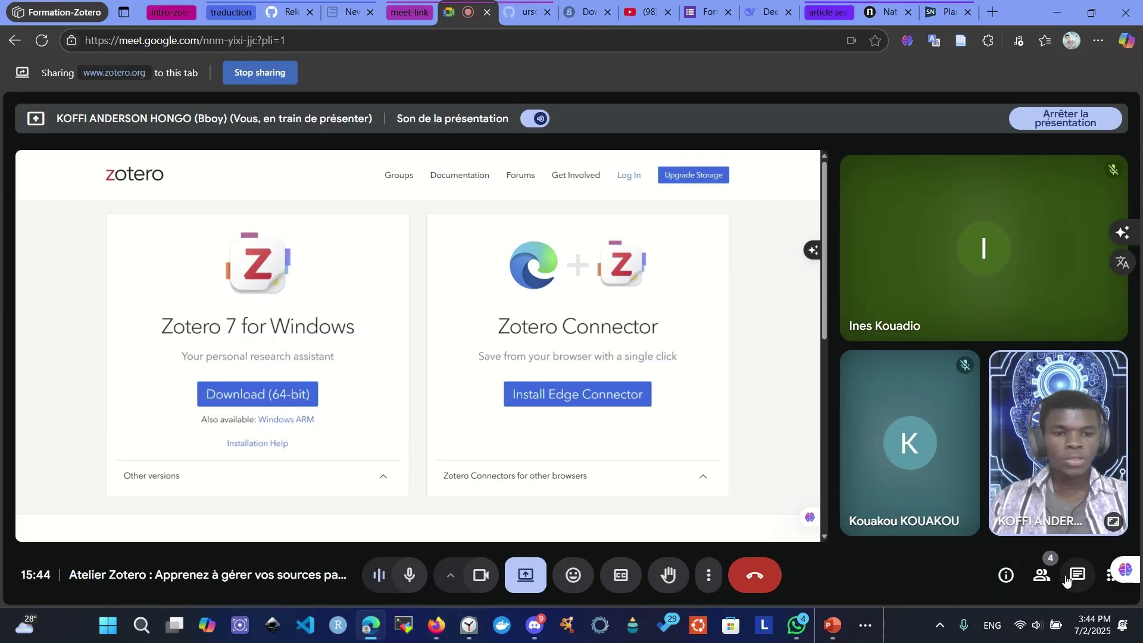
- Post the first copied Google Drive folder link in the Meet call chat
{"action": "left_click", "coordinate": [1077, 576]}
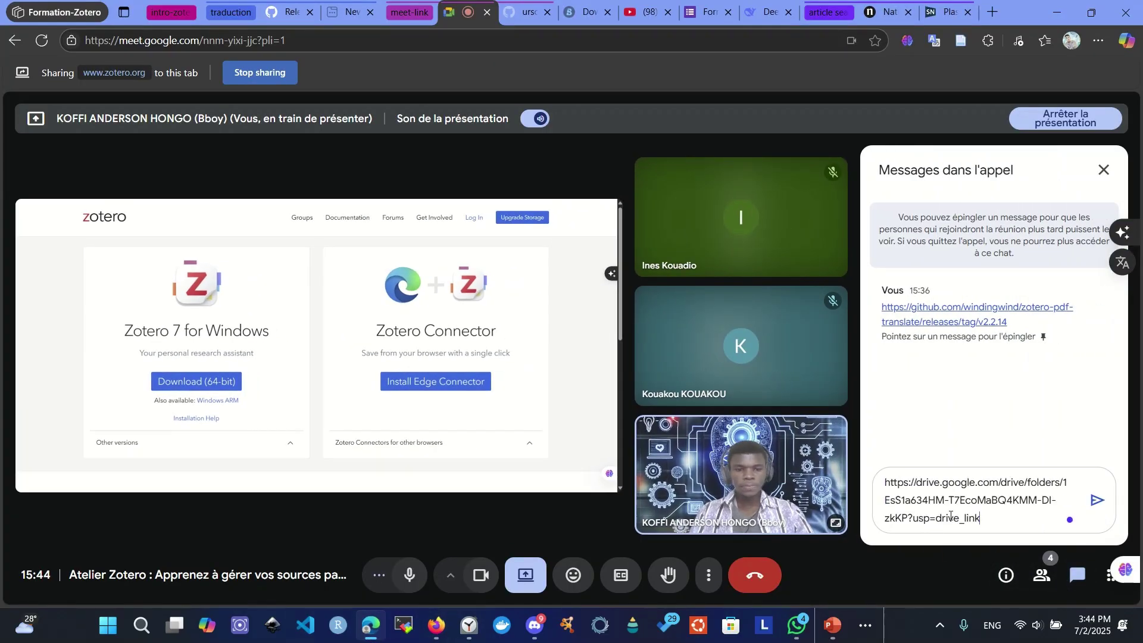
{"action": "left_click", "coordinate": [1095, 503]}
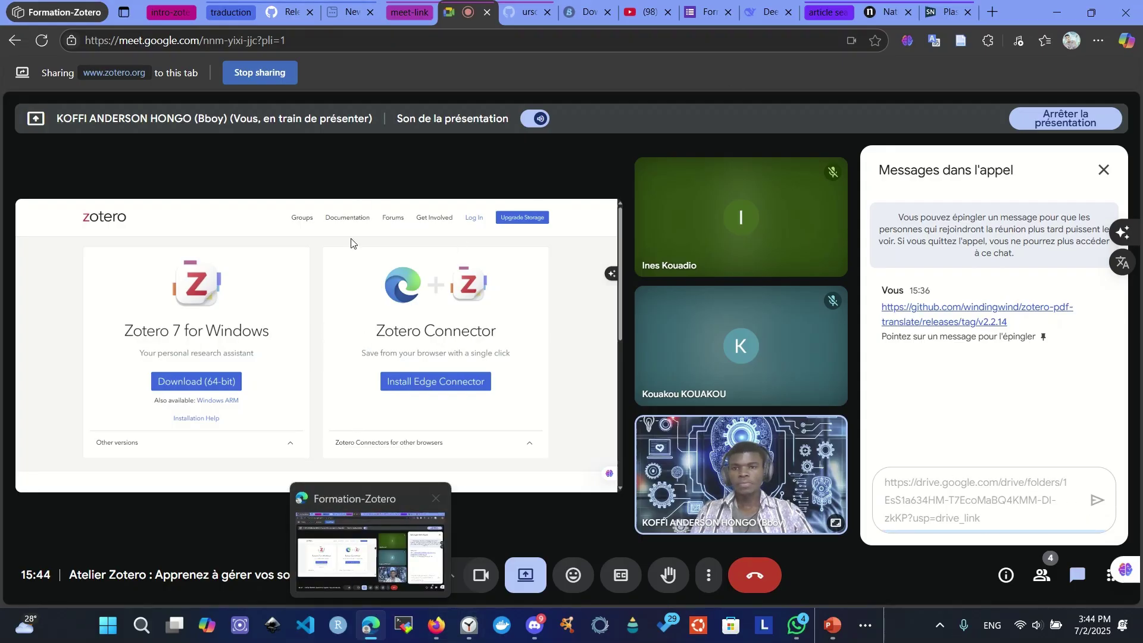
- Post a second Drive folder link in the chat, then close the chat panel
{"action": "left_click", "coordinate": [436, 625]}
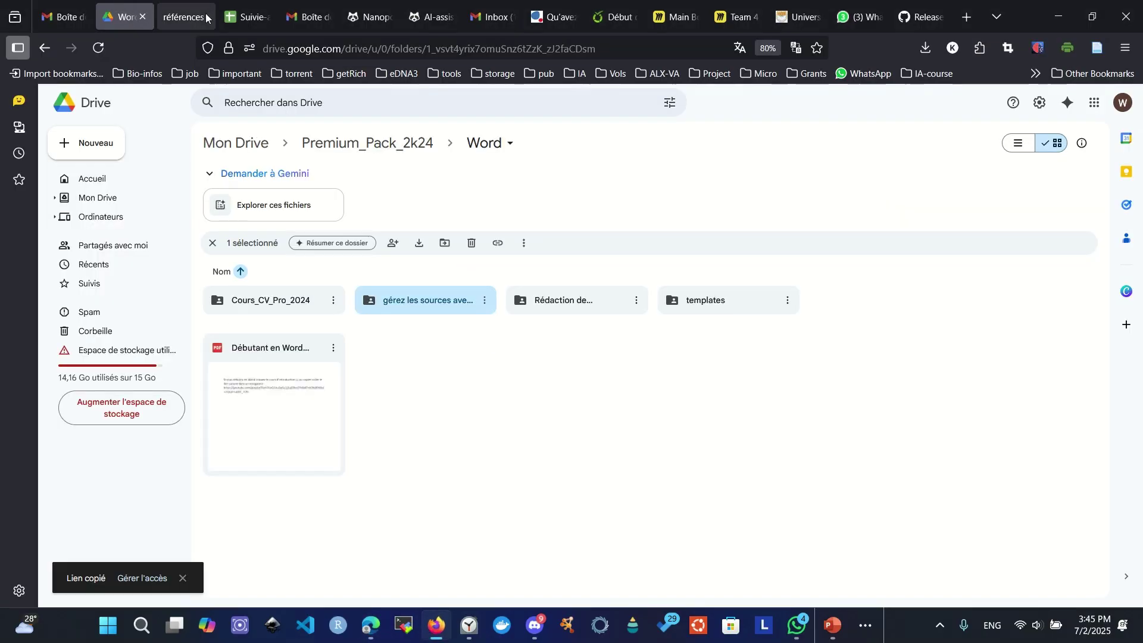
{"action": "left_click", "coordinate": [370, 625]}
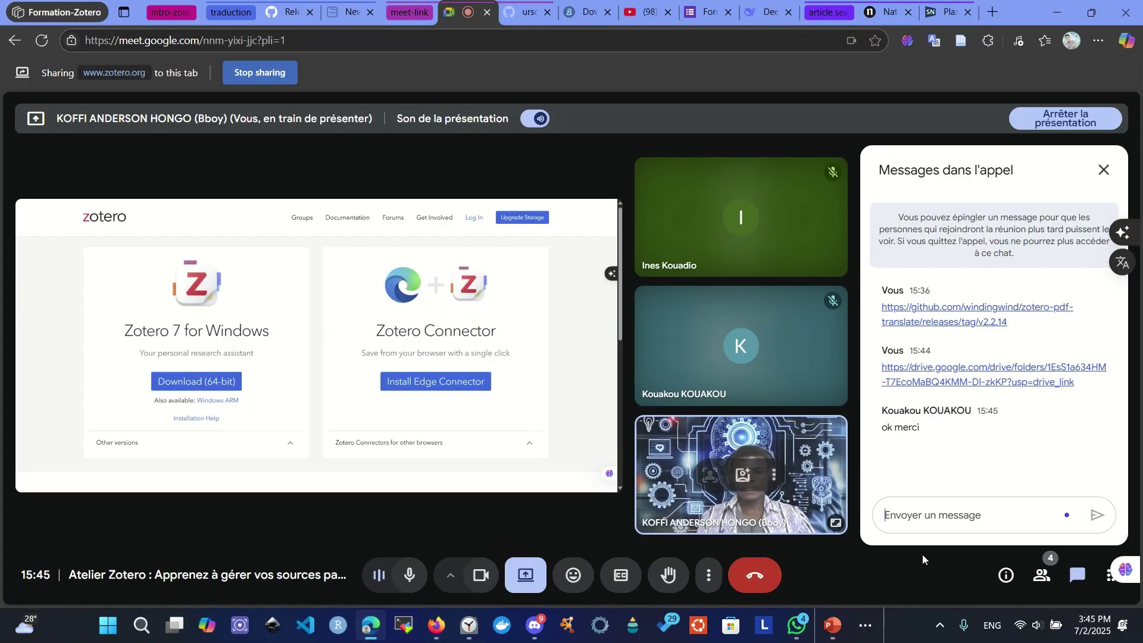
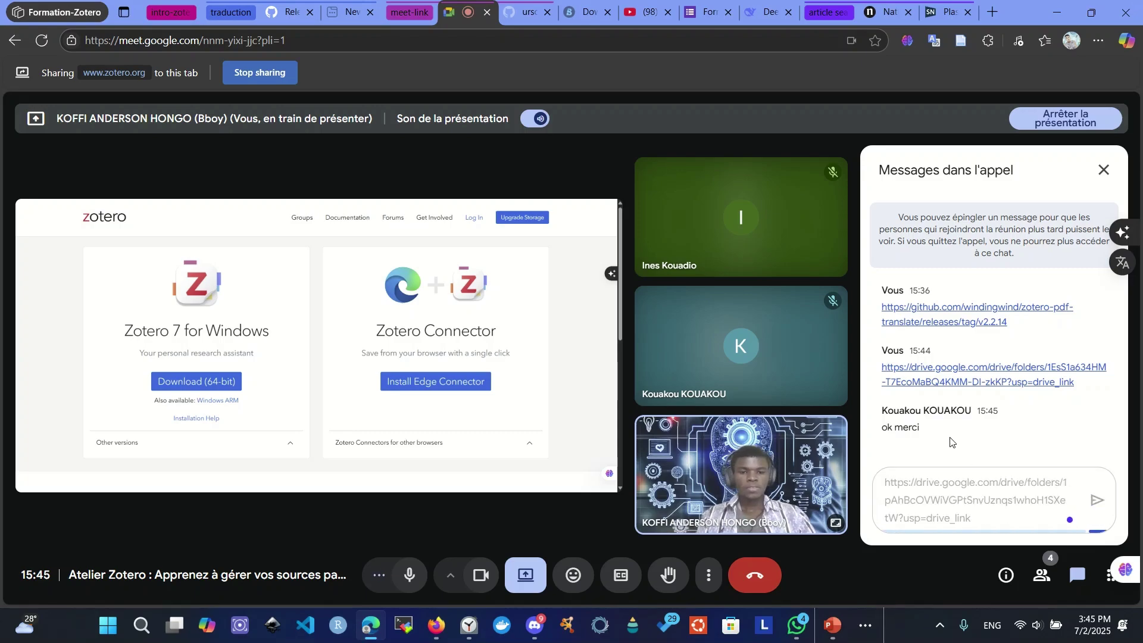
{"action": "key", "text": "Return"}
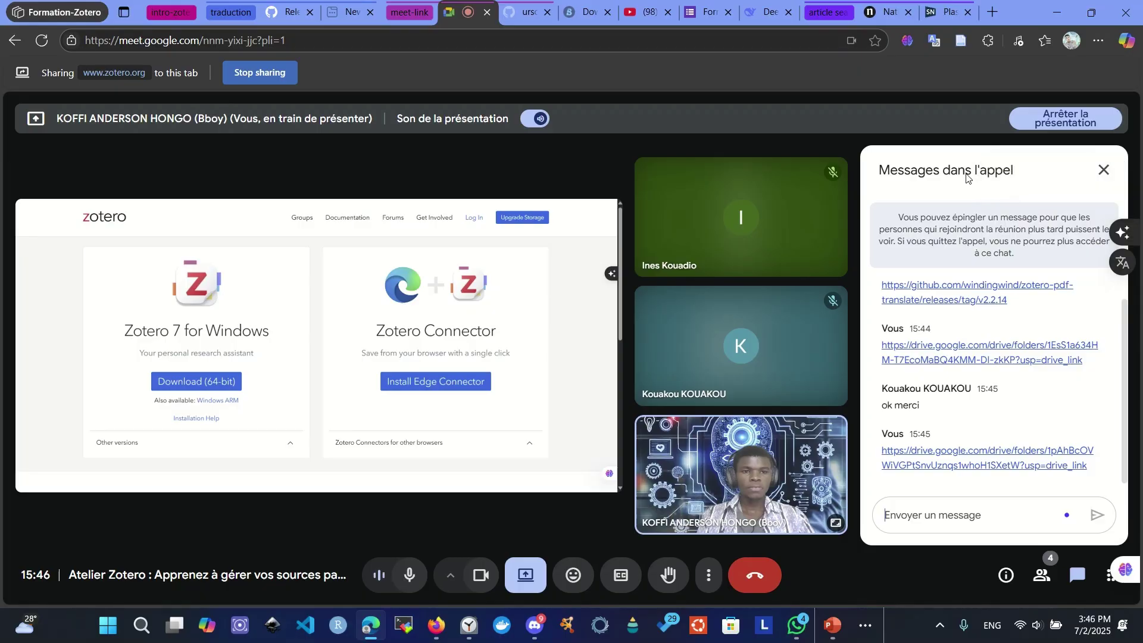
{"action": "left_click", "coordinate": [1104, 171]}
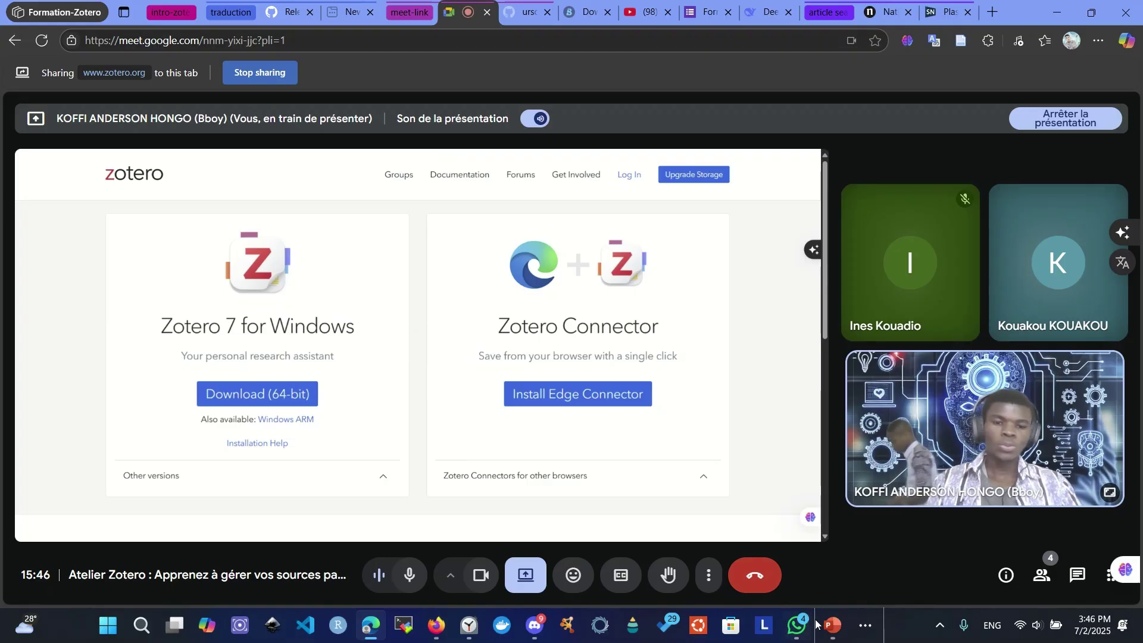
{"action": "left_click", "coordinate": [522, 573]}
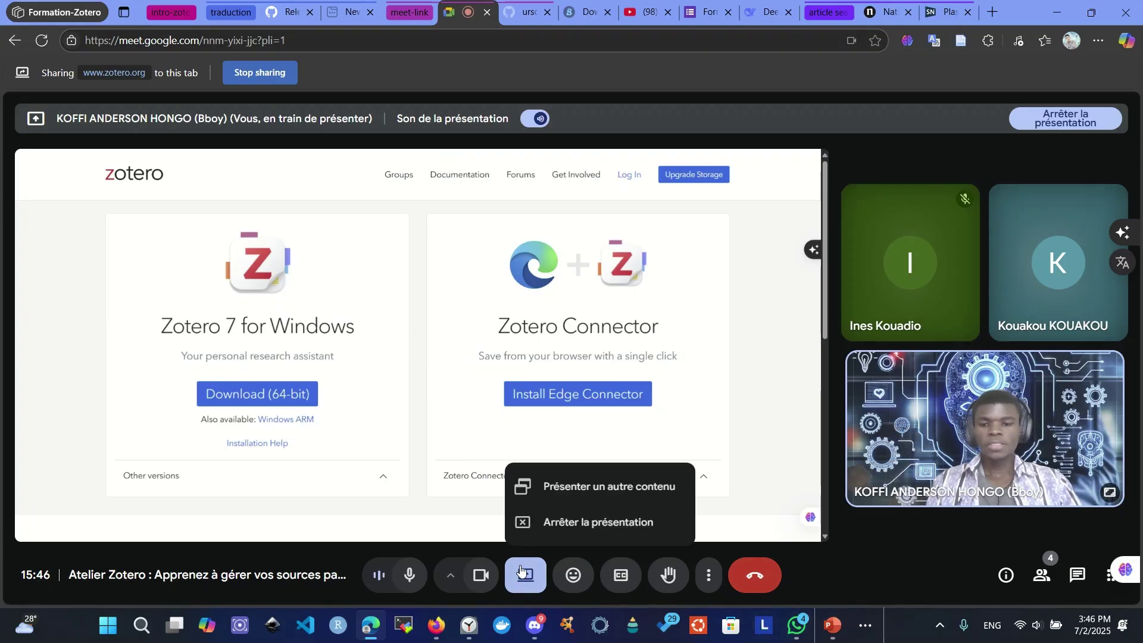
{"action": "left_click", "coordinate": [574, 485]}
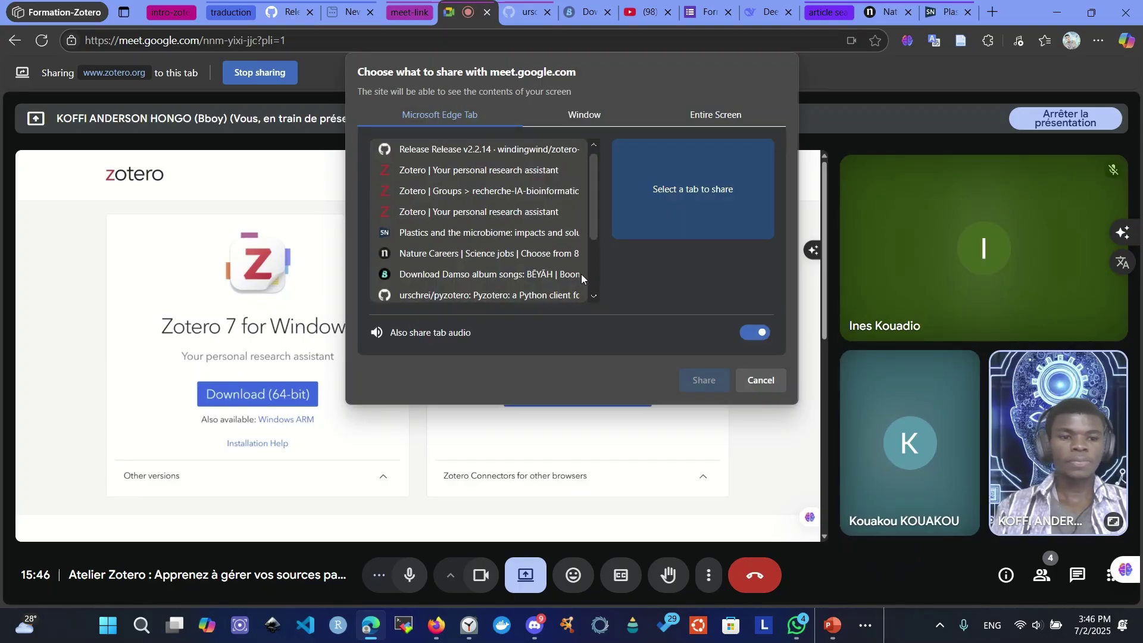
{"action": "scroll", "coordinate": [581, 273], "scroll_direction": "down", "scroll_amount": 3}
{"action": "scroll", "coordinate": [566, 274], "scroll_direction": "up", "scroll_amount": 3}
{"action": "left_click", "coordinate": [582, 115]}
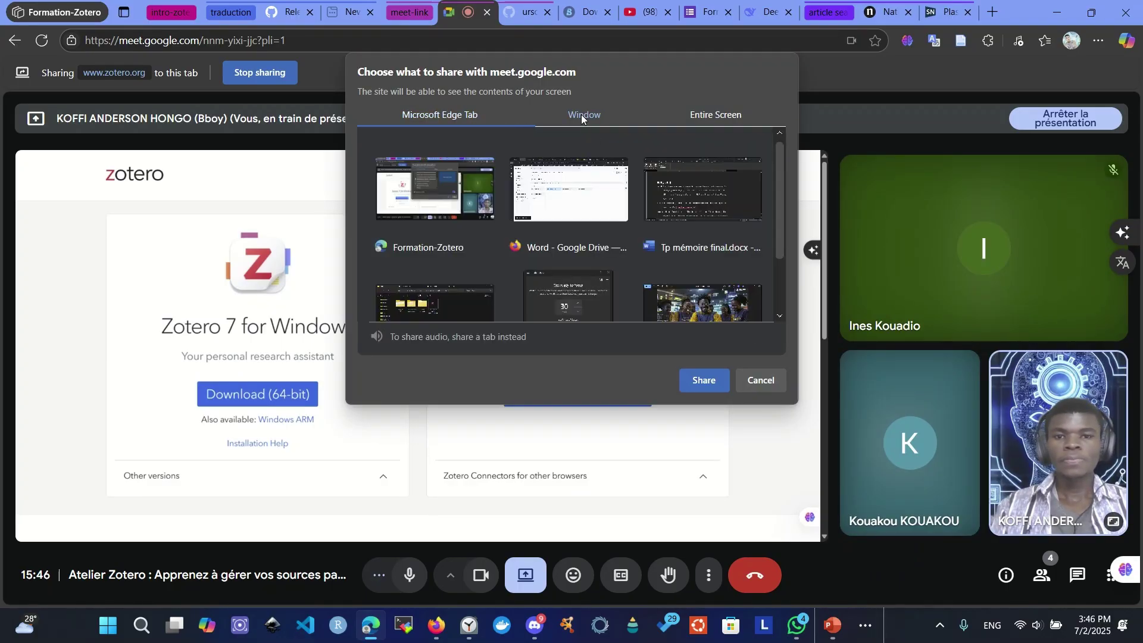
{"action": "left_click", "coordinate": [709, 113]}
{"action": "left_click", "coordinate": [572, 119]}
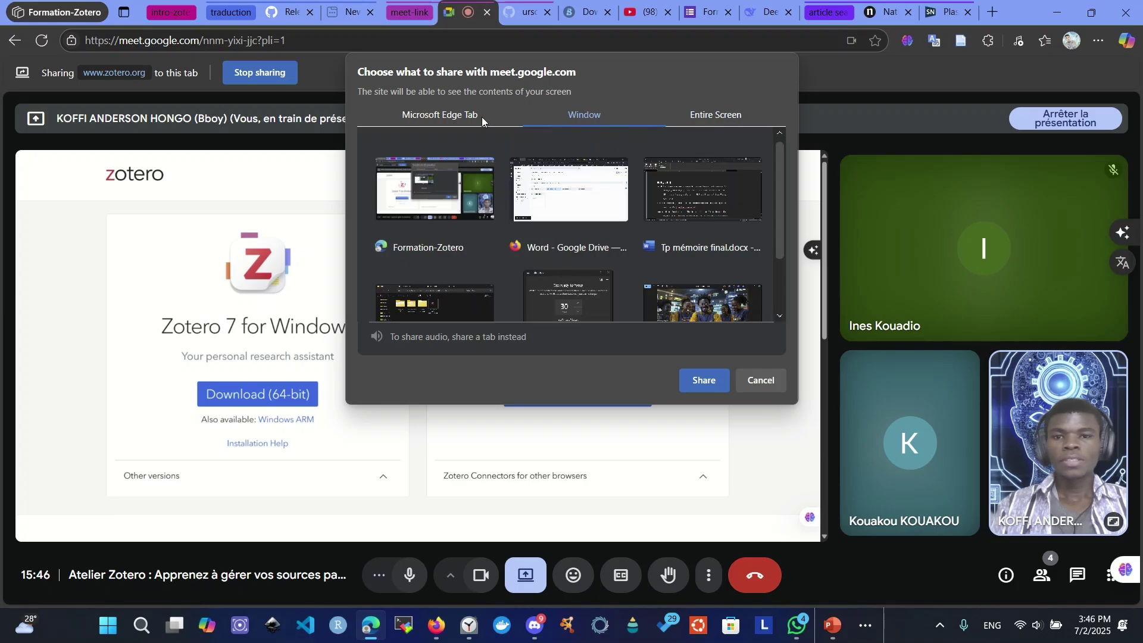
{"action": "left_click", "coordinate": [478, 115]}
{"action": "left_click", "coordinate": [574, 122]}
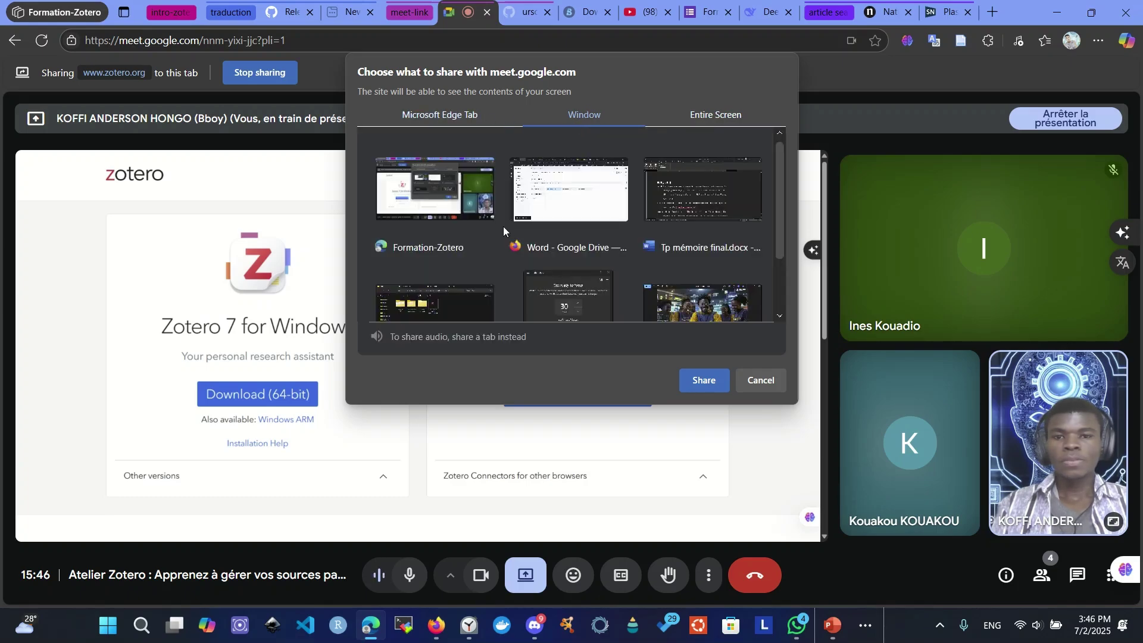
{"action": "scroll", "coordinate": [503, 231], "scroll_direction": "down", "scroll_amount": 2}
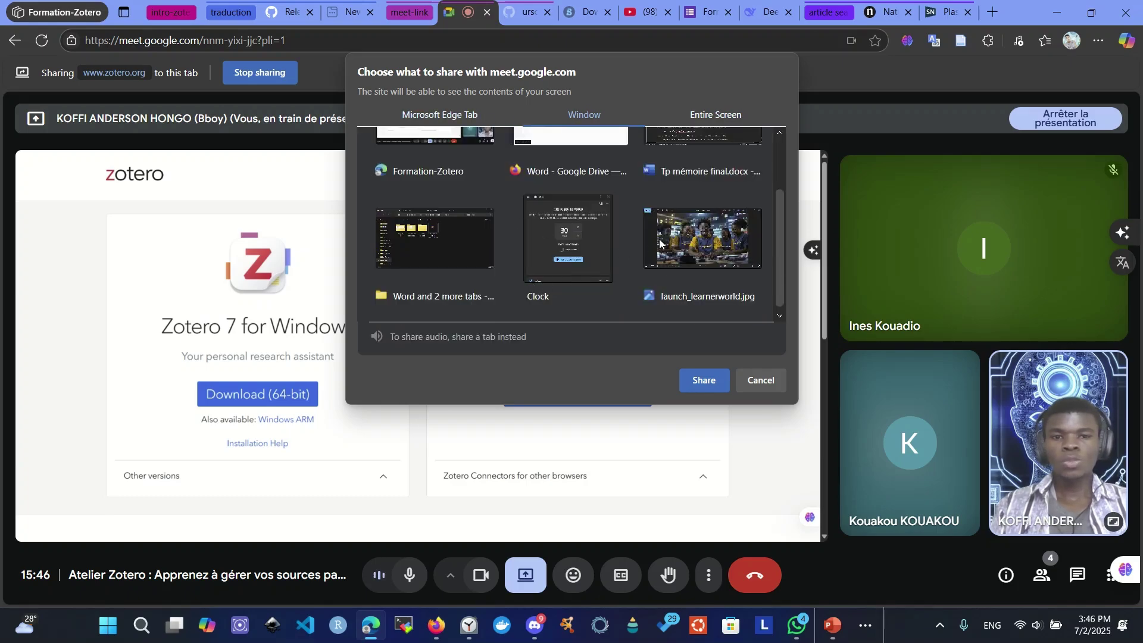
{"action": "left_click", "coordinate": [754, 378]}
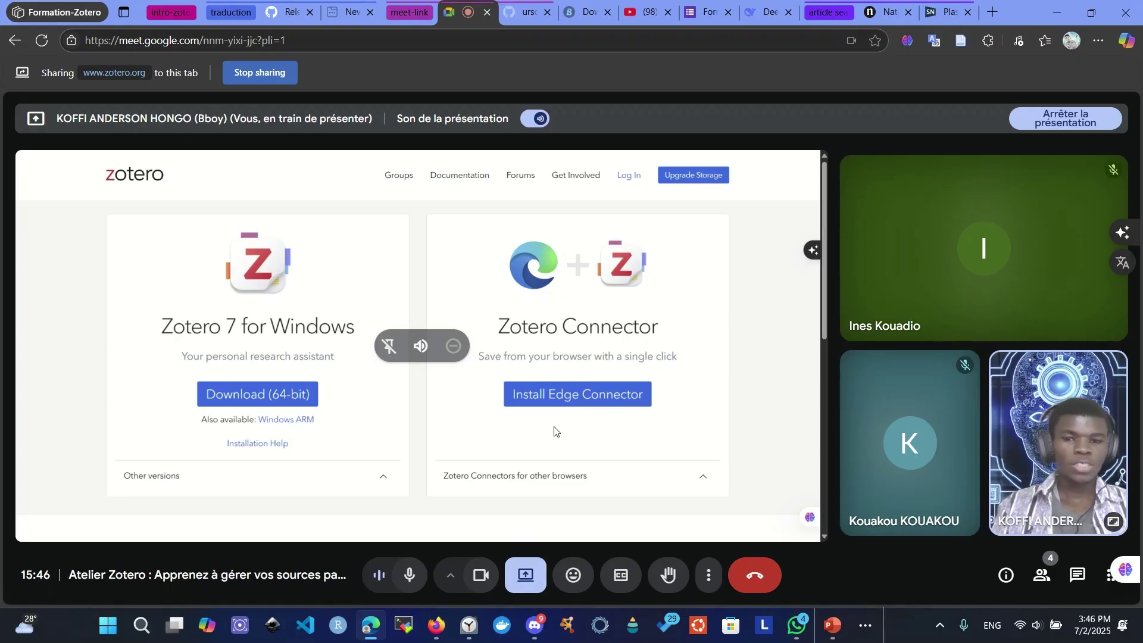
- Bring up slide 18 of ZOTERO-2025.pptx, the L'IA training flyer, then return to Meet
{"action": "left_click", "coordinate": [831, 625]}
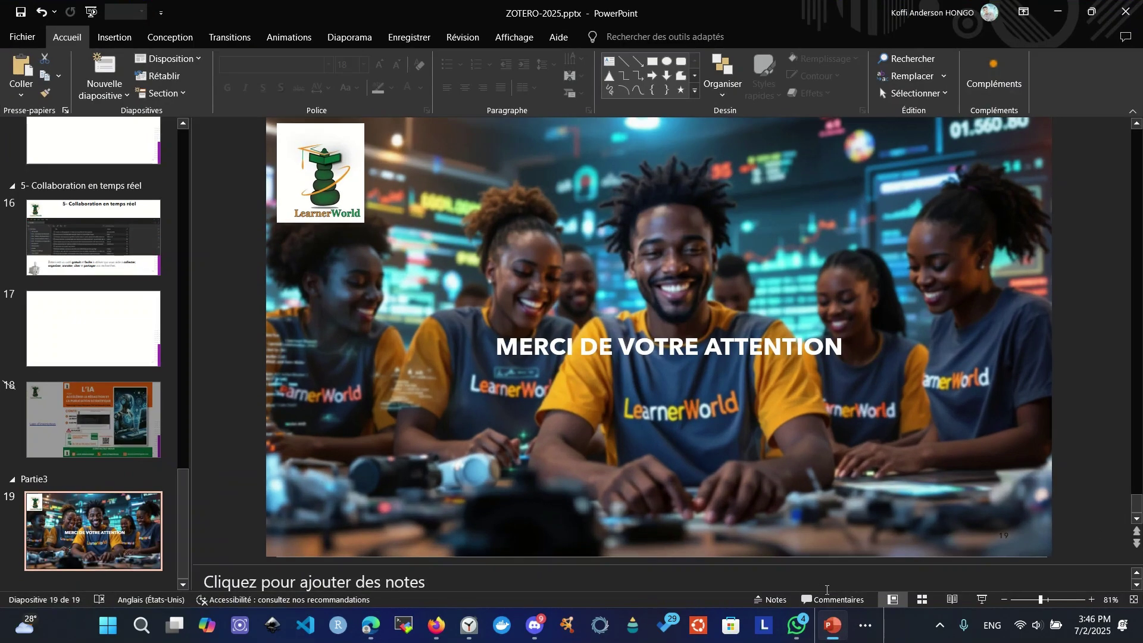
{"action": "left_click", "coordinate": [177, 414]}
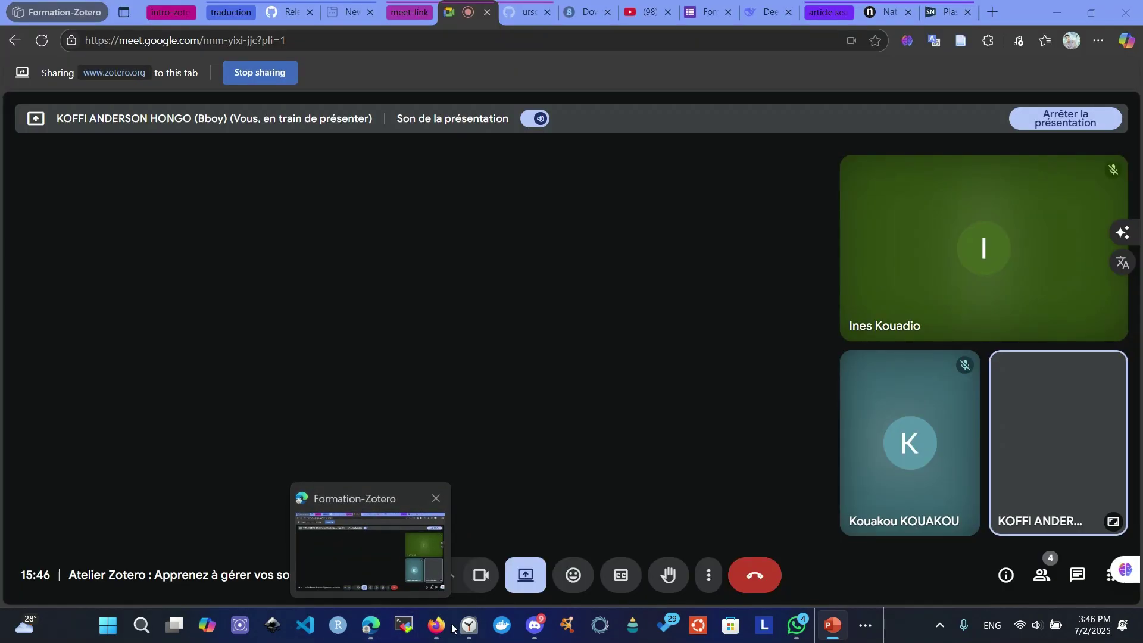
{"action": "mouse_move", "coordinate": [467, 640]}
{"action": "mouse_move", "coordinate": [437, 630]}
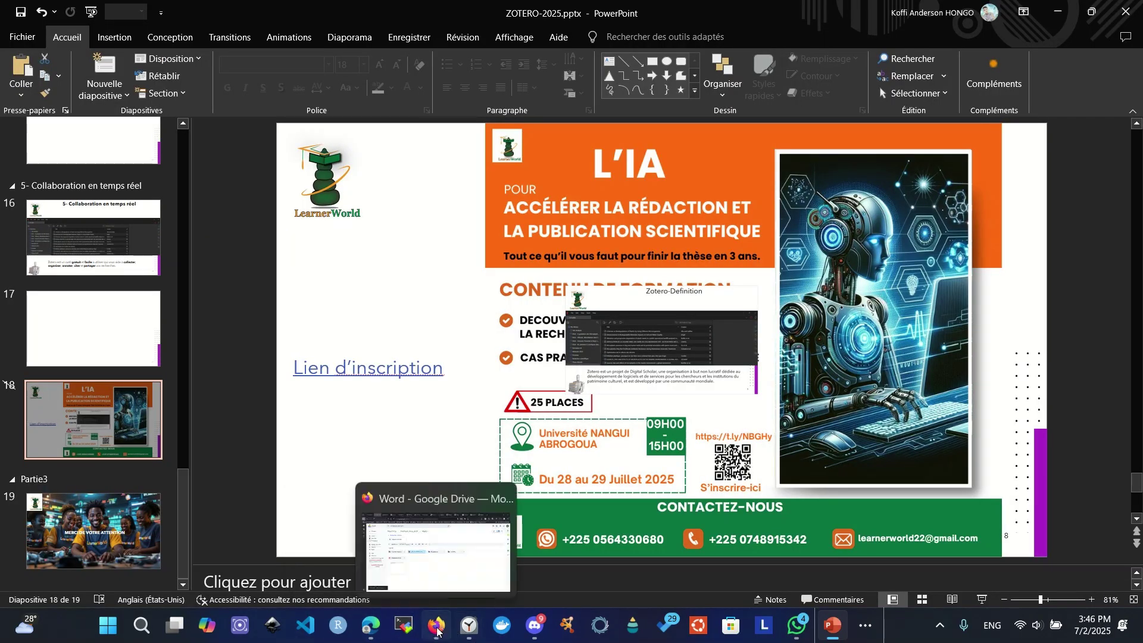
{"action": "left_click", "coordinate": [370, 628]}
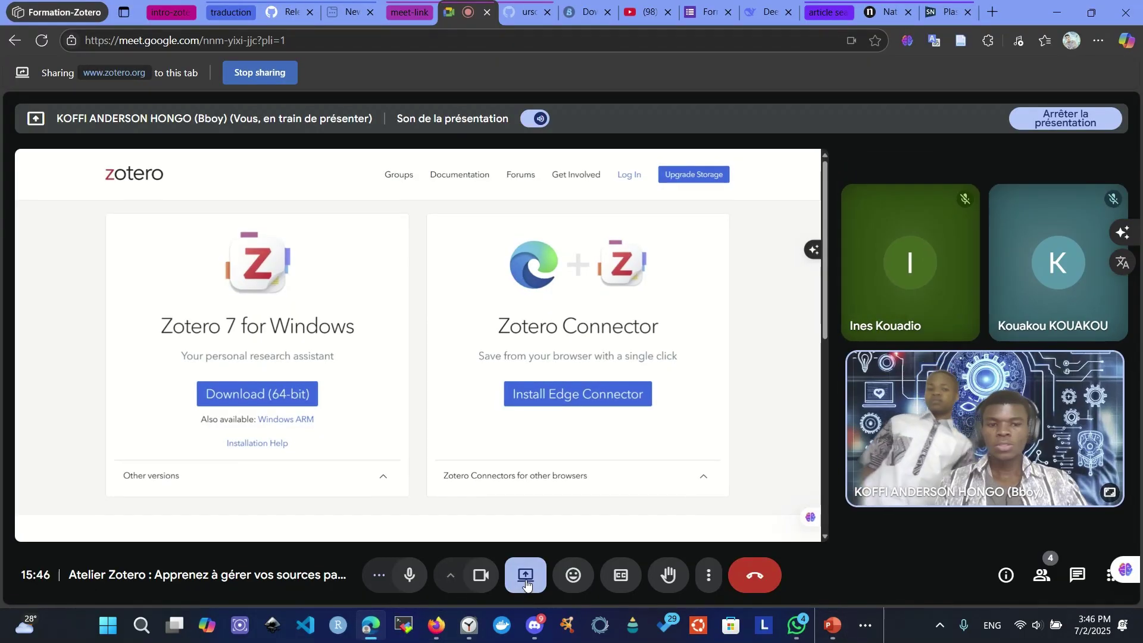
- Switch the Meet presentation from the zotero.org tab to the ZOTERO-2025.pptx window
{"action": "left_click", "coordinate": [526, 575]}
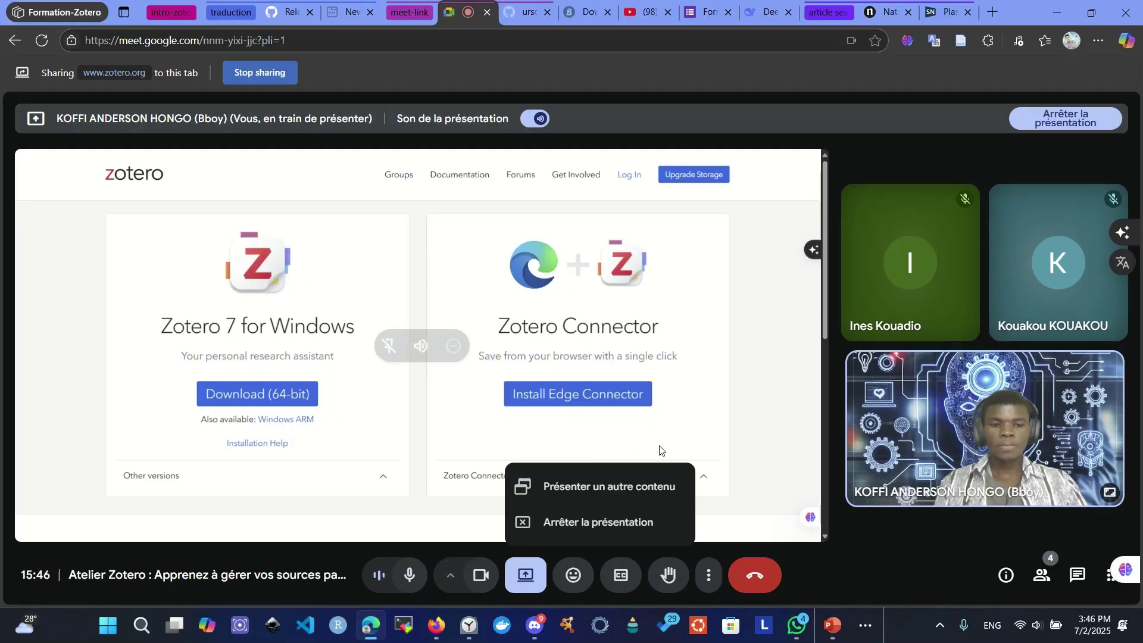
{"action": "left_click", "coordinate": [588, 489]}
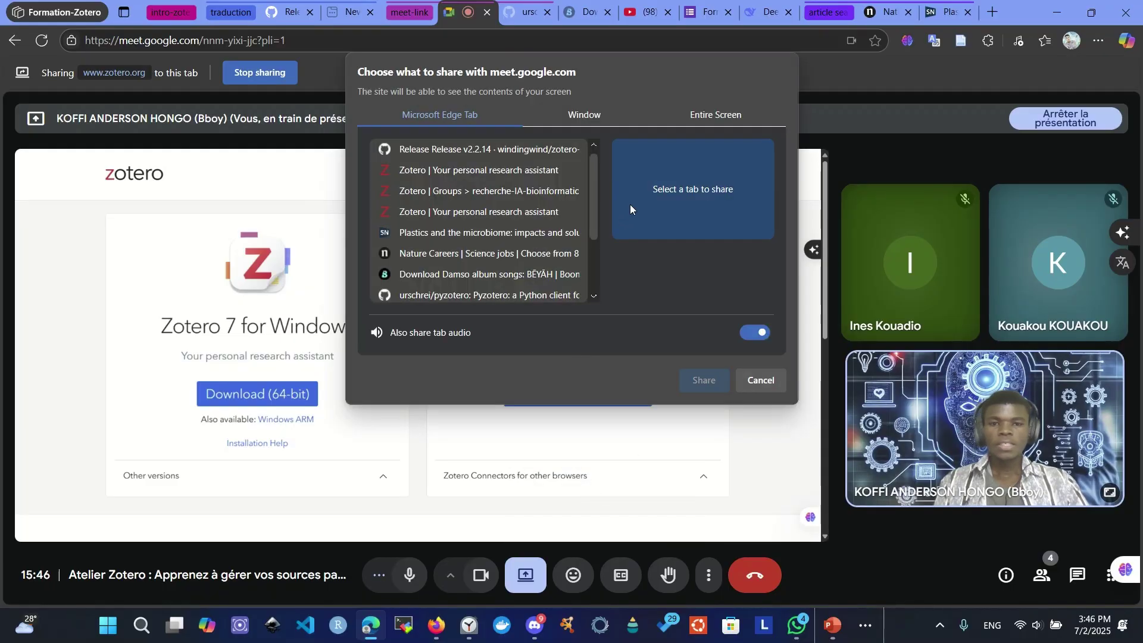
{"action": "left_click", "coordinate": [594, 118]}
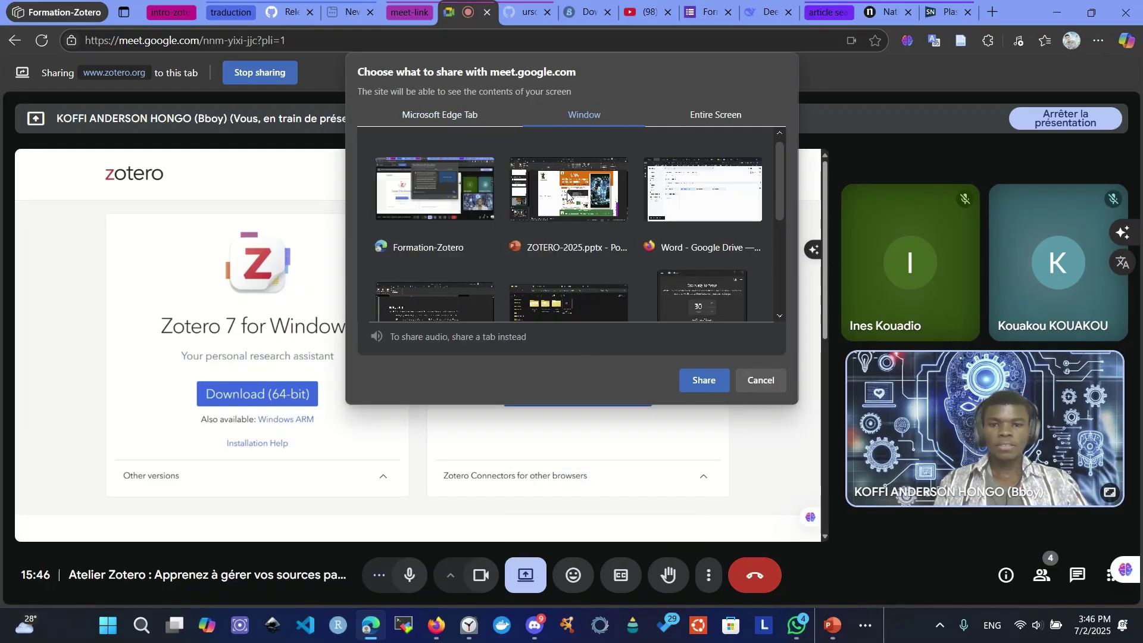
{"action": "left_click", "coordinate": [619, 175]}
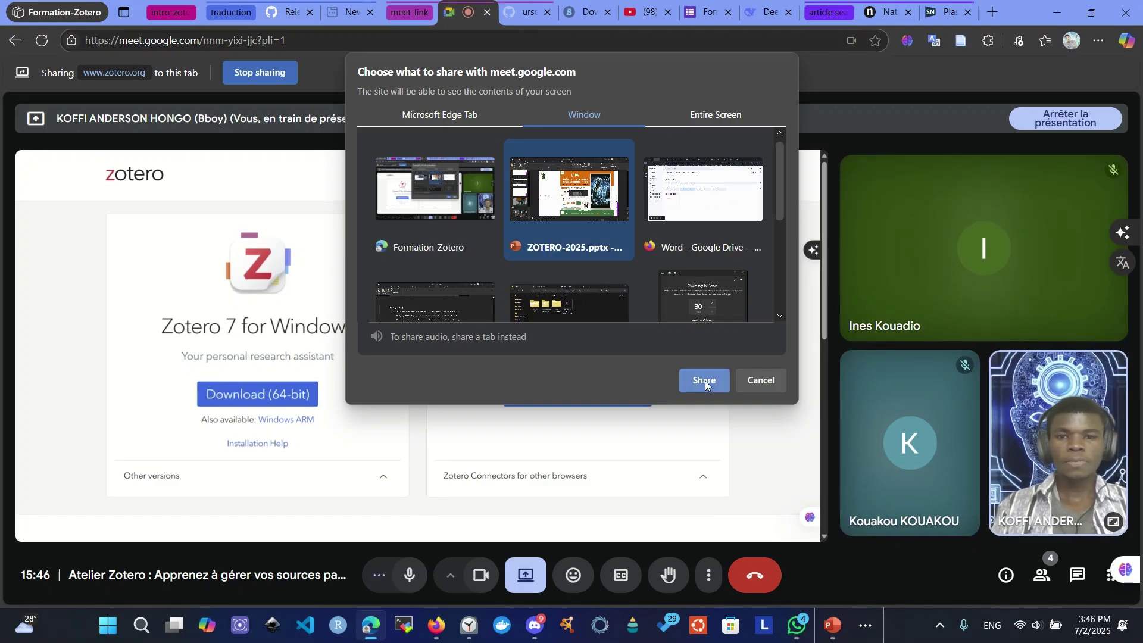
{"action": "left_click", "coordinate": [705, 380]}
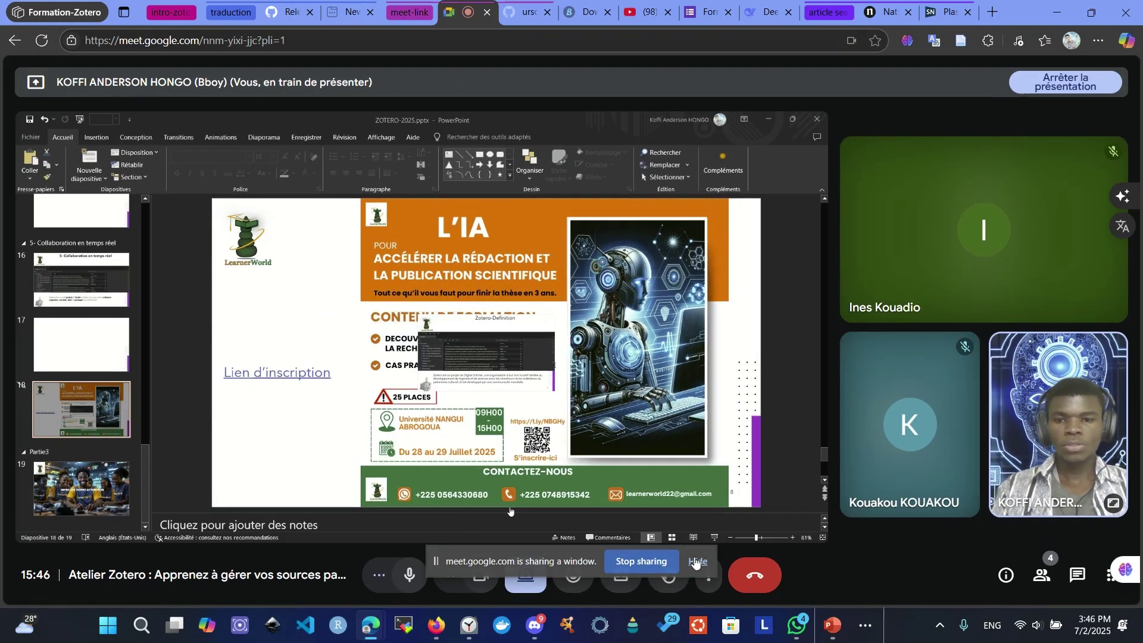
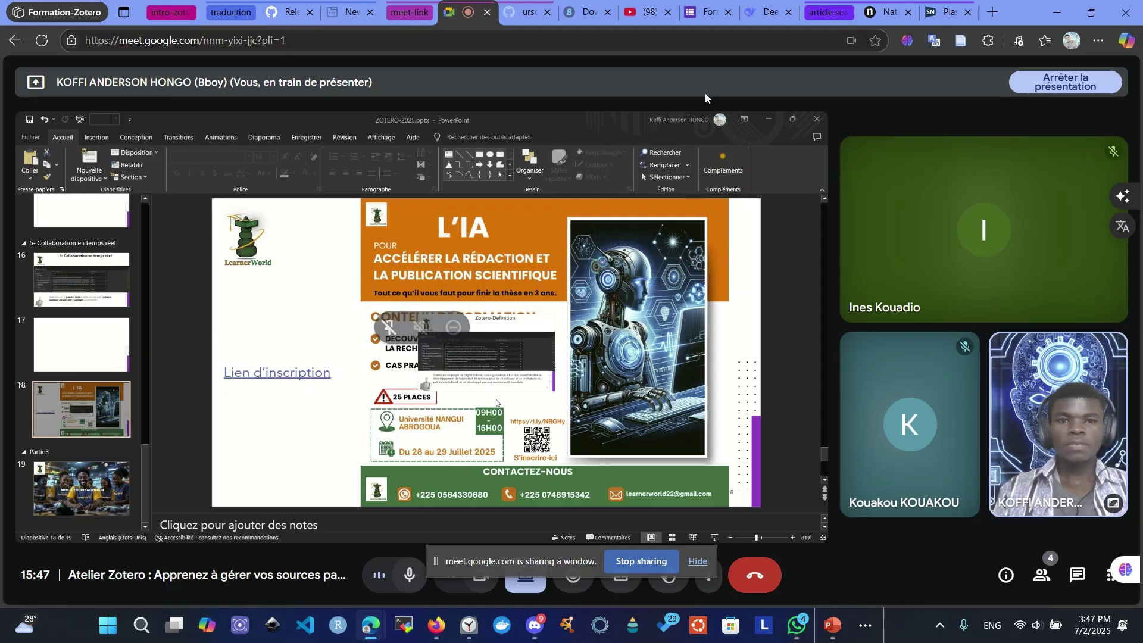
- Switch the Meet share from the PowerPoint window to the entire screen, then show the application form tab
{"action": "left_click", "coordinate": [705, 576]}
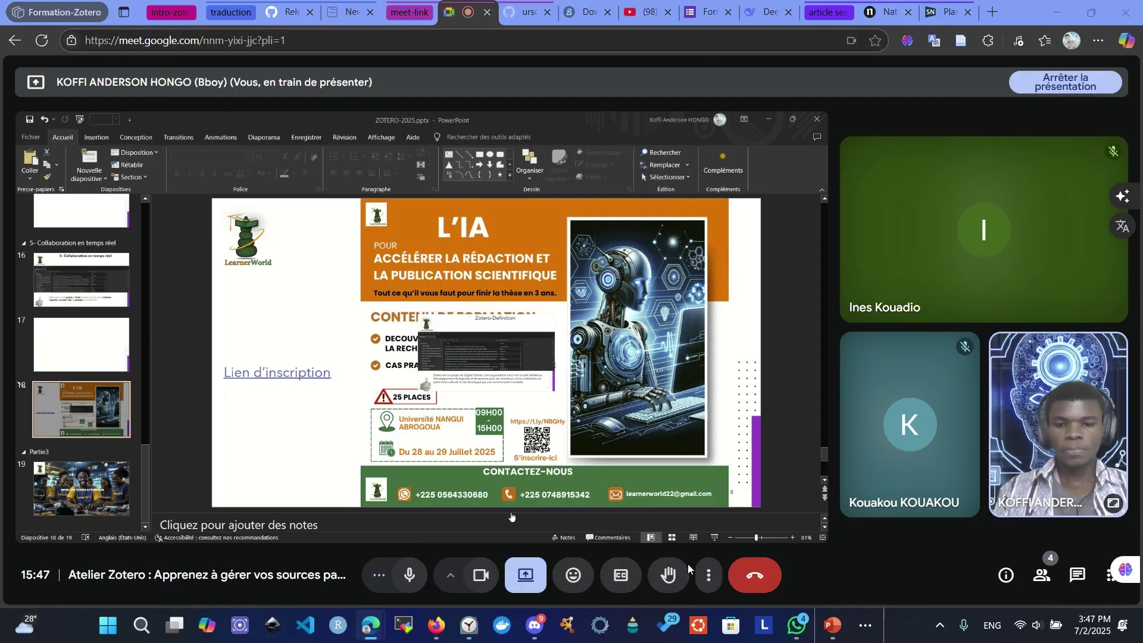
{"action": "left_click", "coordinate": [525, 575]}
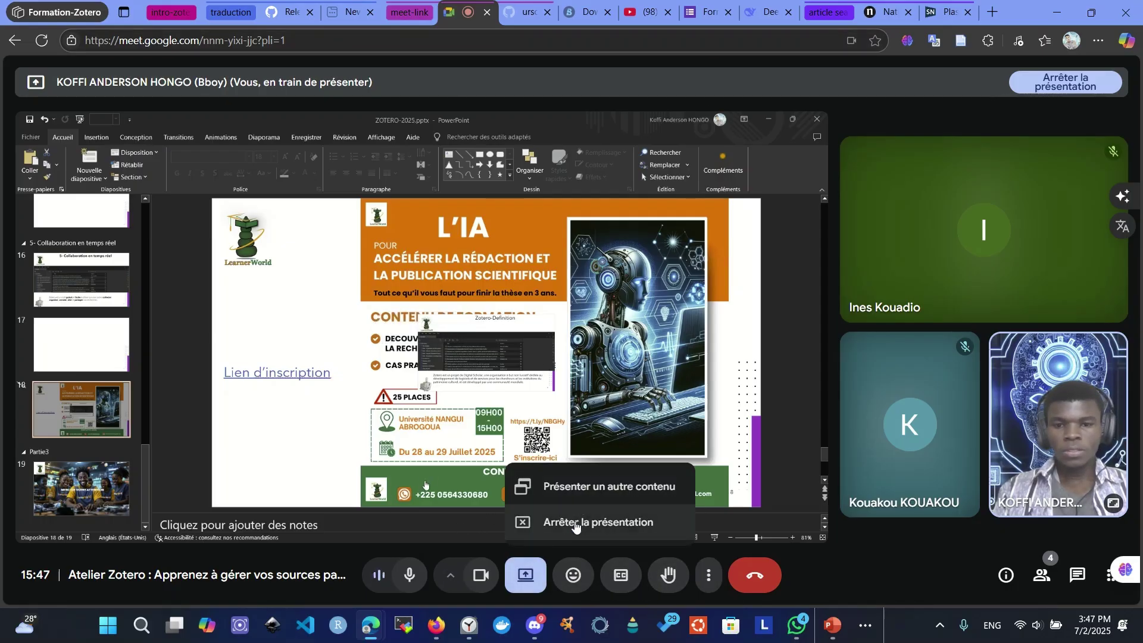
{"action": "left_click", "coordinate": [571, 487]}
{"action": "left_click", "coordinate": [690, 115]}
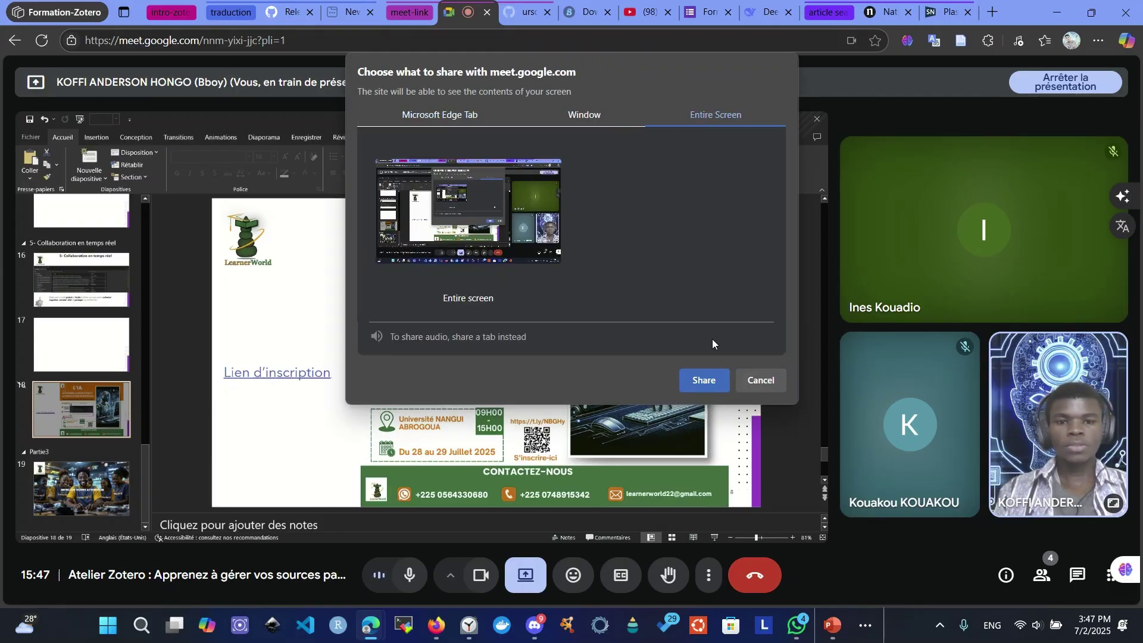
{"action": "left_click", "coordinate": [699, 379]}
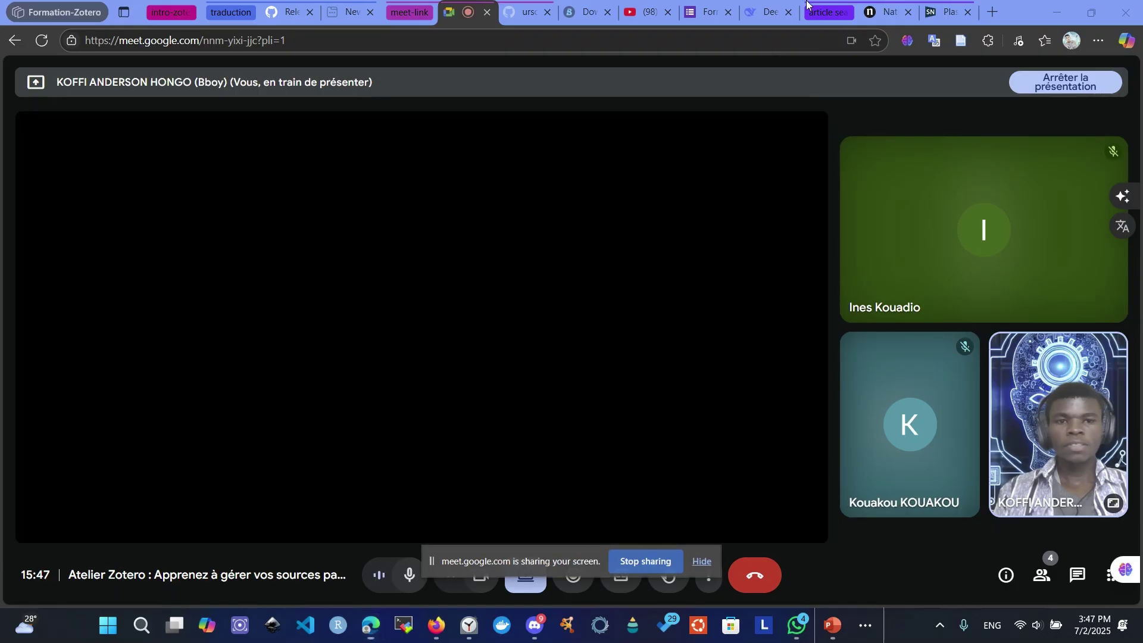
{"action": "left_click", "coordinate": [692, 10]}
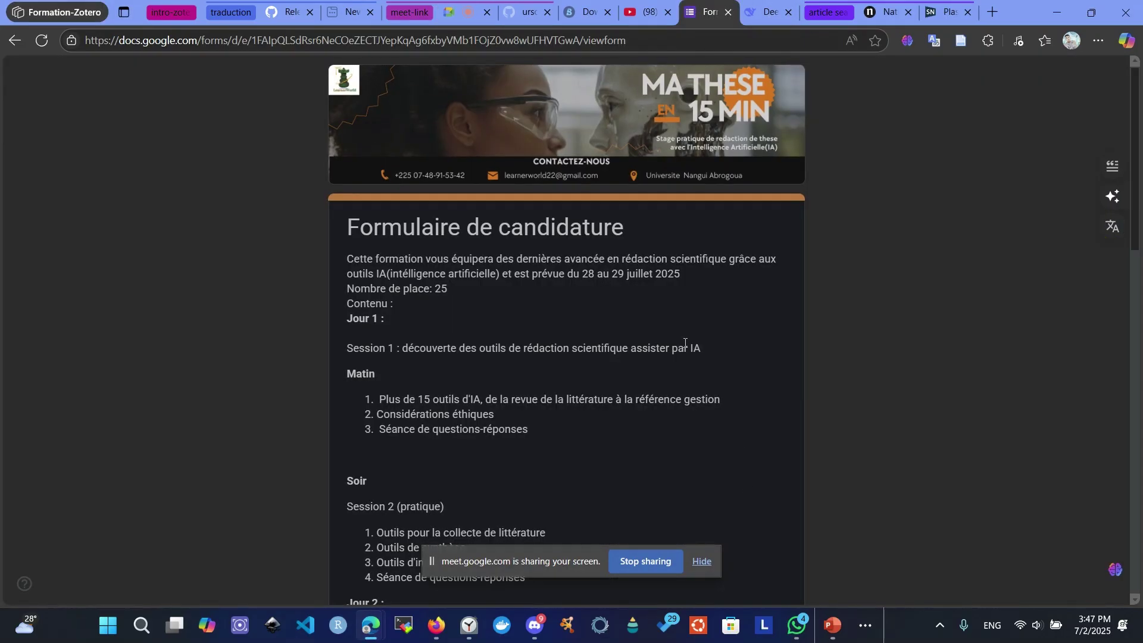
- Copy the 'Formulaire de candidature' viewform link and post it in the Meet chat
{"action": "scroll", "coordinate": [684, 344], "scroll_direction": "up", "scroll_amount": 3}
{"action": "scroll", "coordinate": [287, 209], "scroll_direction": "down", "scroll_amount": 1}
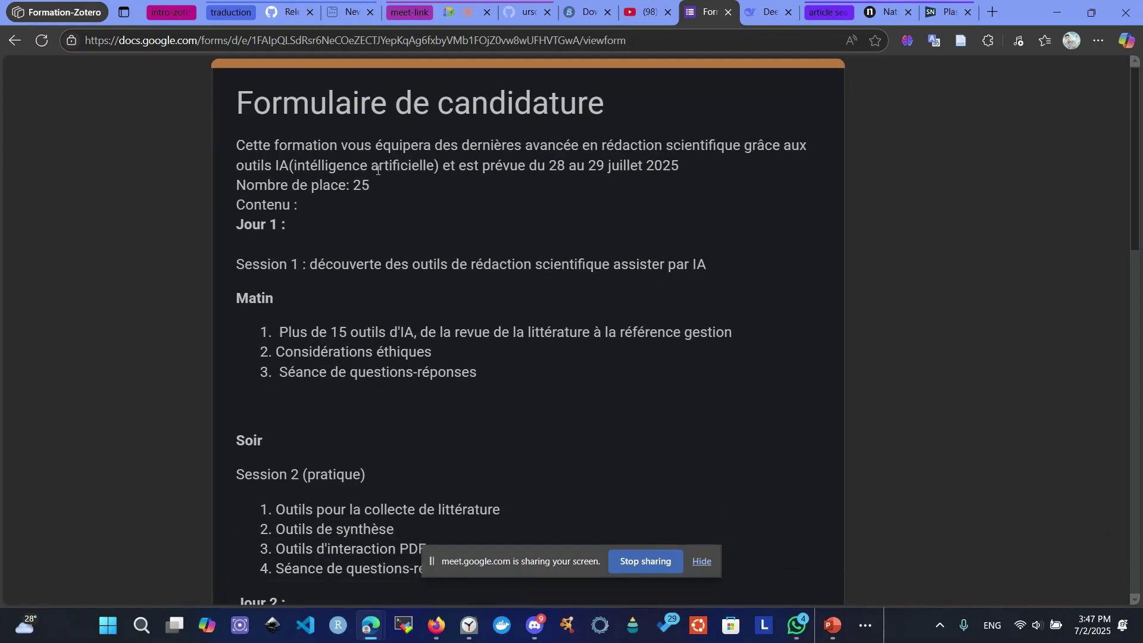
{"action": "left_click", "coordinate": [657, 44]}
{"action": "key", "text": "ctrl+c"}
{"action": "left_click", "coordinate": [458, 12]}
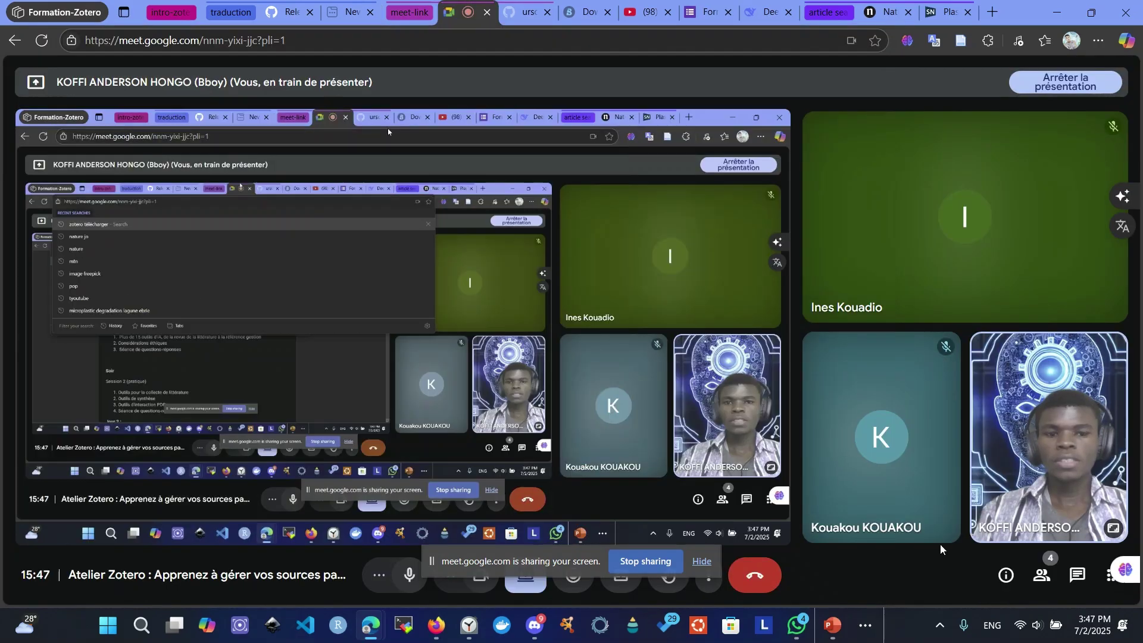
{"action": "left_click", "coordinate": [1066, 578]}
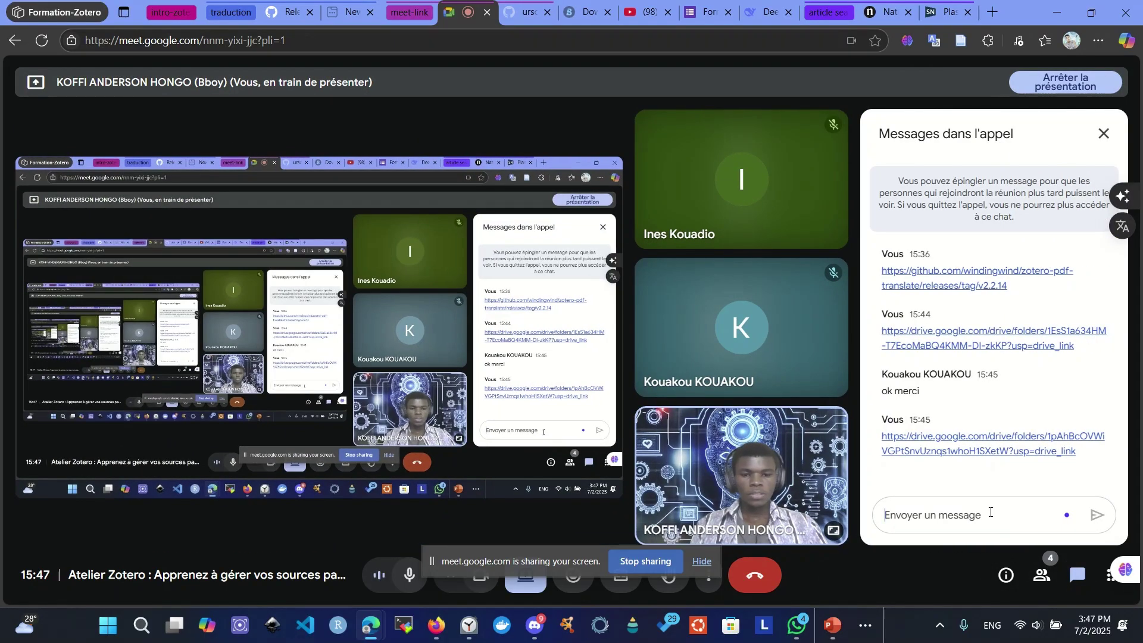
{"action": "left_click", "coordinate": [990, 513]}
{"action": "key", "text": "ctrl+v"}
{"action": "key", "text": "Return"}
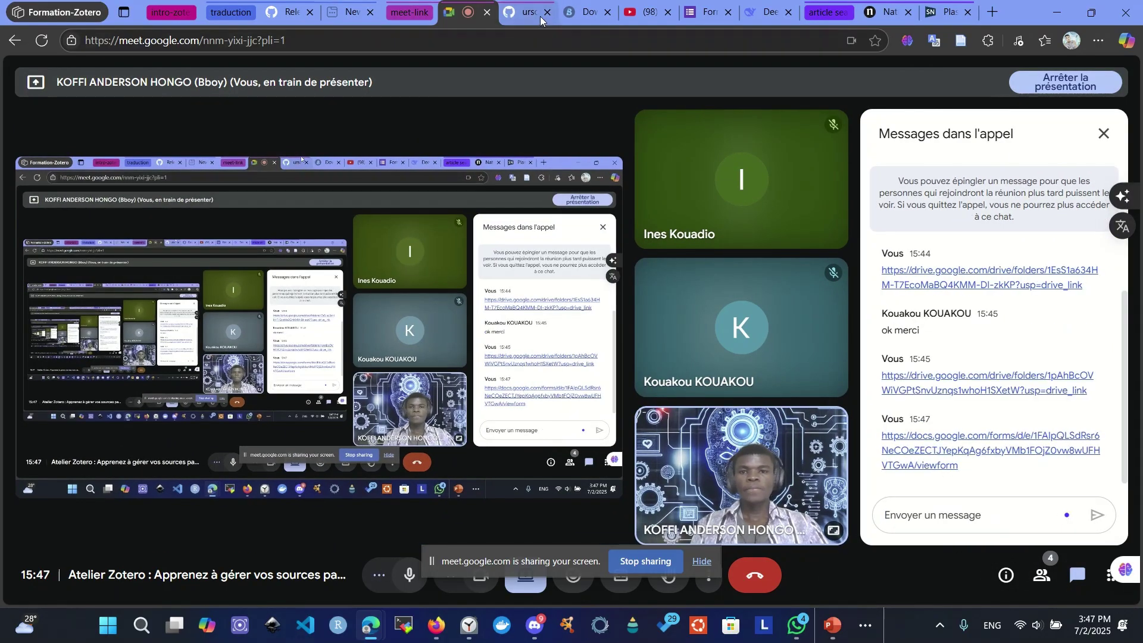
- Attach the account e-mail to the form response and continue to the next page
{"action": "left_click", "coordinate": [707, 11]}
{"action": "scroll", "coordinate": [366, 286], "scroll_direction": "down", "scroll_amount": 4}
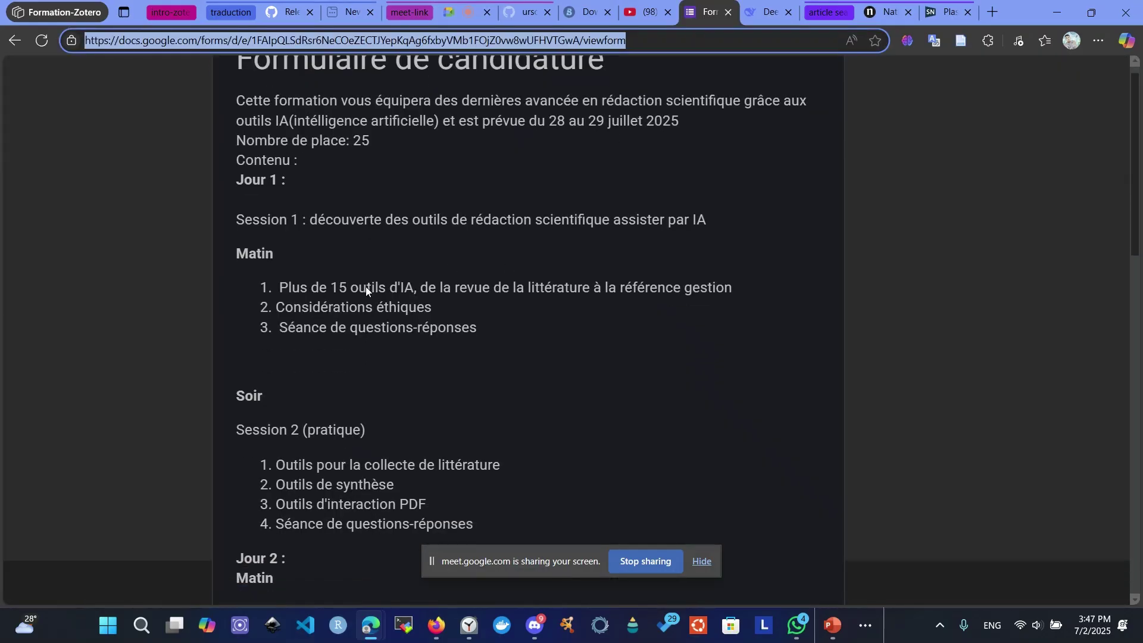
{"action": "scroll", "coordinate": [266, 196], "scroll_direction": "down", "scroll_amount": 15}
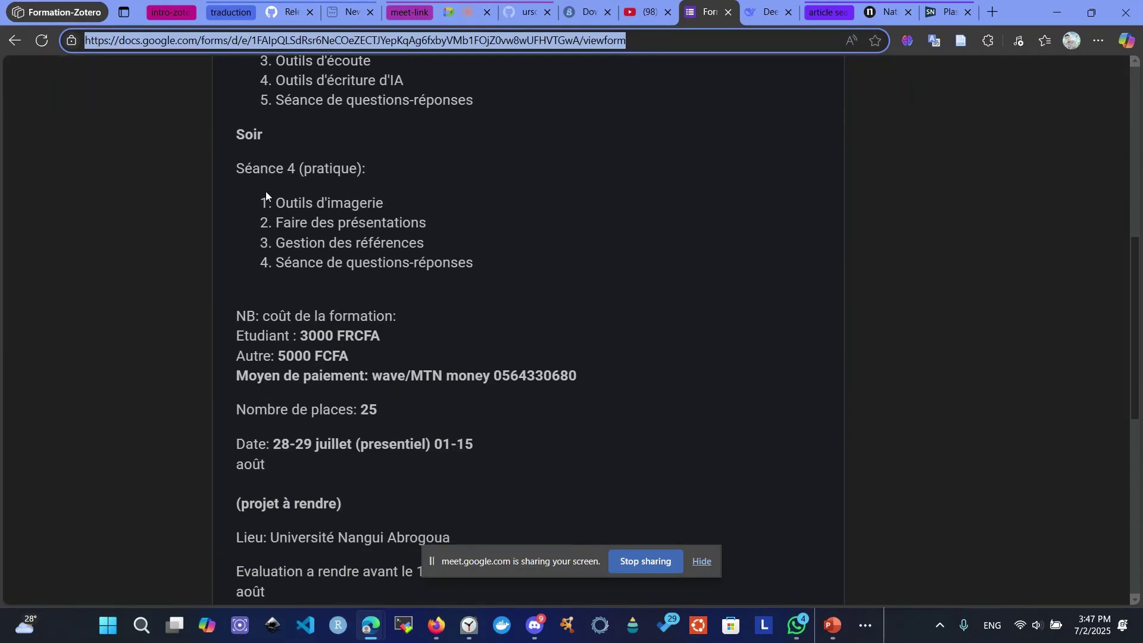
{"action": "scroll", "coordinate": [266, 194], "scroll_direction": "down", "scroll_amount": 2}
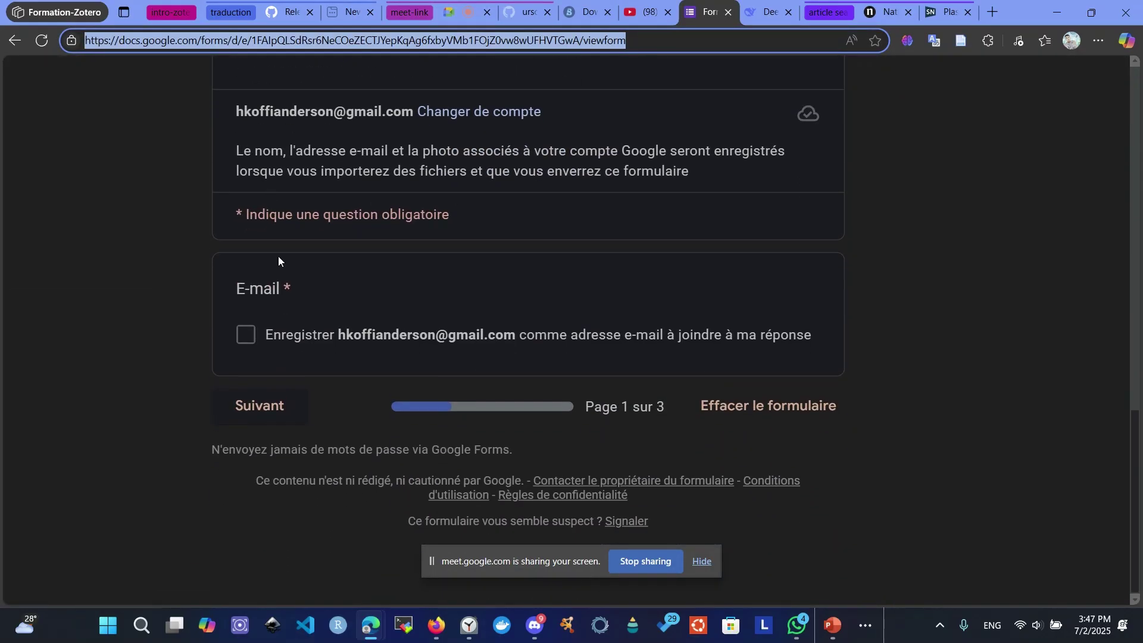
{"action": "left_click", "coordinate": [237, 334]}
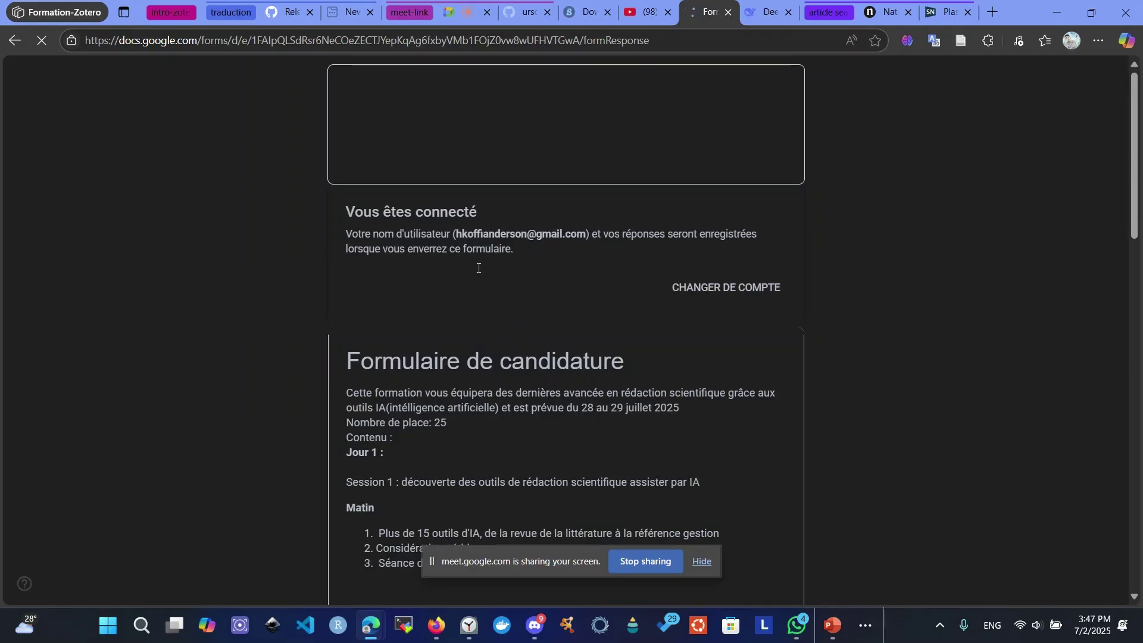
{"action": "scroll", "coordinate": [466, 262], "scroll_direction": "down", "scroll_amount": 6}
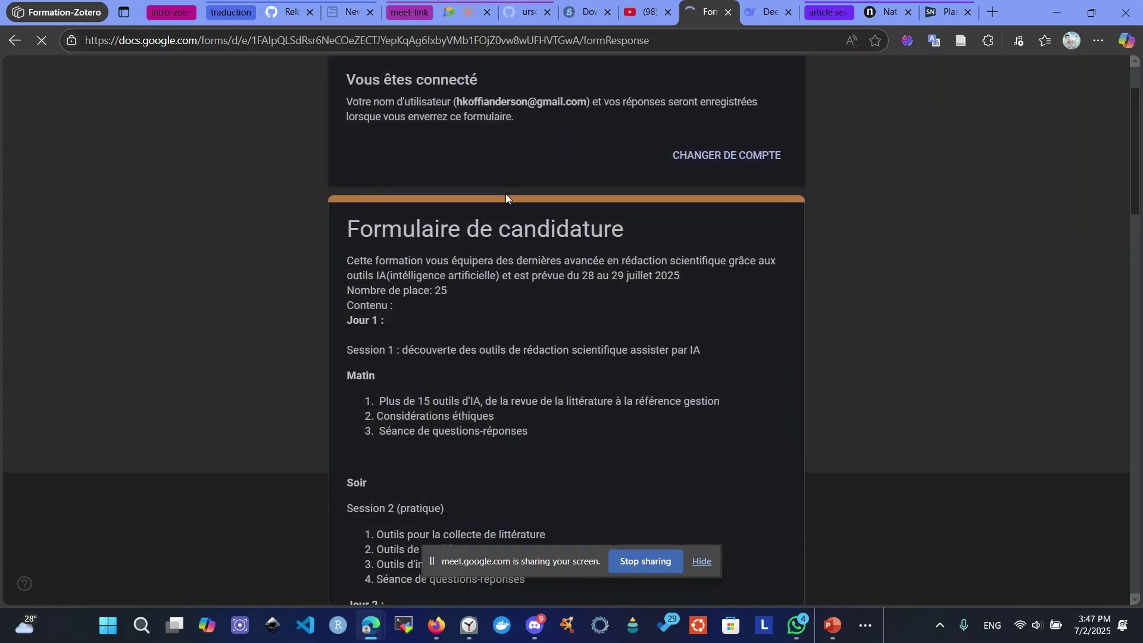
{"action": "scroll", "coordinate": [505, 200], "scroll_direction": "down", "scroll_amount": 9}
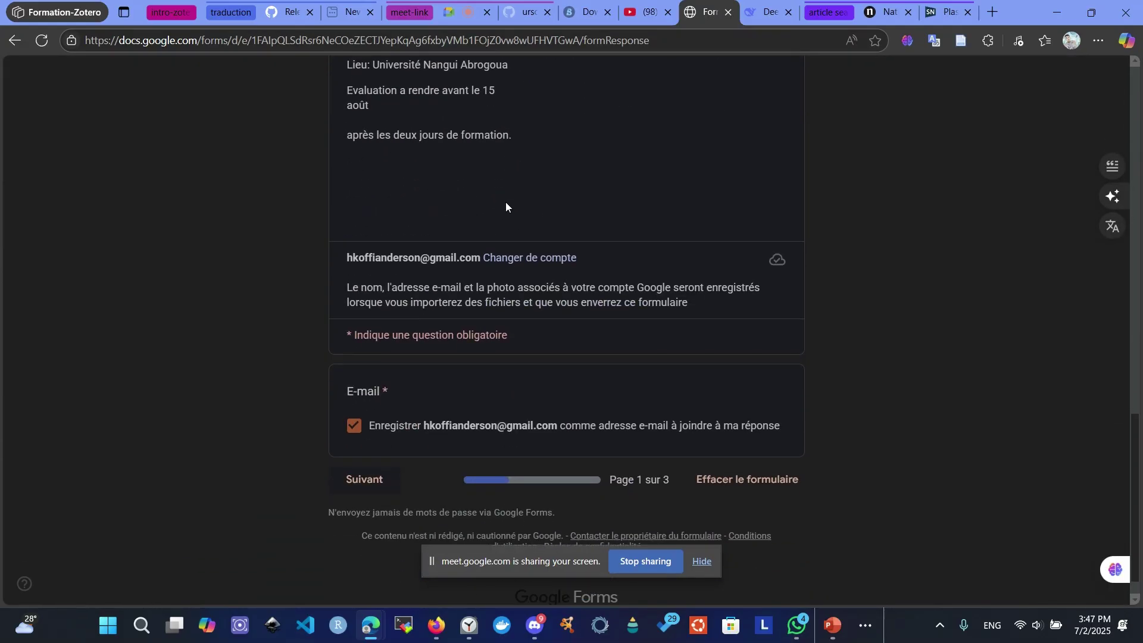
{"action": "left_click", "coordinate": [374, 463]}
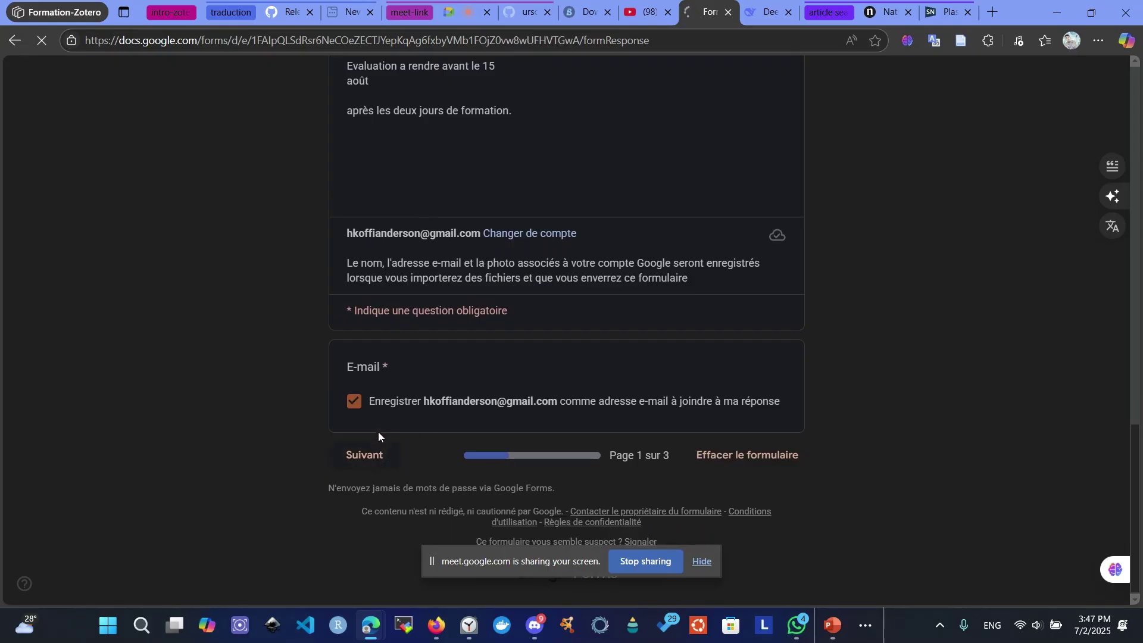
- Answer Oui to the payment question
{"action": "scroll", "coordinate": [523, 321], "scroll_direction": "down", "scroll_amount": 5}
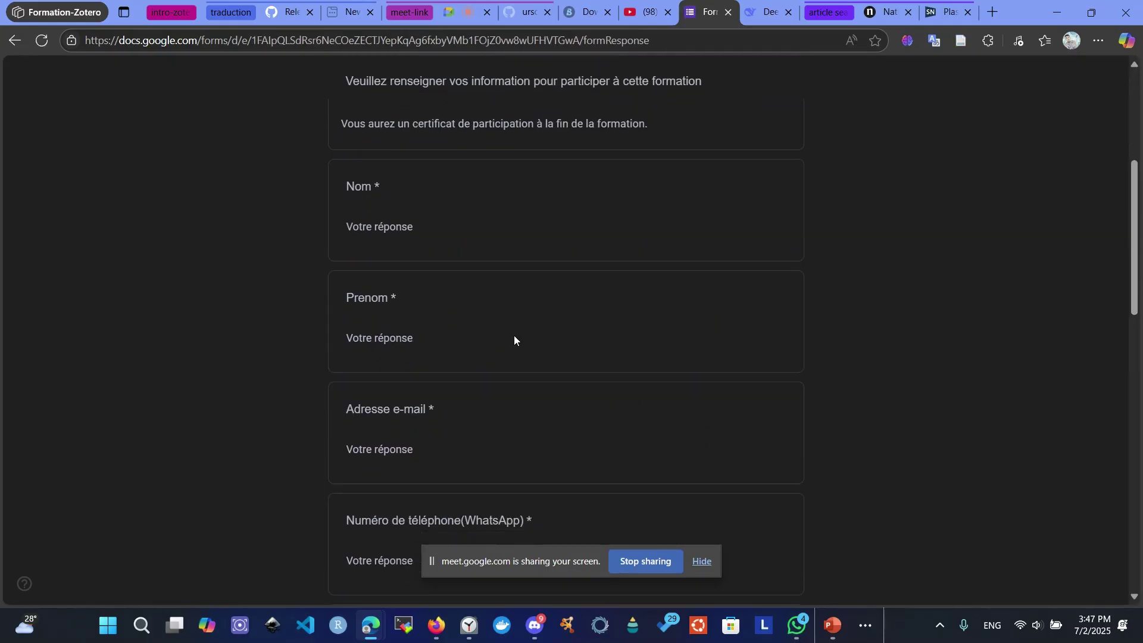
{"action": "scroll", "coordinate": [513, 334], "scroll_direction": "down", "scroll_amount": 4}
{"action": "scroll", "coordinate": [497, 324], "scroll_direction": "up", "scroll_amount": 6}
{"action": "scroll", "coordinate": [363, 357], "scroll_direction": "down", "scroll_amount": 2}
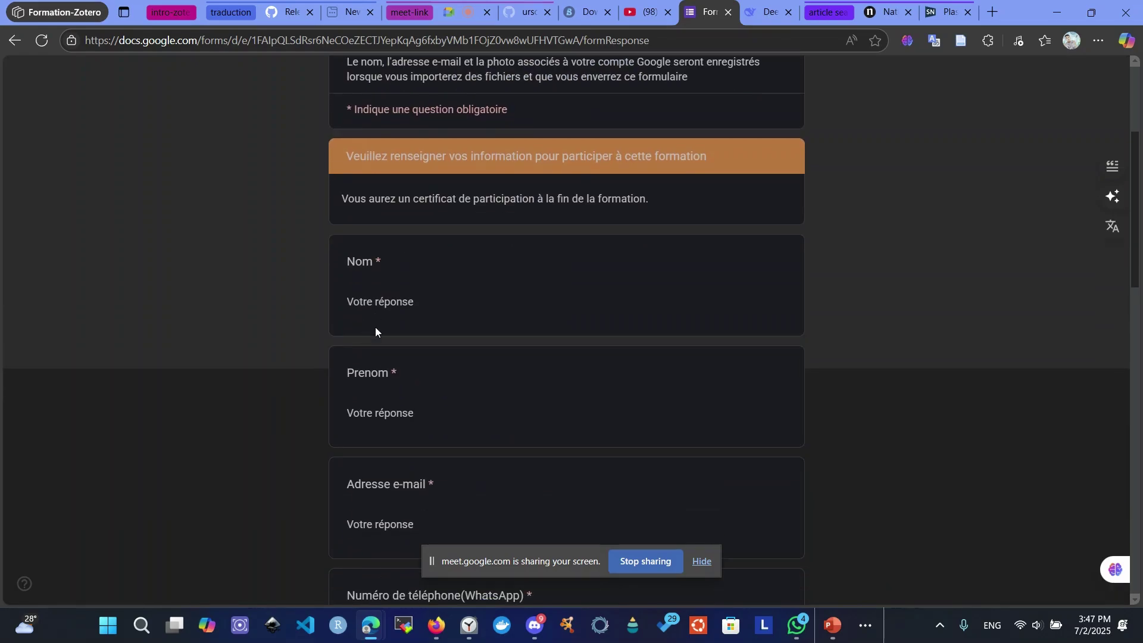
{"action": "scroll", "coordinate": [375, 327], "scroll_direction": "down", "scroll_amount": 12}
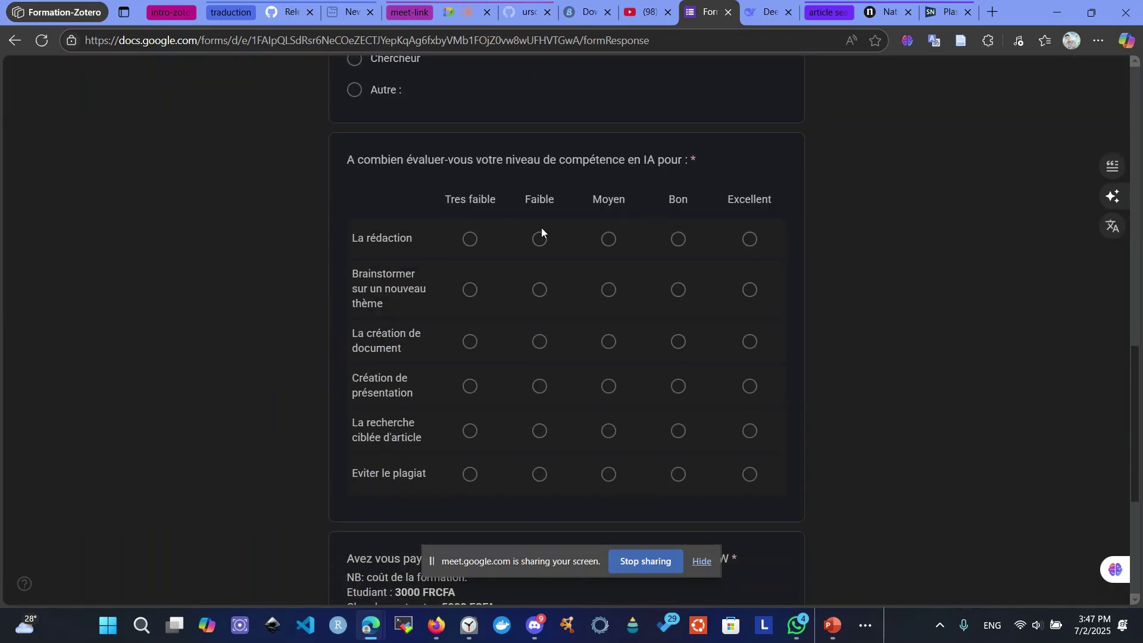
{"action": "scroll", "coordinate": [595, 304], "scroll_direction": "down", "scroll_amount": 5}
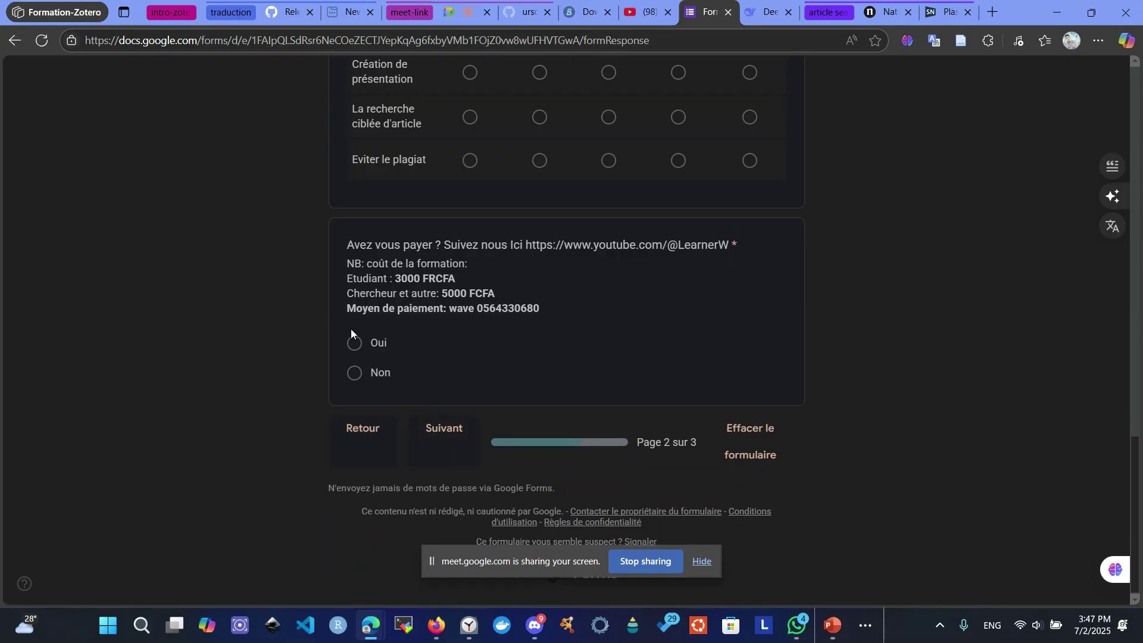
{"action": "left_click", "coordinate": [355, 345]}
- Rate Eviter le plagiat, Création de présentation, Brainstormer and La rédaction as Faible
{"action": "scroll", "coordinate": [488, 291], "scroll_direction": "up", "scroll_amount": 3}
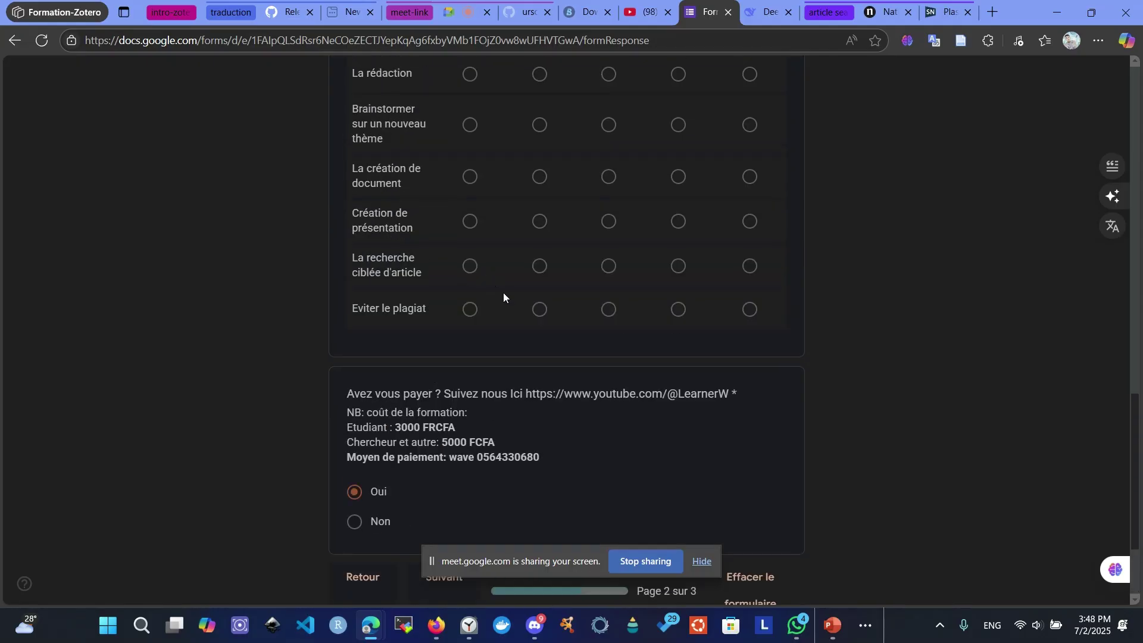
{"action": "left_click", "coordinate": [538, 306]}
{"action": "left_click", "coordinate": [542, 226]}
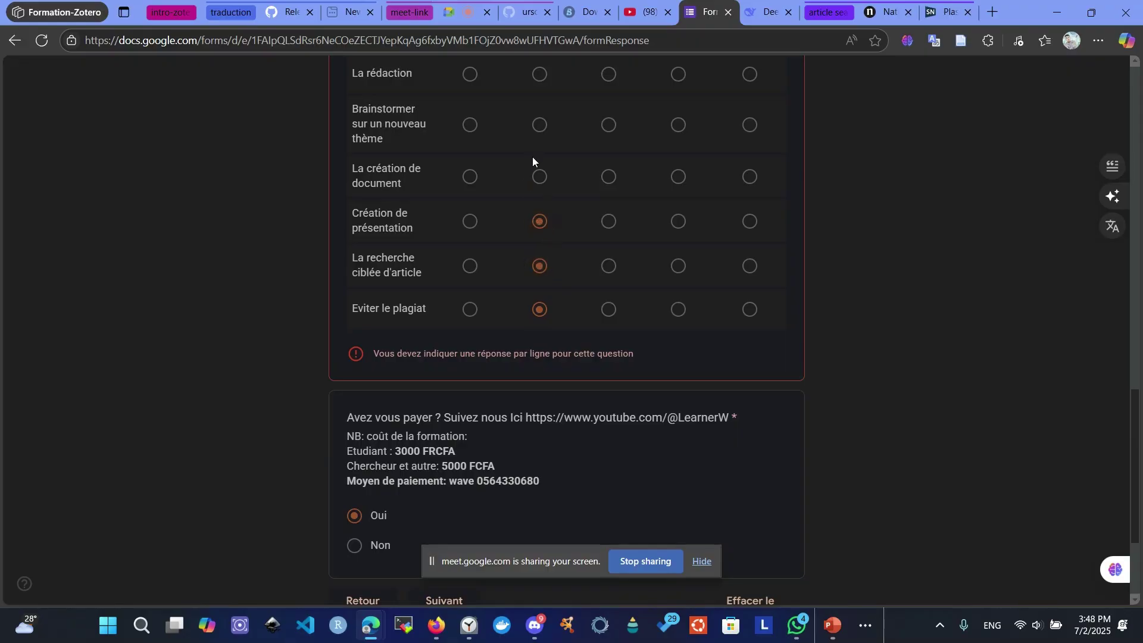
{"action": "left_click", "coordinate": [538, 125]}
{"action": "left_click", "coordinate": [539, 75]}
- Choose Chercheur as the current position and begin typing the e-mail address
{"action": "scroll", "coordinate": [562, 179], "scroll_direction": "up", "scroll_amount": 3}
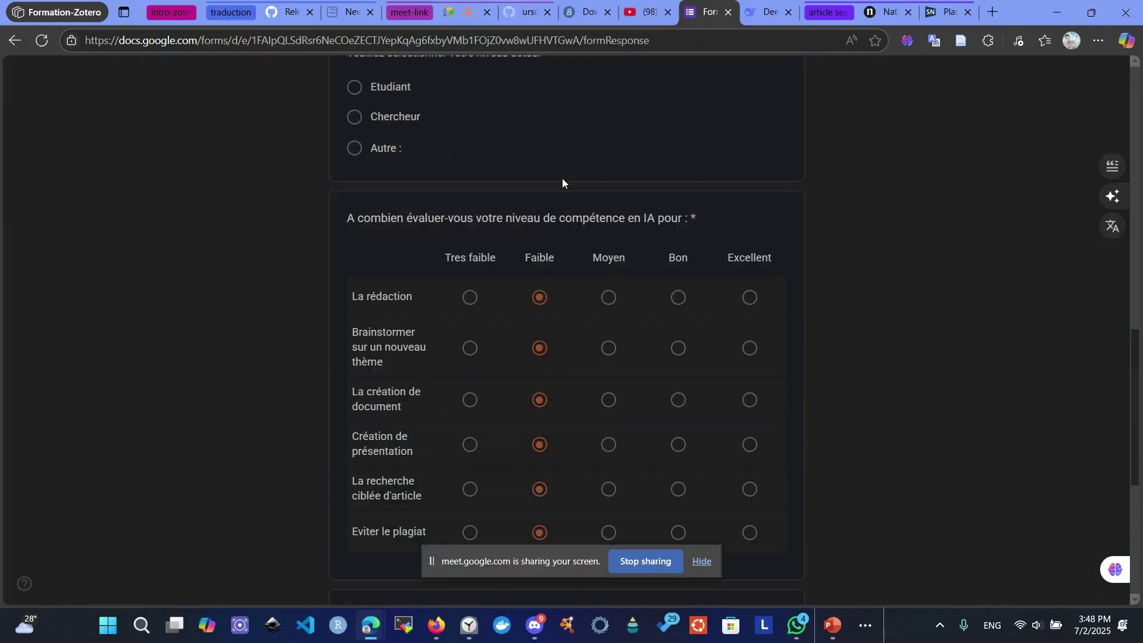
{"action": "left_click", "coordinate": [354, 122]}
{"action": "scroll", "coordinate": [416, 138], "scroll_direction": "up", "scroll_amount": 6}
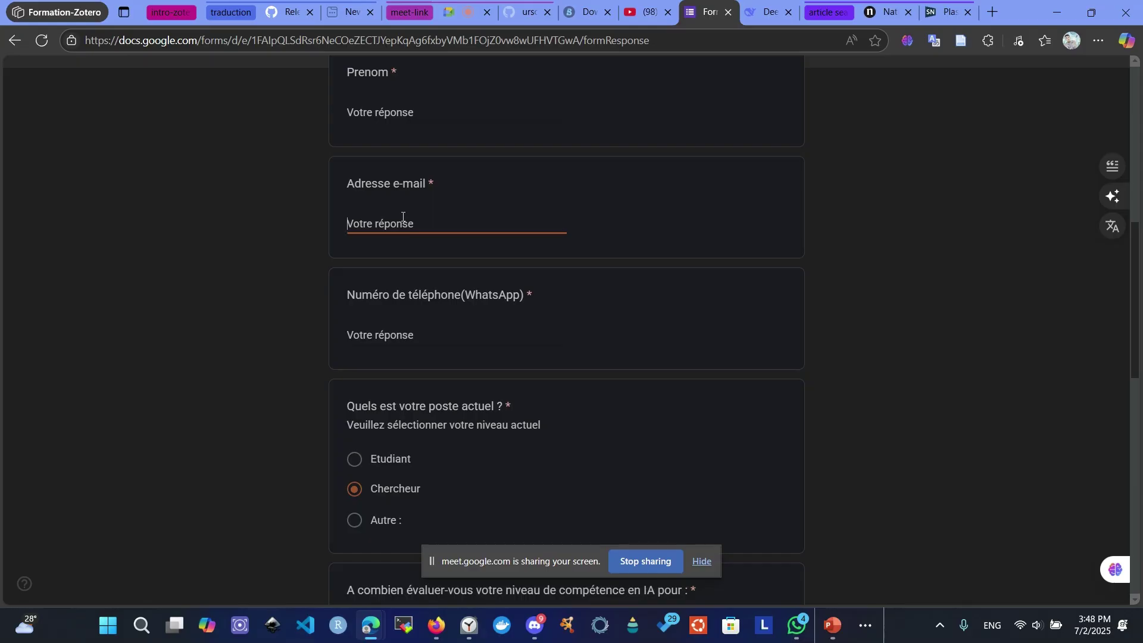
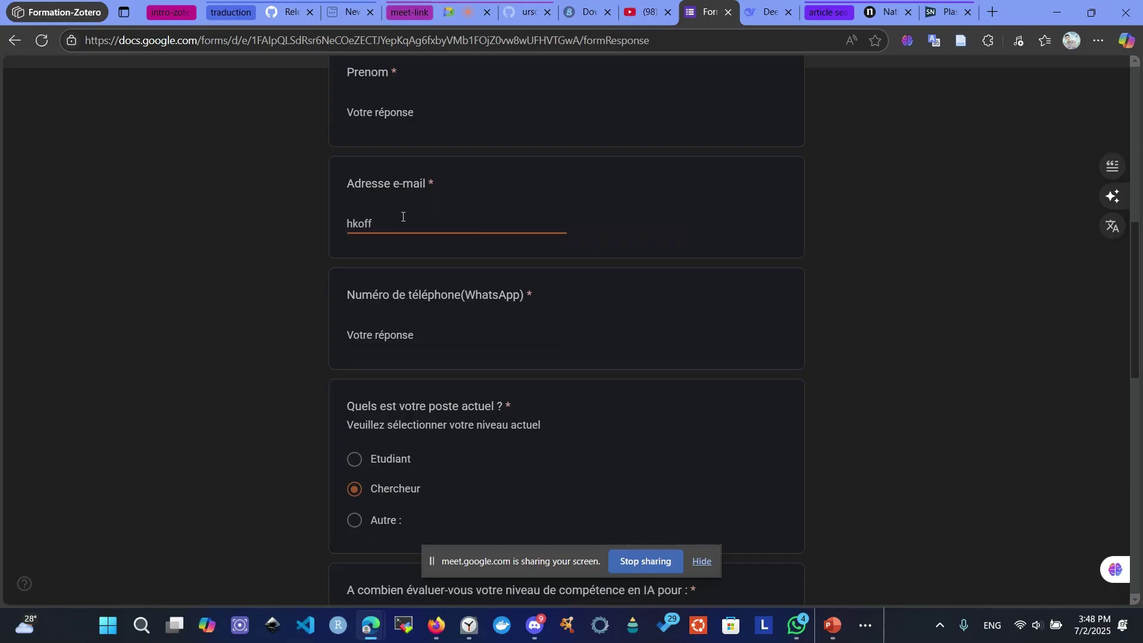
{"action": "scroll", "coordinate": [395, 208], "scroll_direction": "down", "scroll_amount": 15}
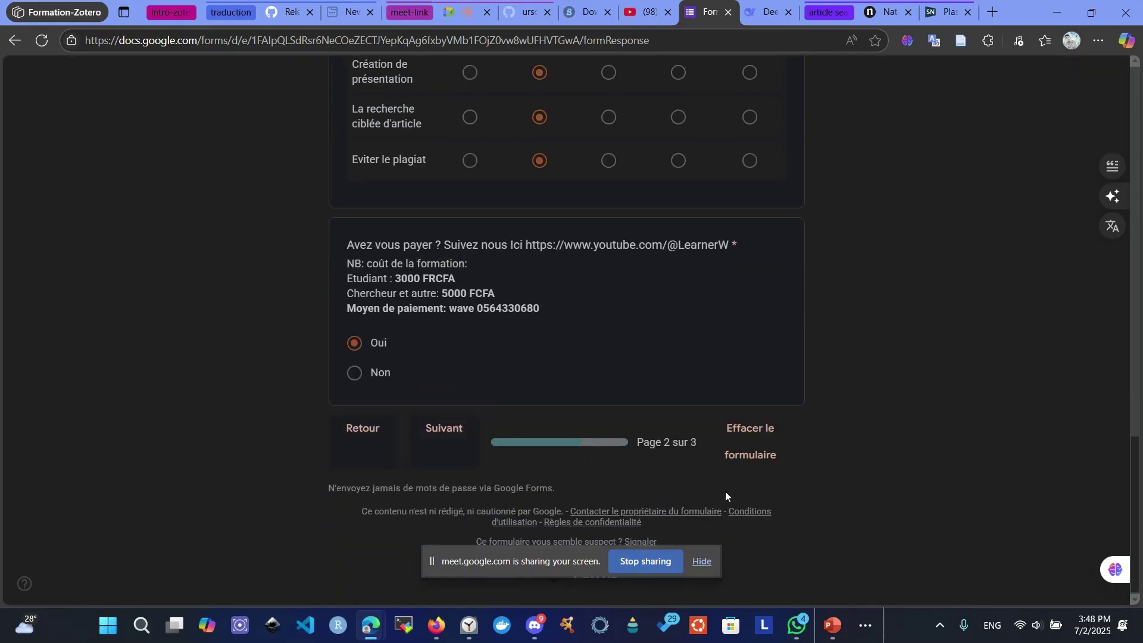
{"action": "scroll", "coordinate": [738, 455], "scroll_direction": "up", "scroll_amount": 15}
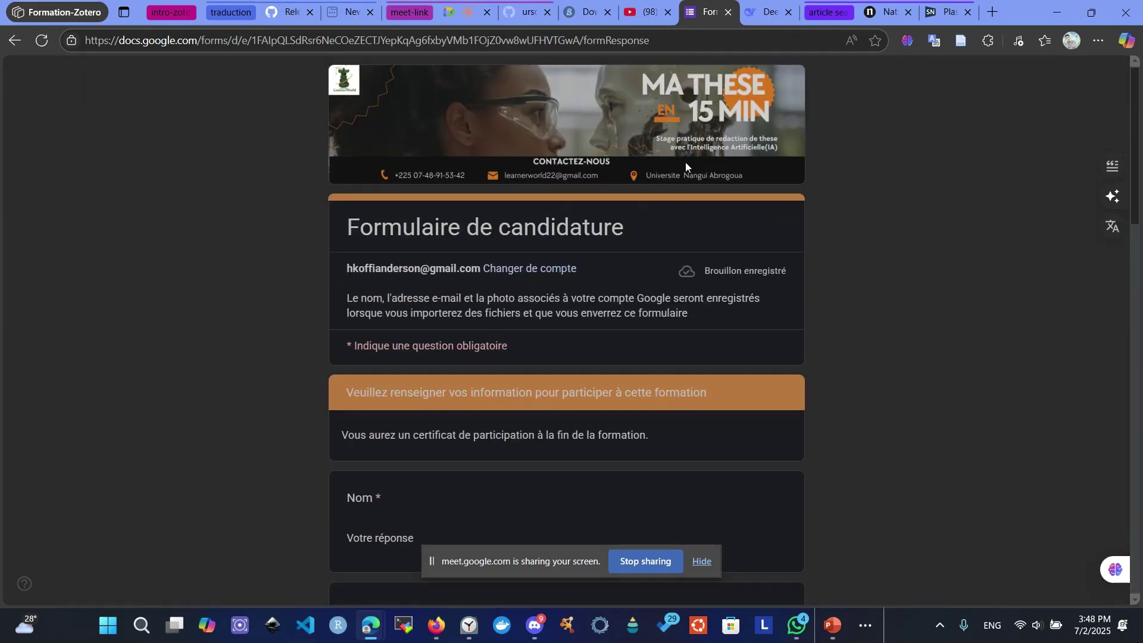
- Replace the shared application form with the World Learner YouTube tab in the Meet presentation
{"action": "left_click", "coordinate": [460, 12]}
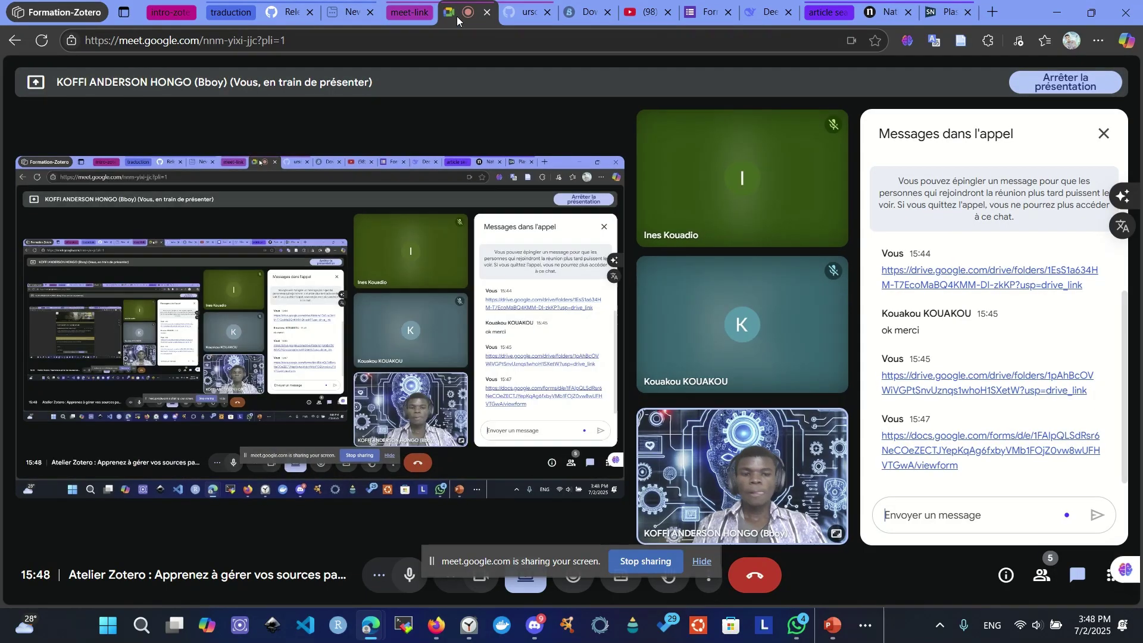
{"action": "mouse_move", "coordinate": [849, 437]}
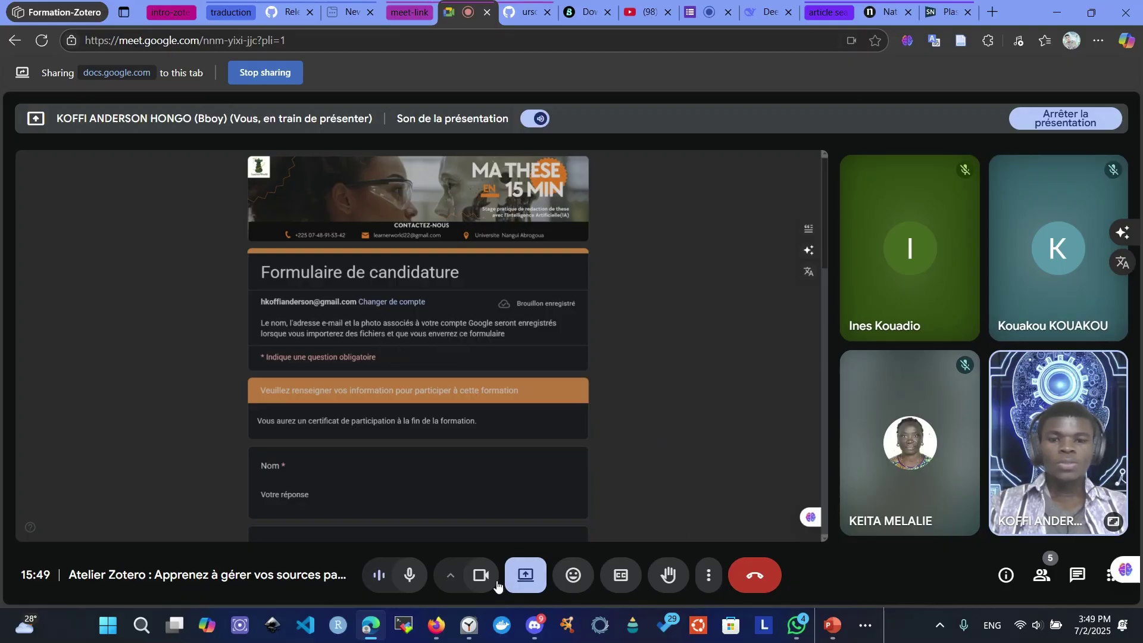
{"action": "left_click", "coordinate": [529, 574]}
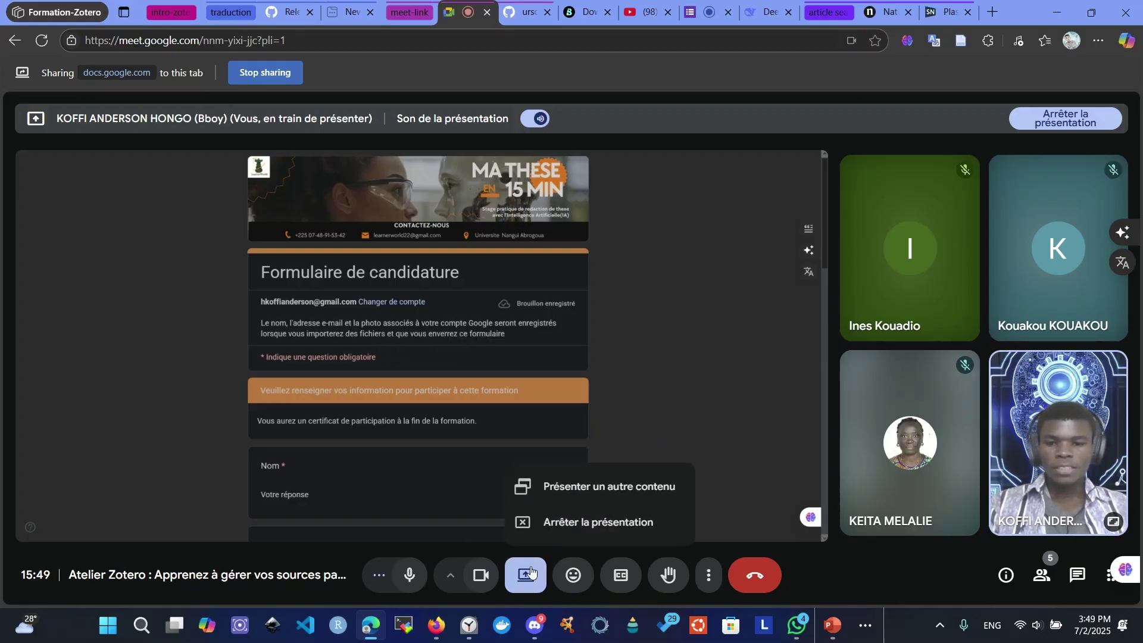
{"action": "left_click", "coordinate": [583, 492]}
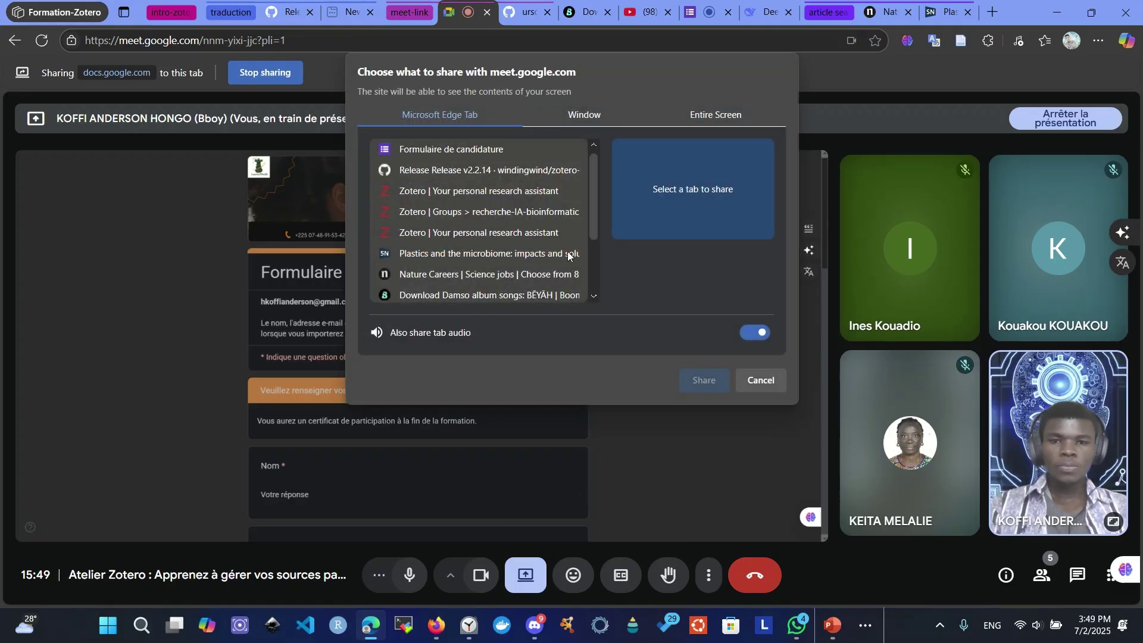
{"action": "scroll", "coordinate": [396, 213], "scroll_direction": "down", "scroll_amount": 2}
{"action": "left_click", "coordinate": [453, 272]}
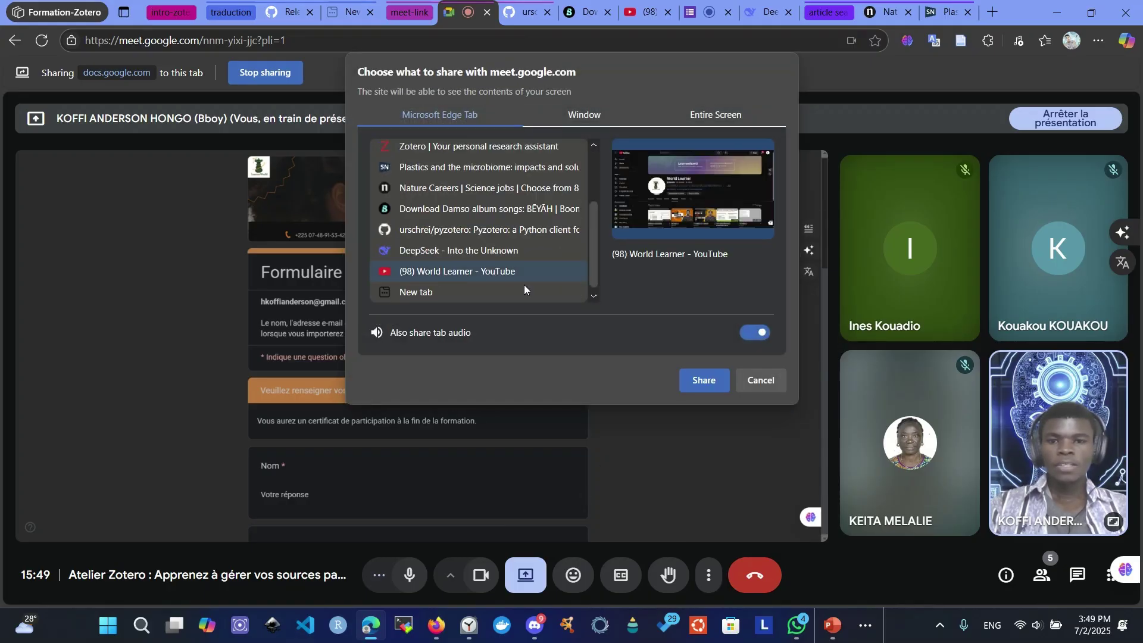
{"action": "left_click", "coordinate": [701, 380]}
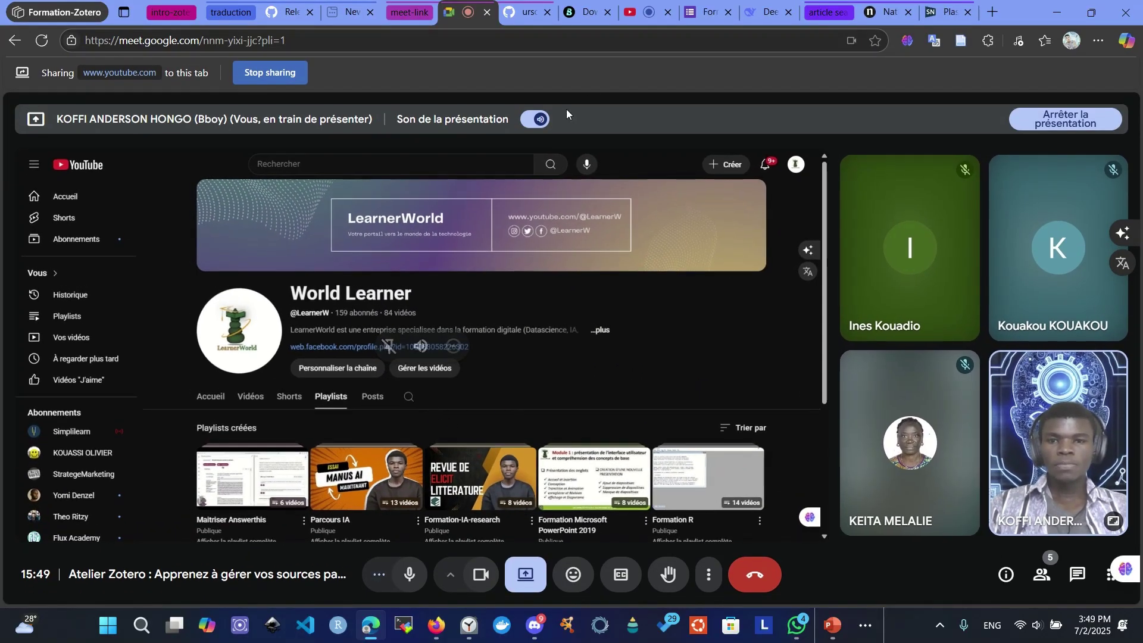
- Browse World Learner's seven playlists and select the Playlists page URL
{"action": "left_click", "coordinate": [631, 13]}
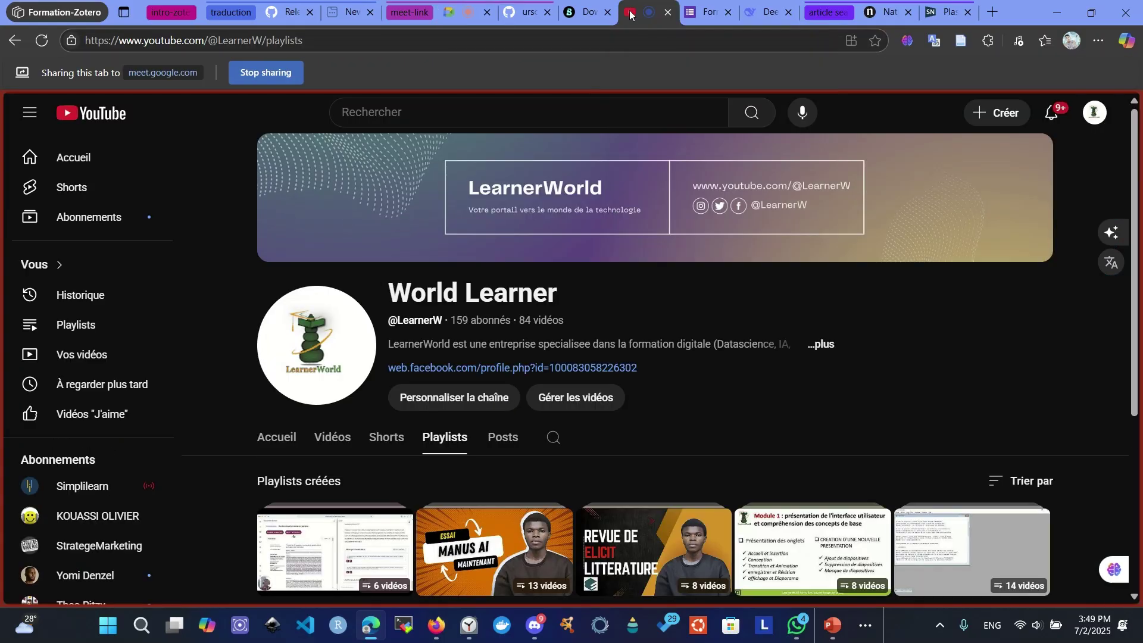
{"action": "scroll", "coordinate": [505, 439], "scroll_direction": "down", "scroll_amount": 2}
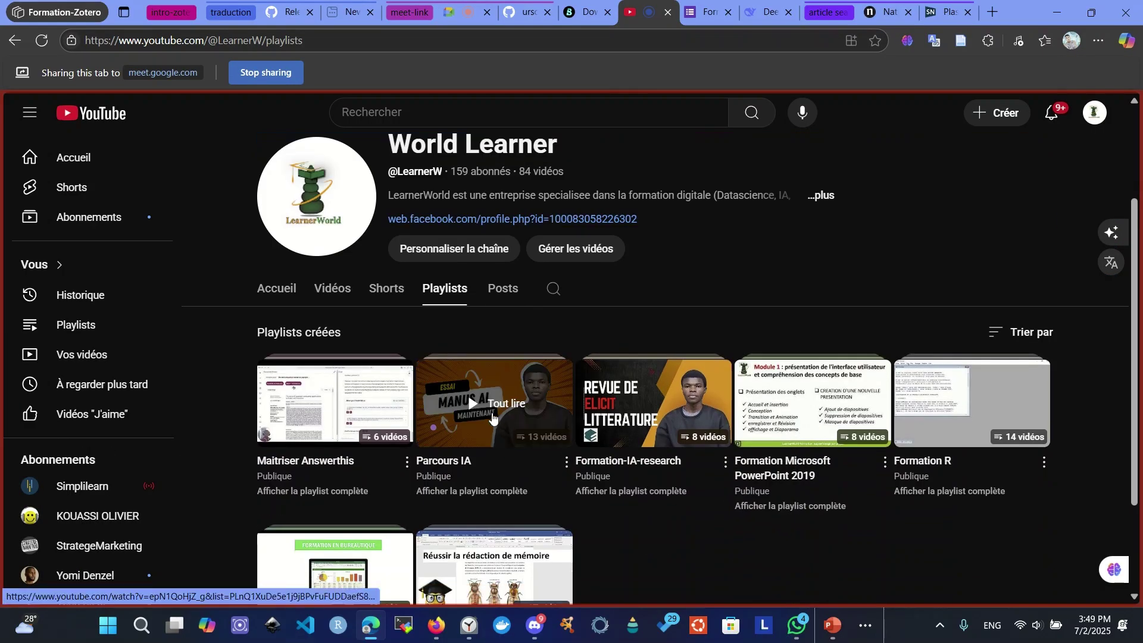
{"action": "scroll", "coordinate": [500, 399], "scroll_direction": "down", "scroll_amount": 2}
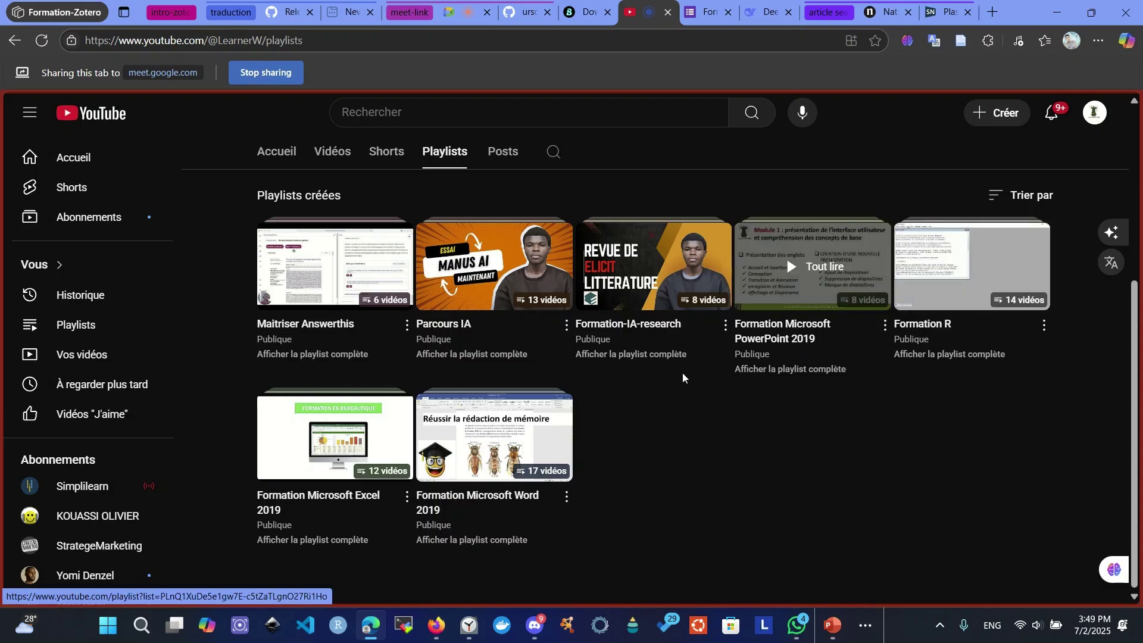
{"action": "scroll", "coordinate": [621, 388], "scroll_direction": "up", "scroll_amount": 2}
{"action": "scroll", "coordinate": [622, 387], "scroll_direction": "up", "scroll_amount": 1}
{"action": "left_click", "coordinate": [416, 48]}
{"action": "key", "text": "ctrl+c"}
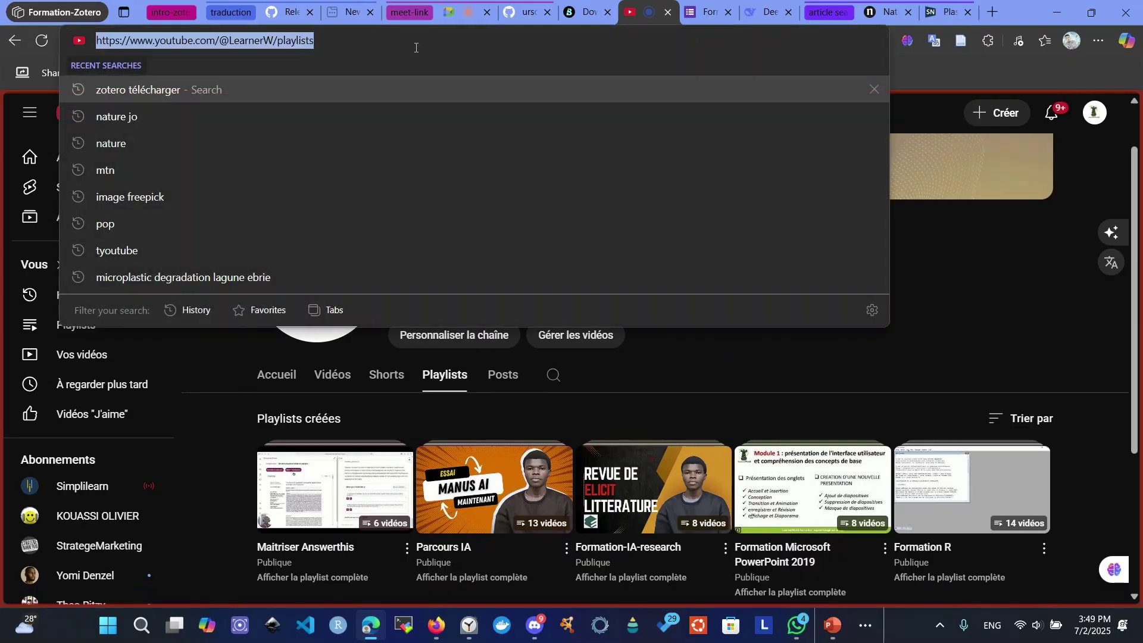
{"action": "left_click", "coordinate": [450, 12]}
- Post the playlists link in the chat, close the chat, and turn off microphone and camera
{"action": "left_click", "coordinate": [1077, 575]}
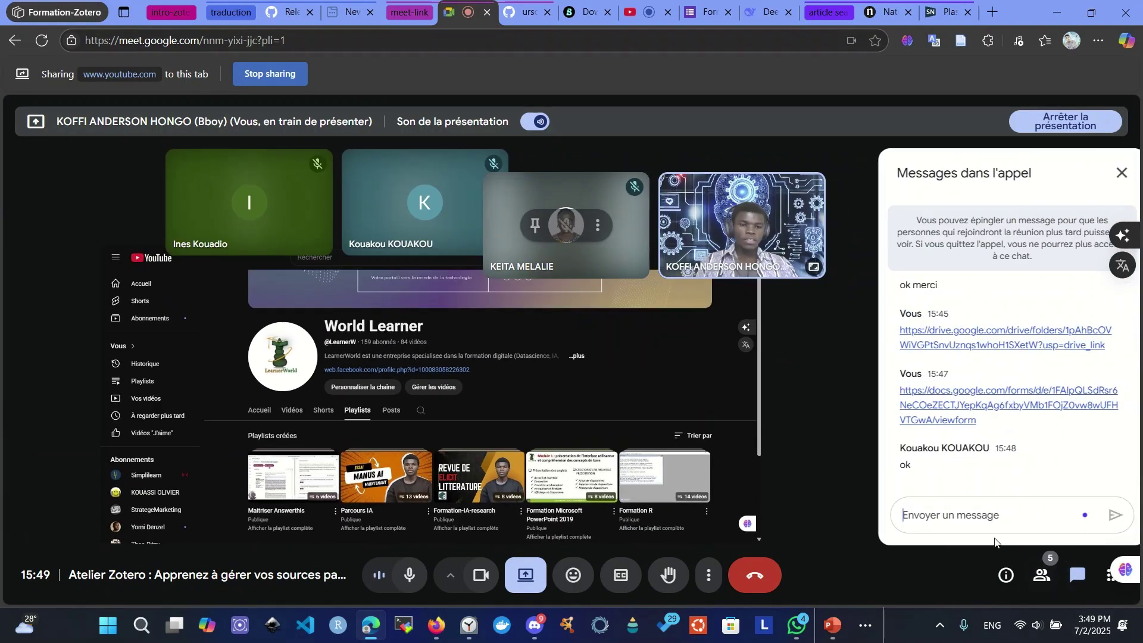
{"action": "key", "text": "ctrl+v"}
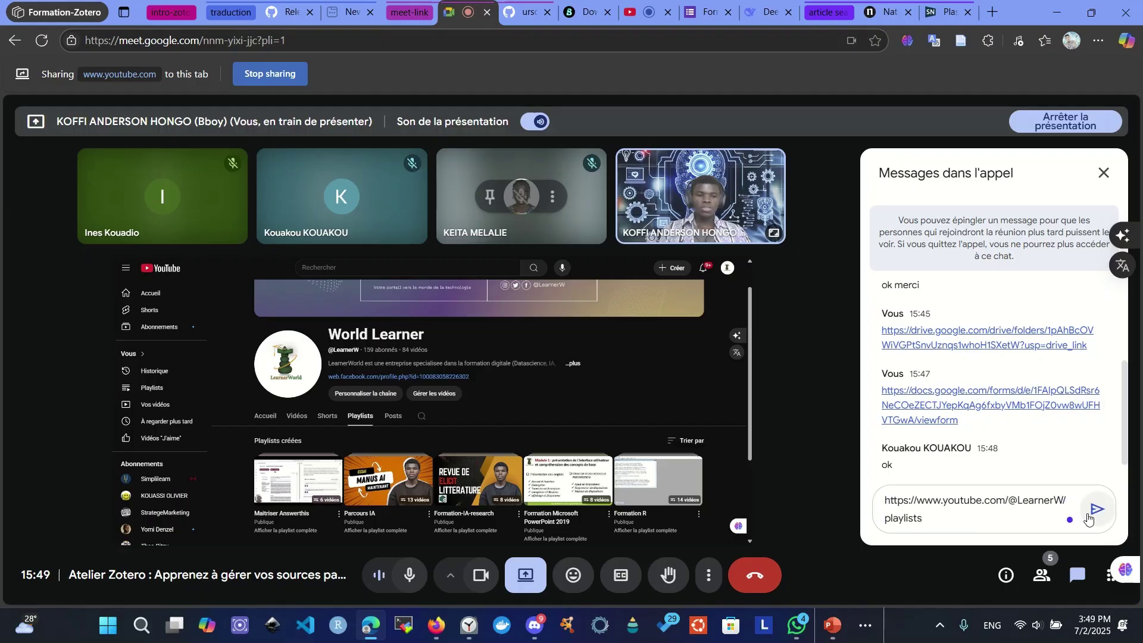
{"action": "left_click", "coordinate": [1097, 515]}
{"action": "left_click", "coordinate": [1103, 173]}
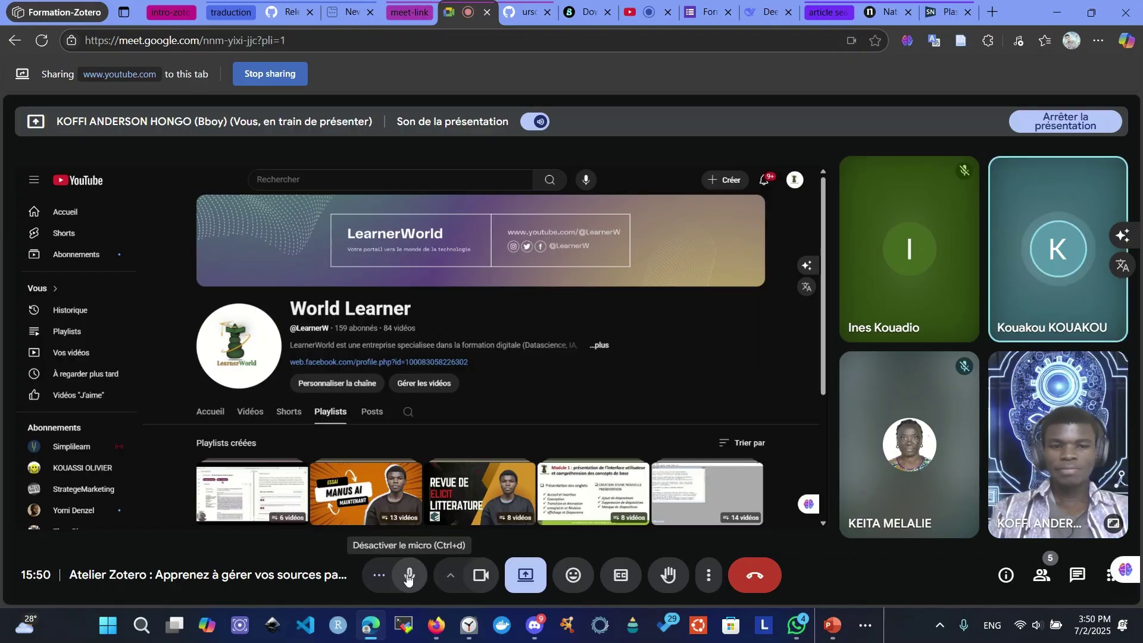
{"action": "left_click", "coordinate": [407, 577]}
{"action": "left_click", "coordinate": [480, 574]}
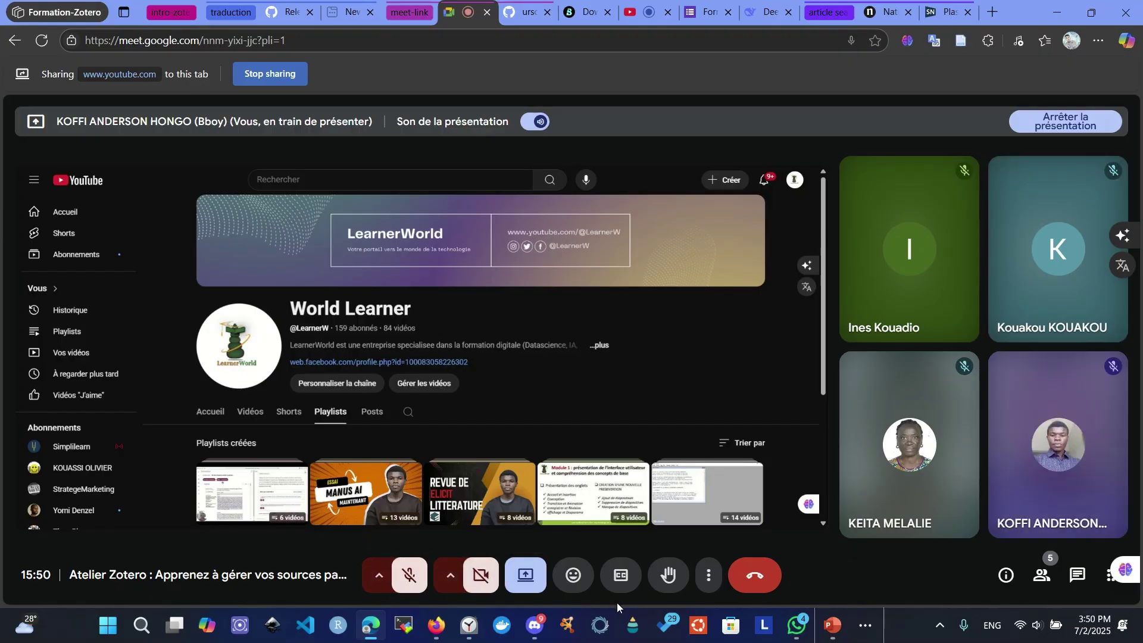